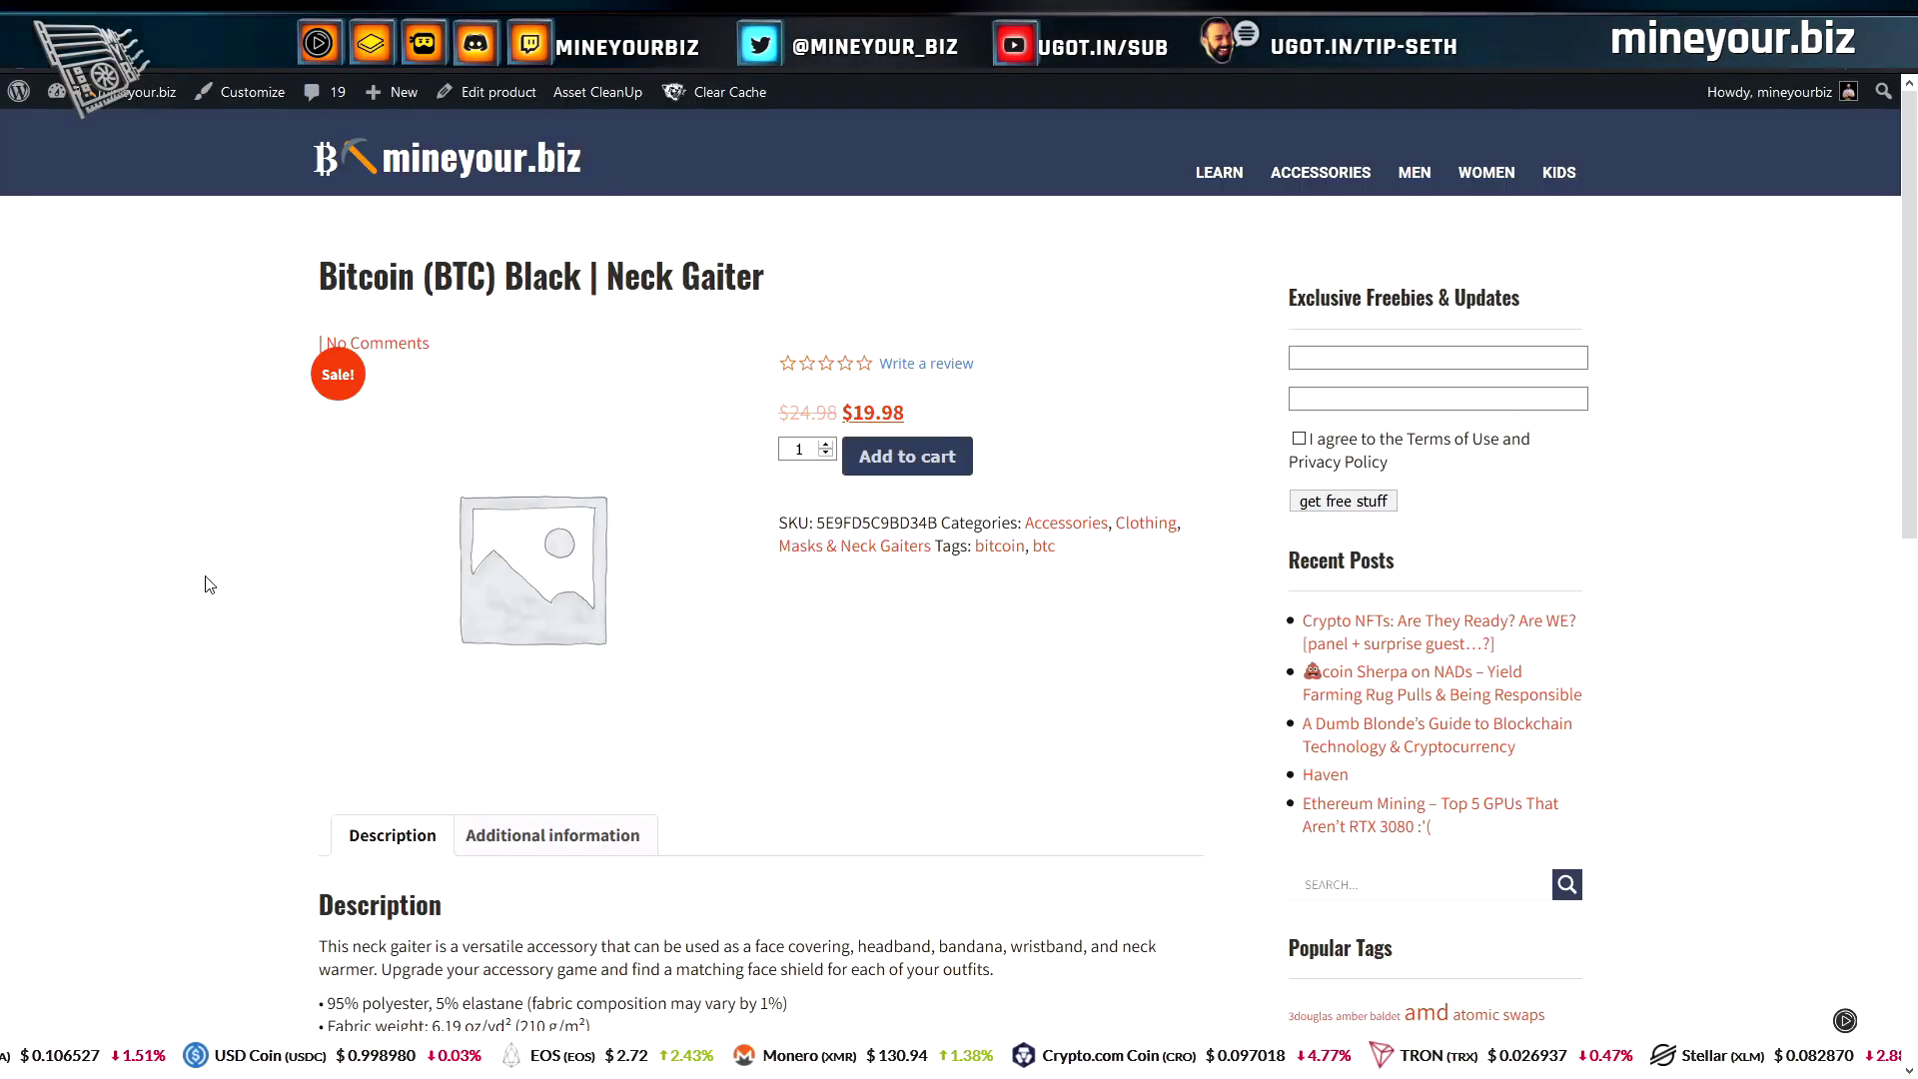
Scroll up and down through the OpenPGP.org homepage feature cards on email encryption
scroll(203, 595, "down", 7)
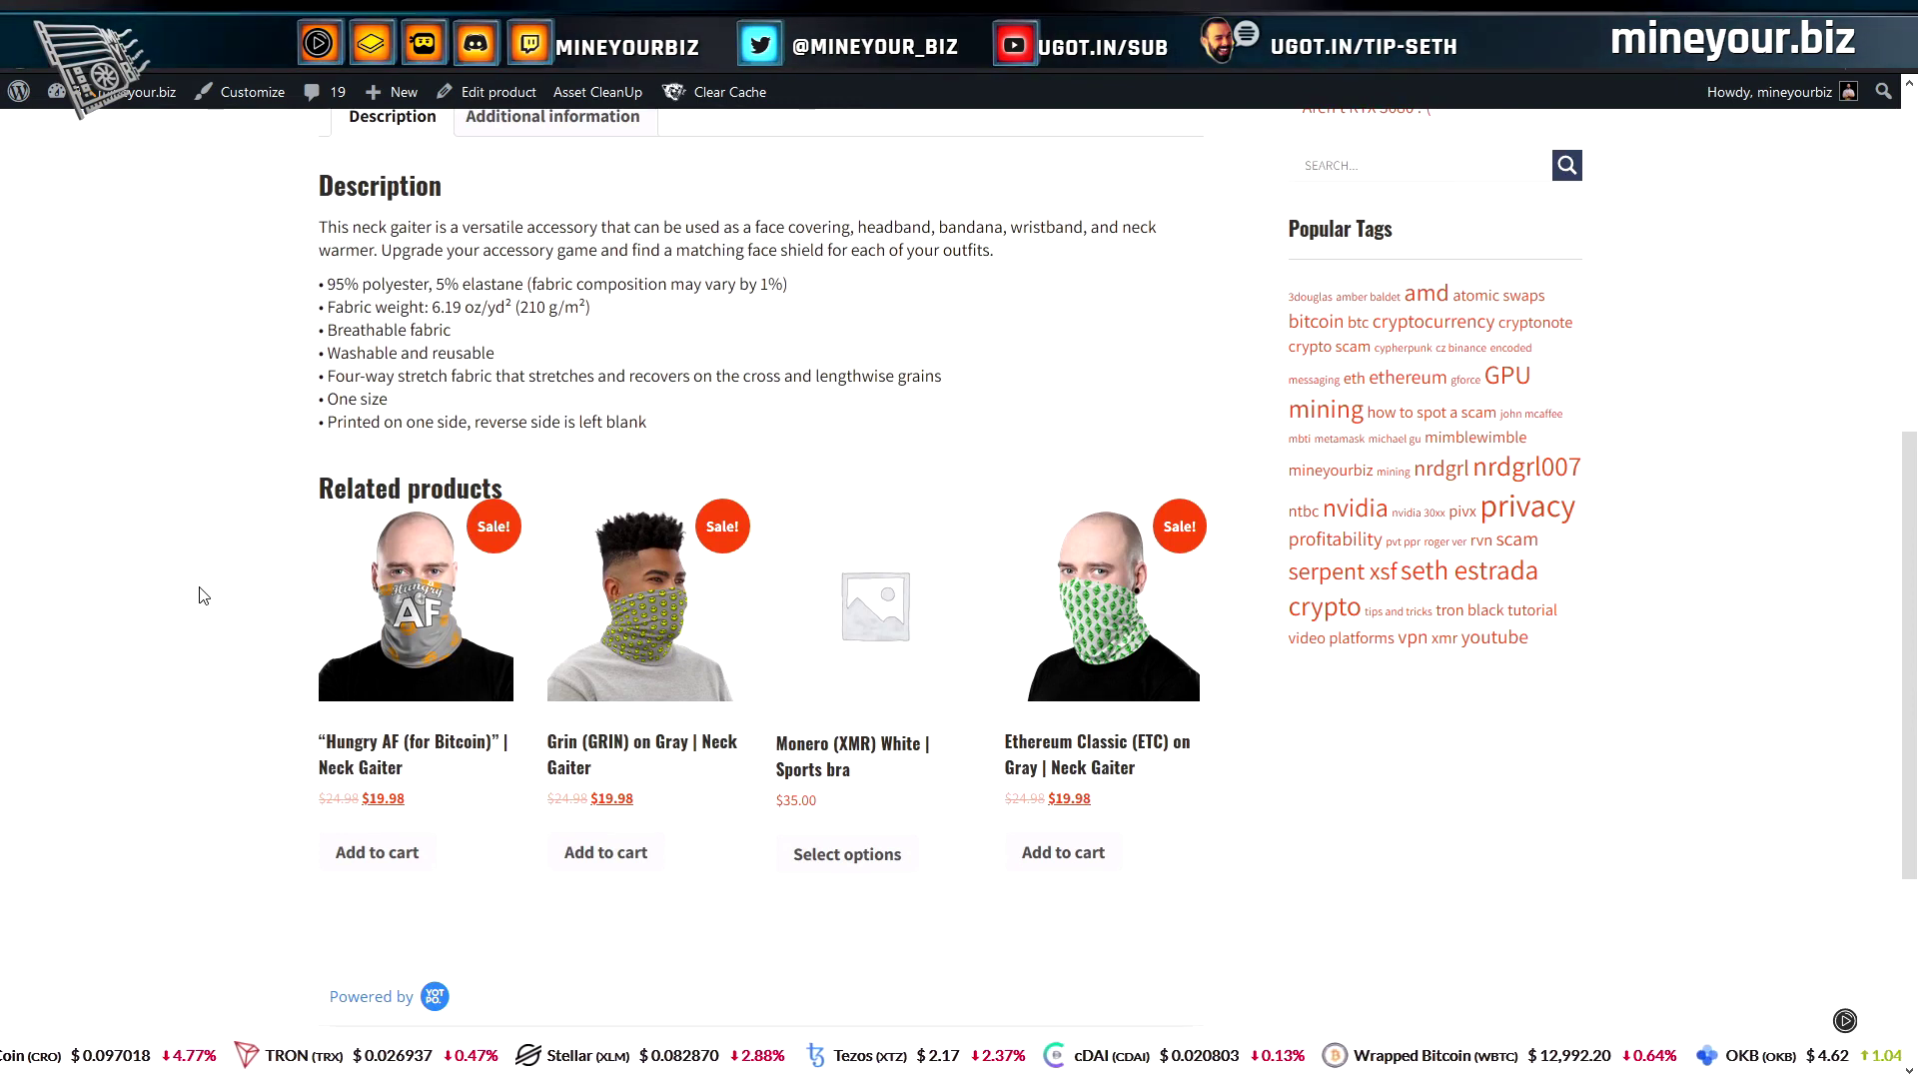
scroll(202, 595, "up", 7)
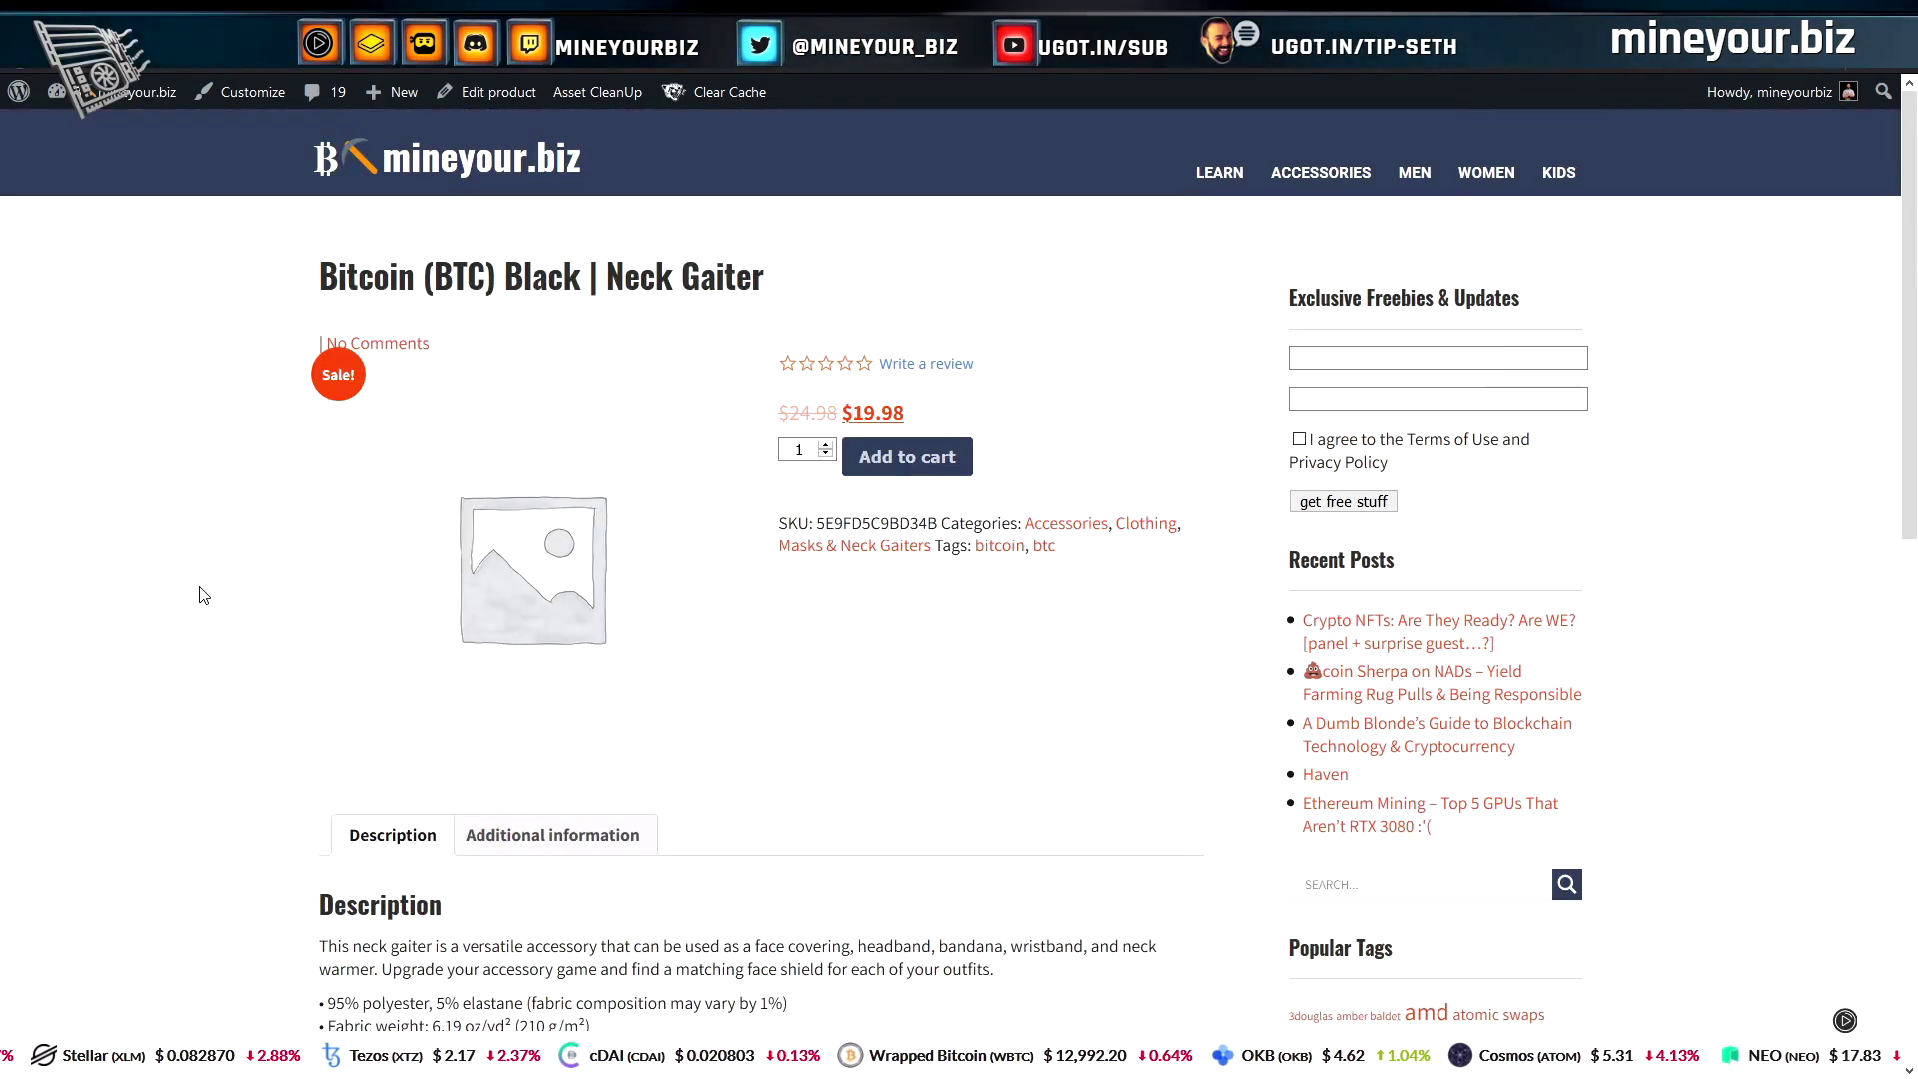
scroll(203, 595, "down", 8)
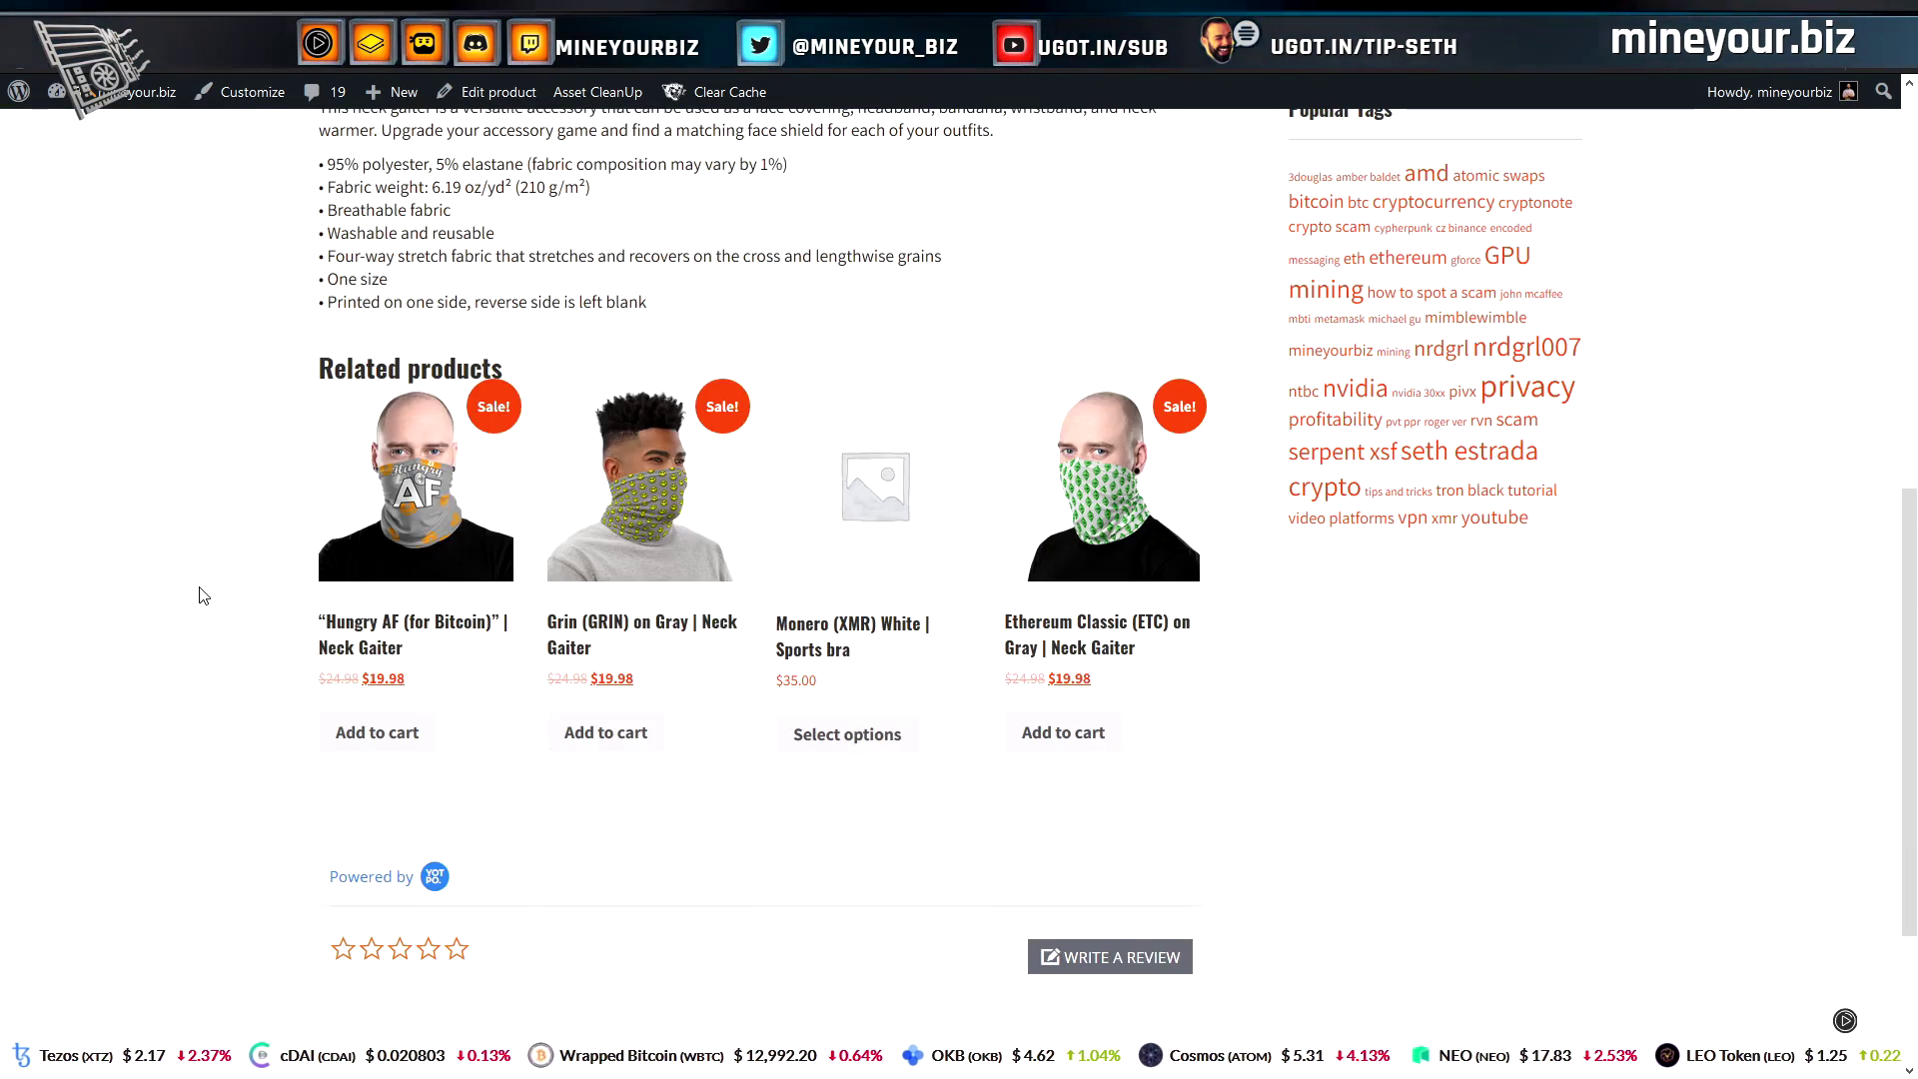
scroll(203, 596, "up", 3)
scroll(202, 596, "up", 4)
scroll(203, 596, "down", 2)
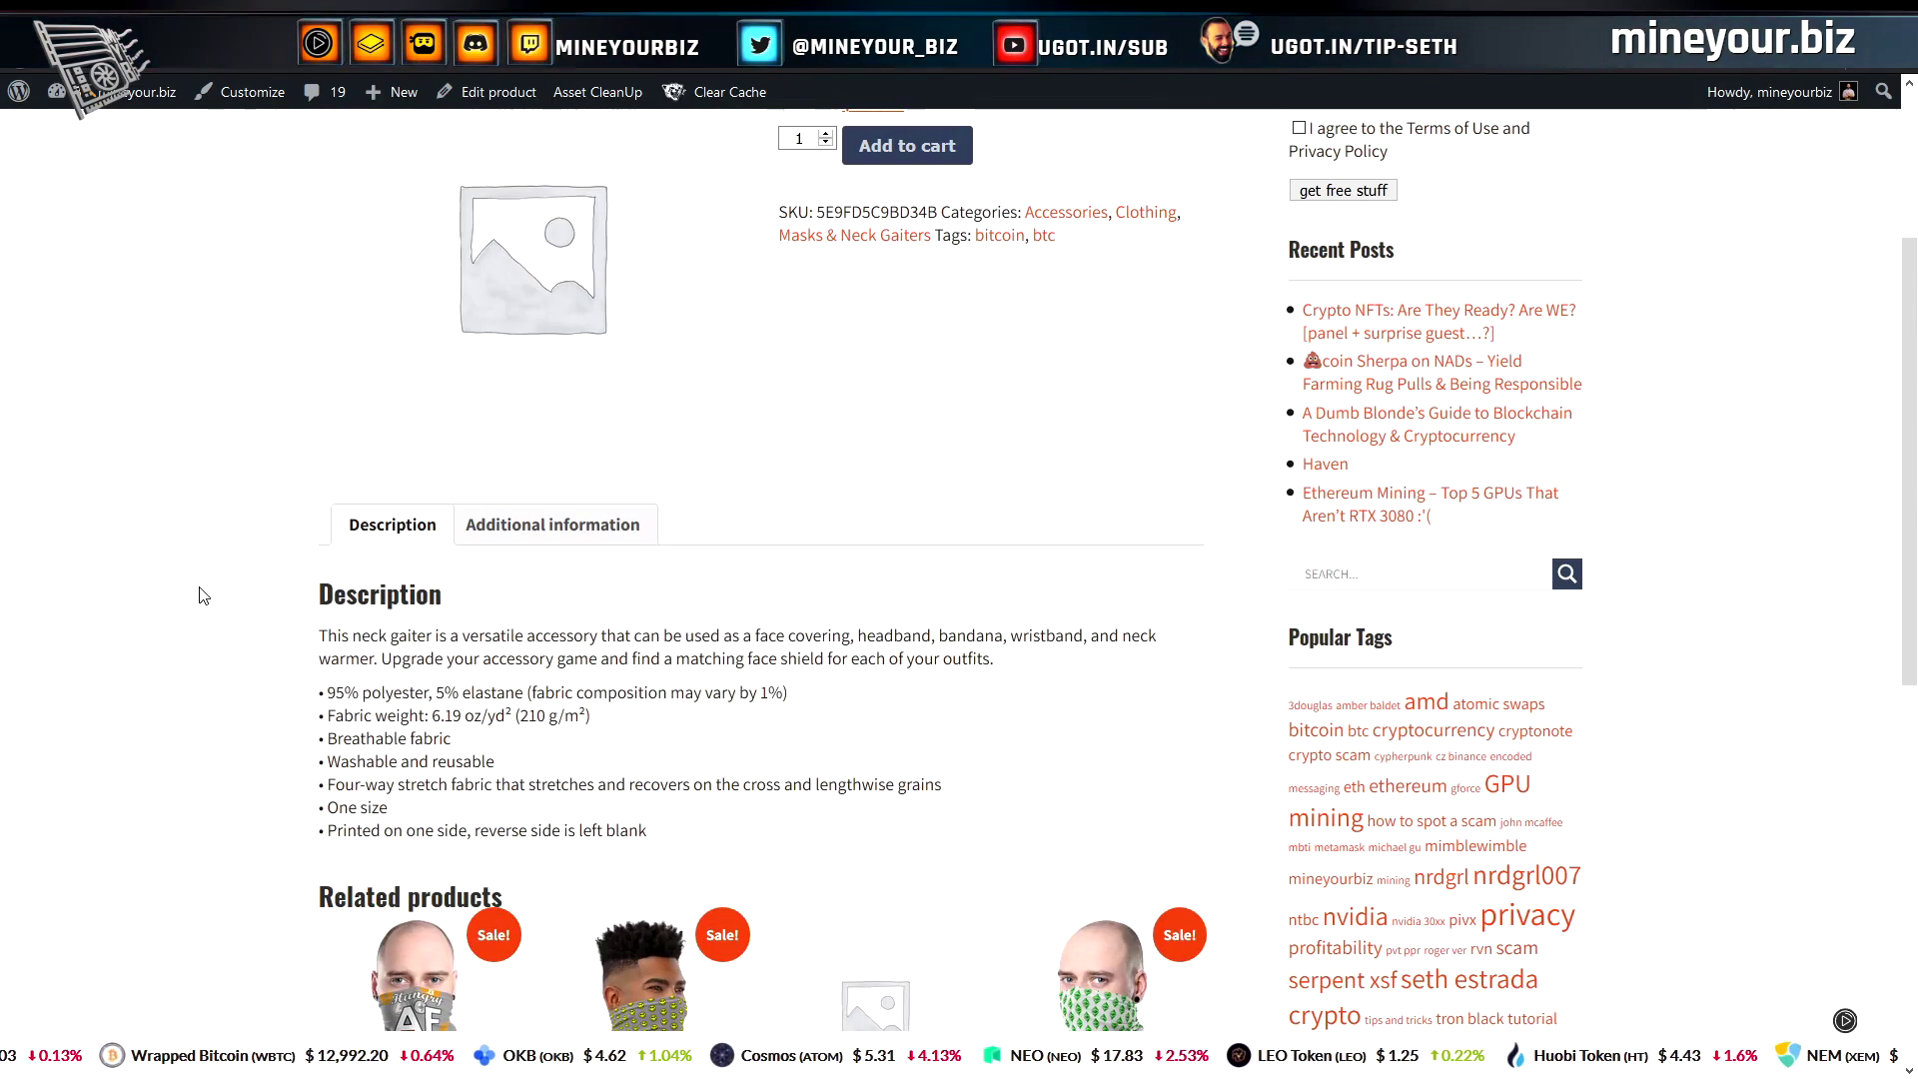
scroll(203, 595, "up", 1)
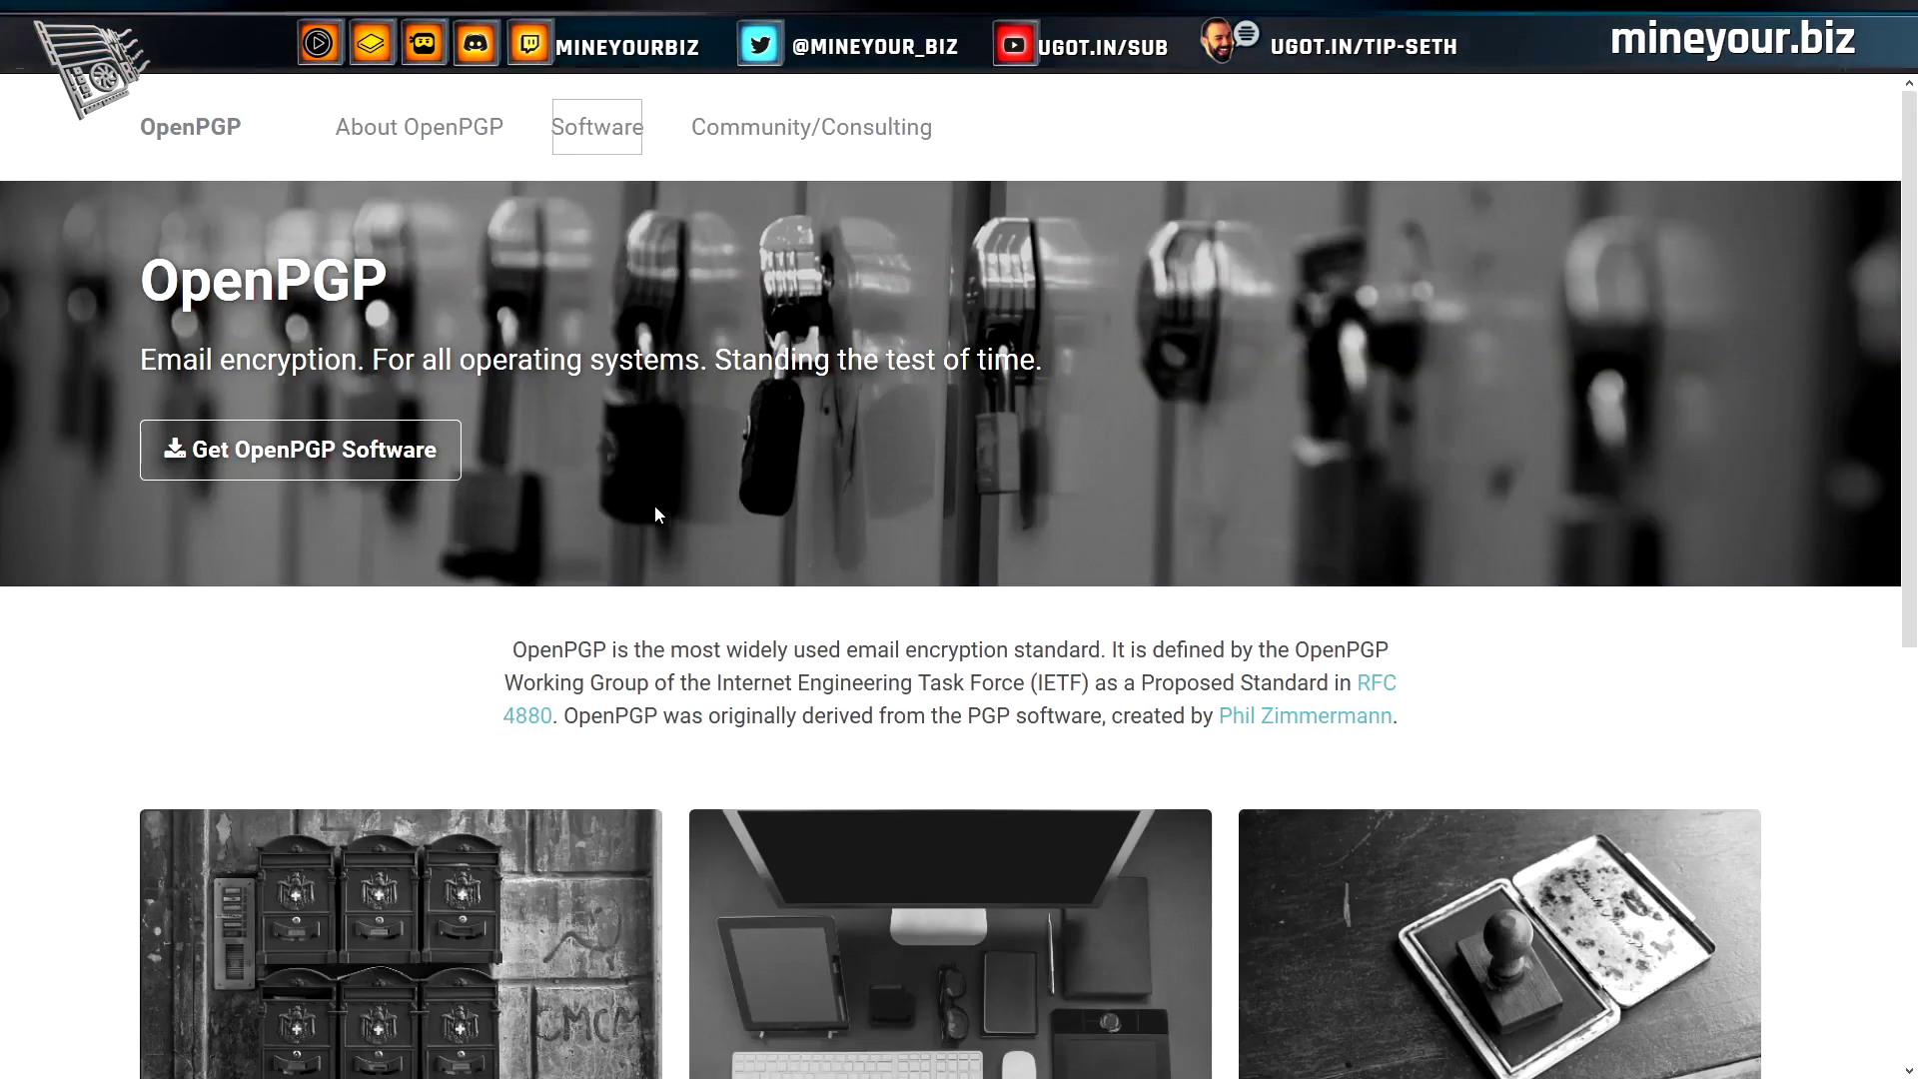
scroll(655, 506, "down", 6)
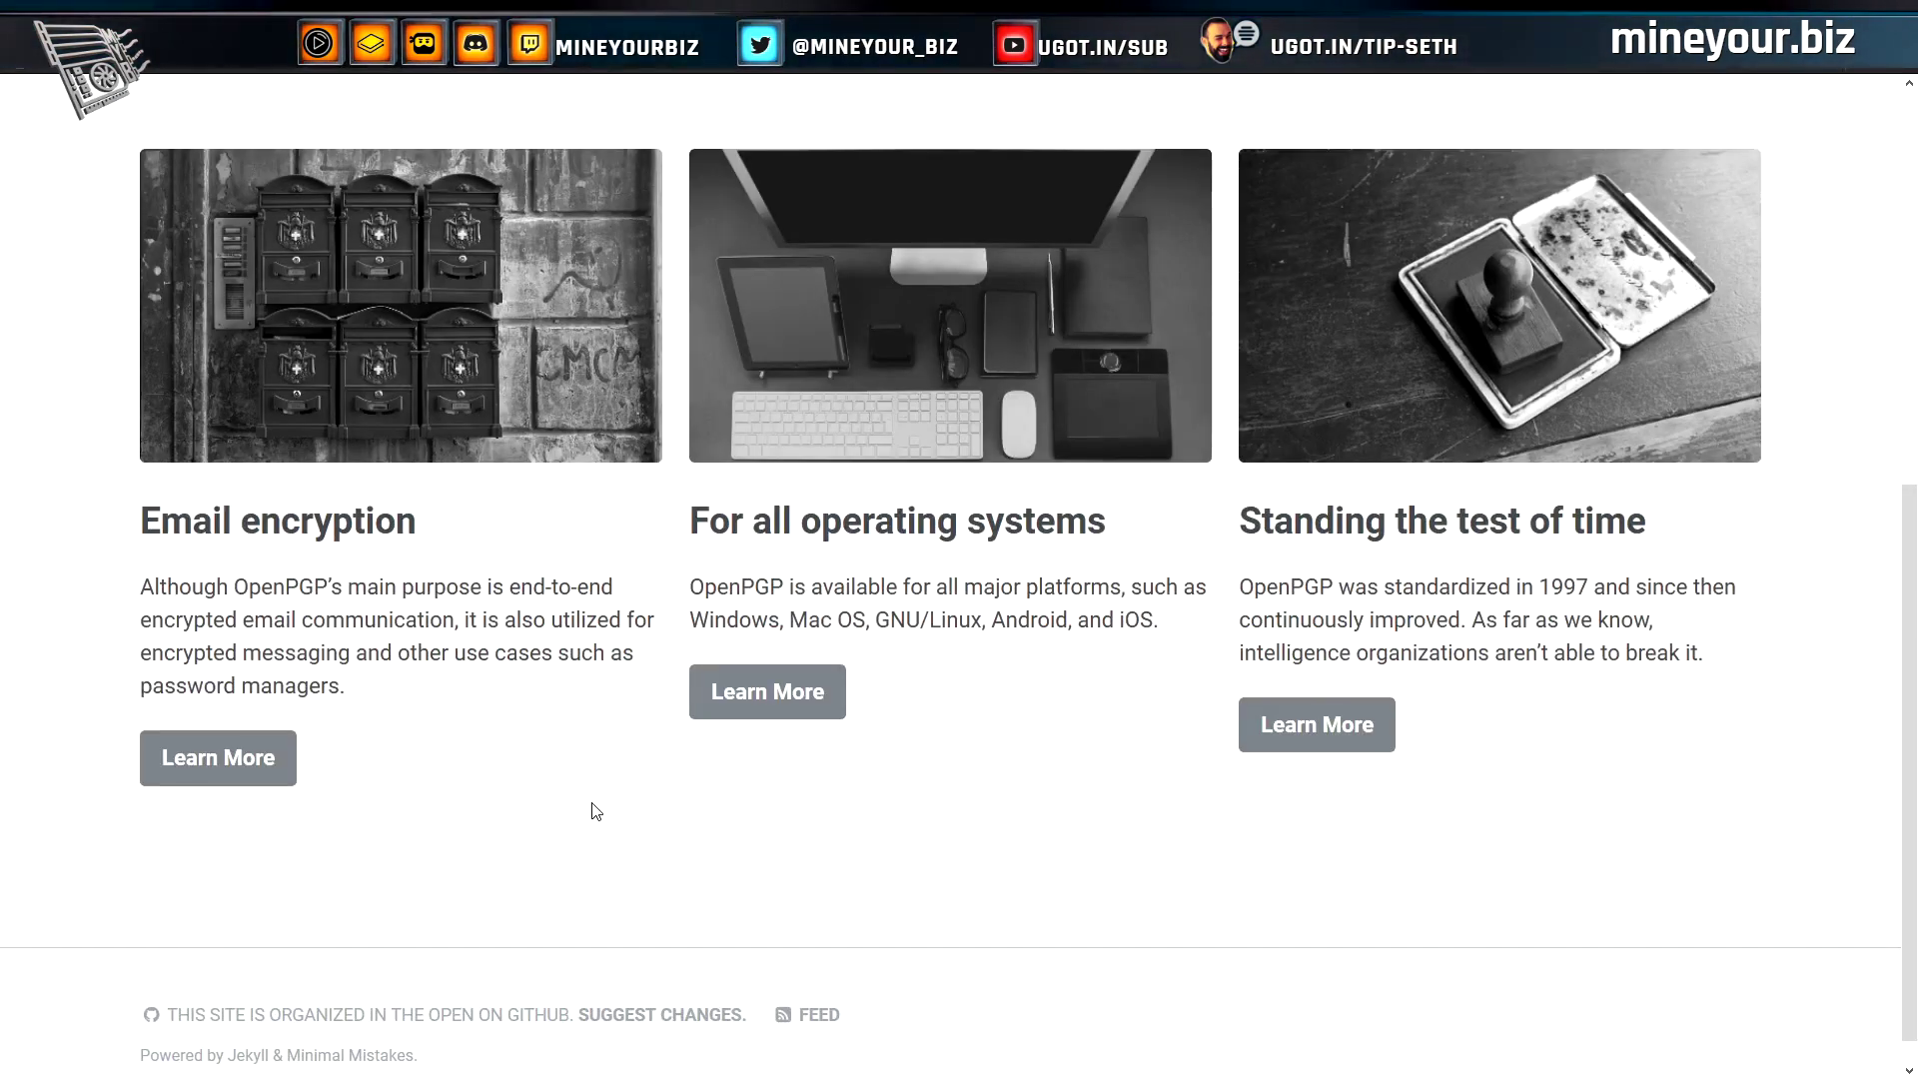
scroll(591, 805, "up", 3)
scroll(642, 827, "down", 3)
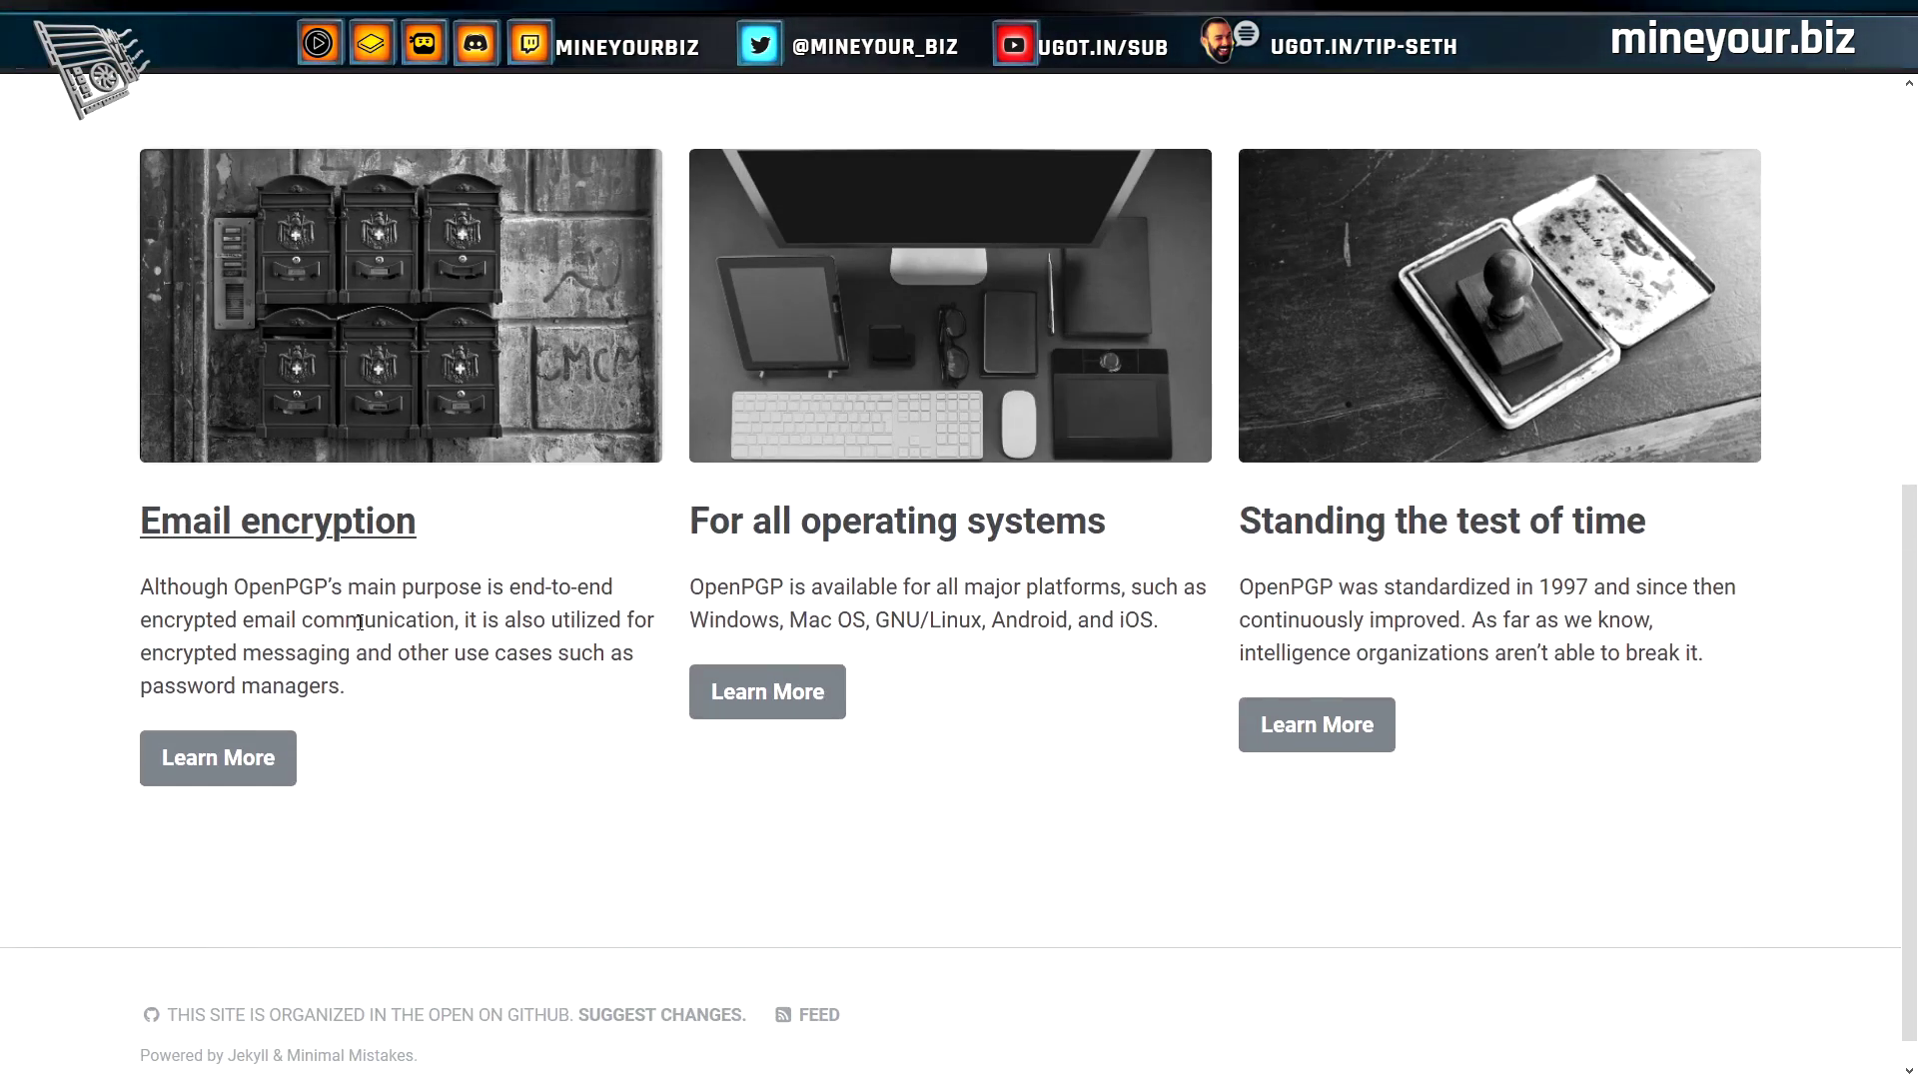
scroll(675, 738, "up", 4)
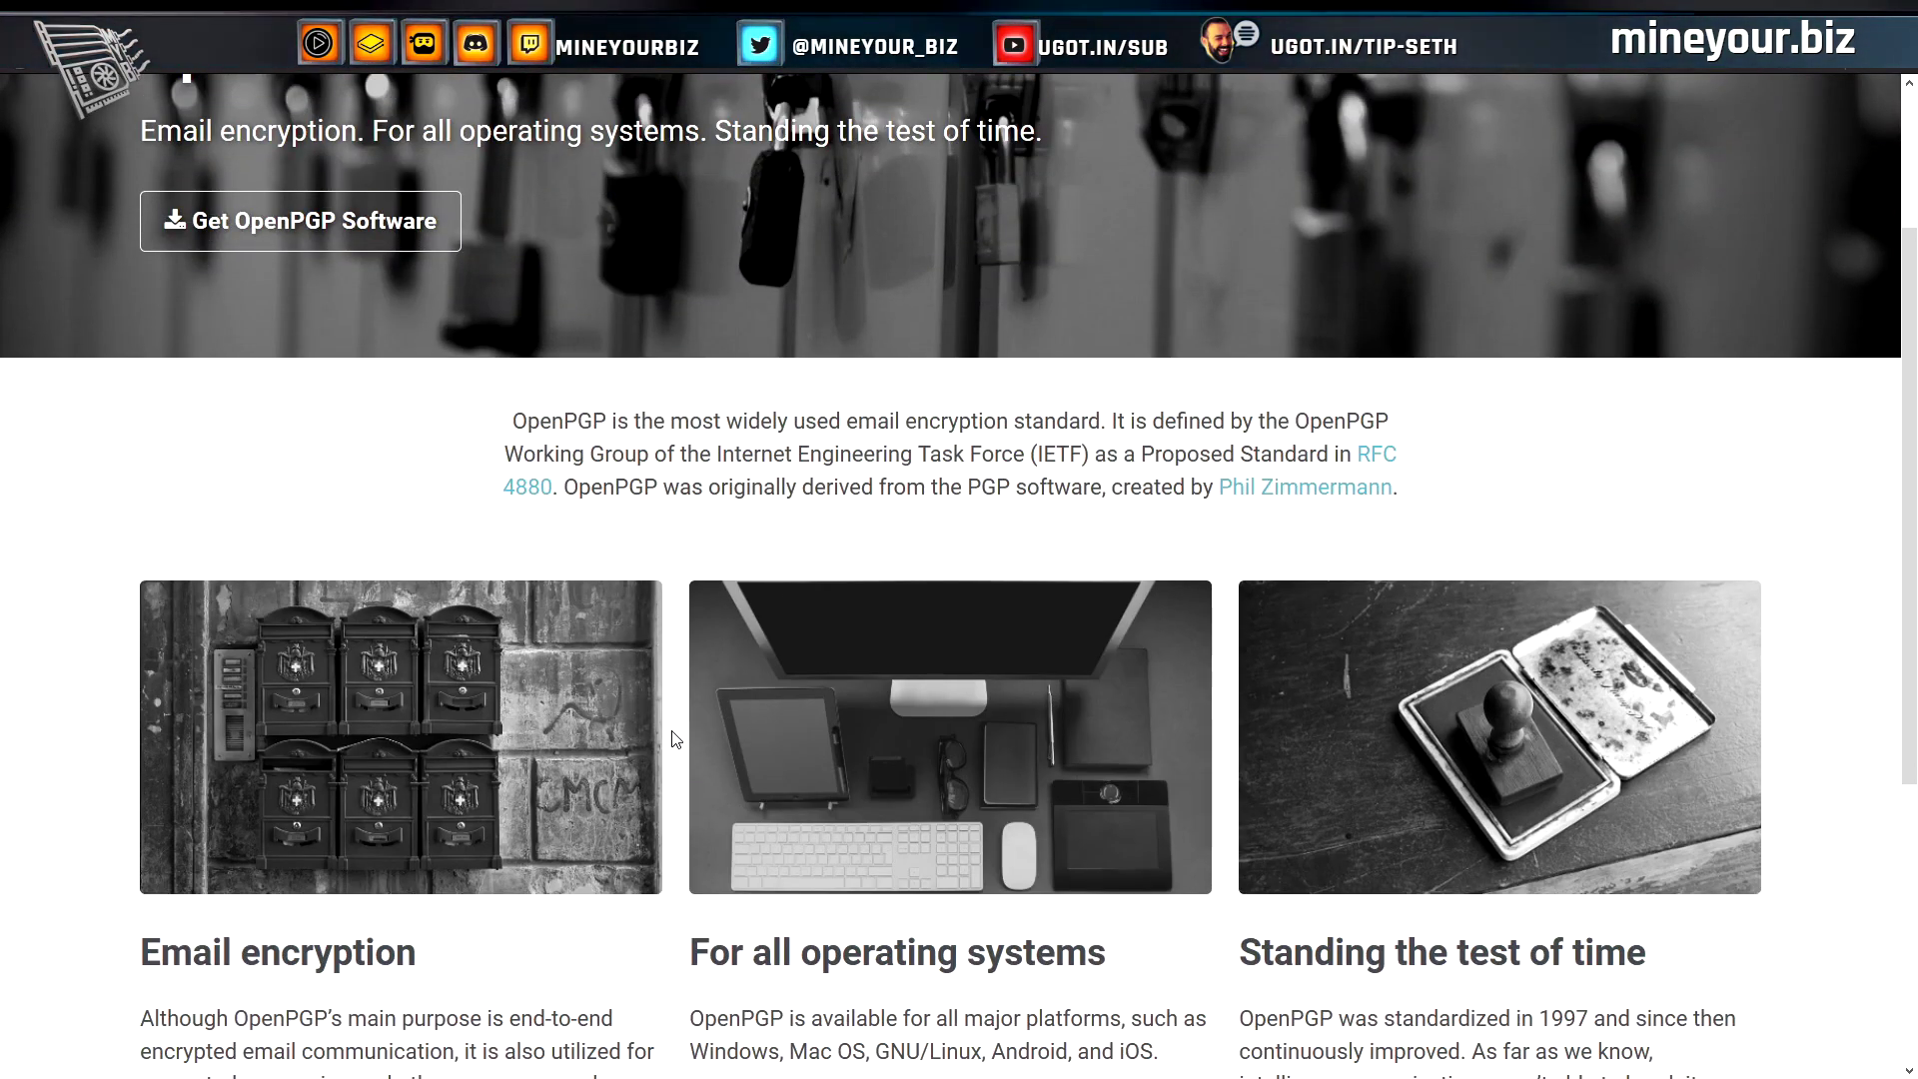
scroll(675, 739, "down", 2)
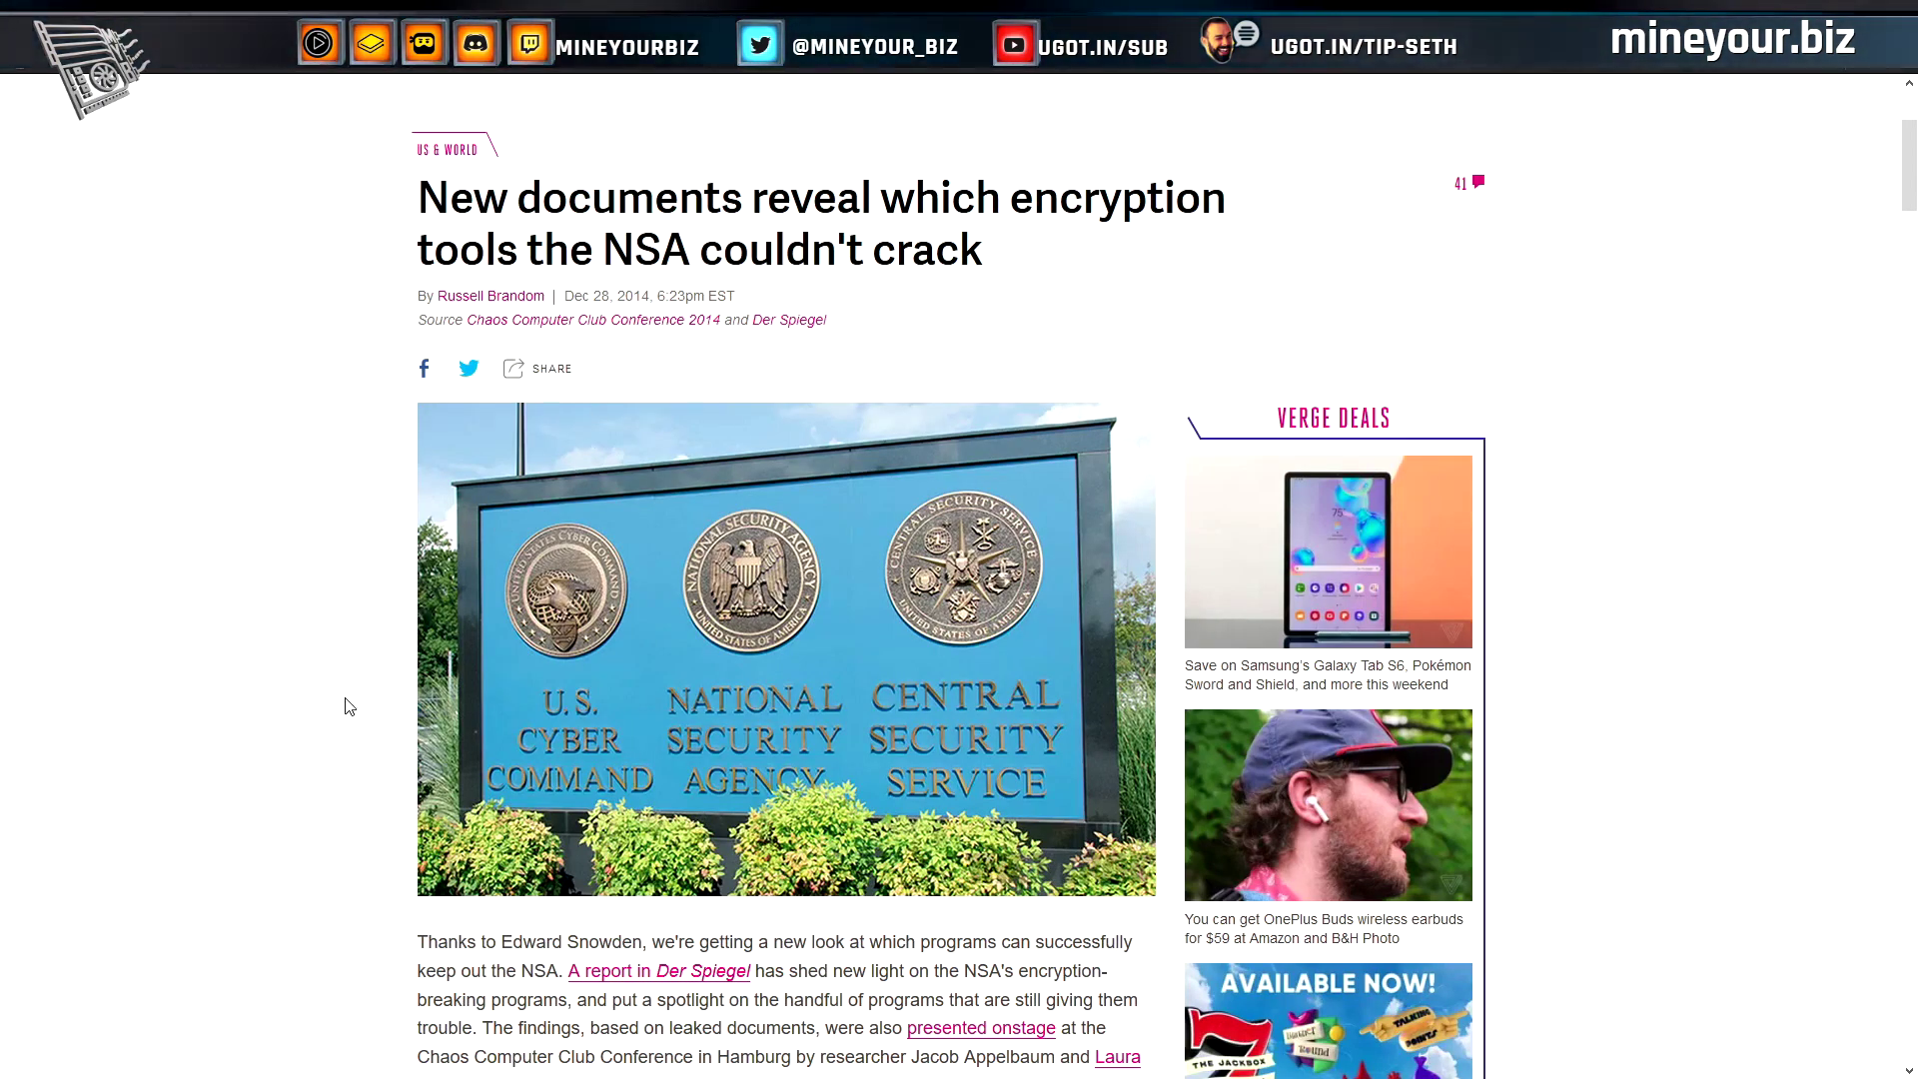
Scroll The Verge's NSA encryption article down to the 'No decrypt available' pull quote
scroll(349, 707, "down", 3)
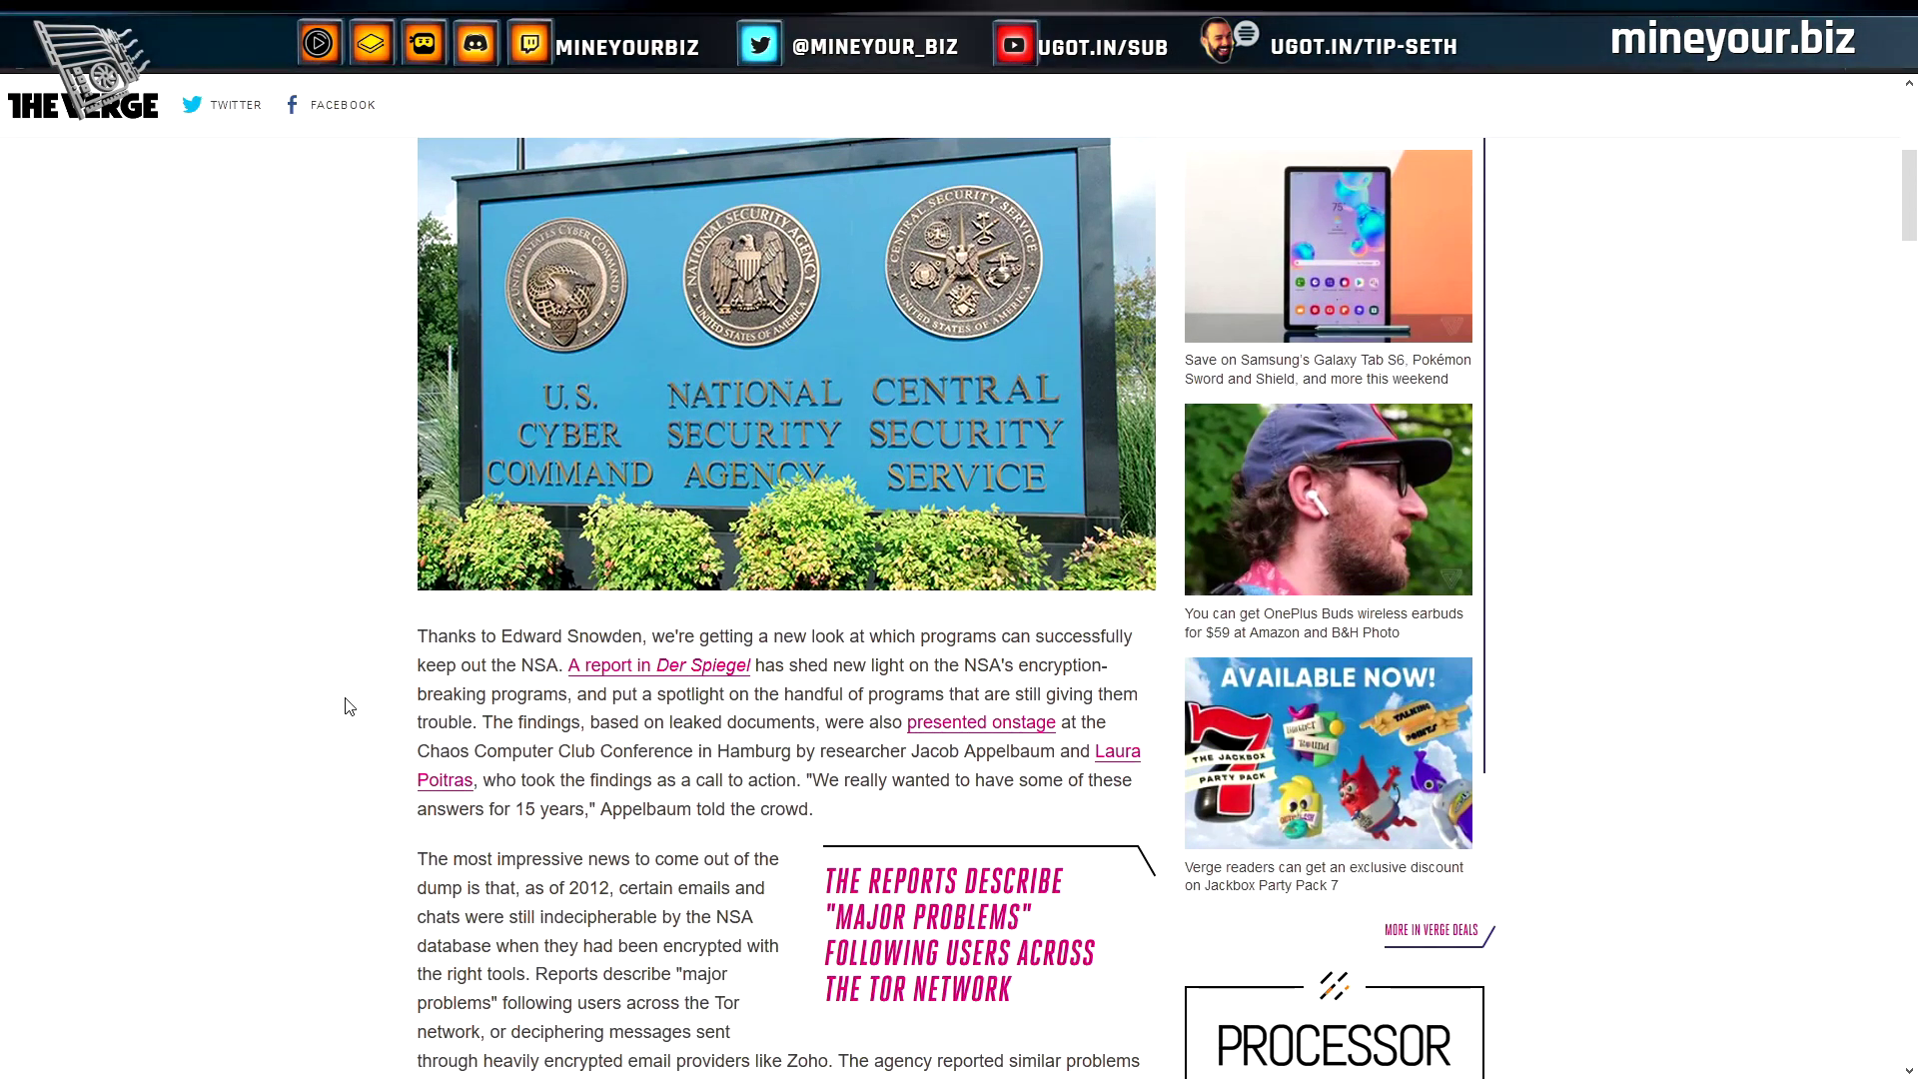
scroll(348, 706, "down", 2)
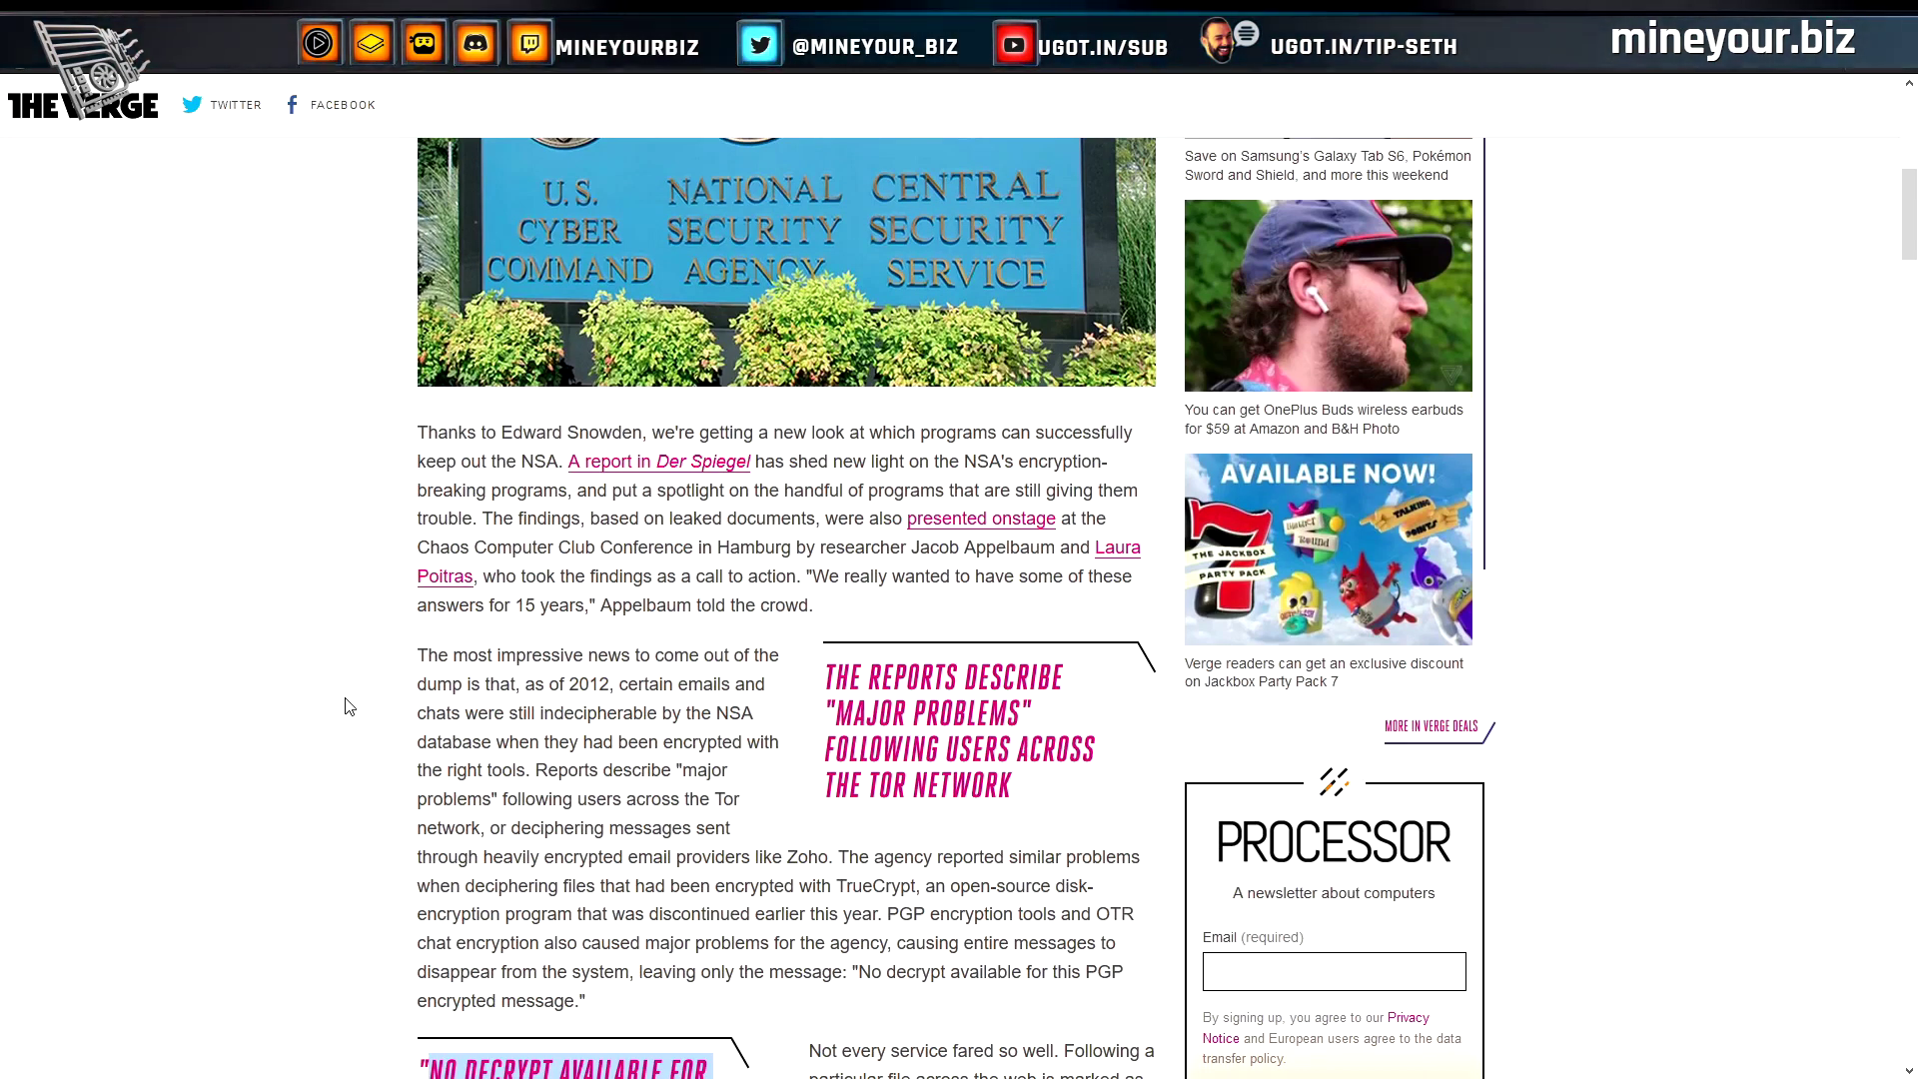
scroll(348, 706, "down", 3)
scroll(349, 706, "down", 3)
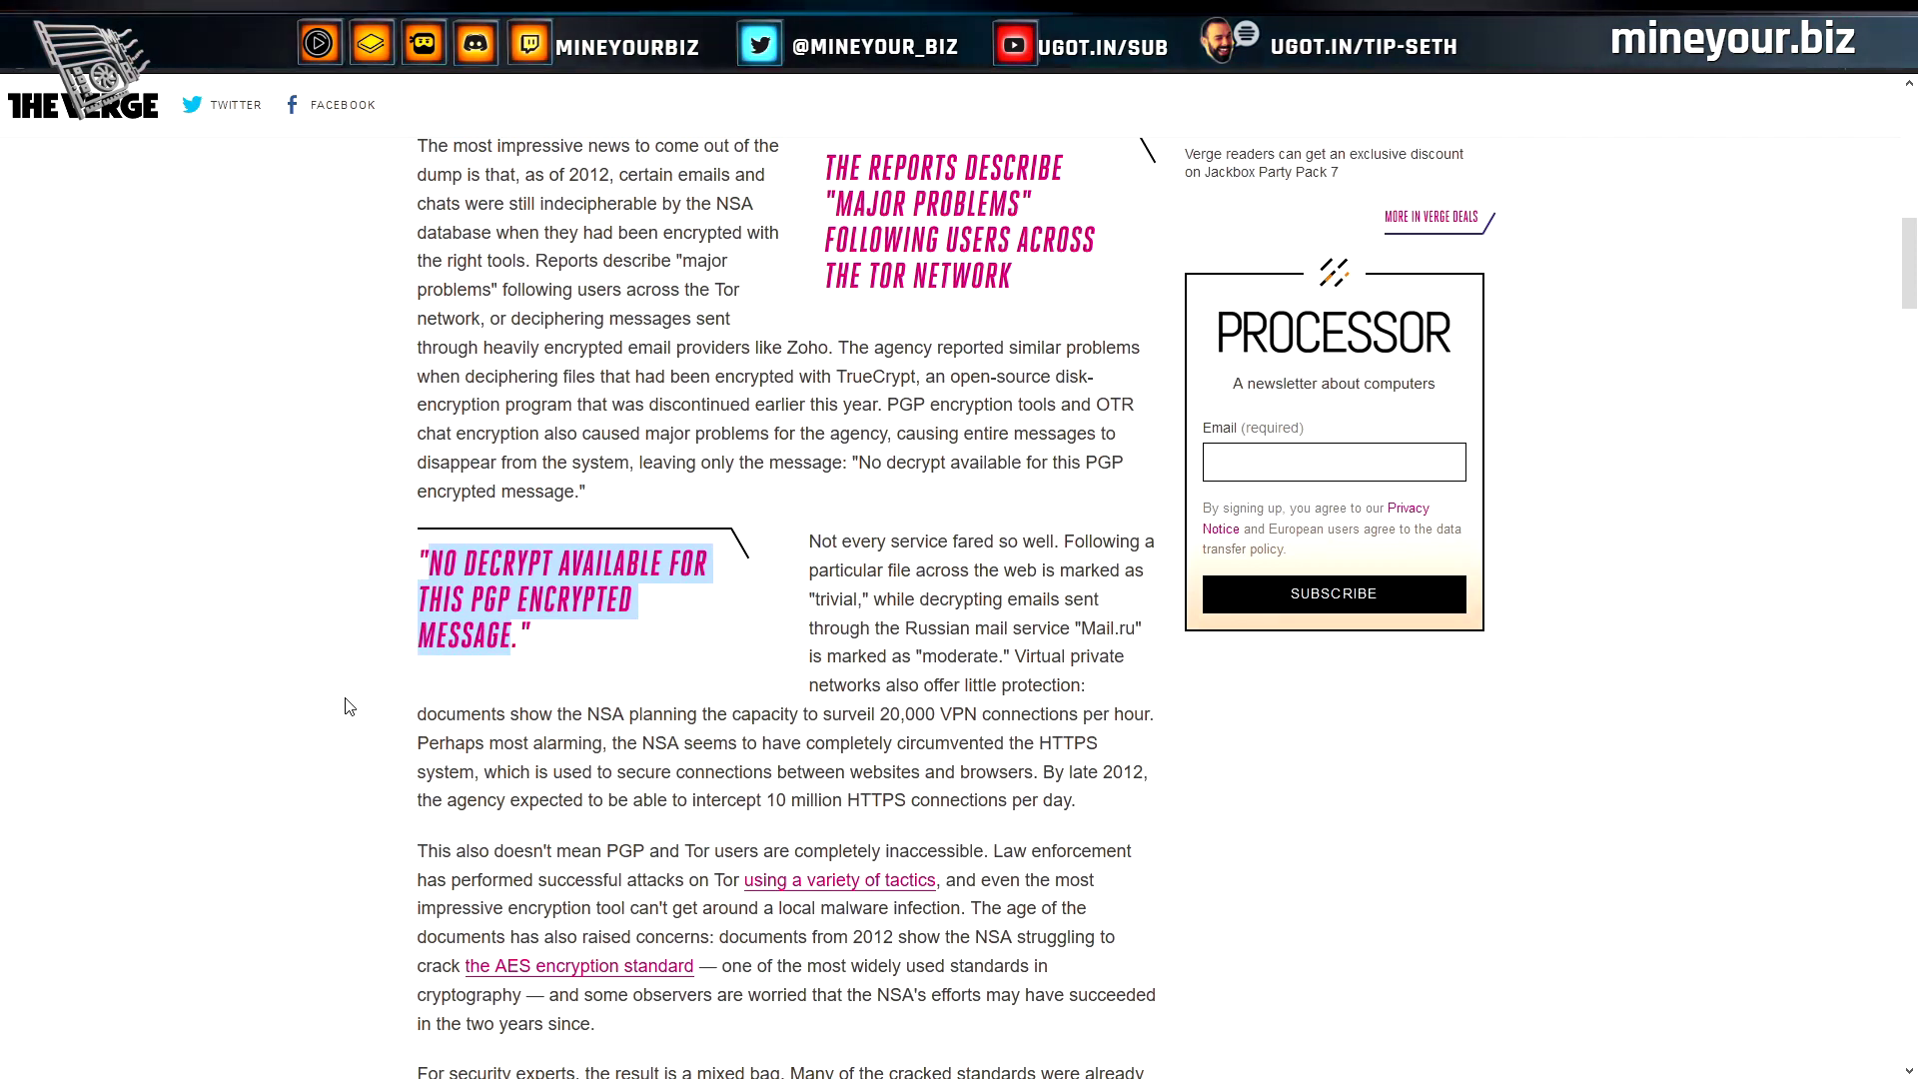
scroll(348, 706, "down", 1)
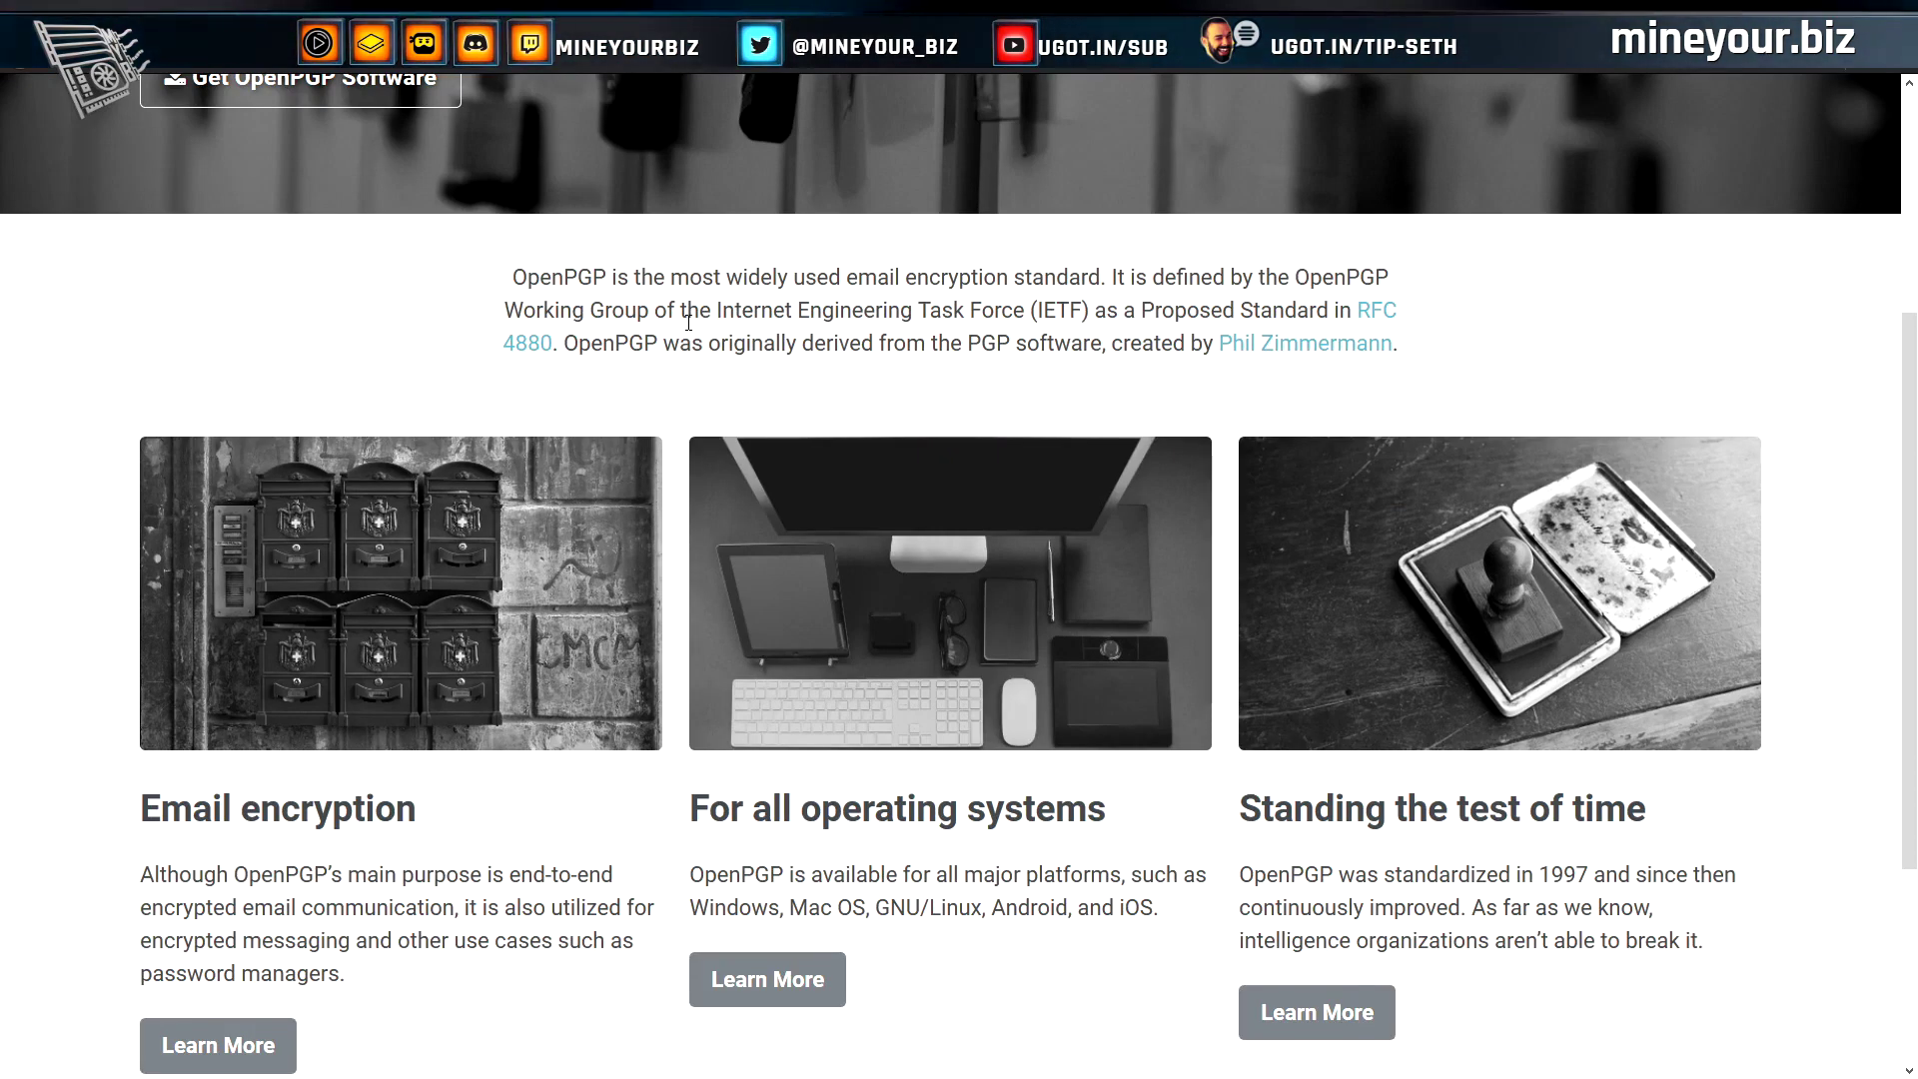
scroll(612, 539, "up", 4)
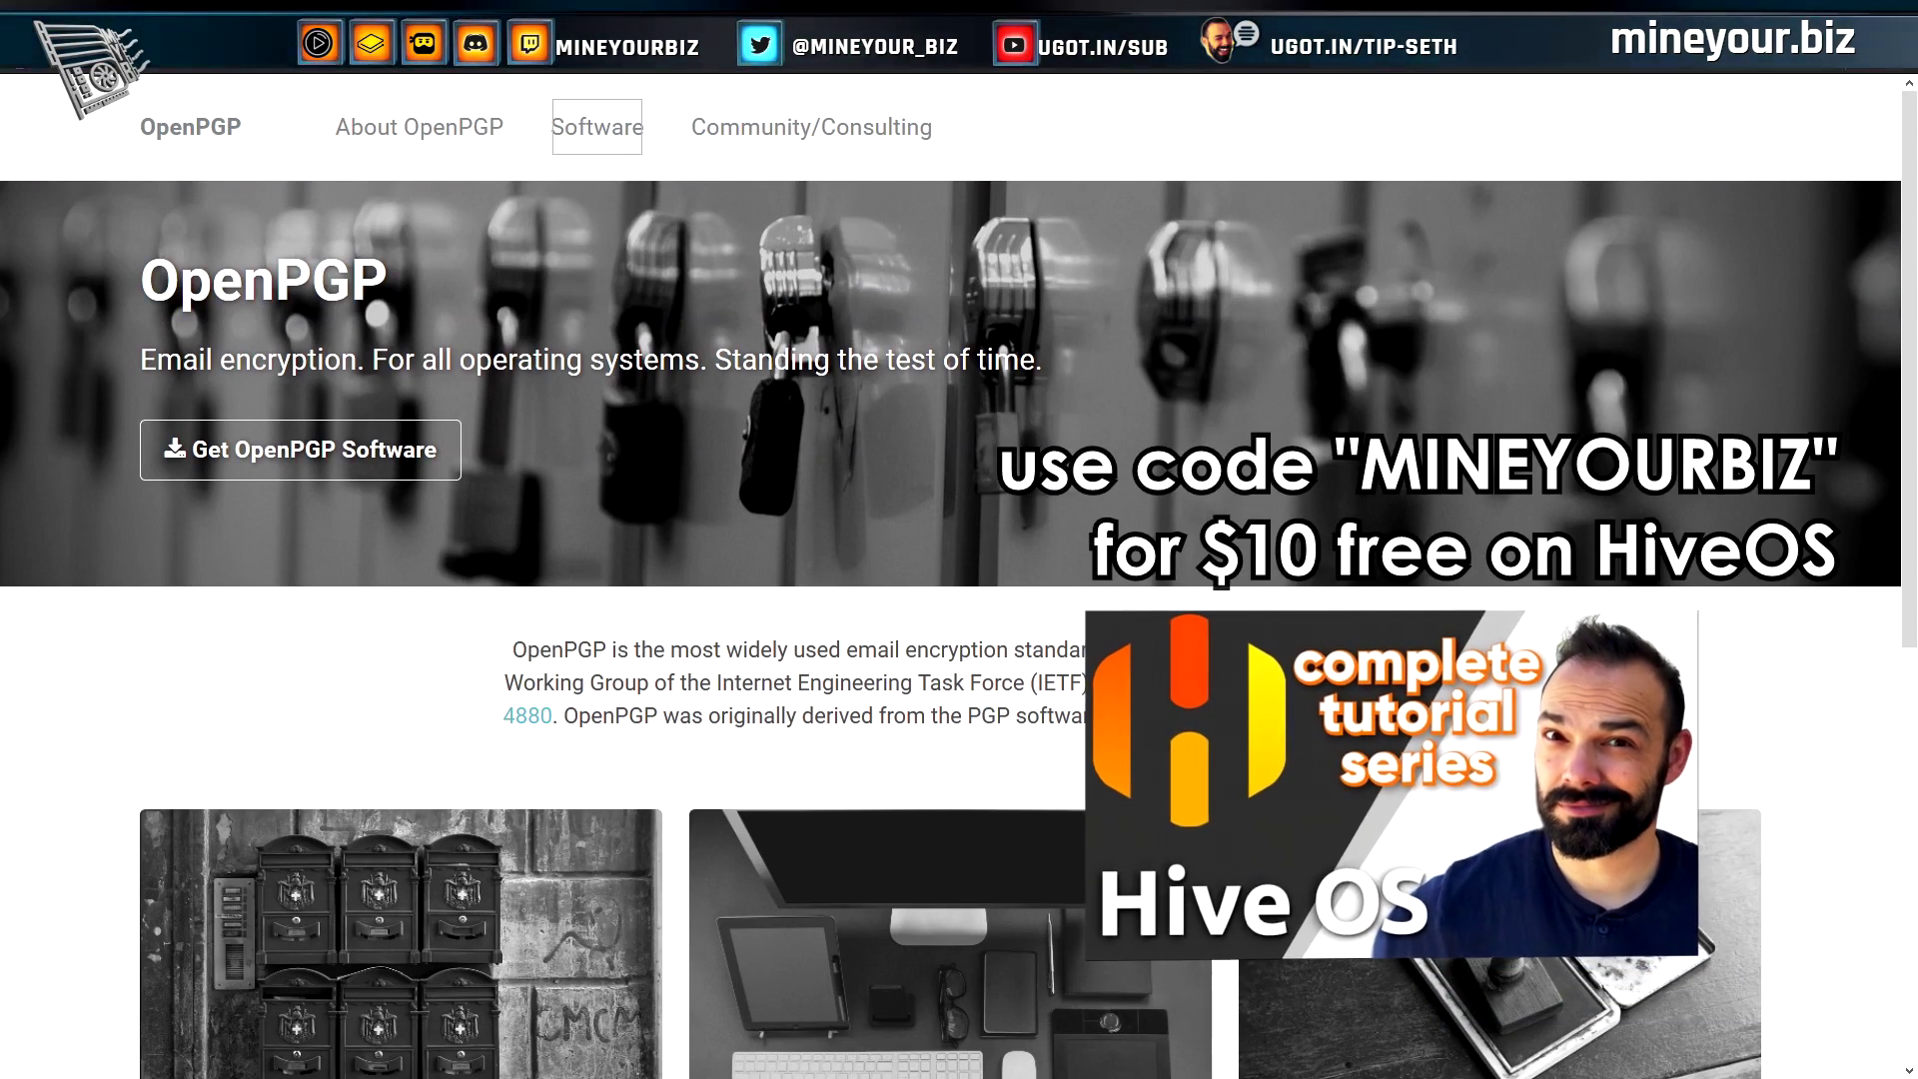
Browse OpenPGP.org's Software list and highlight Thunderbird among the Windows email encryption clients
left_click(597, 127)
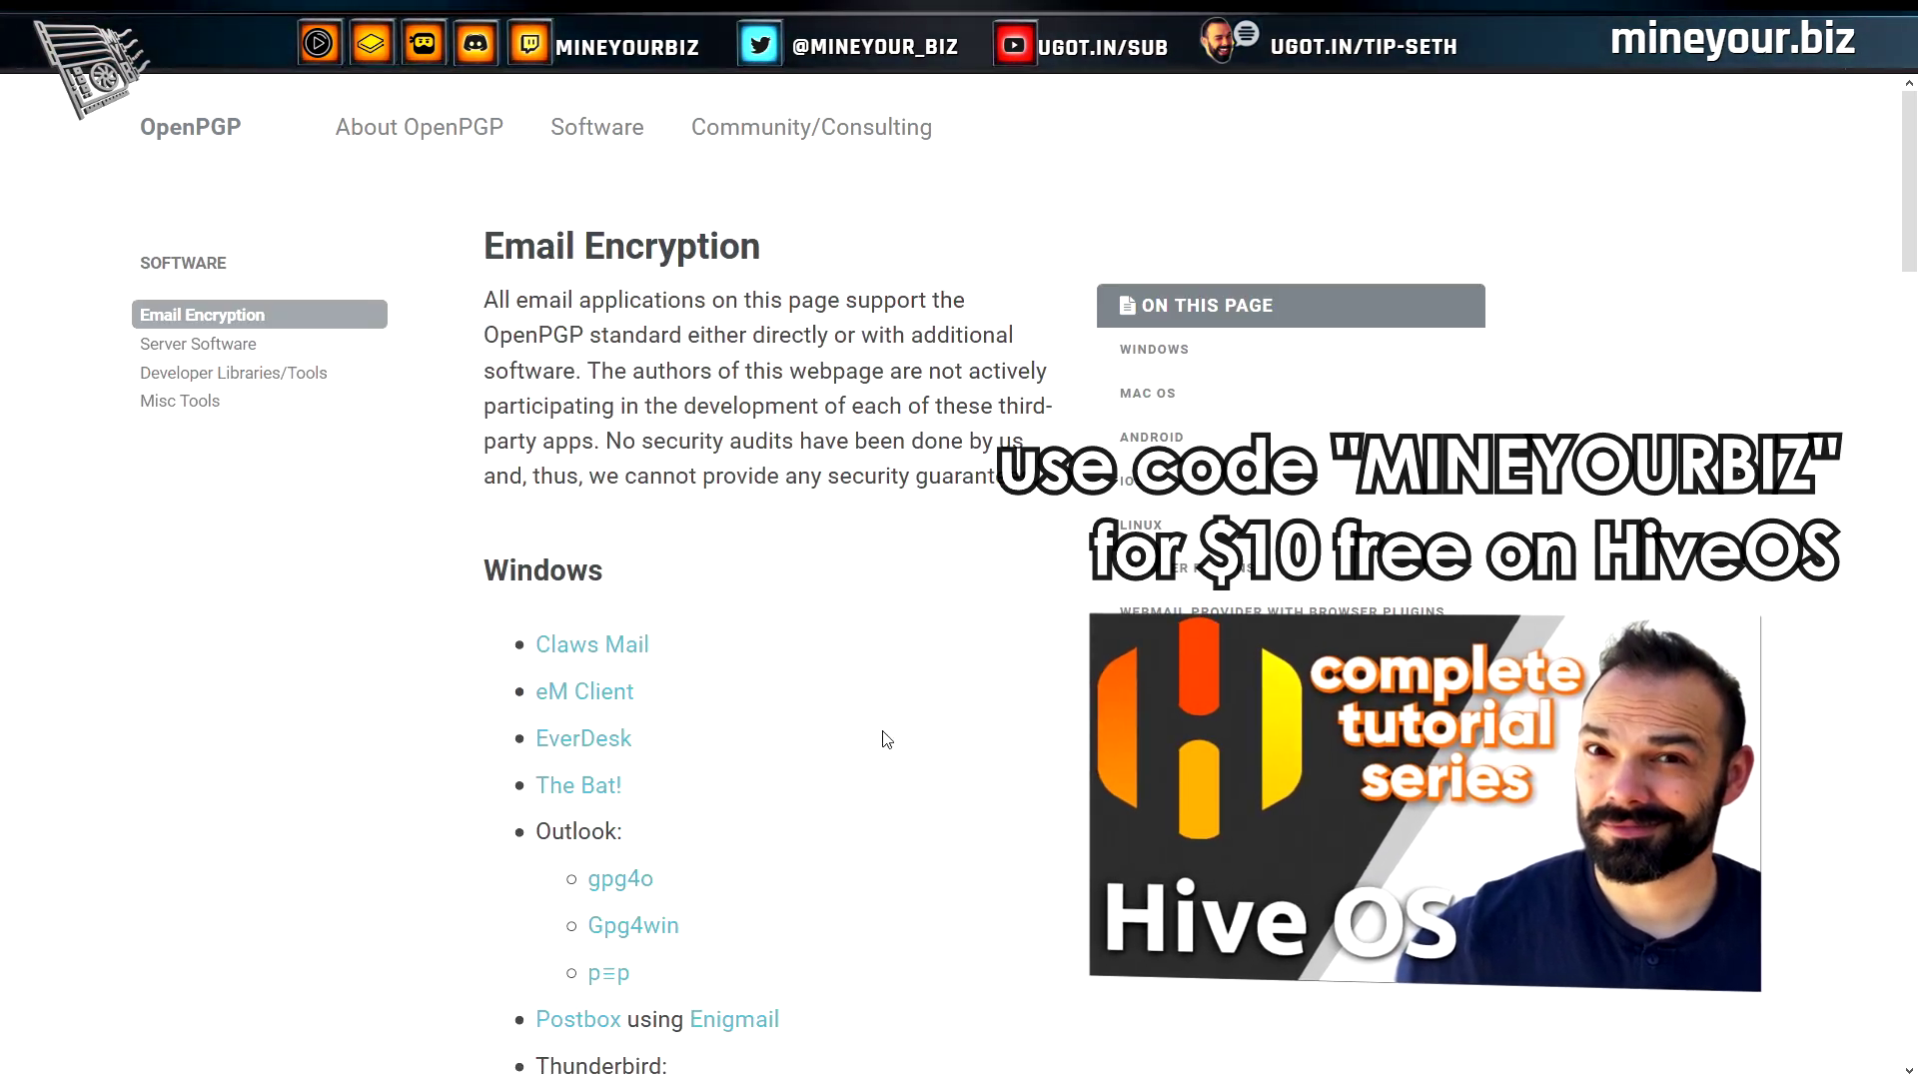
scroll(790, 614, "down", 2)
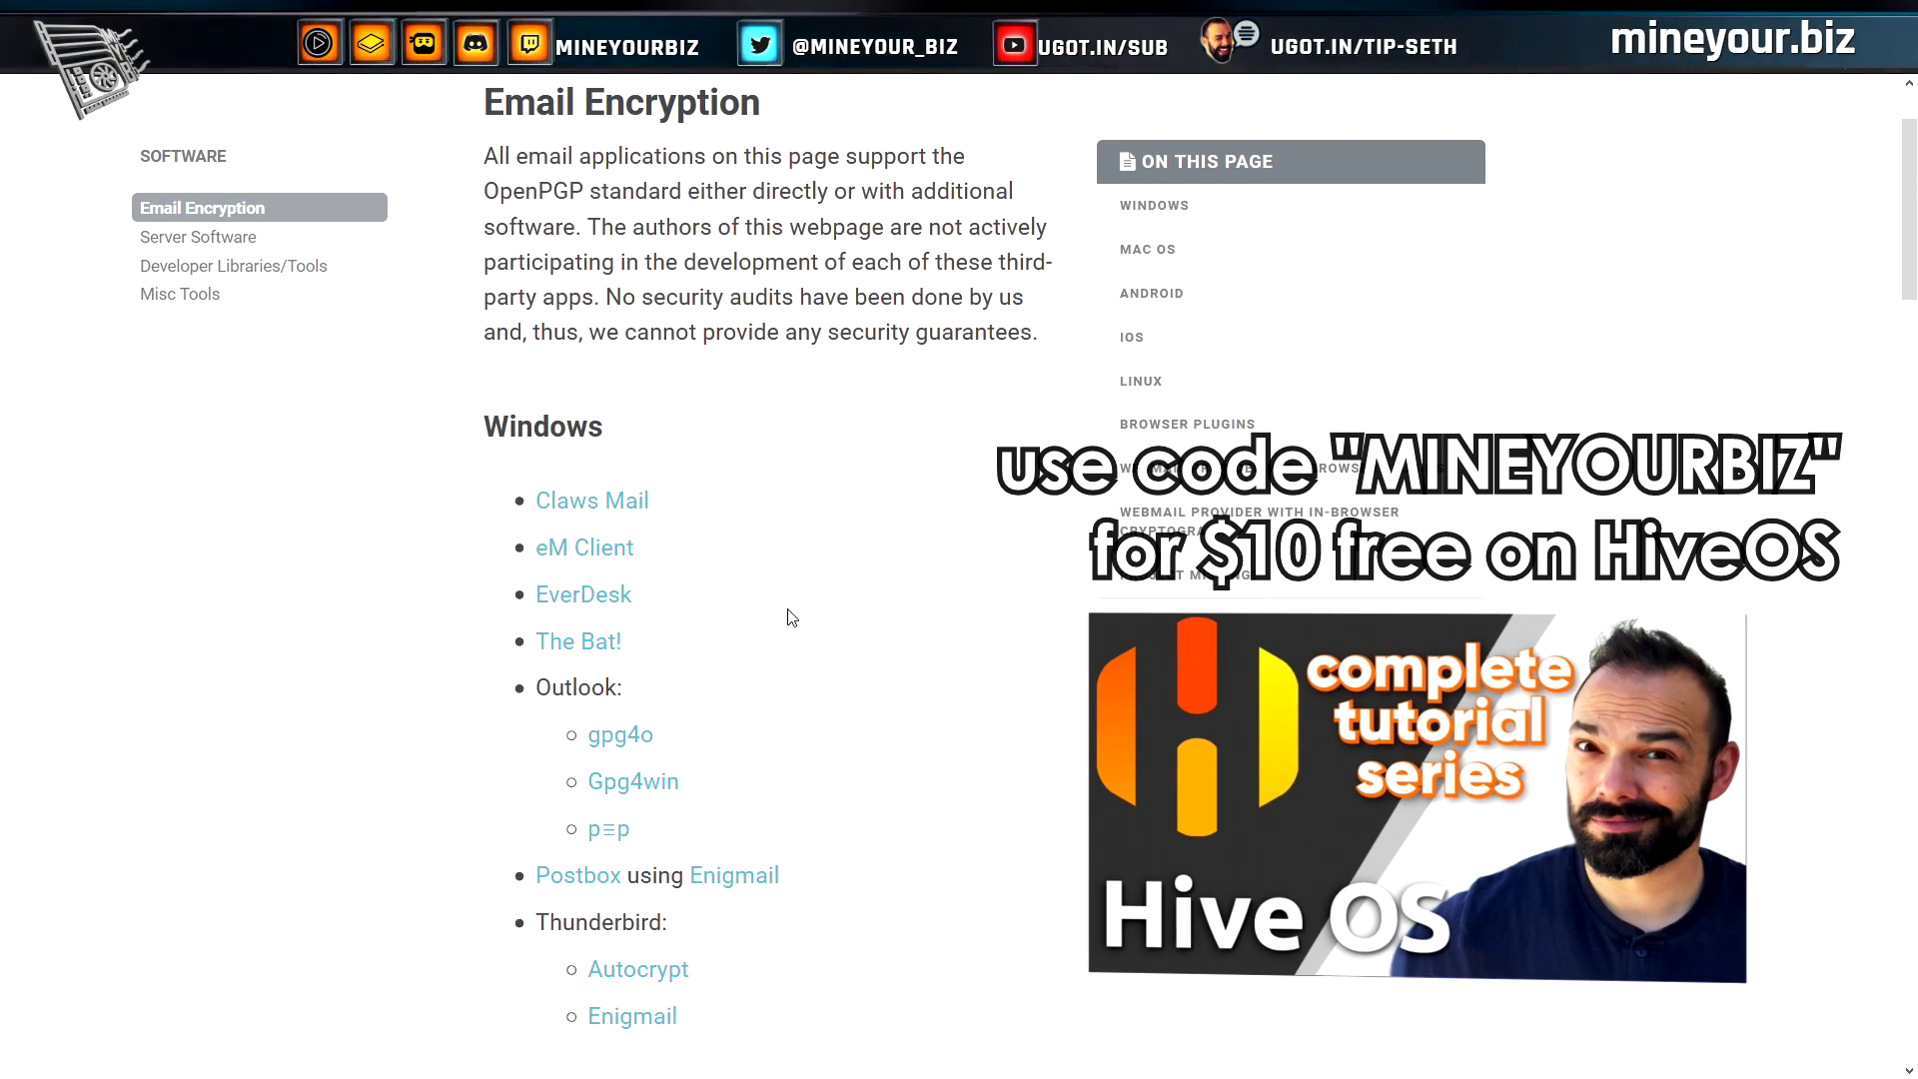
scroll(789, 614, "down", 3)
scroll(795, 592, "down", 7)
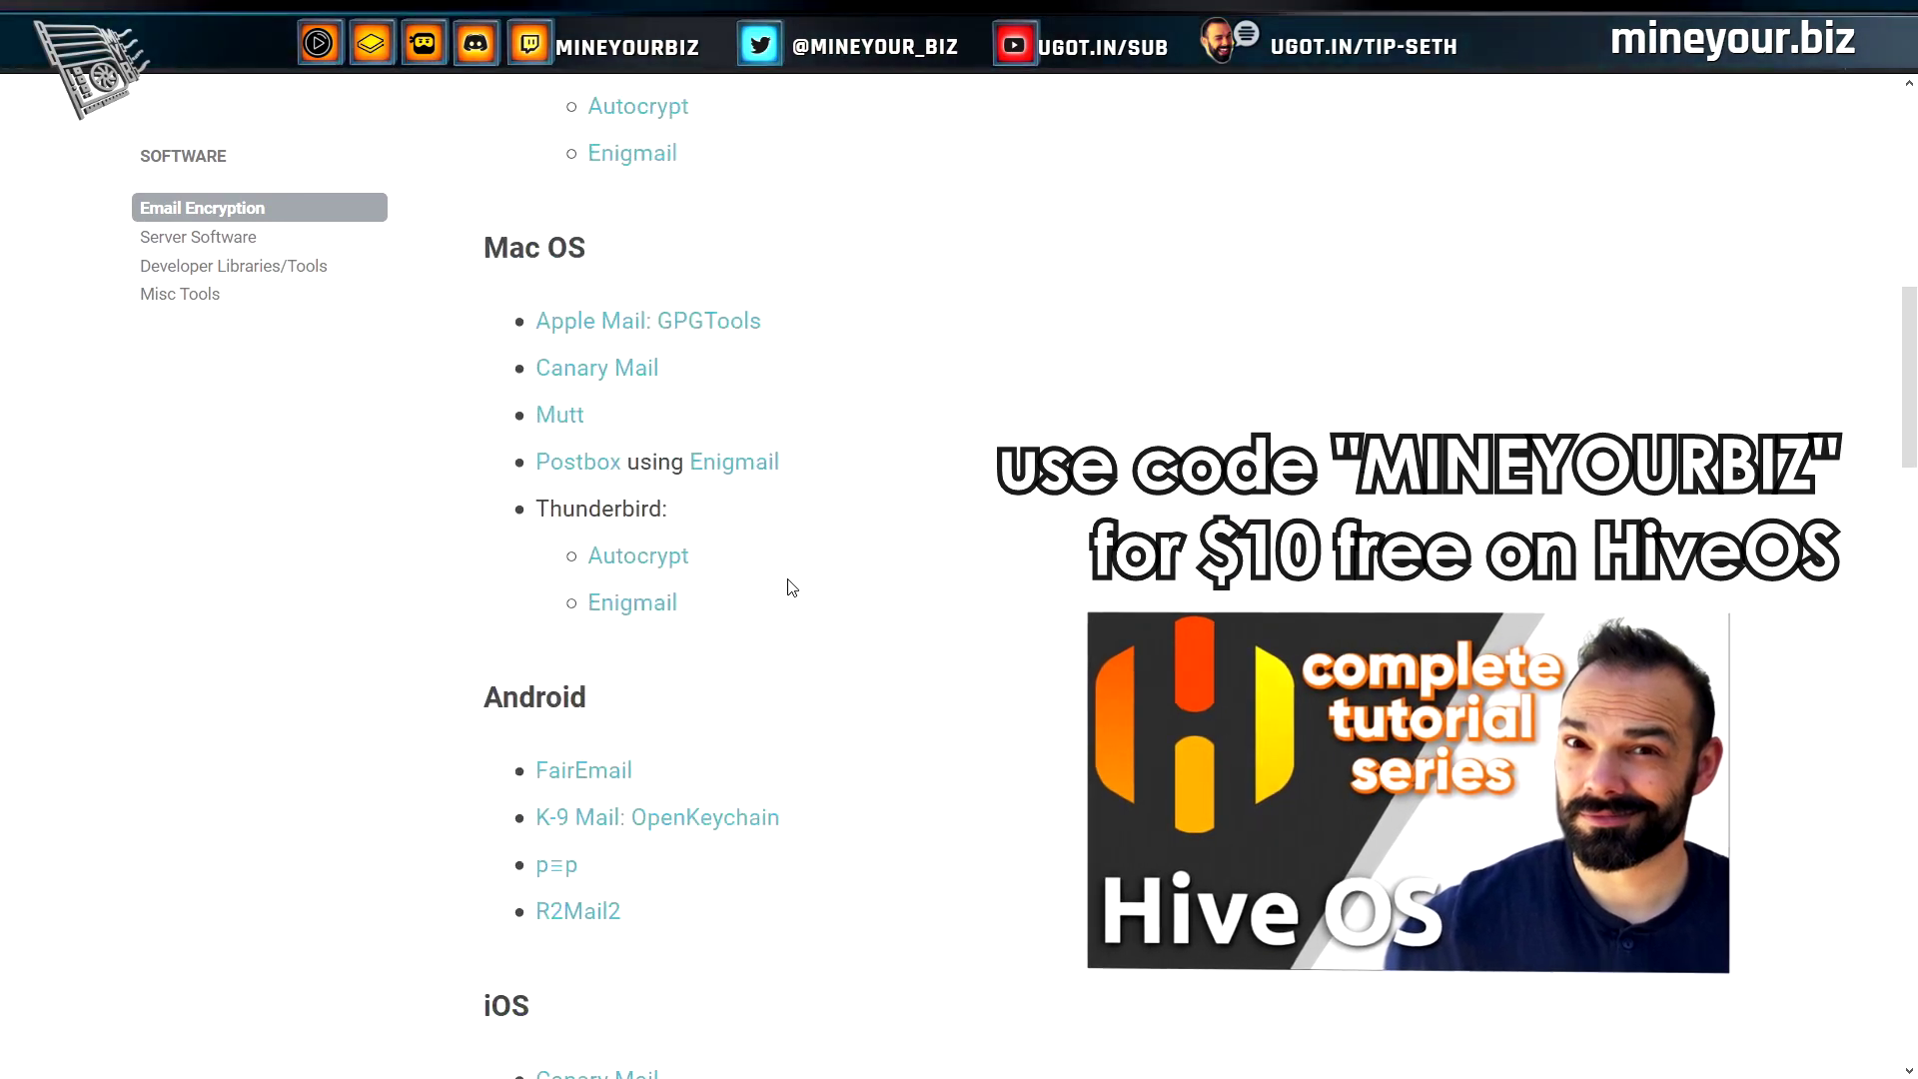
scroll(787, 588, "down", 10)
scroll(785, 587, "up", 9)
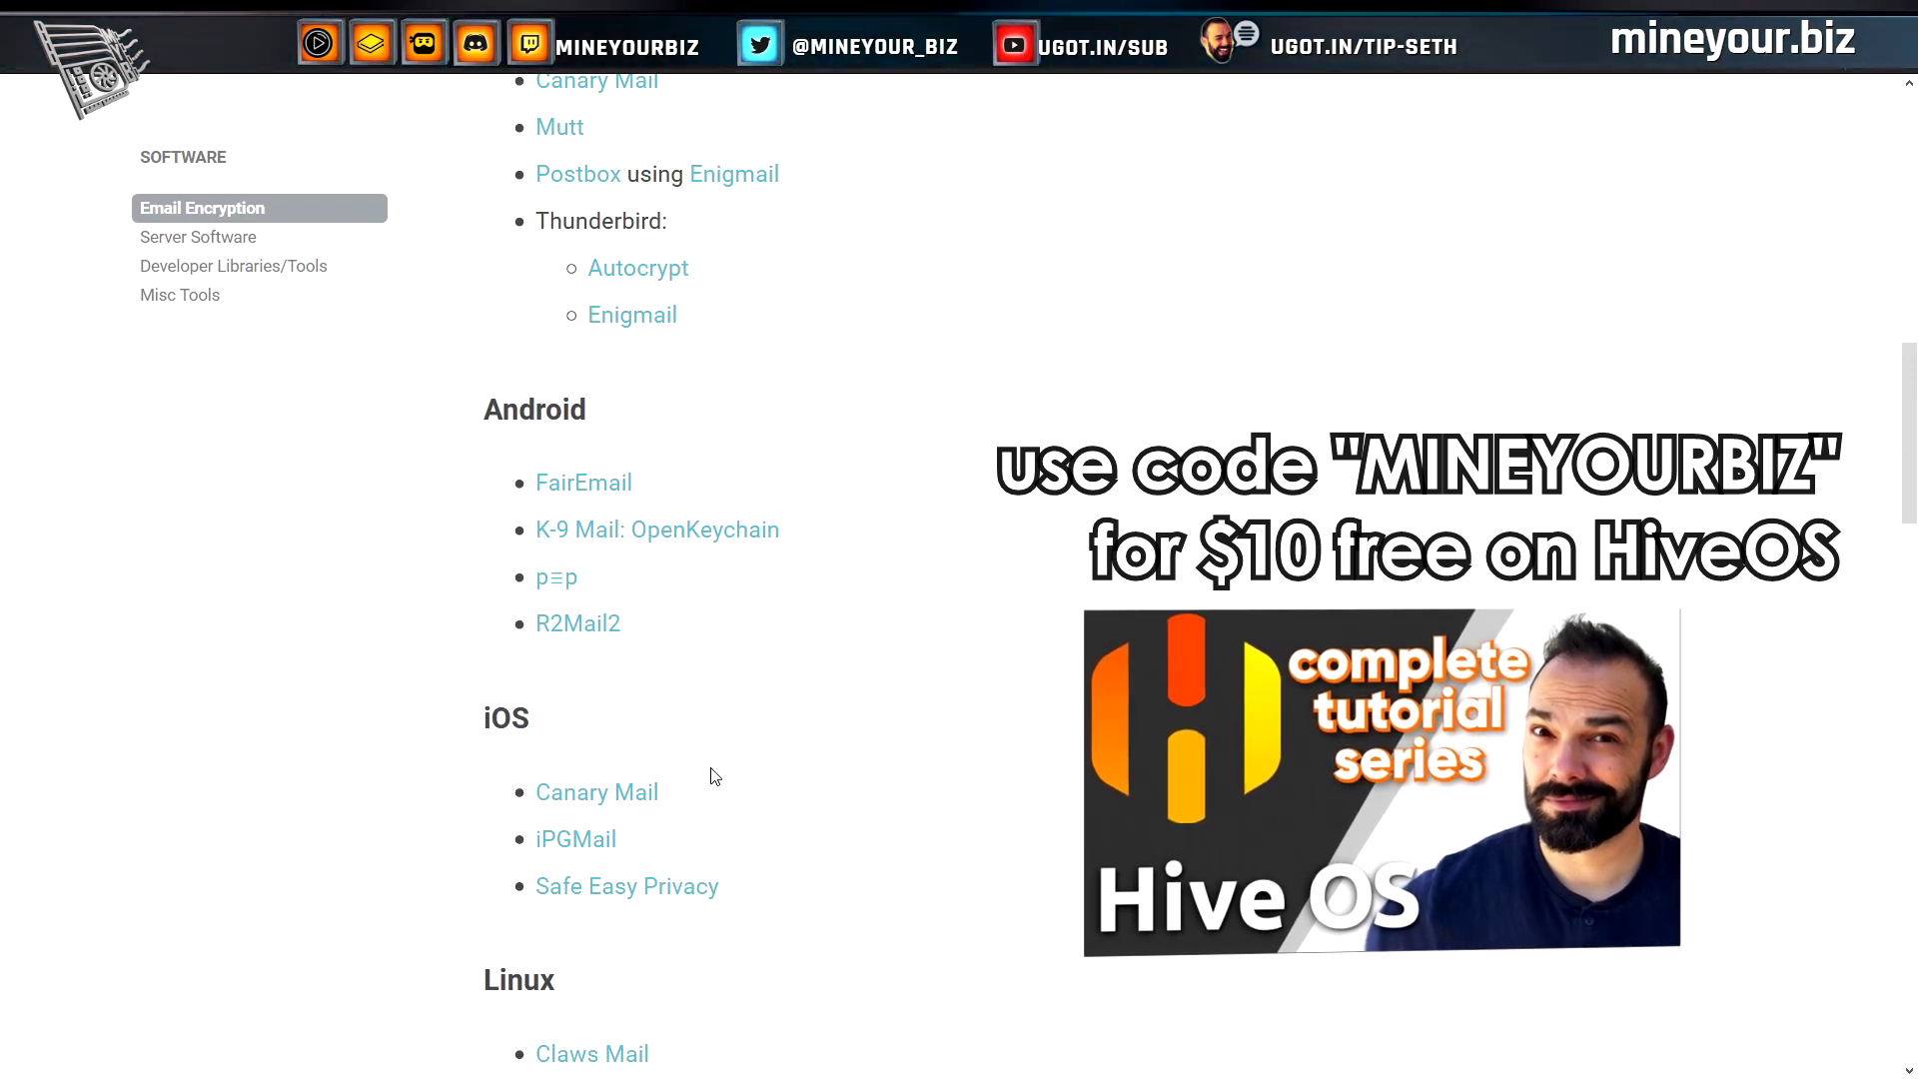
scroll(715, 776, "up", 7)
scroll(711, 749, "down", 3)
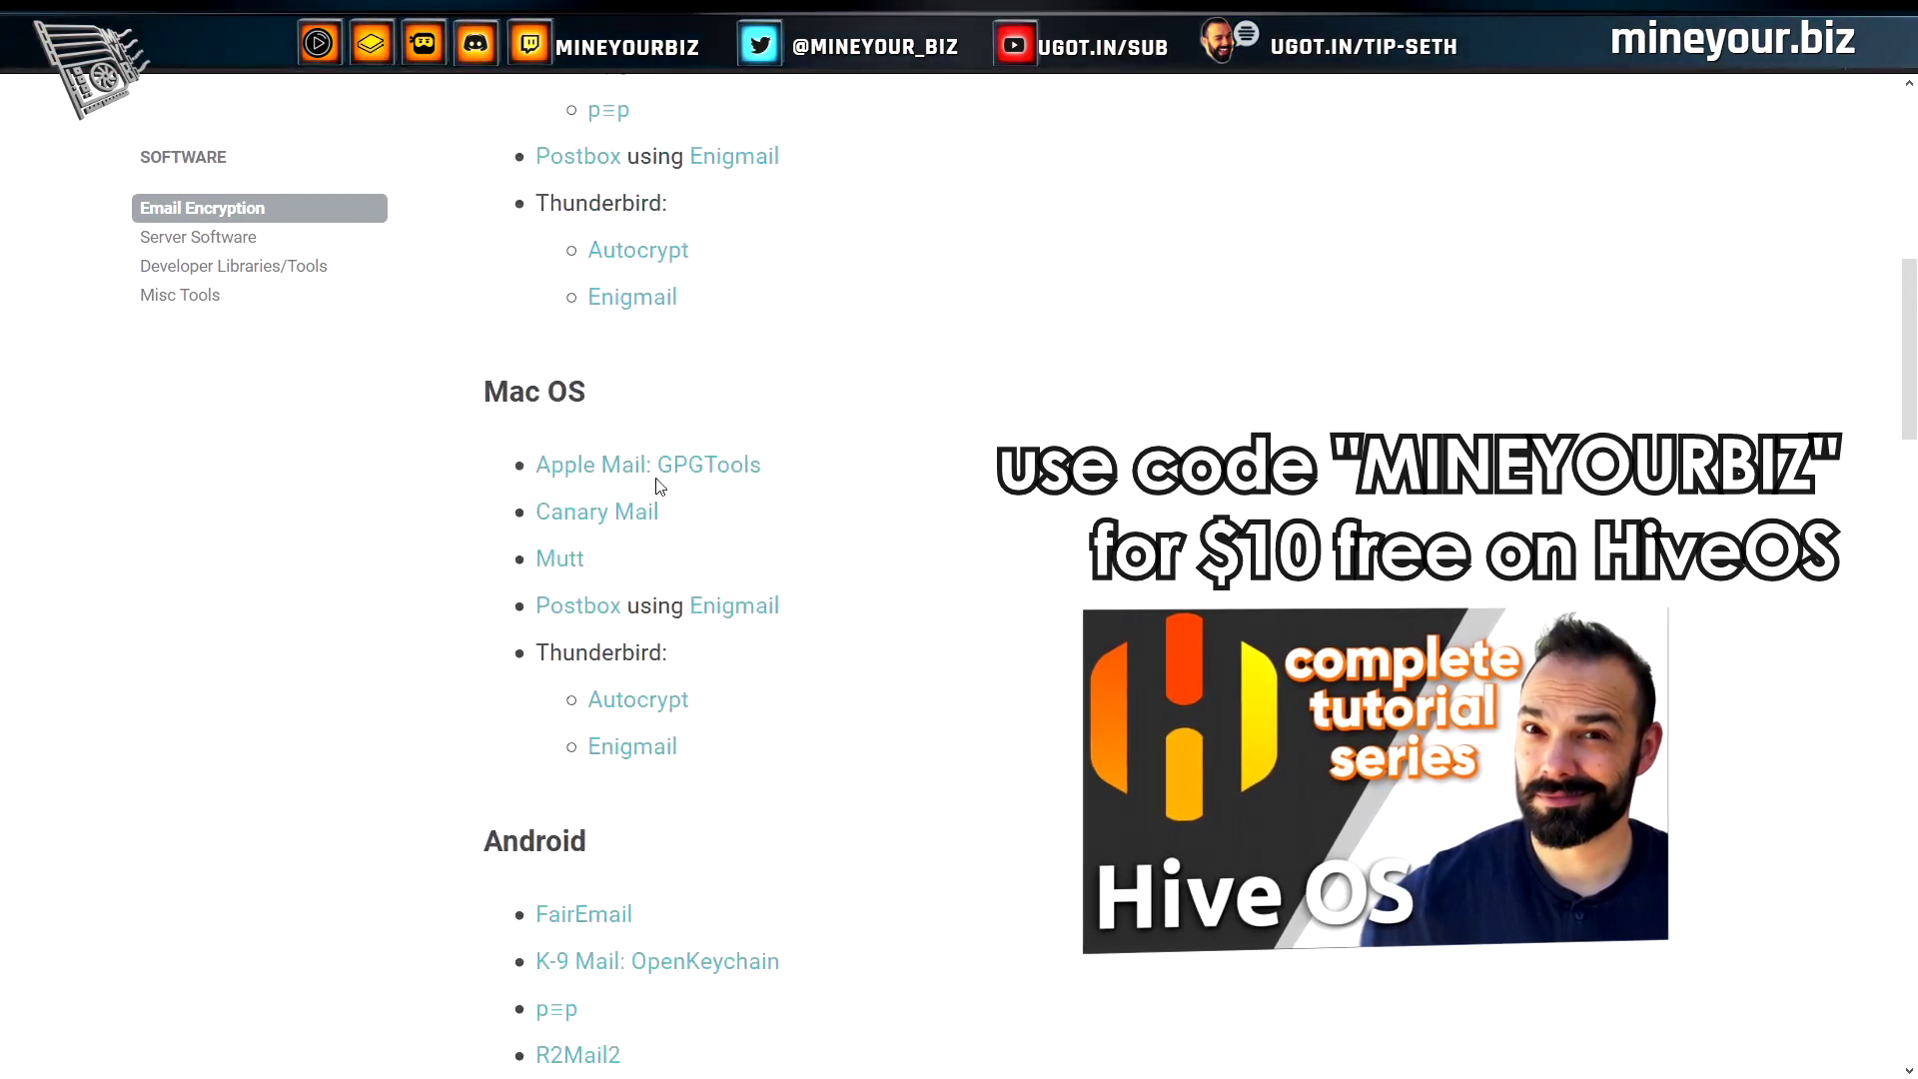
double_click(614, 208)
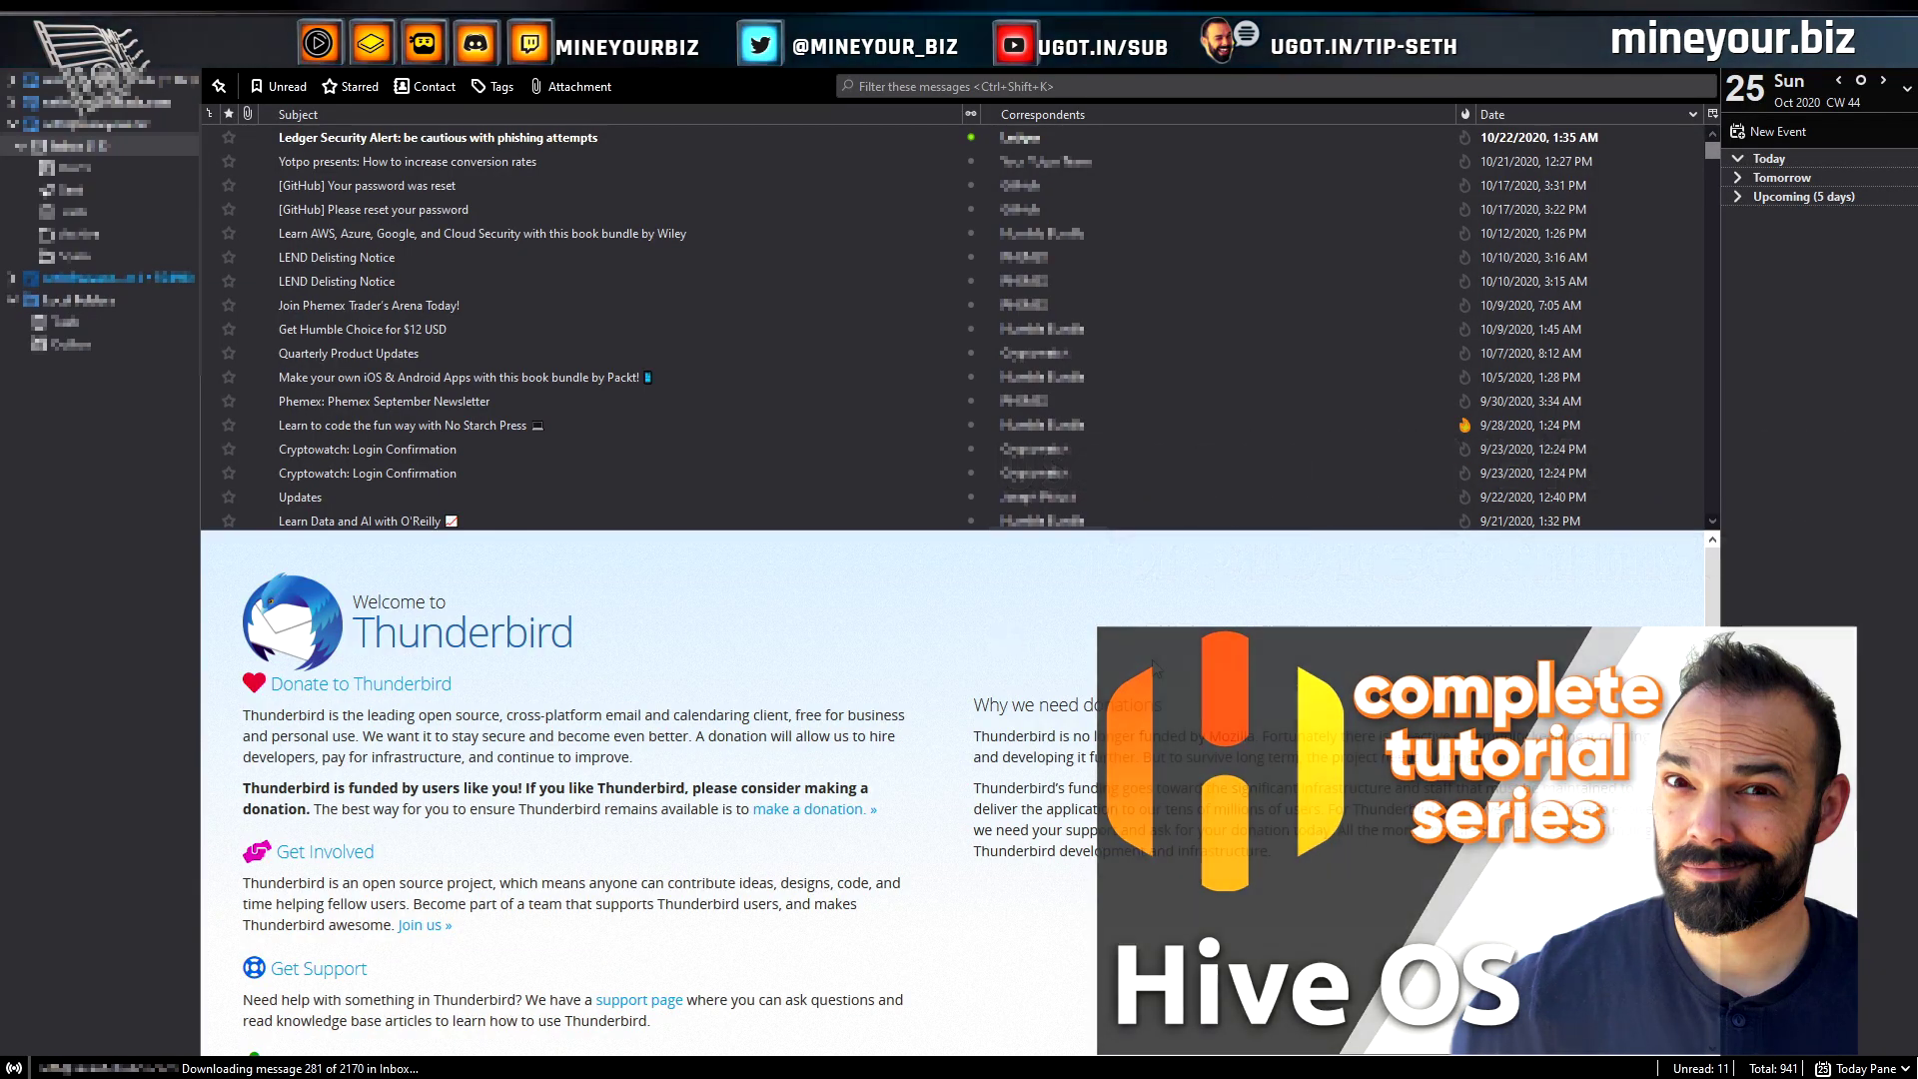
Confirm in Help > About Thunderbird that version 78.4.0 (32-bit) is installed
left_click(1704, 52)
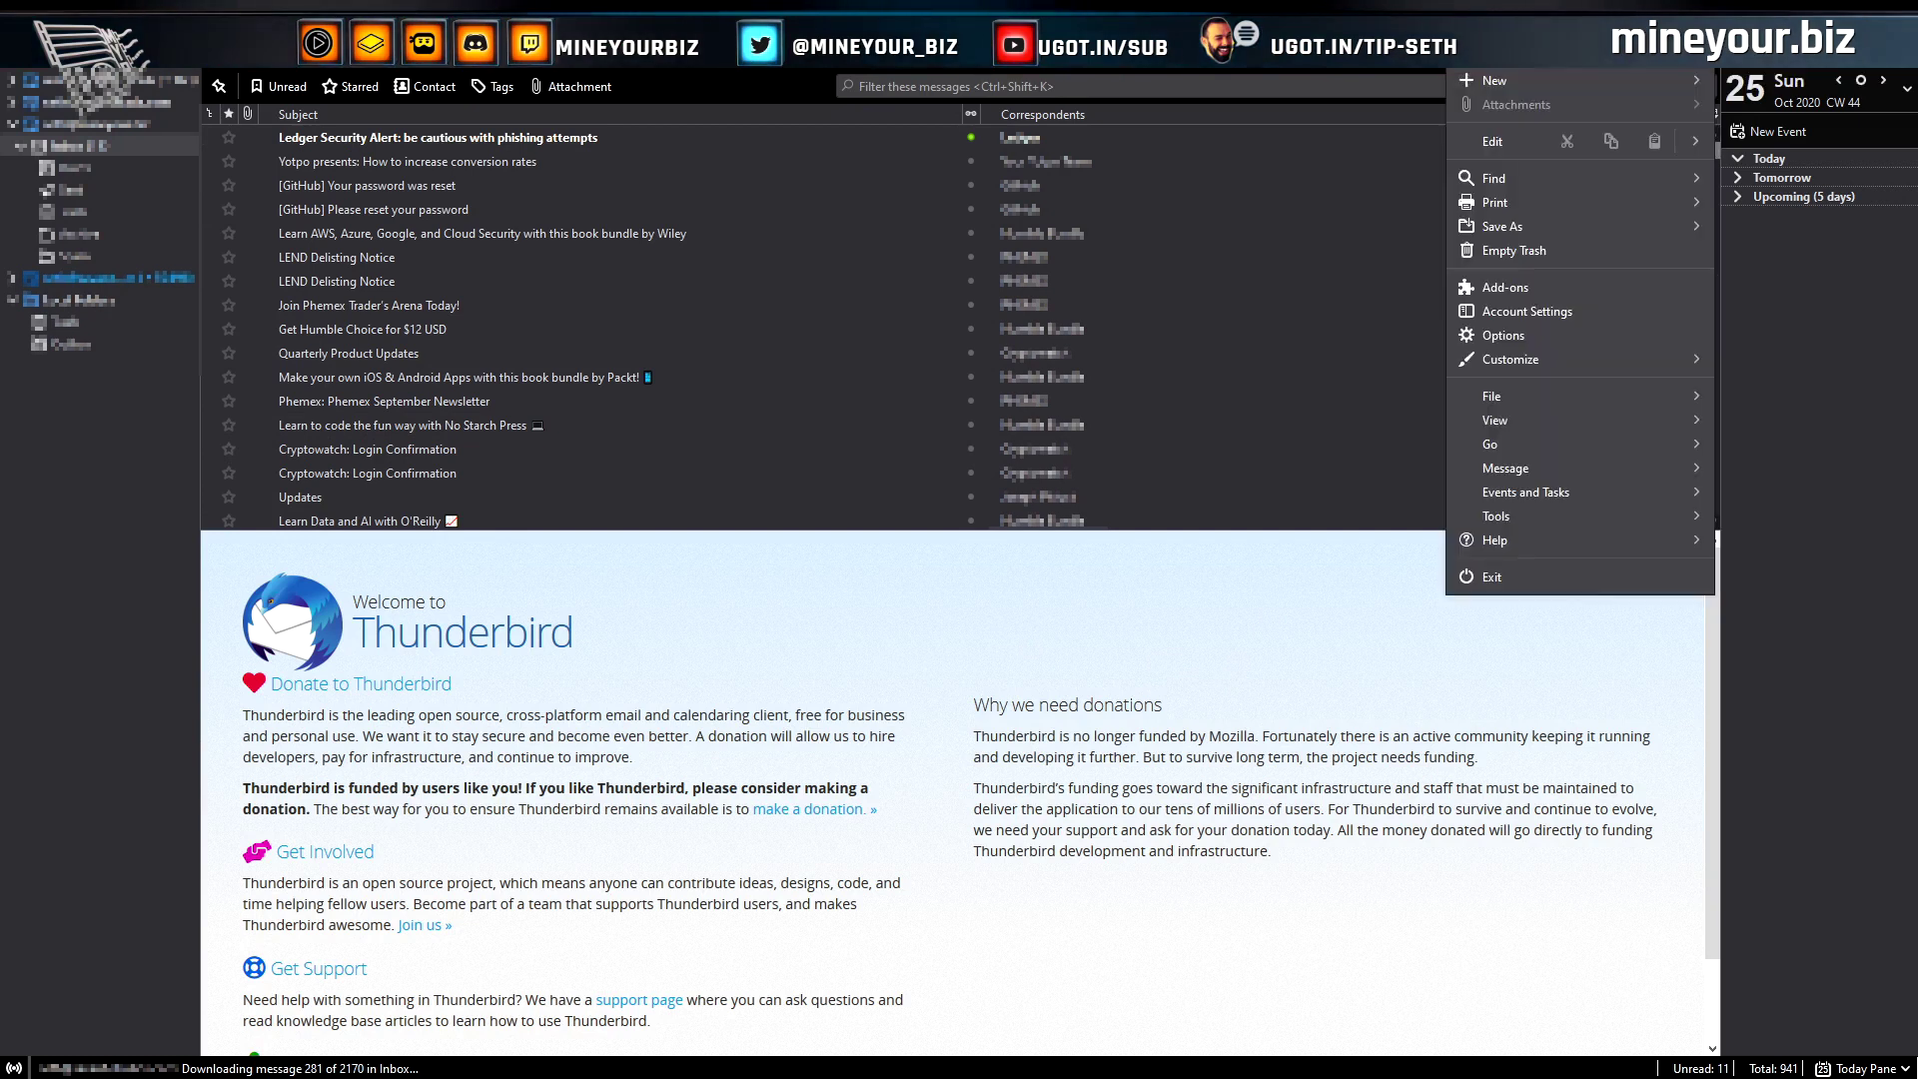
left_click(1570, 535)
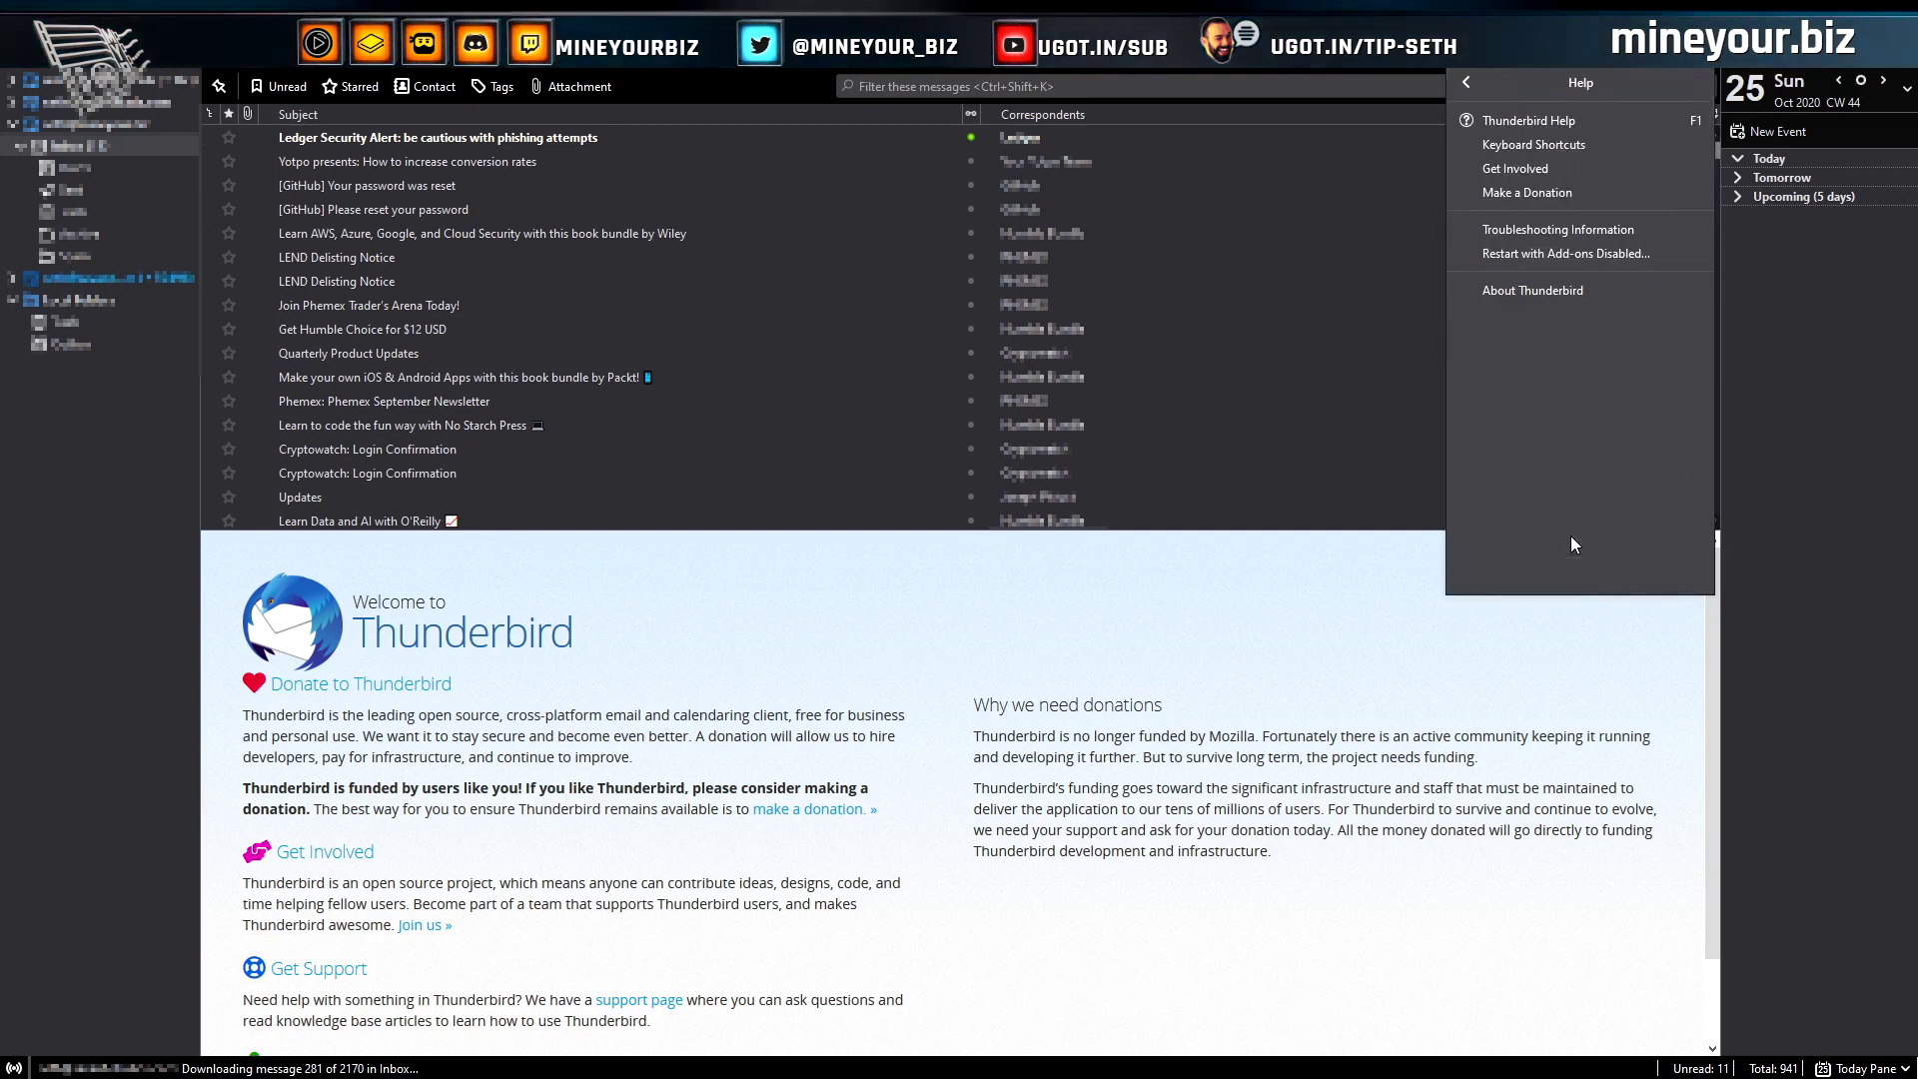
left_click(1554, 290)
double_click(924, 473)
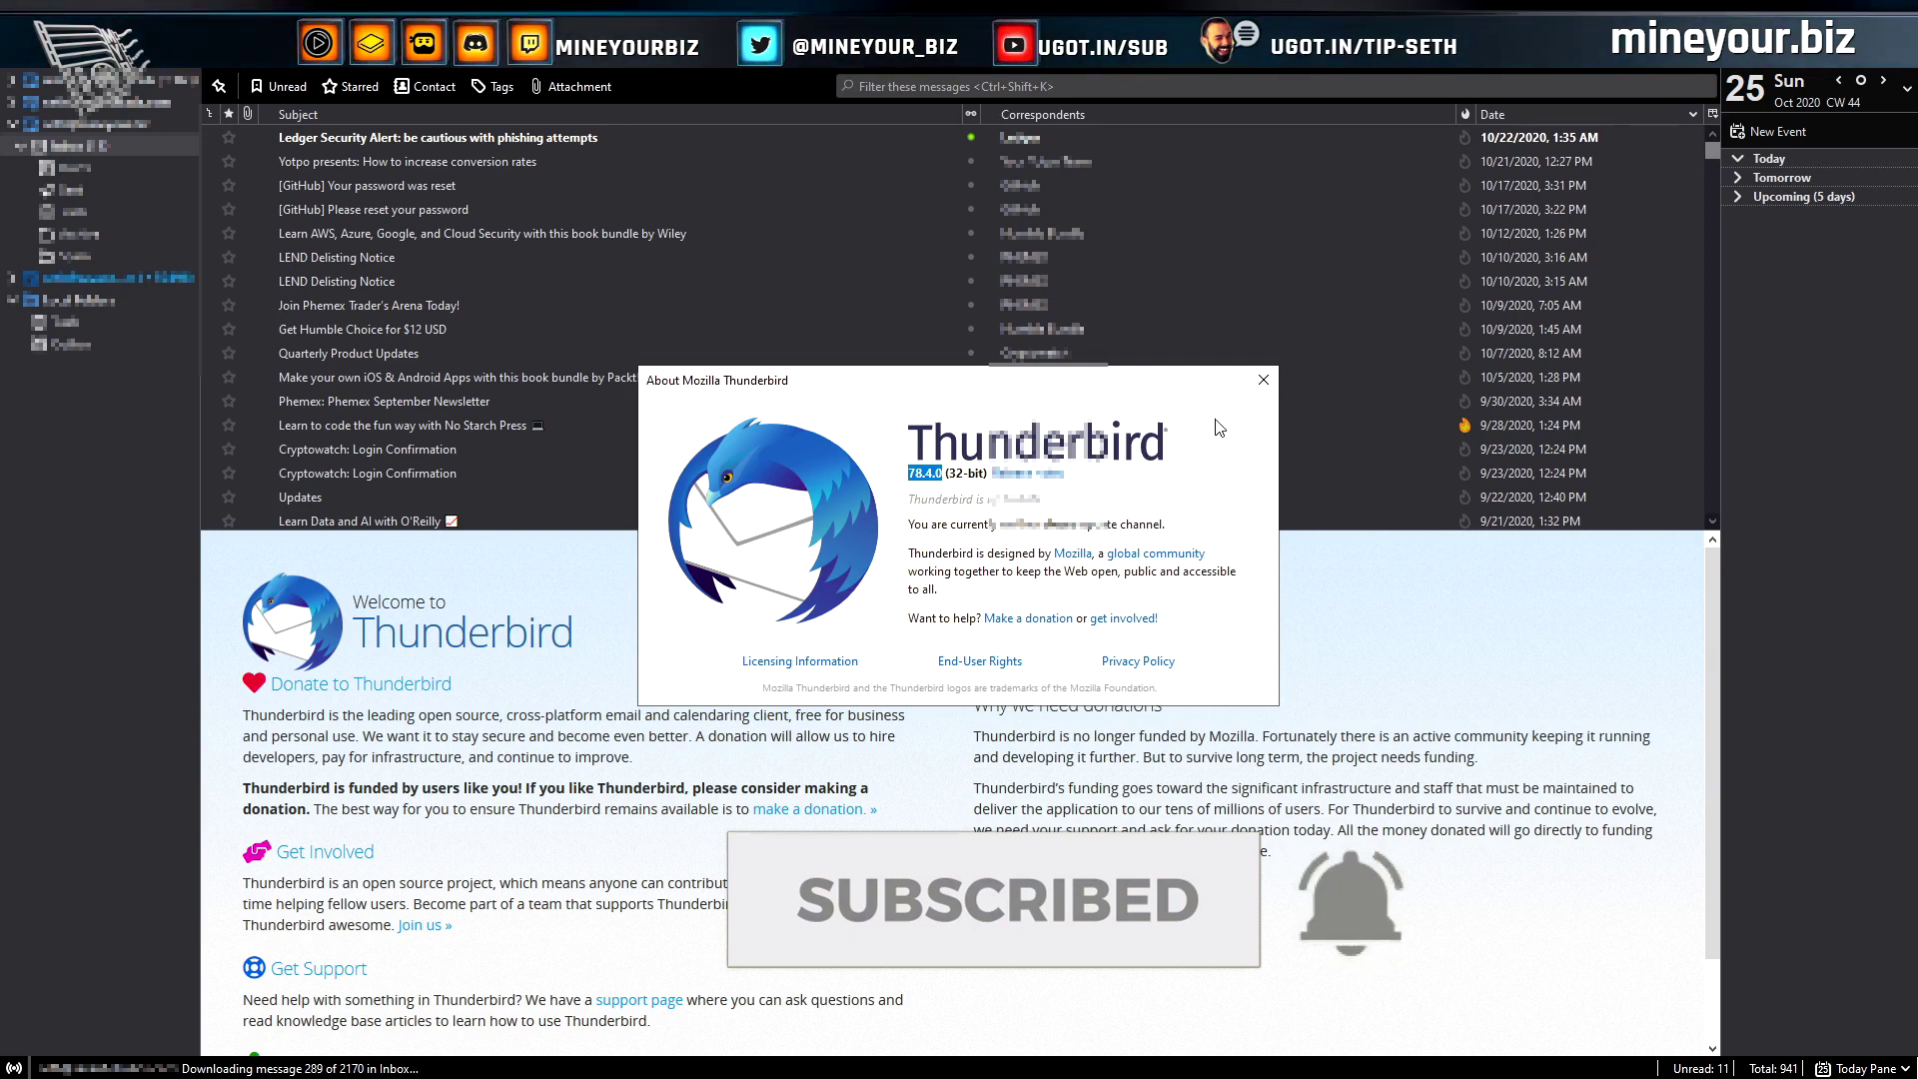
left_click(1263, 381)
left_click(1700, 50)
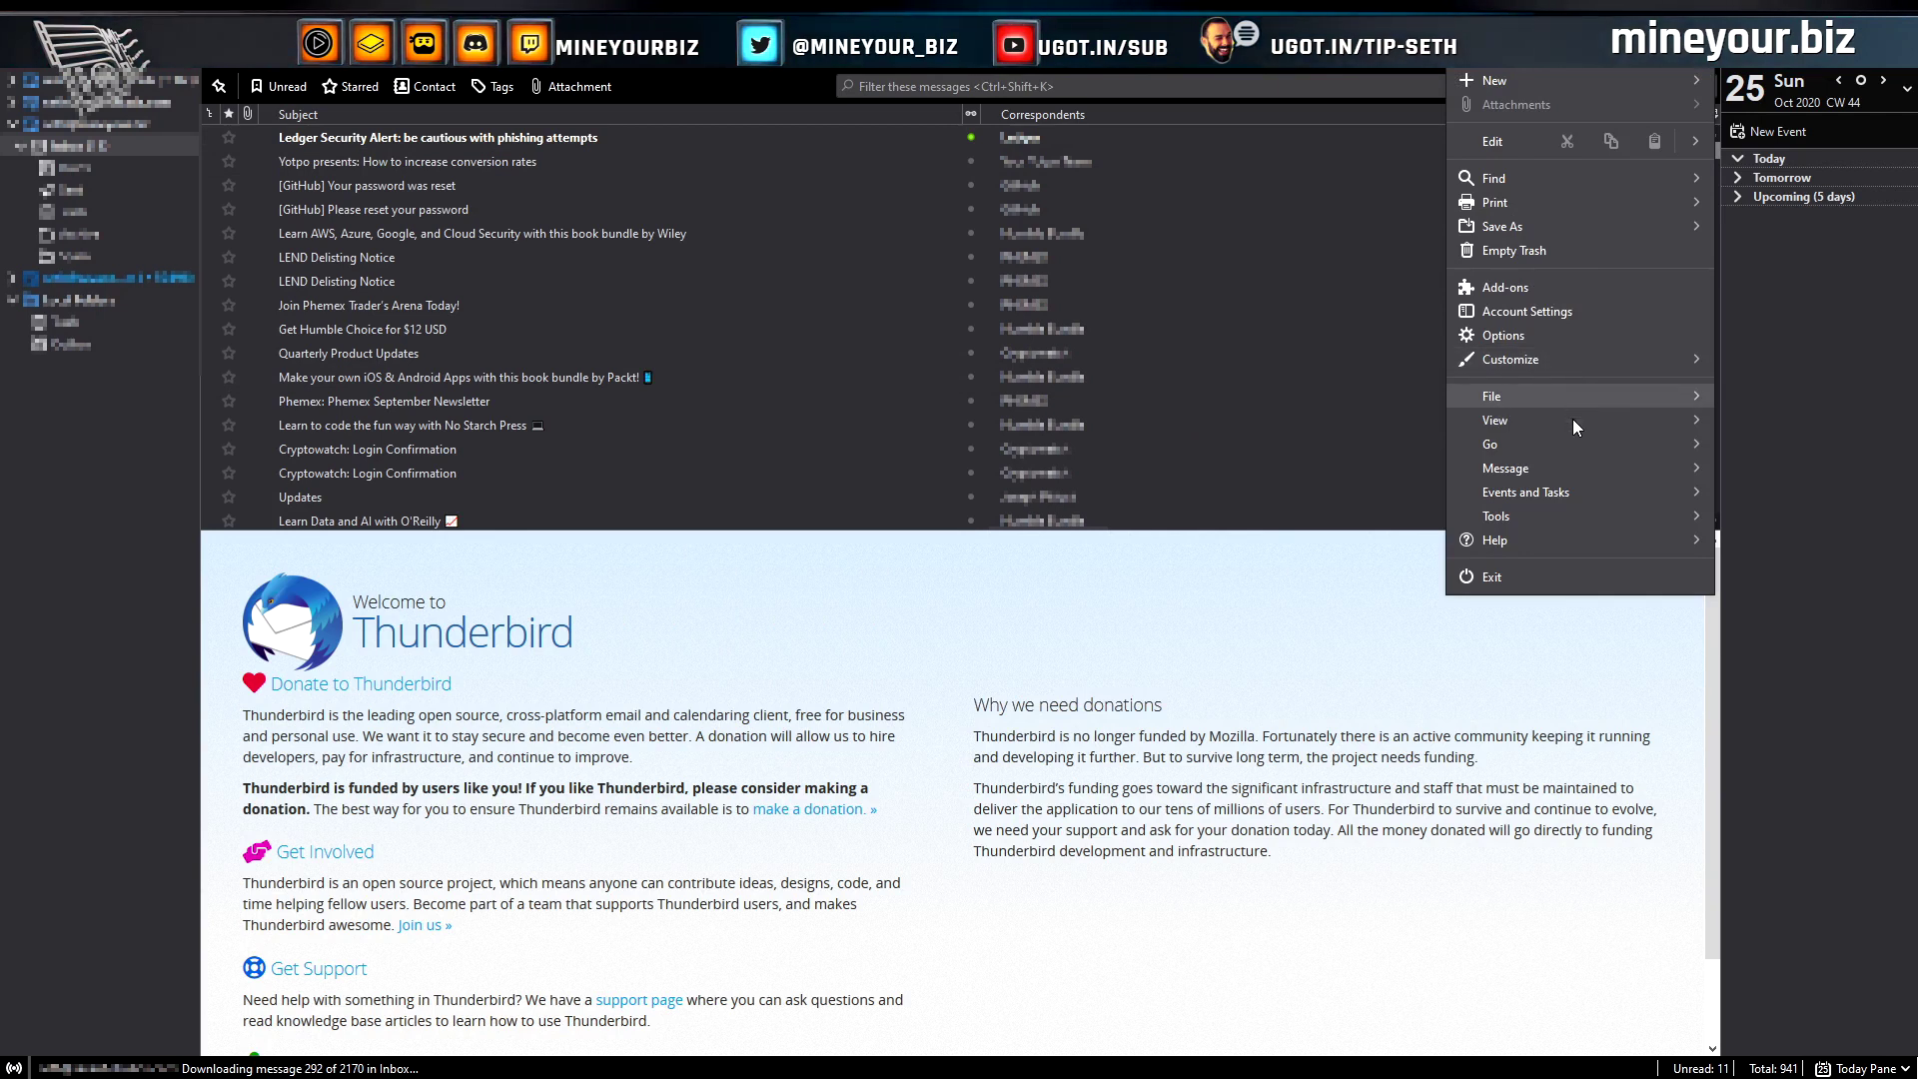
Review the existing key expiring 10/23/2030 in the OpenPGP Key Manager, then reopen it
left_click(1598, 515)
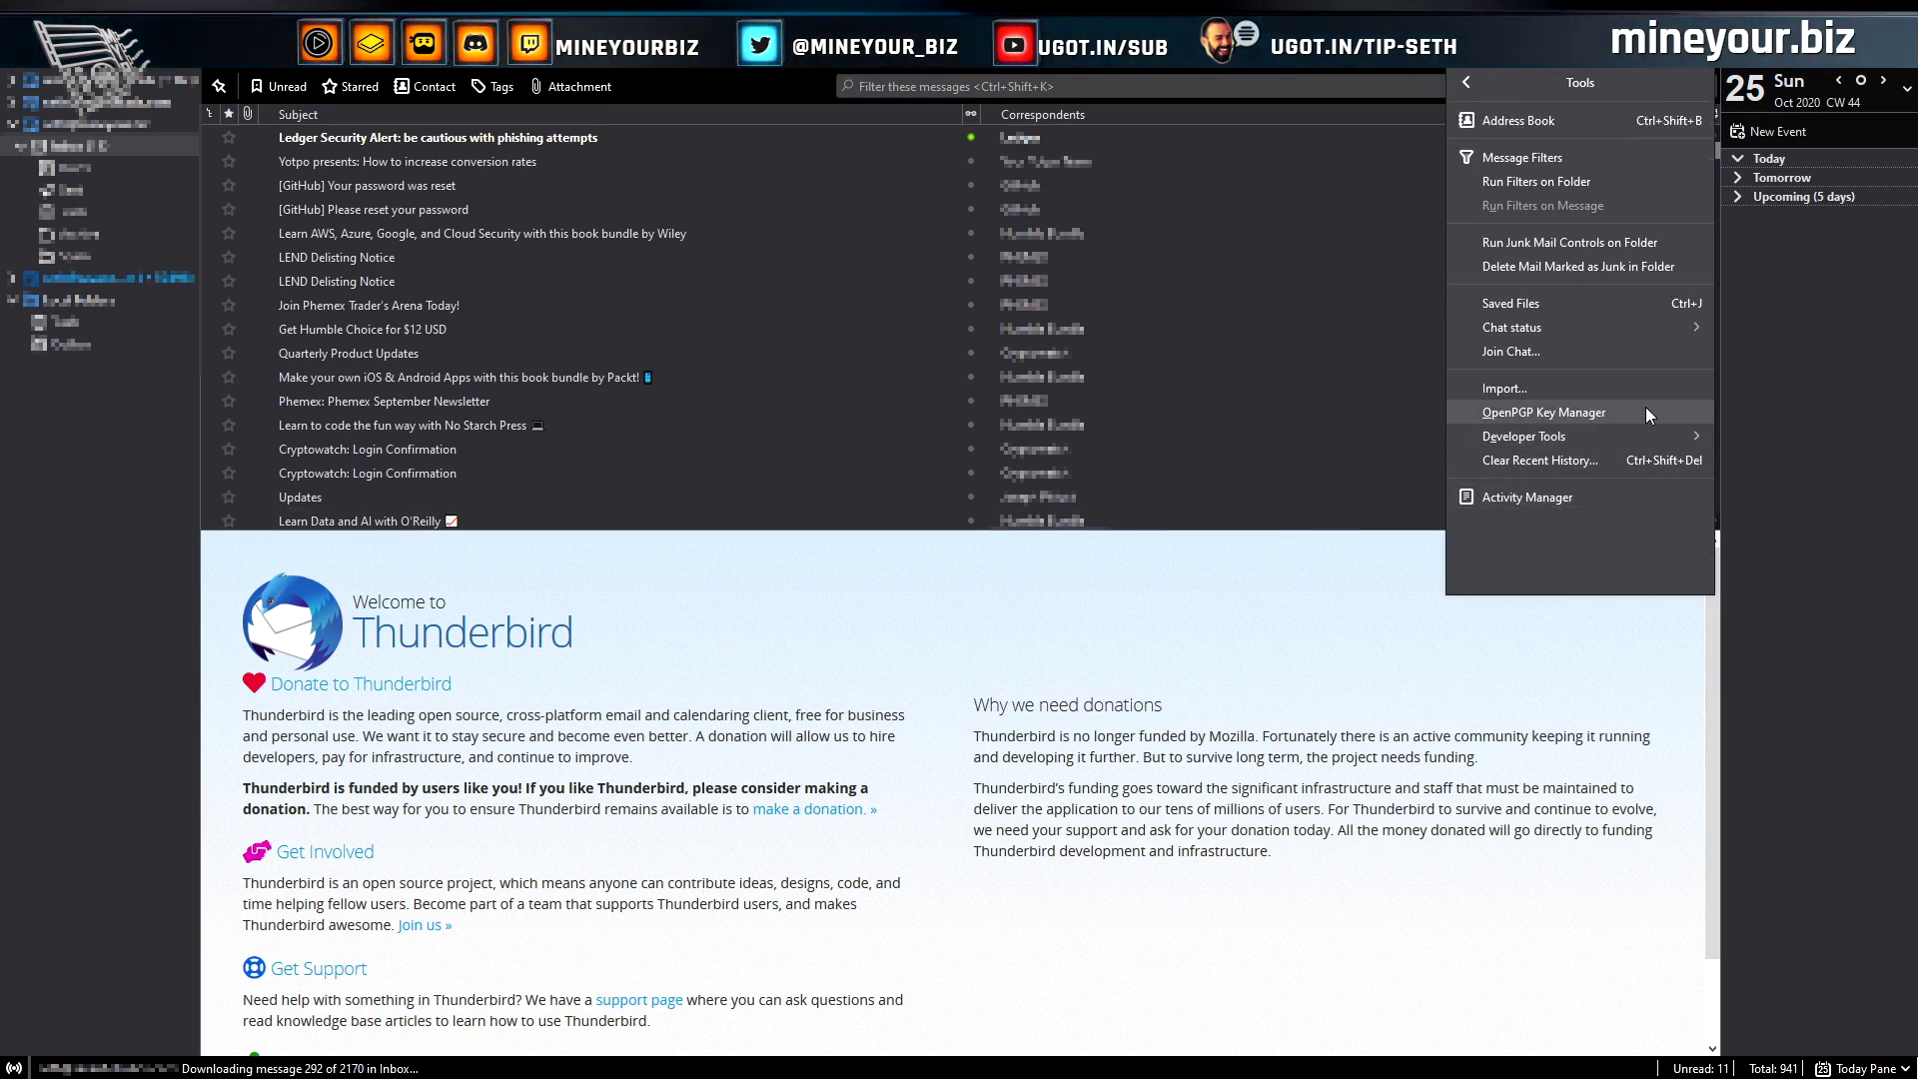
left_click(1619, 409)
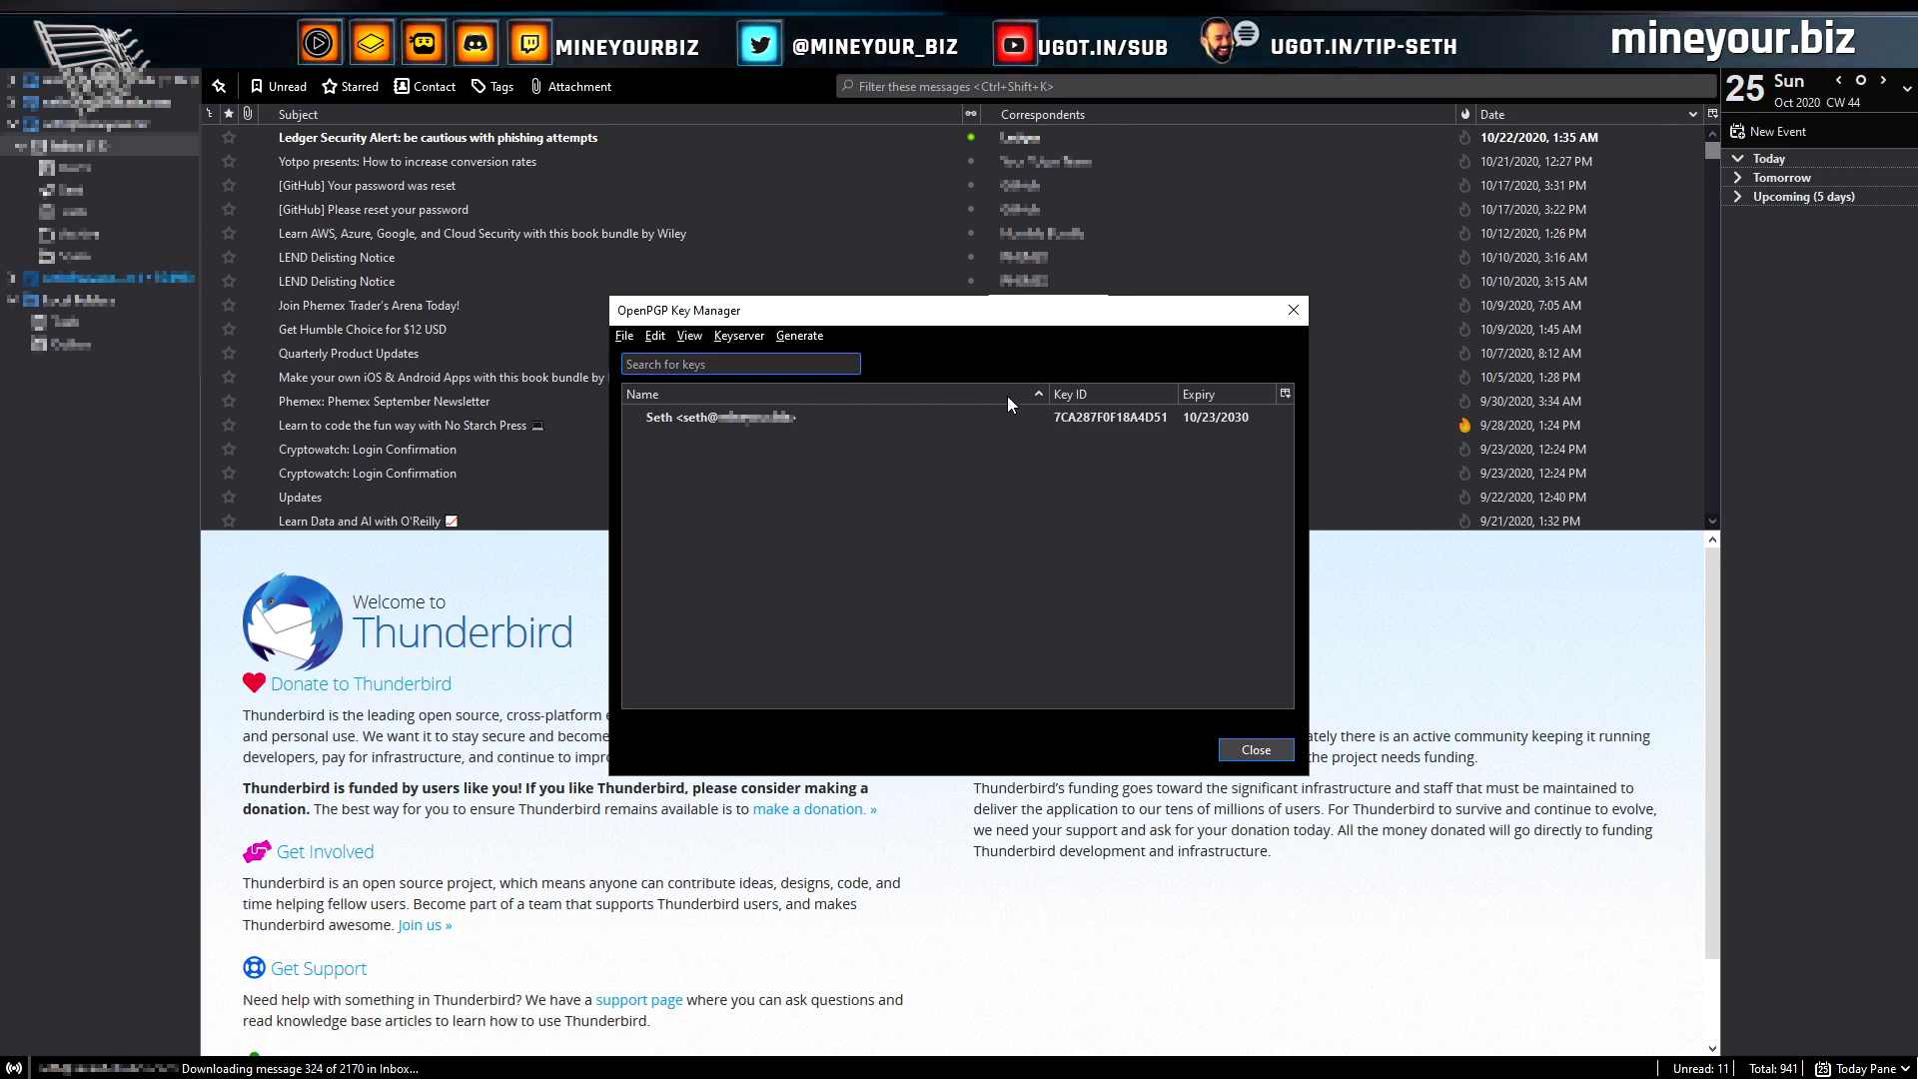
key("Escape")
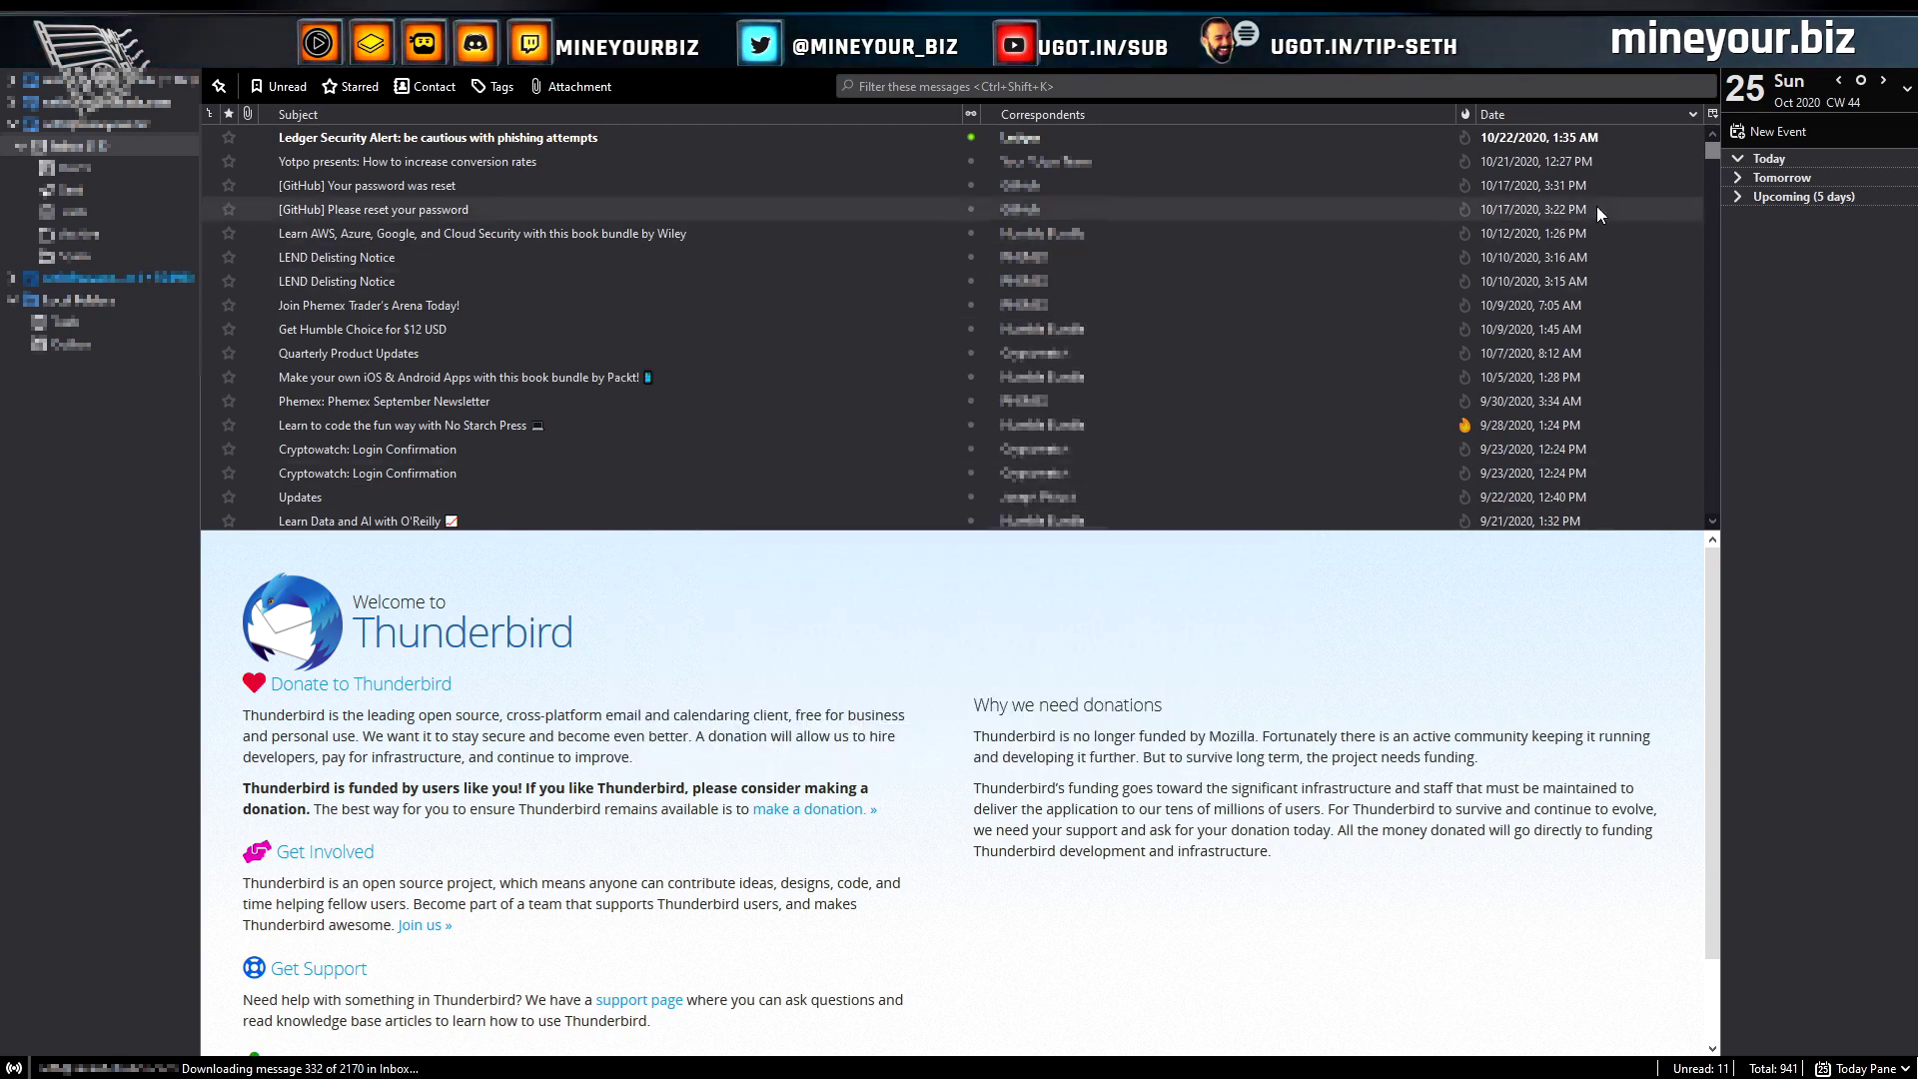
left_click(1698, 48)
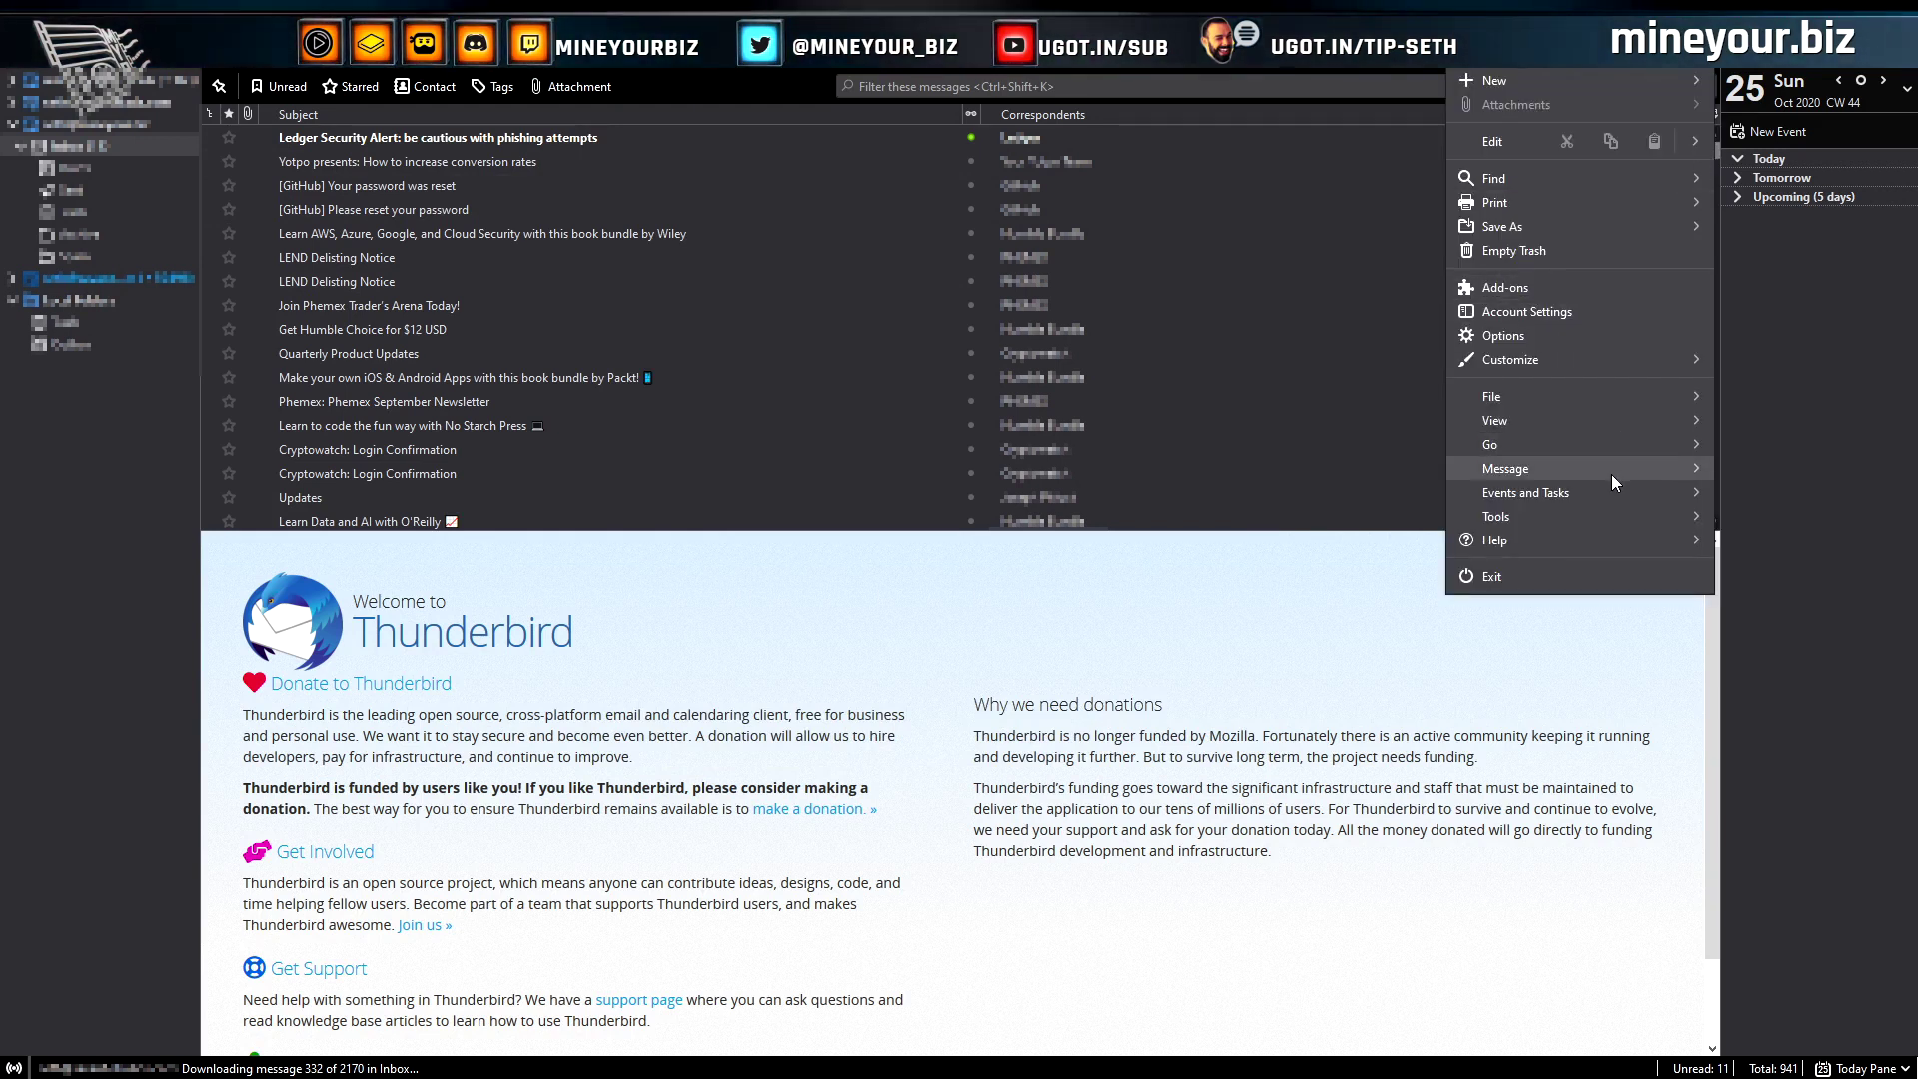
left_click(1567, 515)
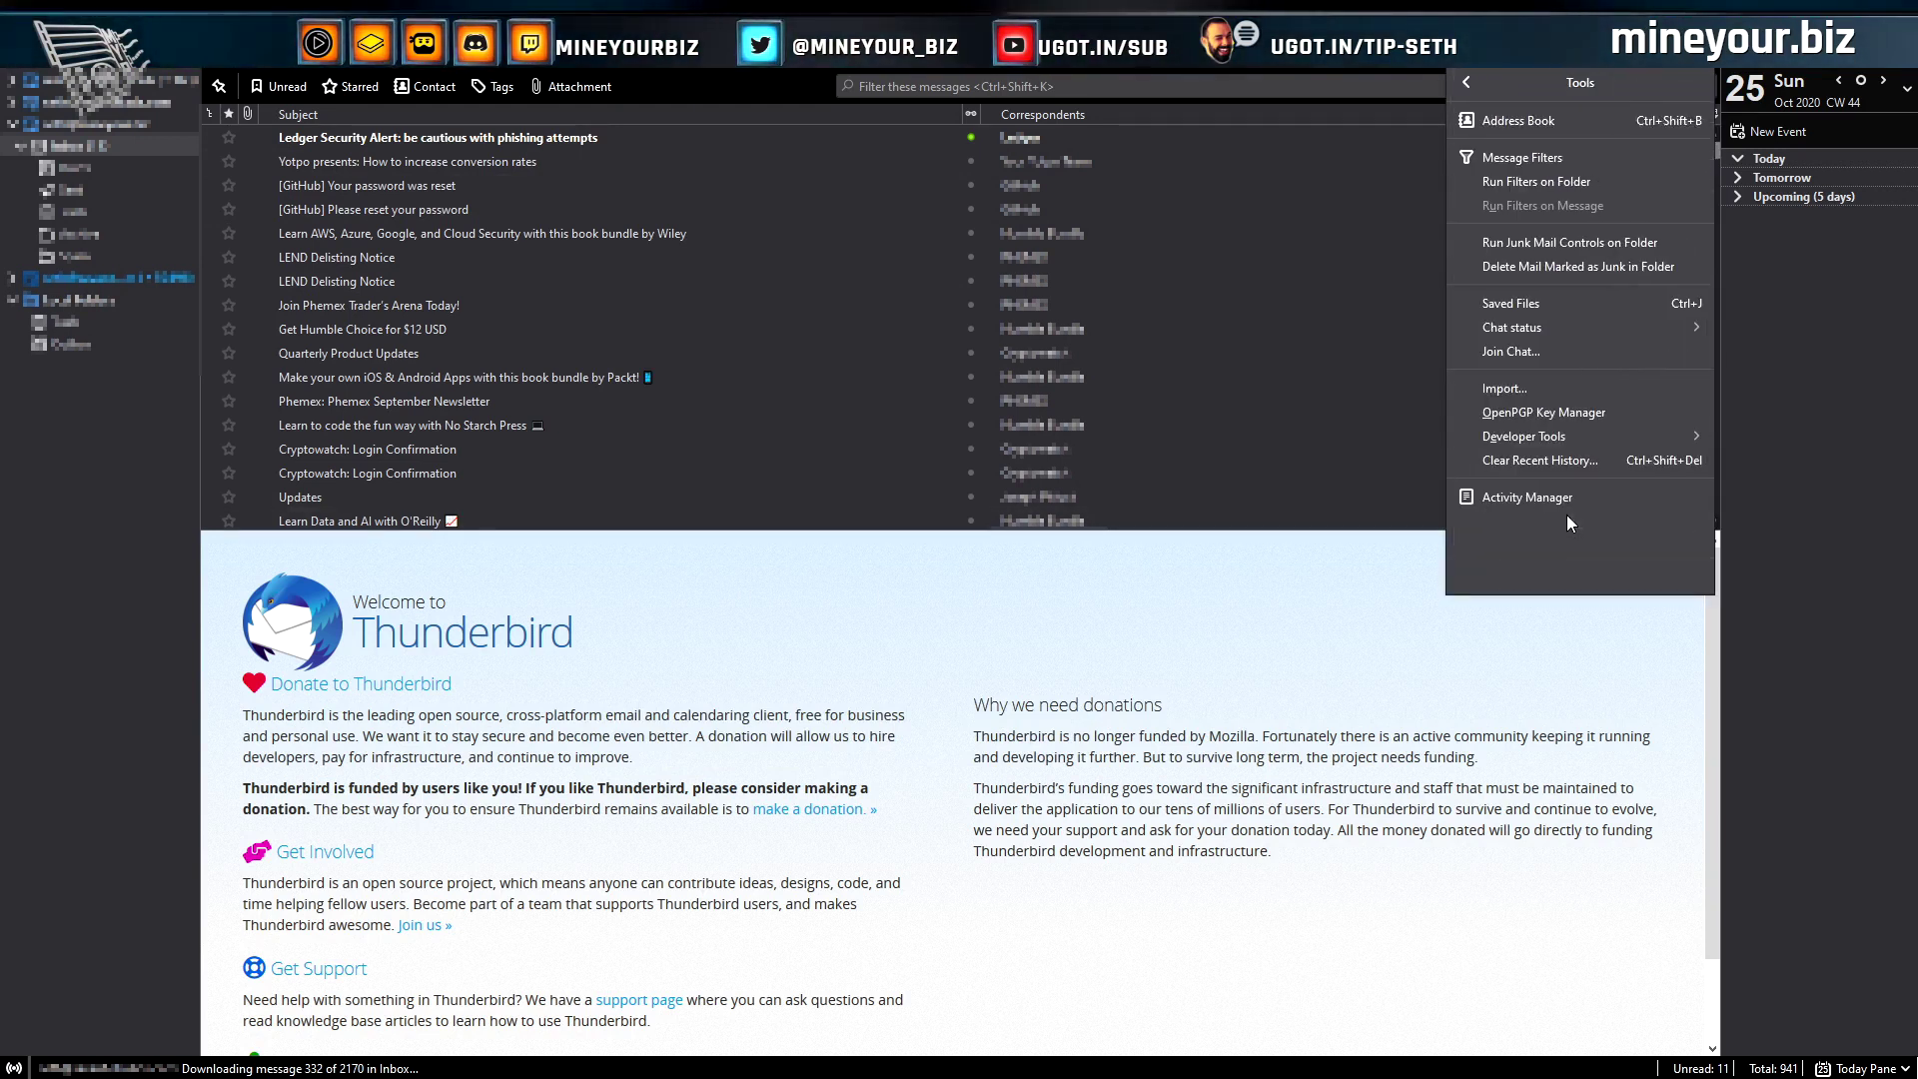
left_click(1621, 410)
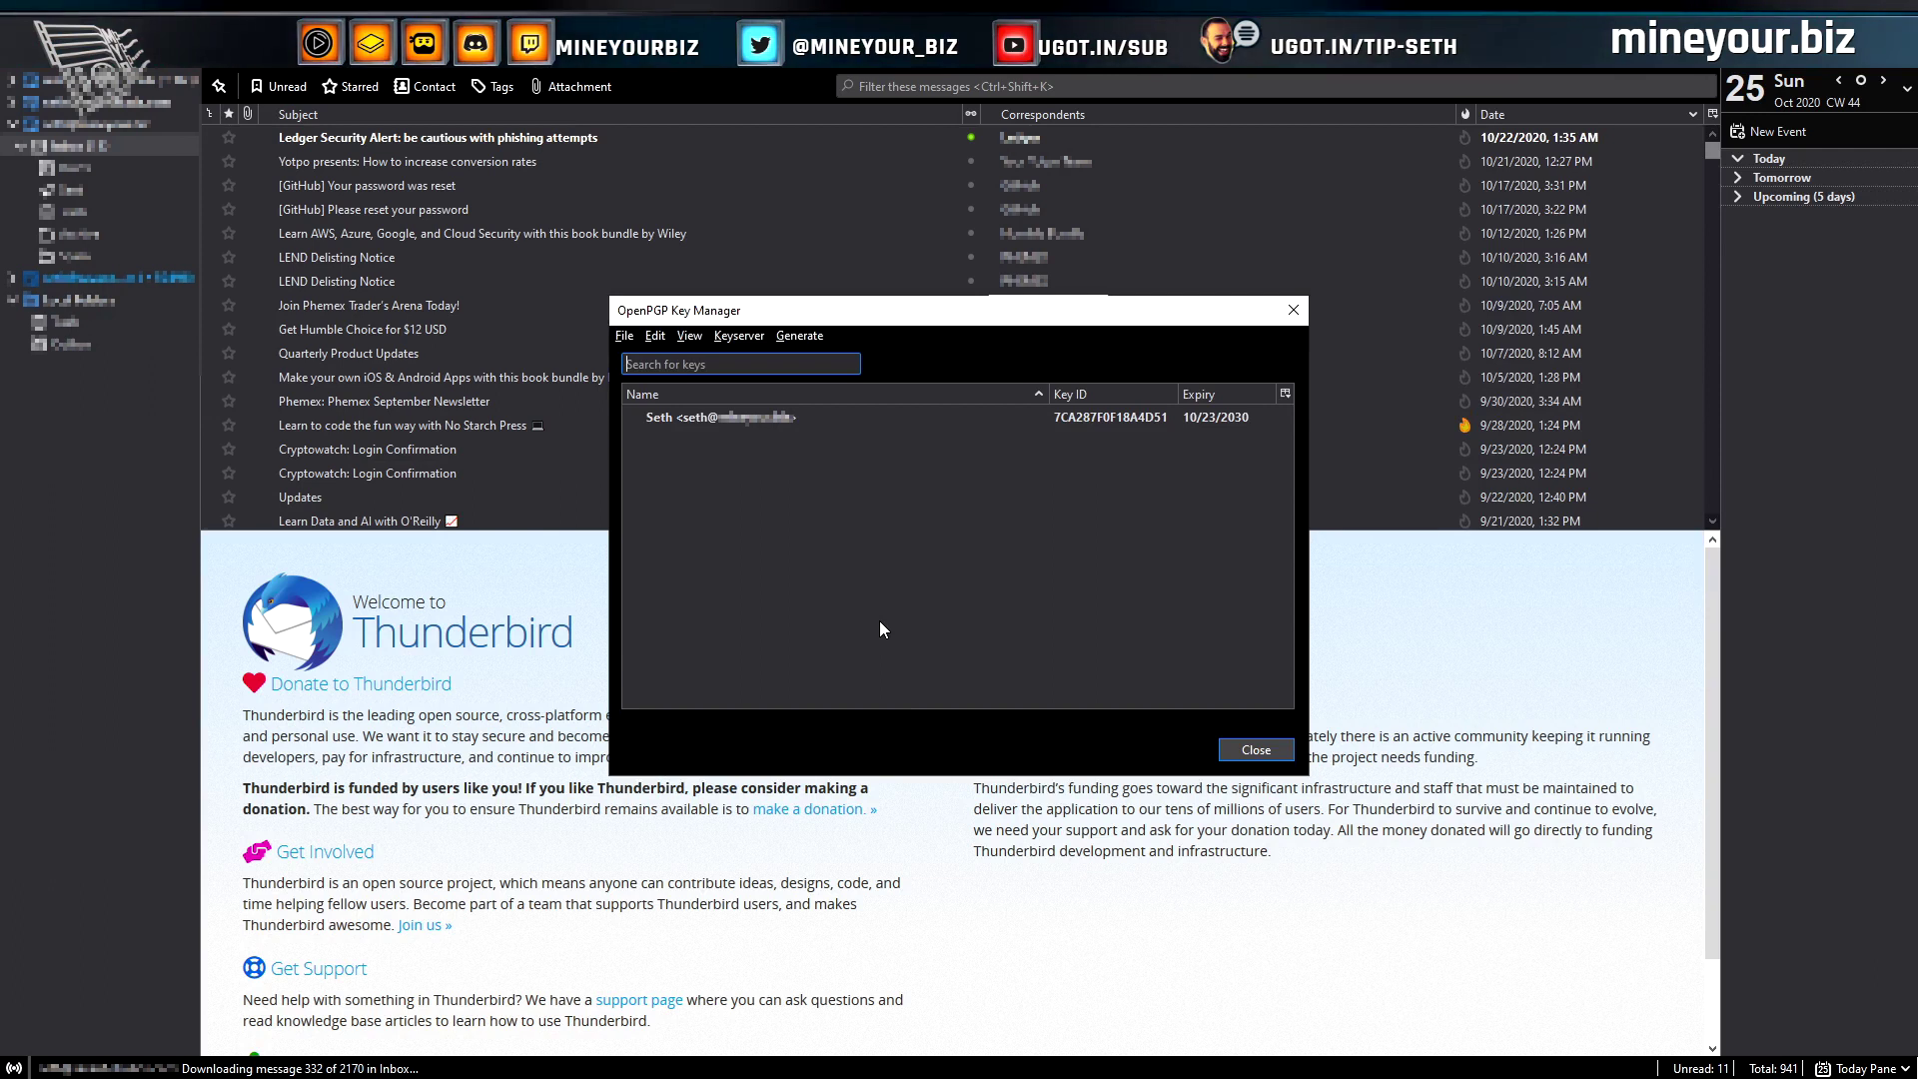
Start a new key pair for the last identity with ECC (Elliptic Curve) key type
left_click(797, 336)
left_click(844, 359)
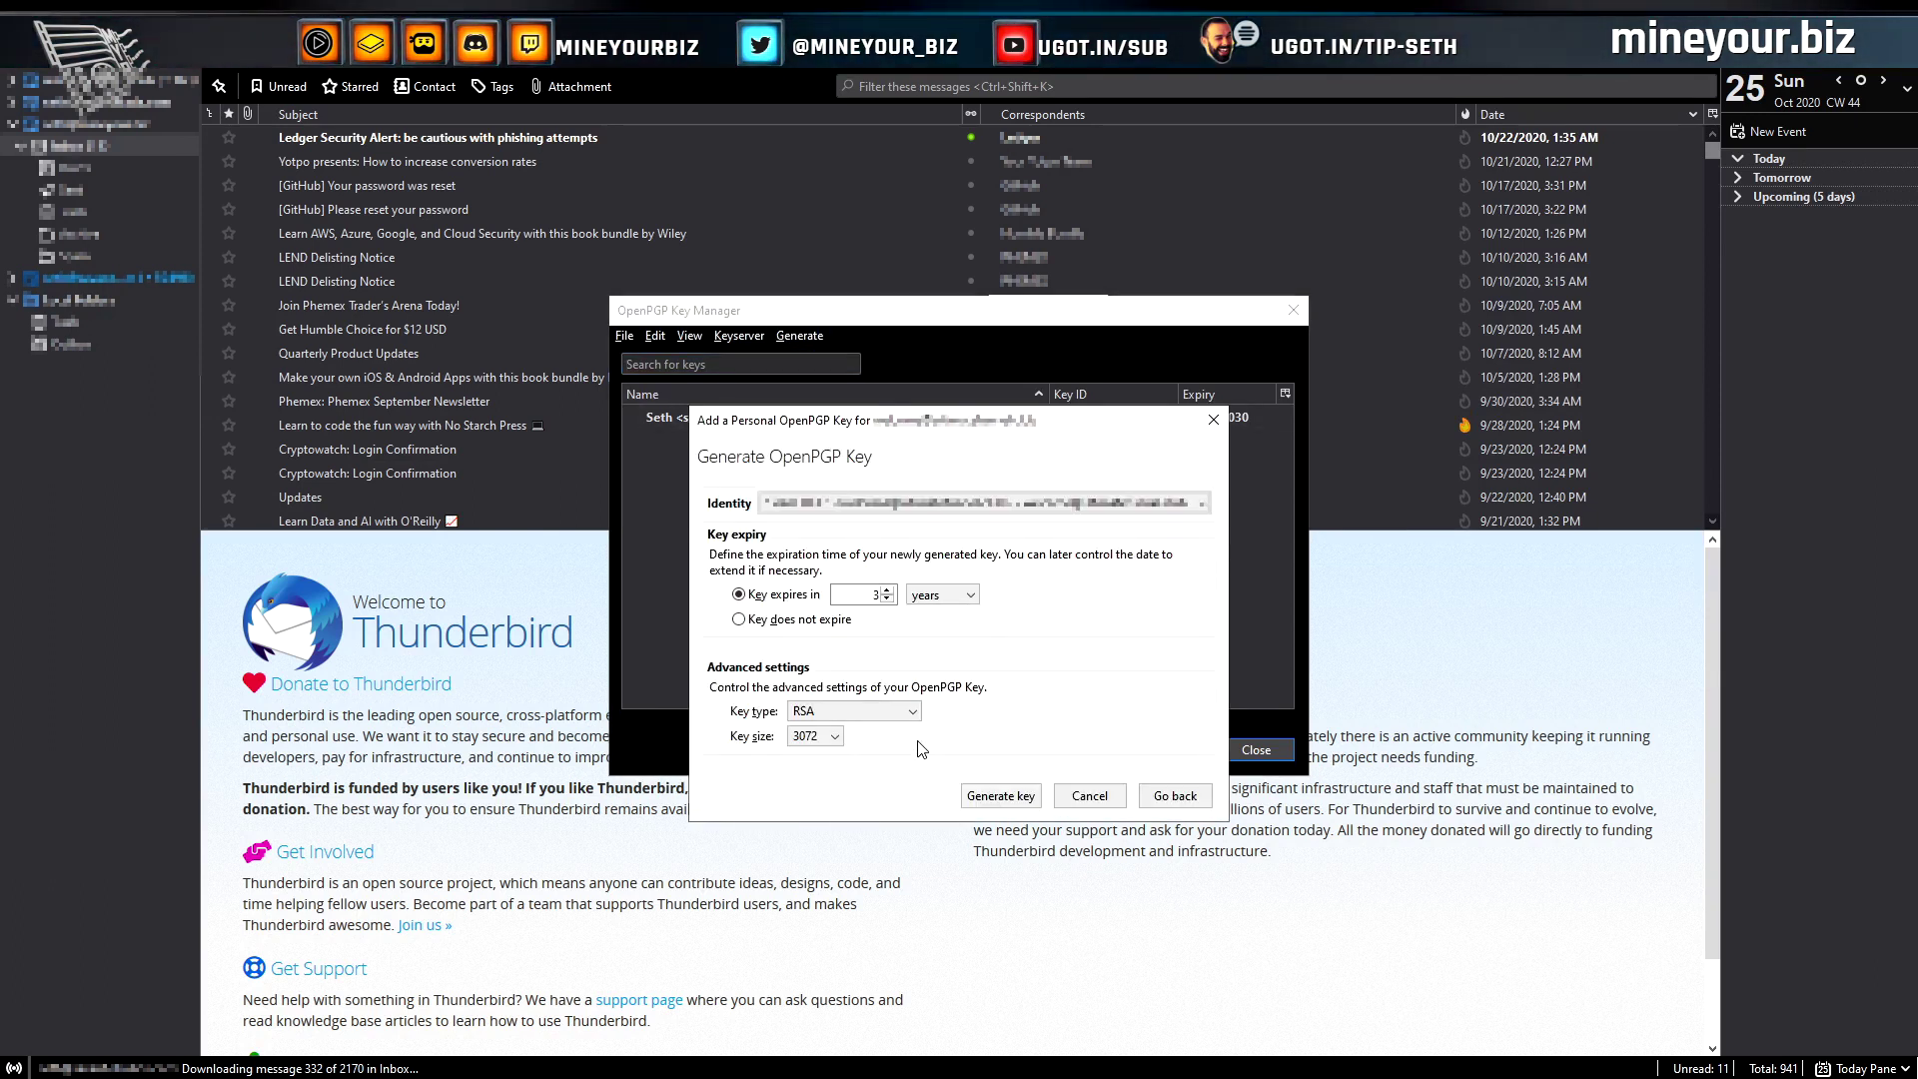
left_click(1199, 507)
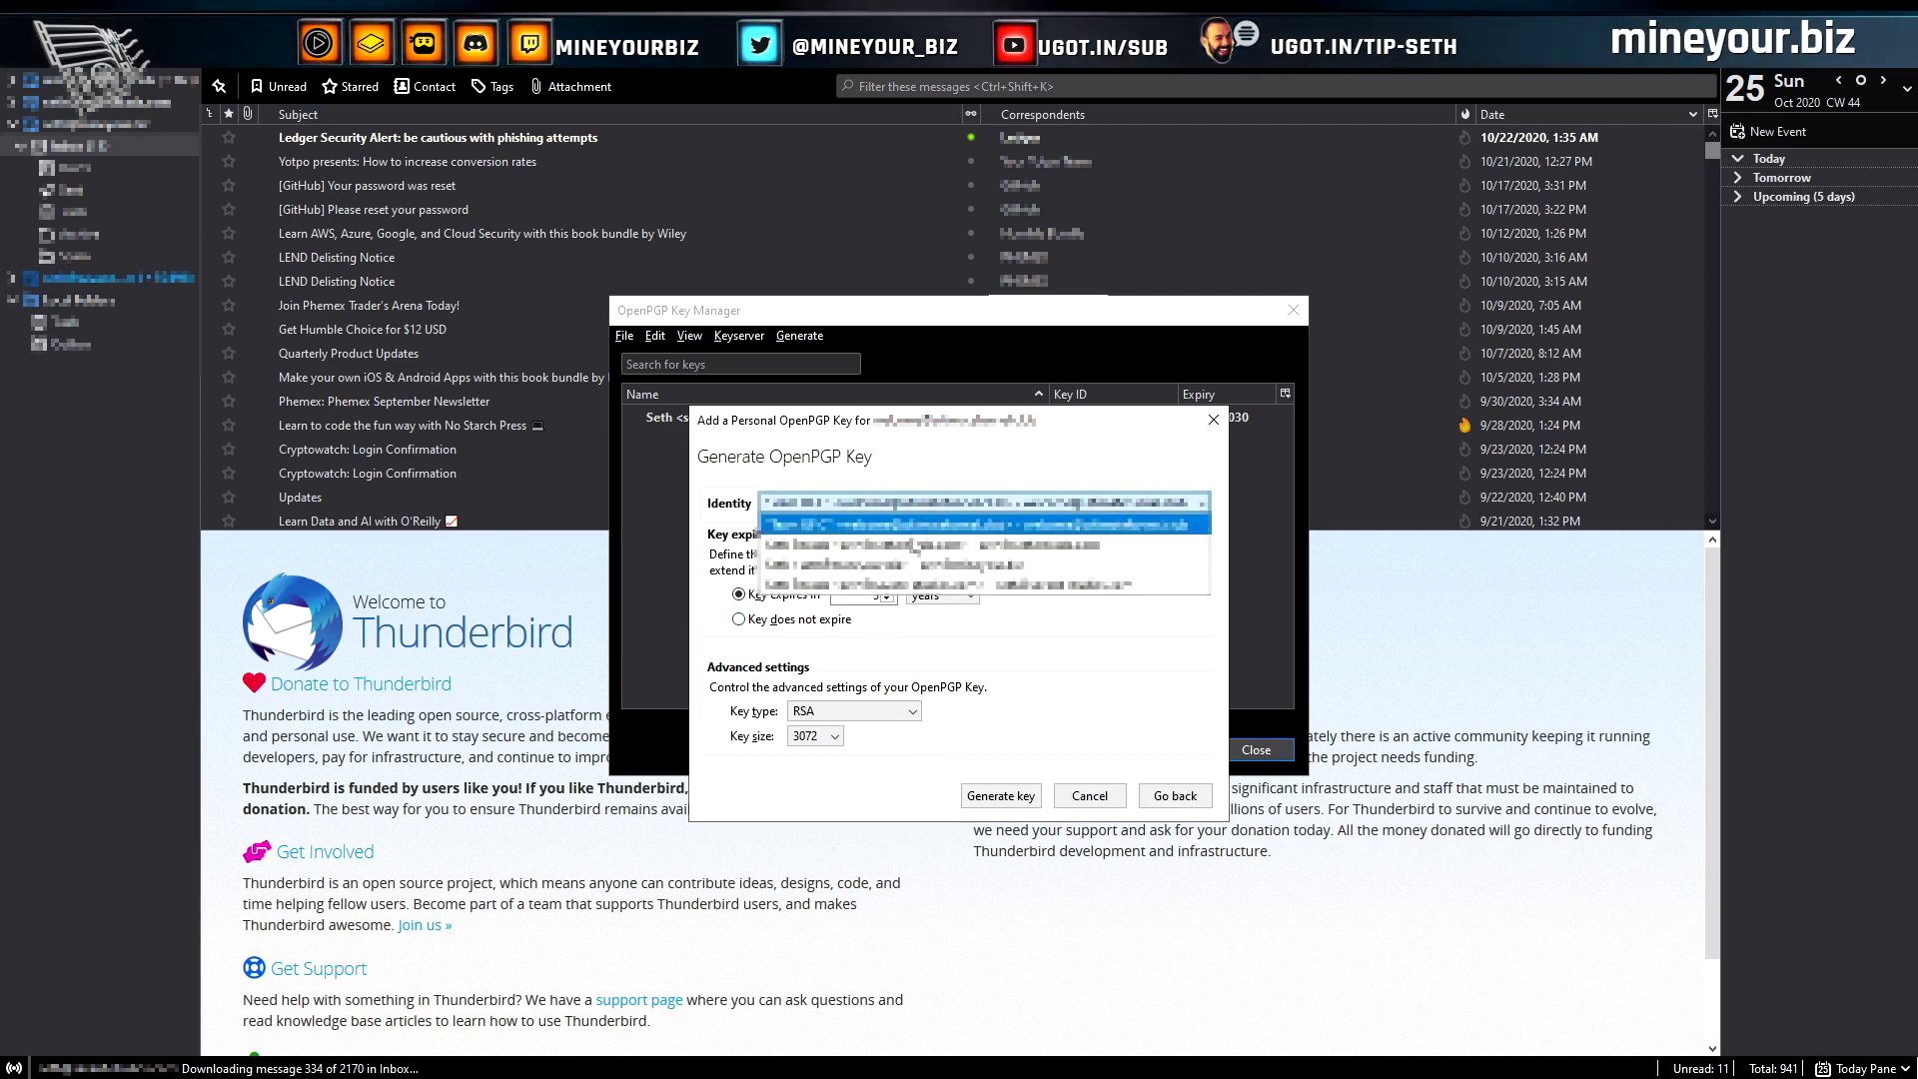
left_click(899, 589)
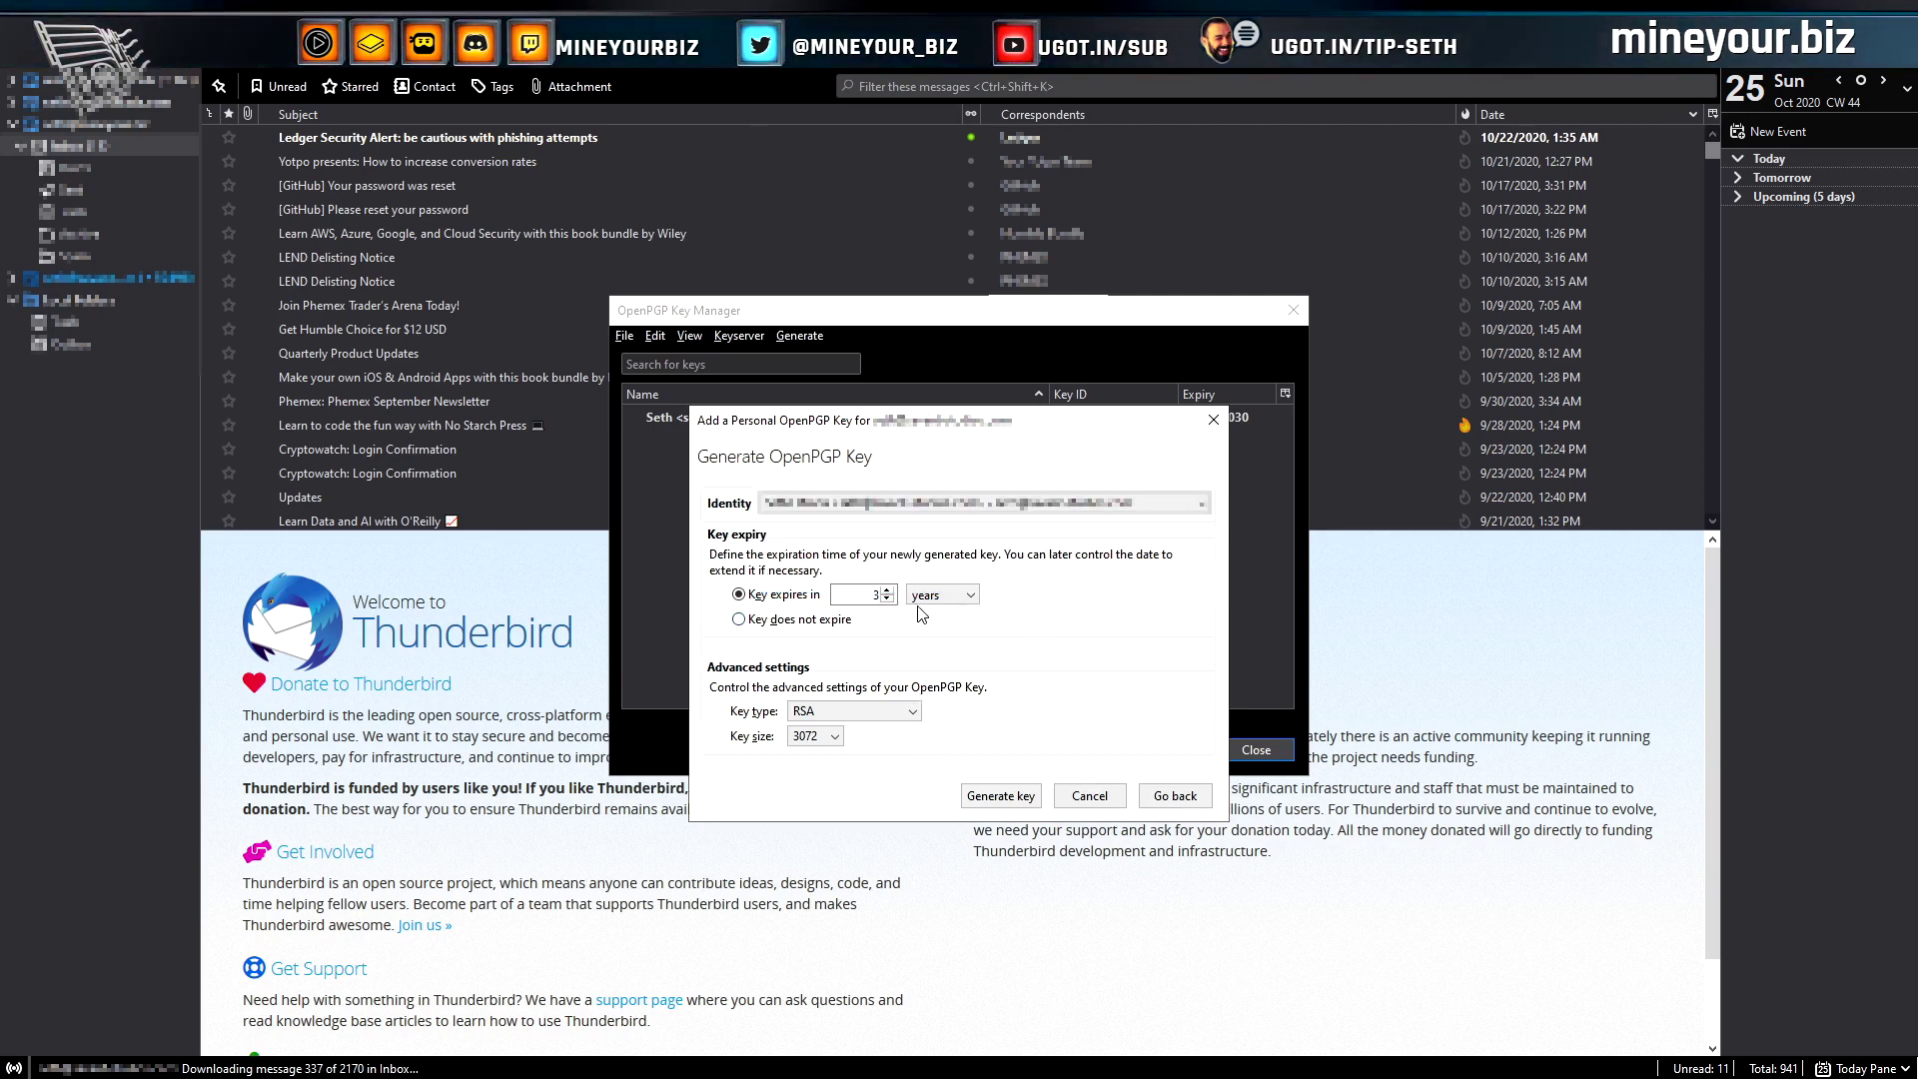
left_click(739, 622)
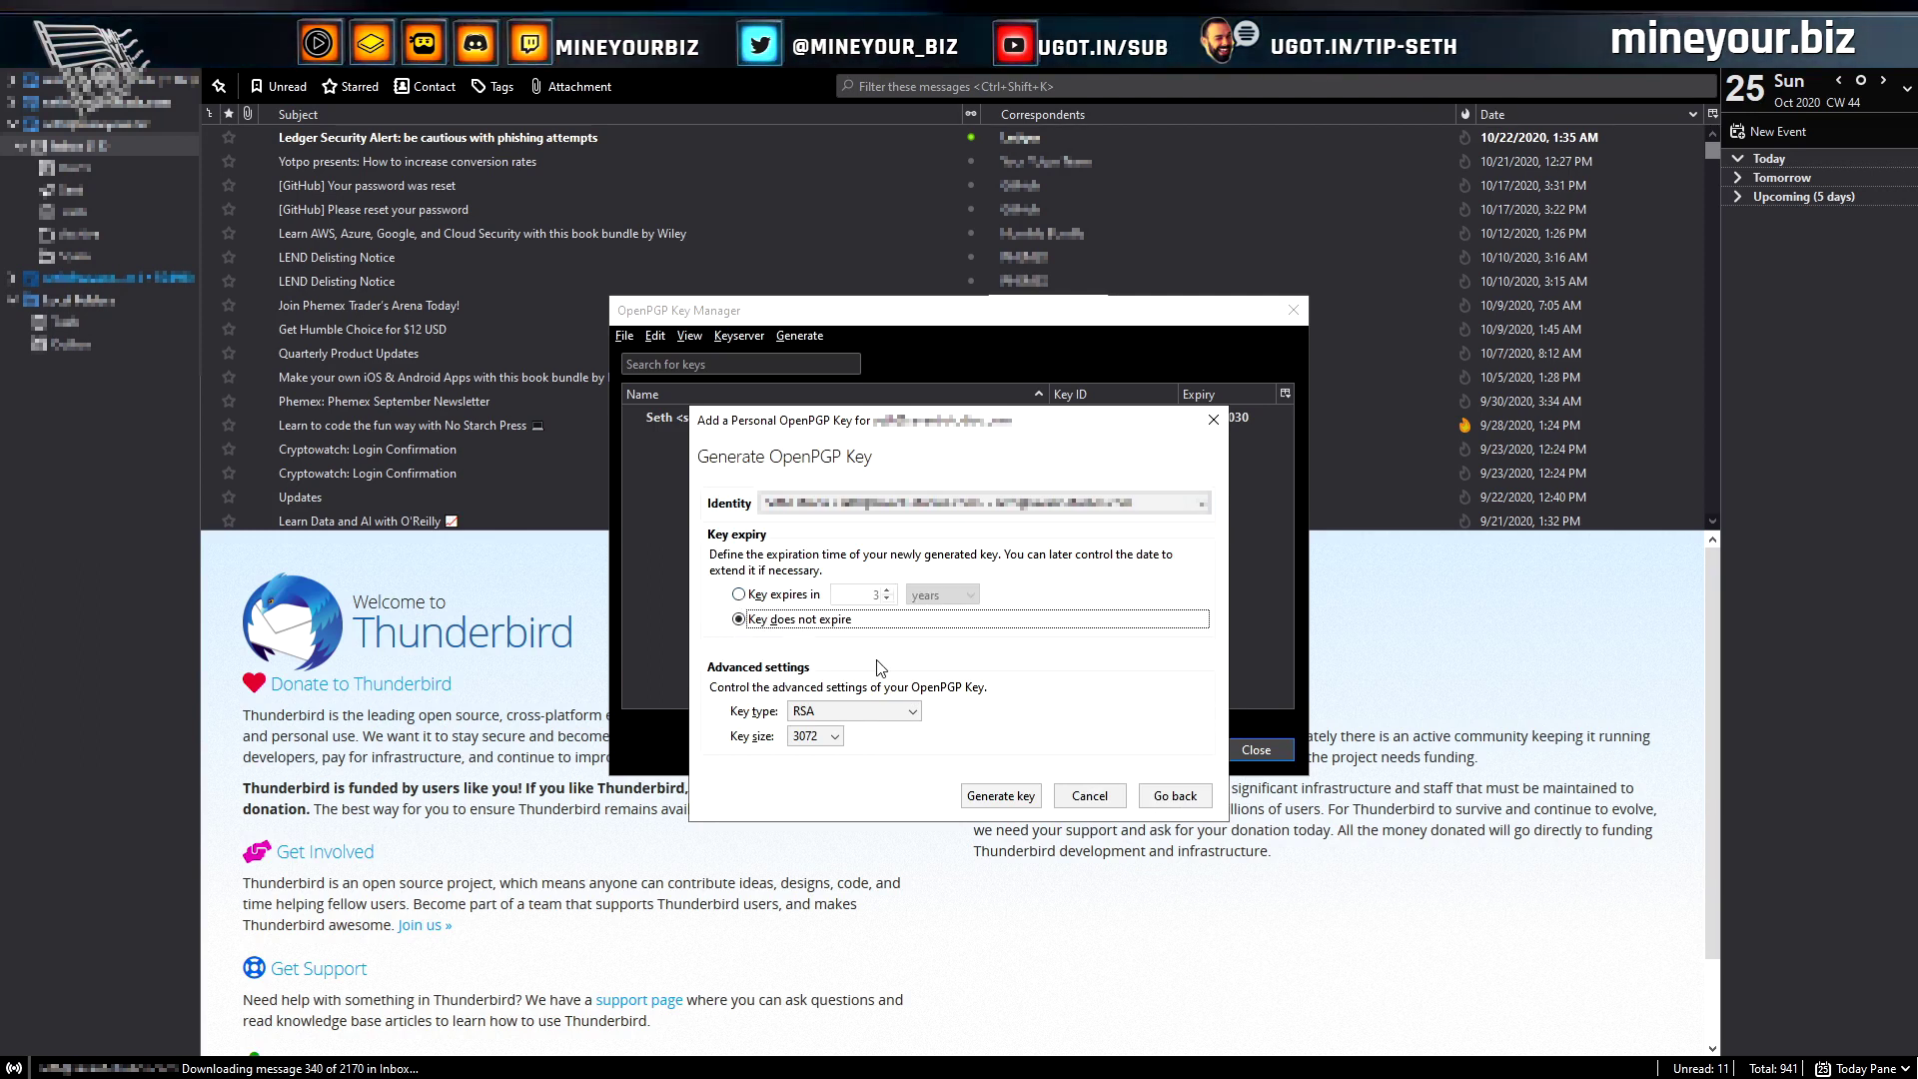
left_click(916, 712)
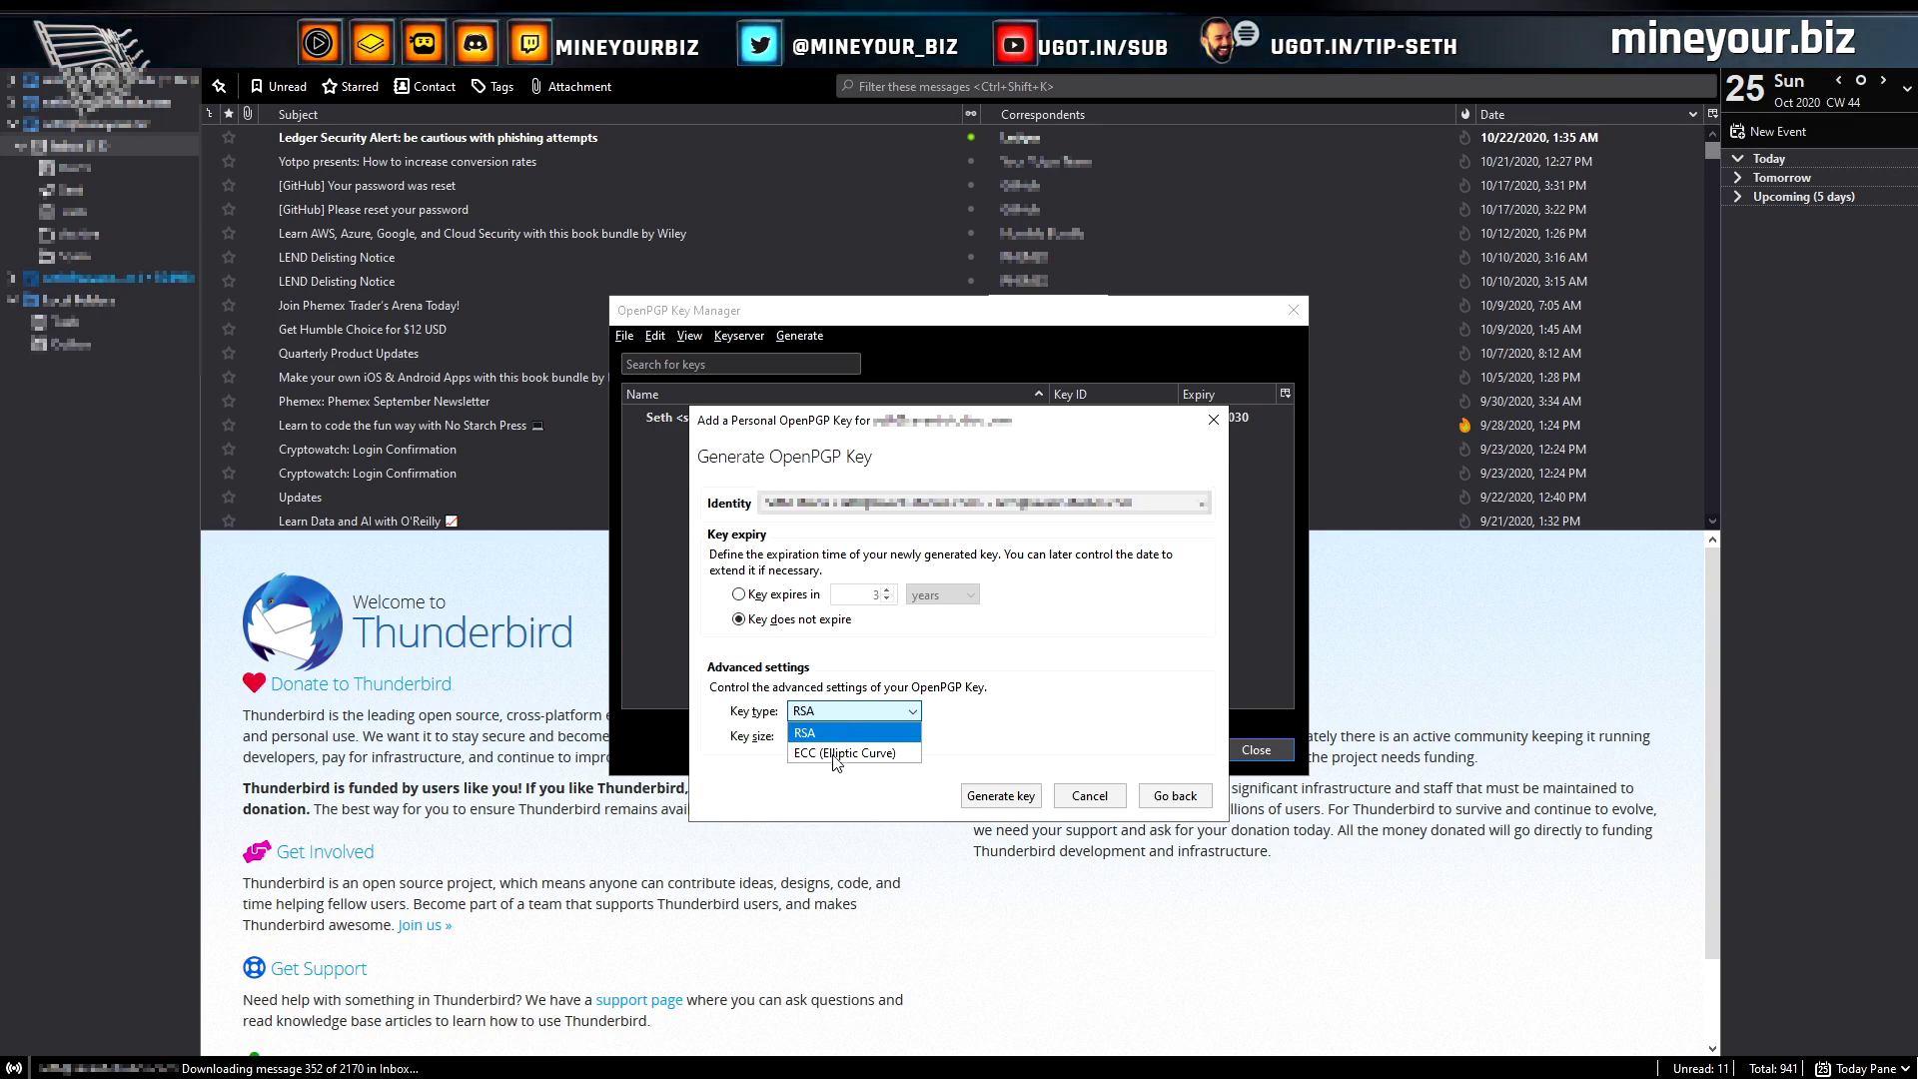
left_click(840, 756)
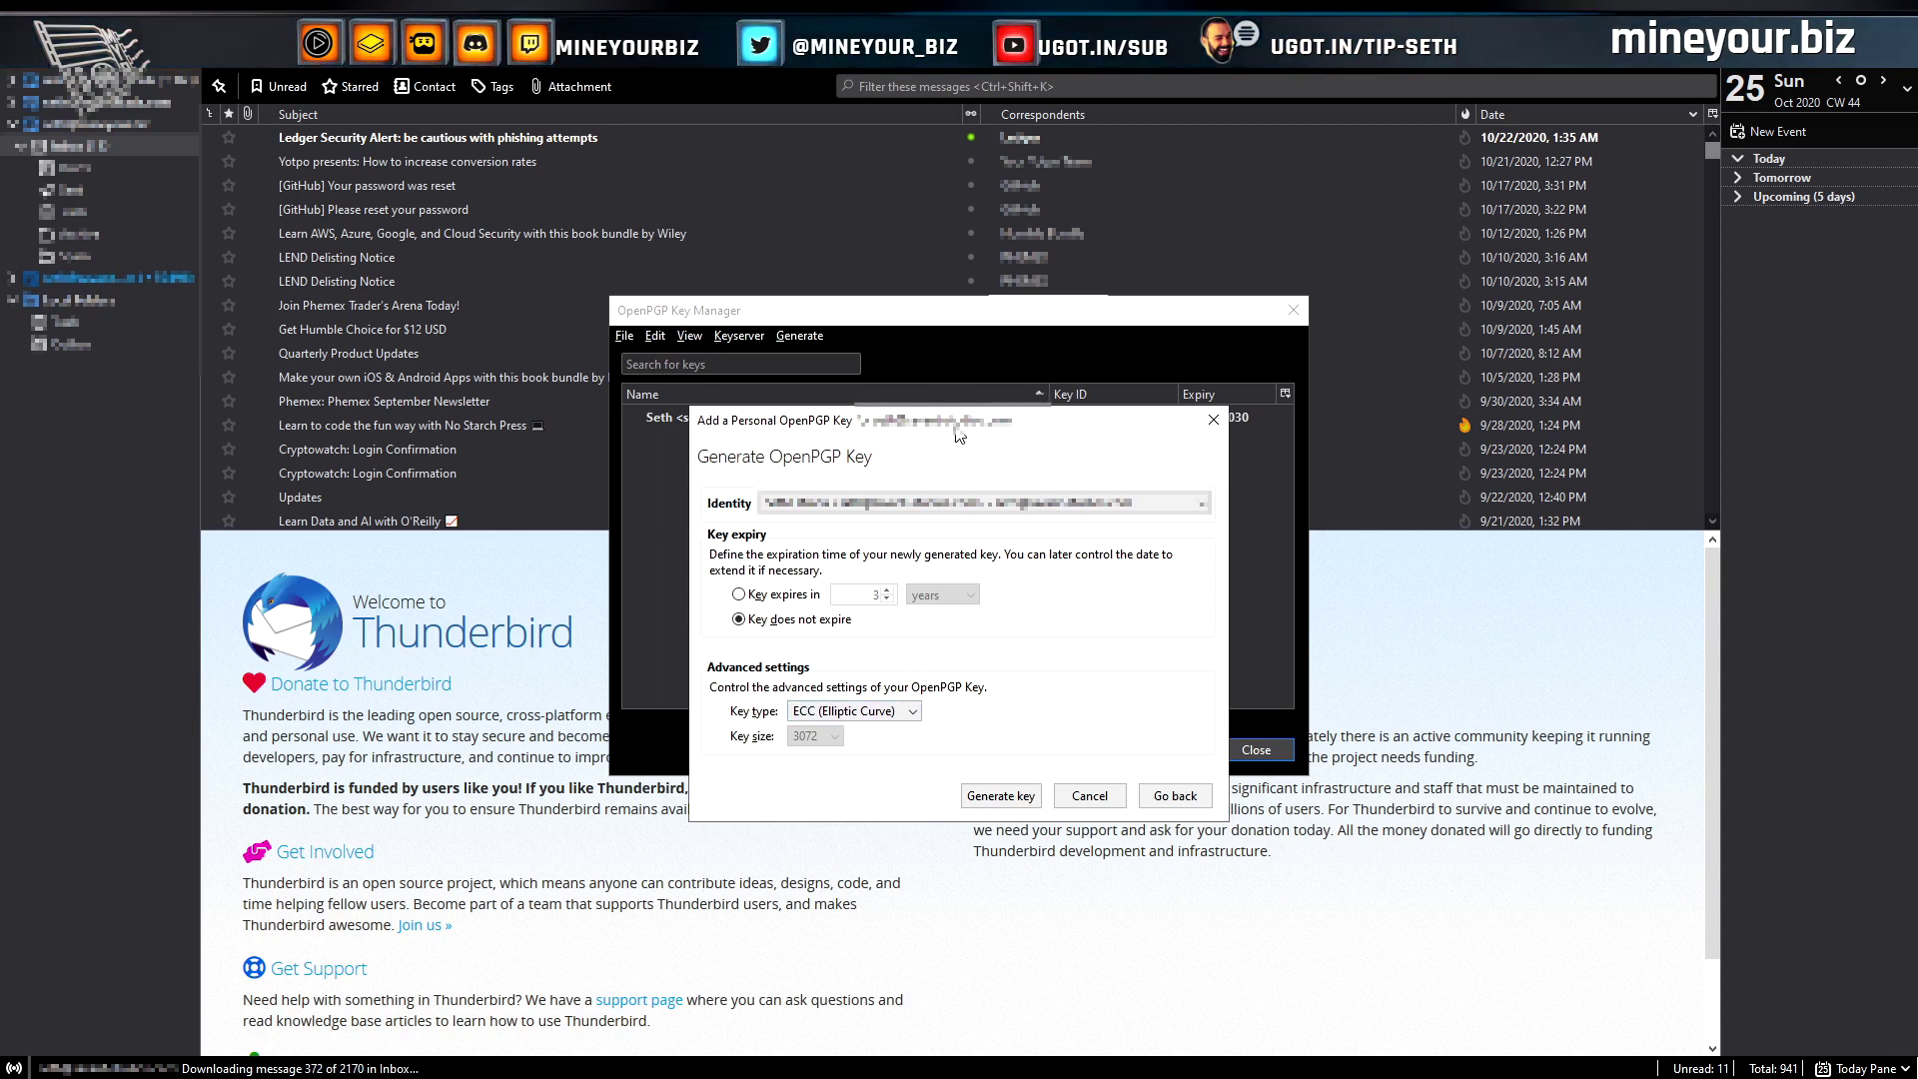
Set the new key to expire in 10 years, keeping ECC as the key type
left_click_drag(956, 430, 940, 421)
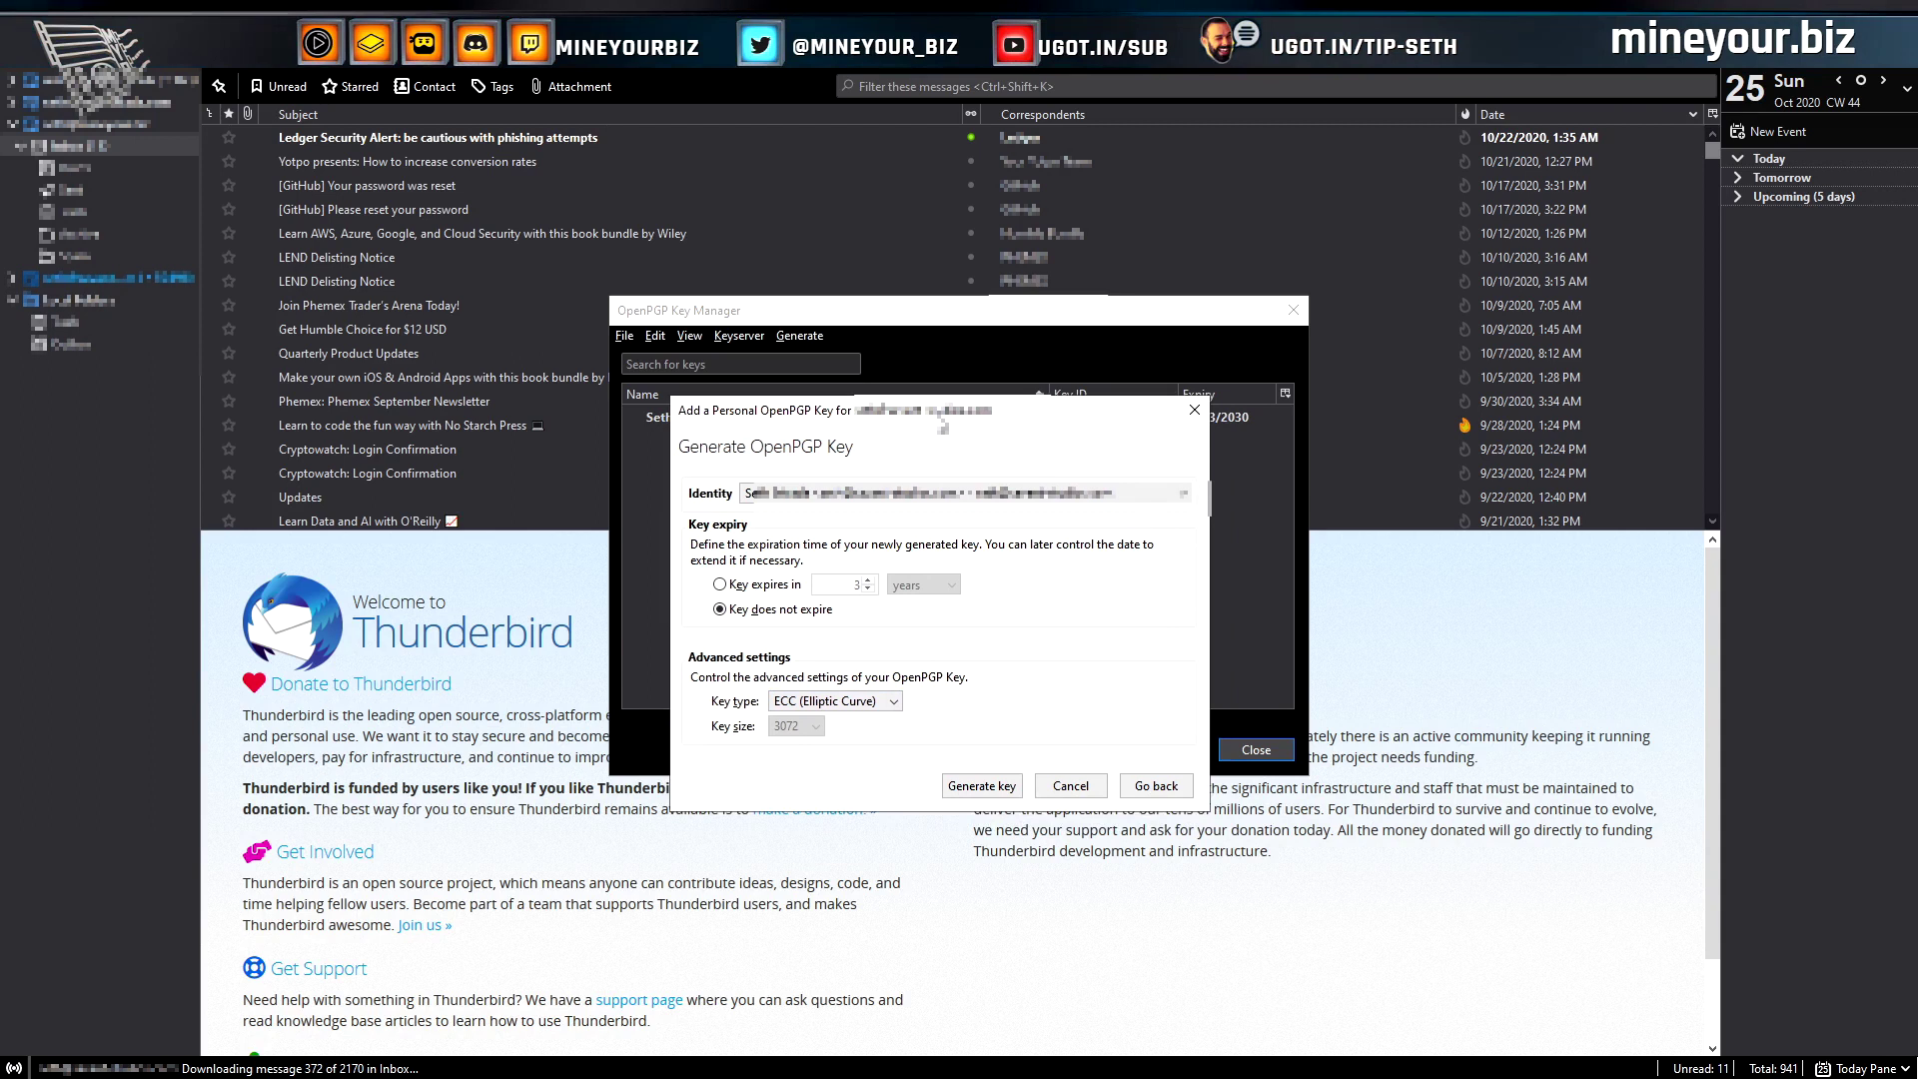
left_click(894, 704)
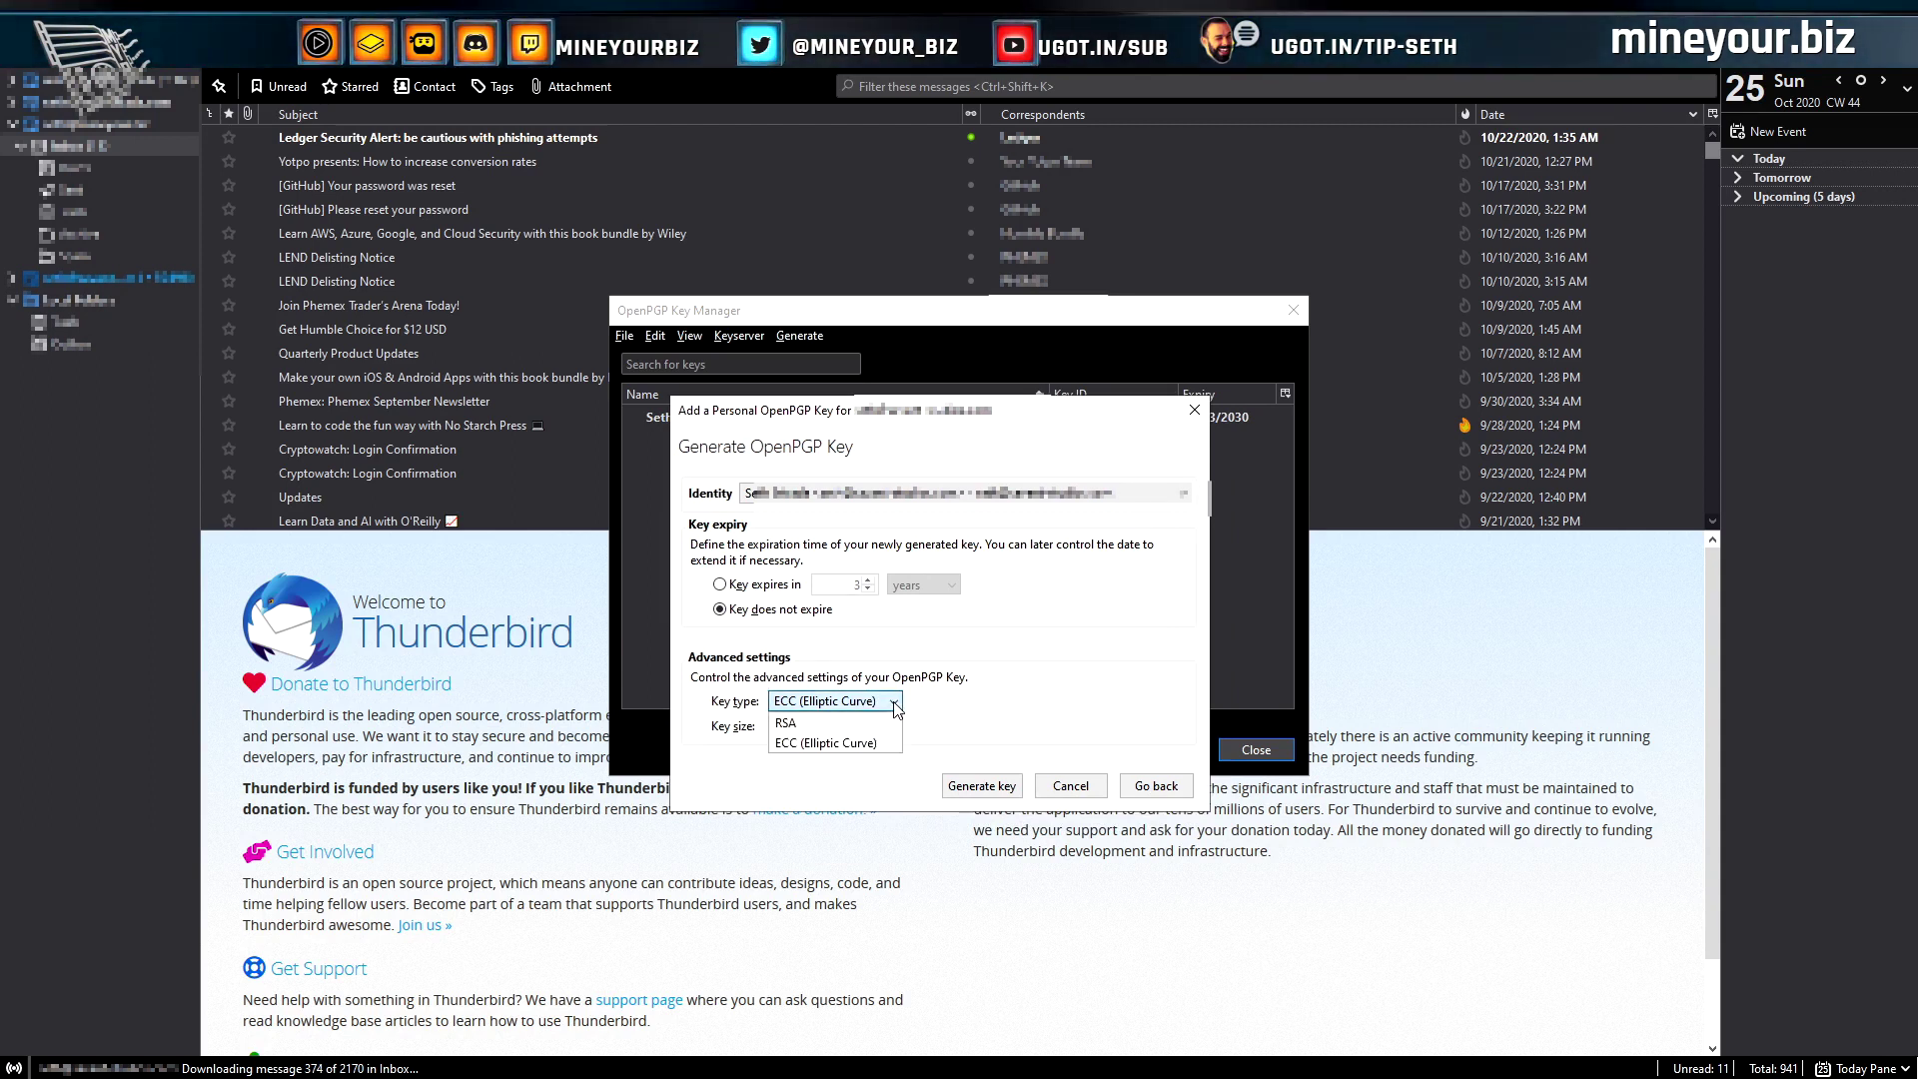
left_click(848, 783)
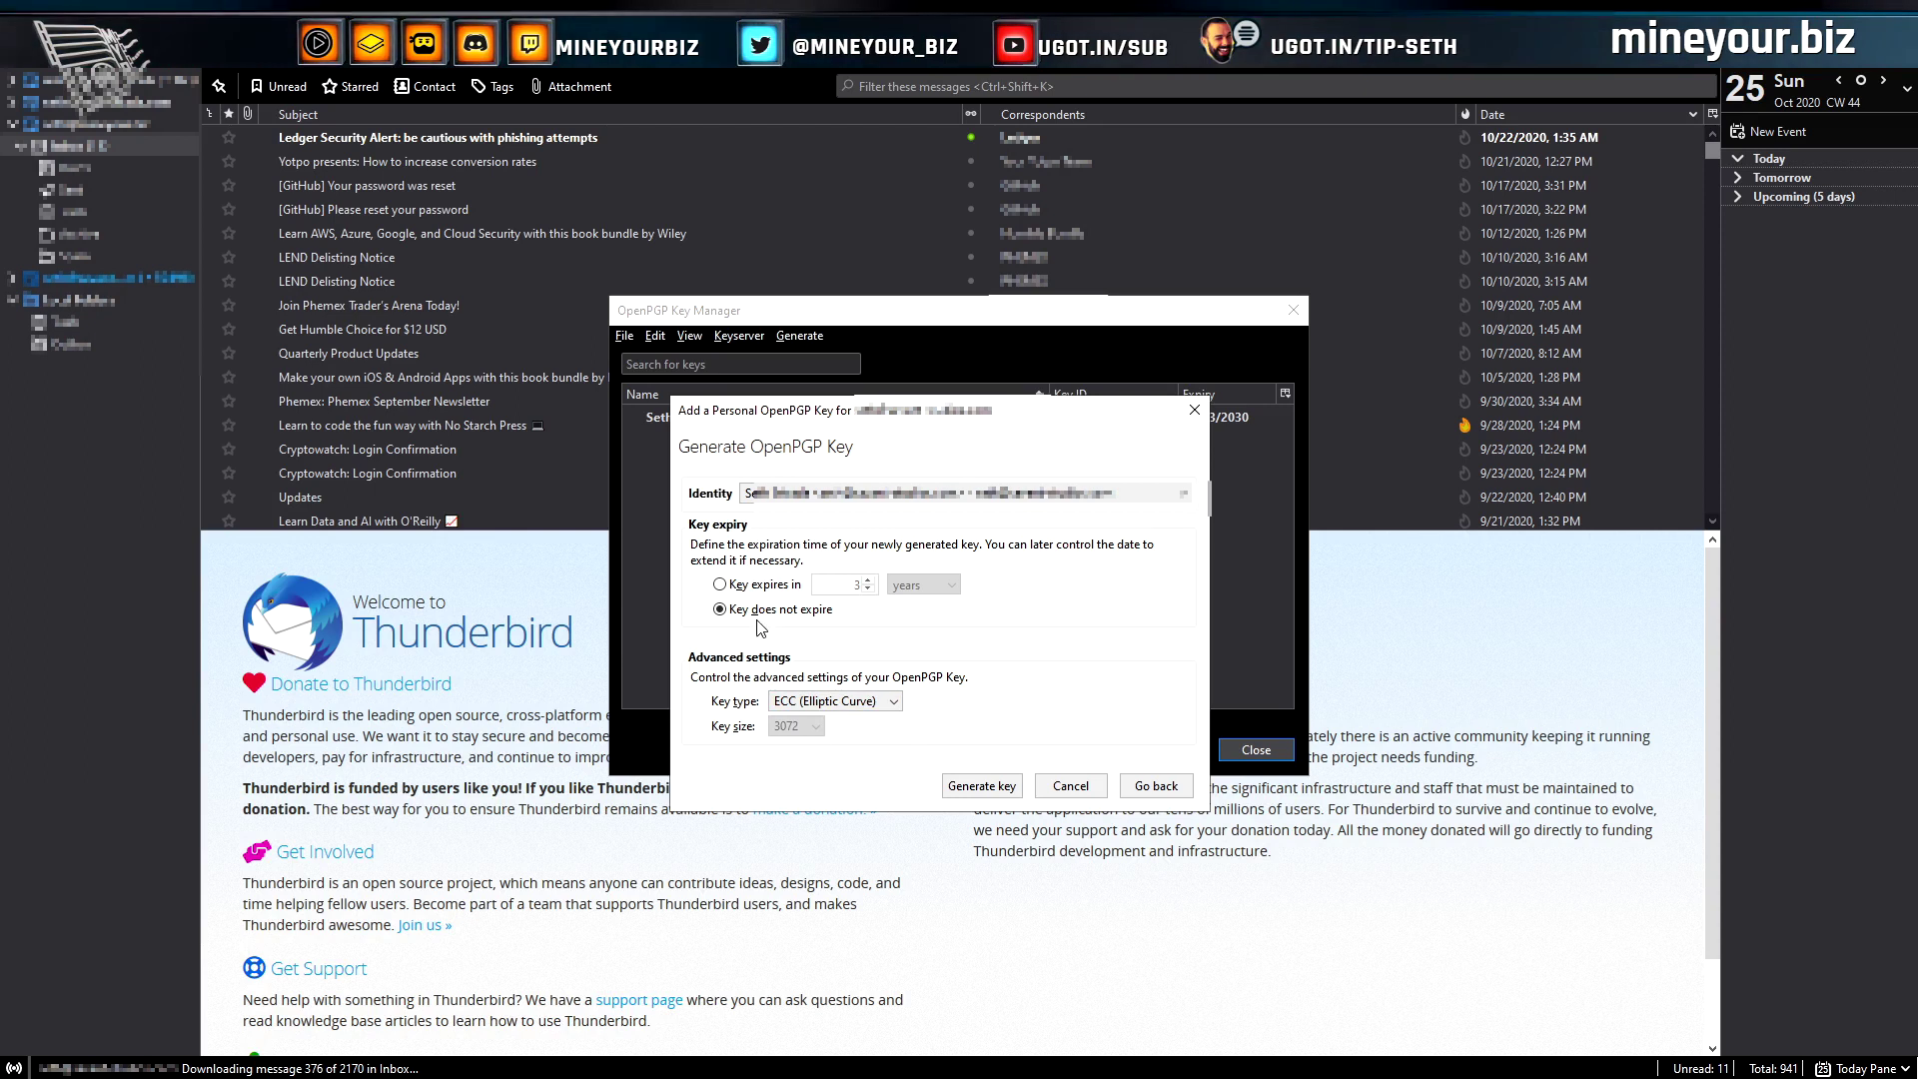
left_click(761, 587)
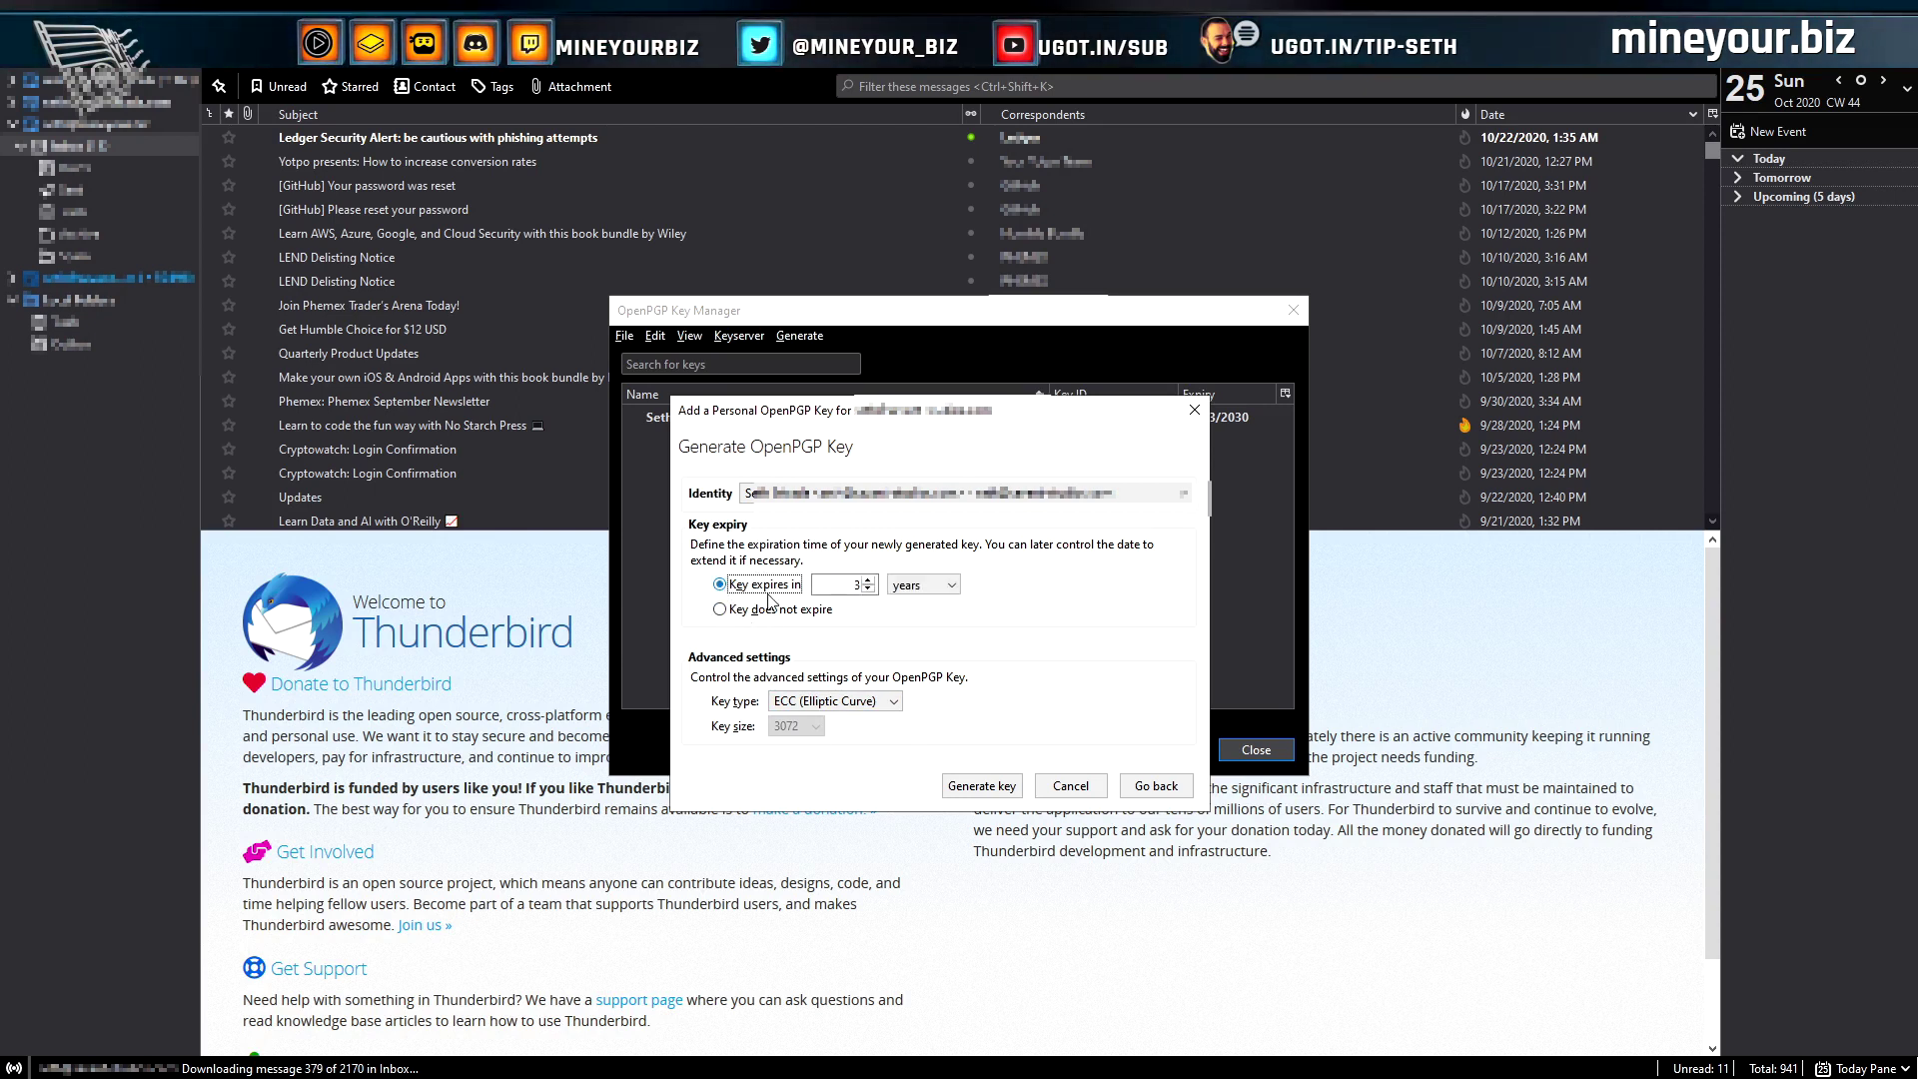
double_click(856, 584)
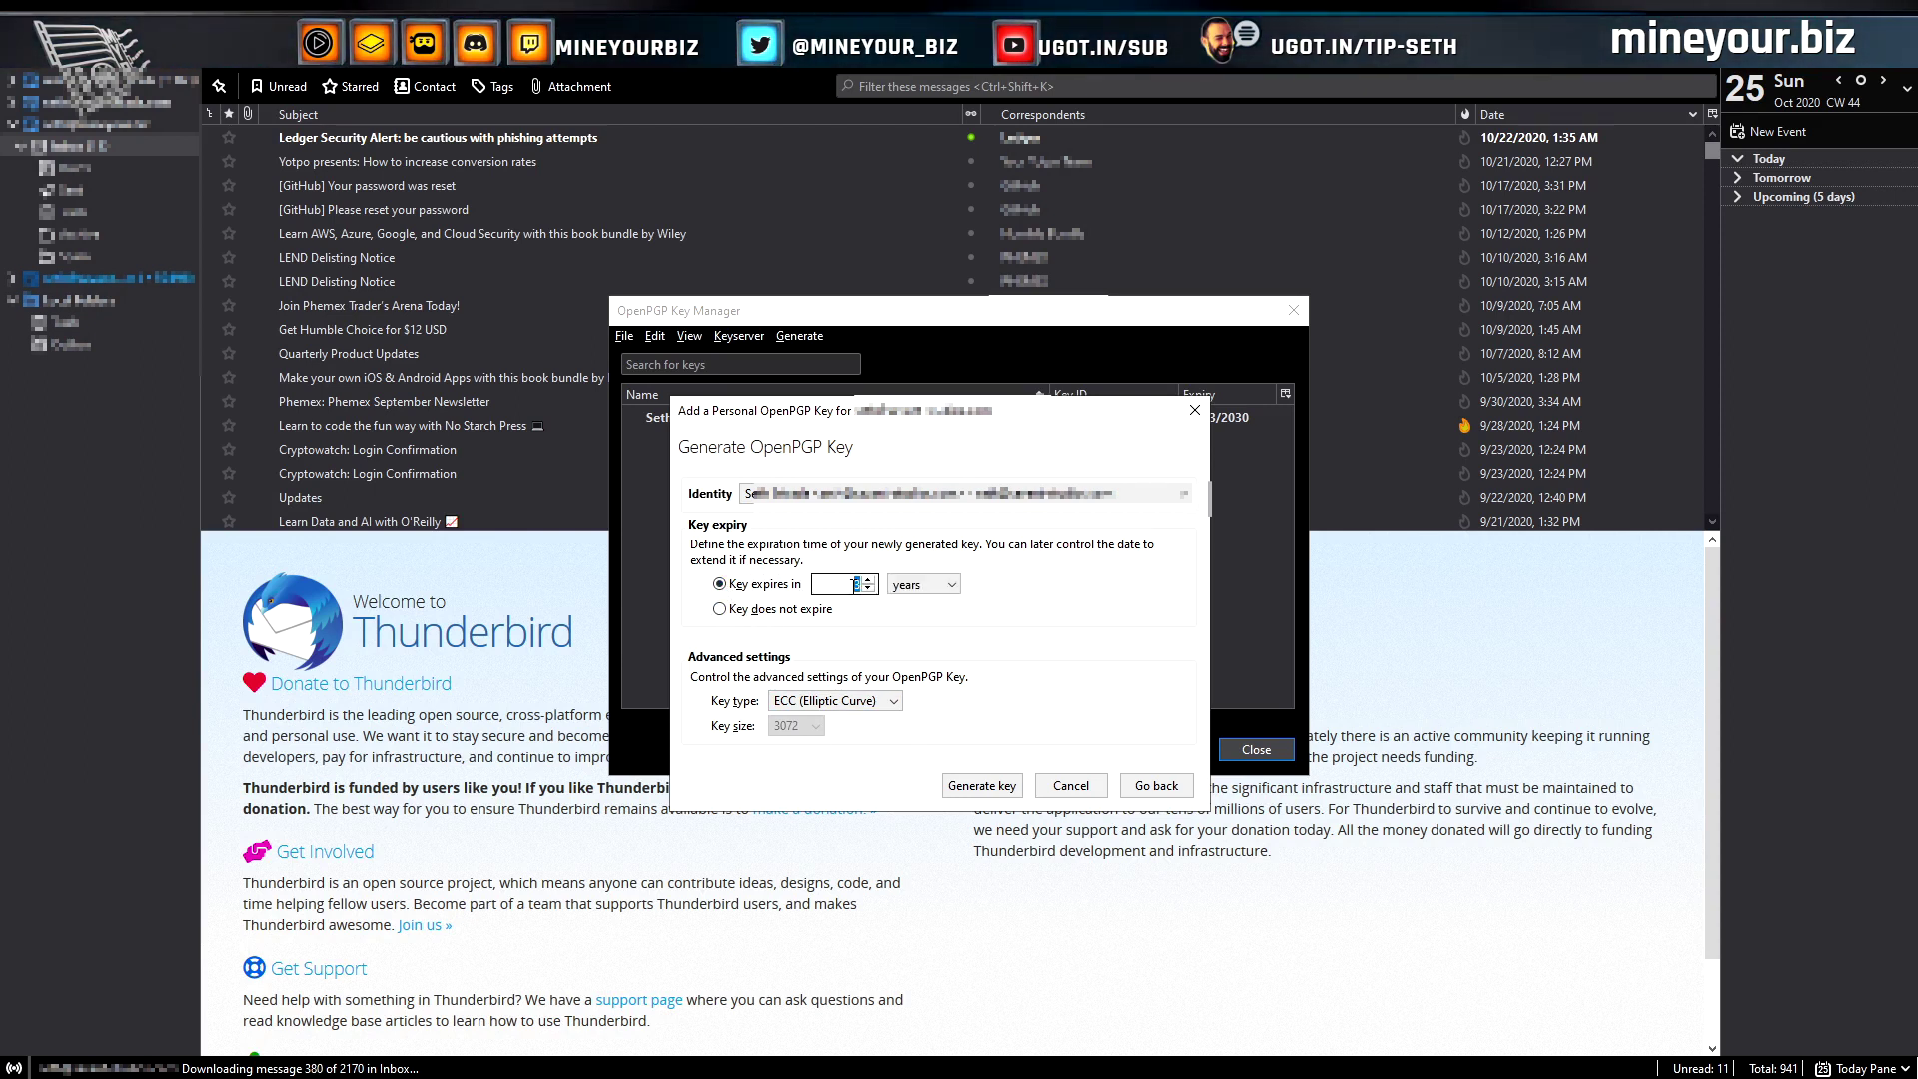
type("10")
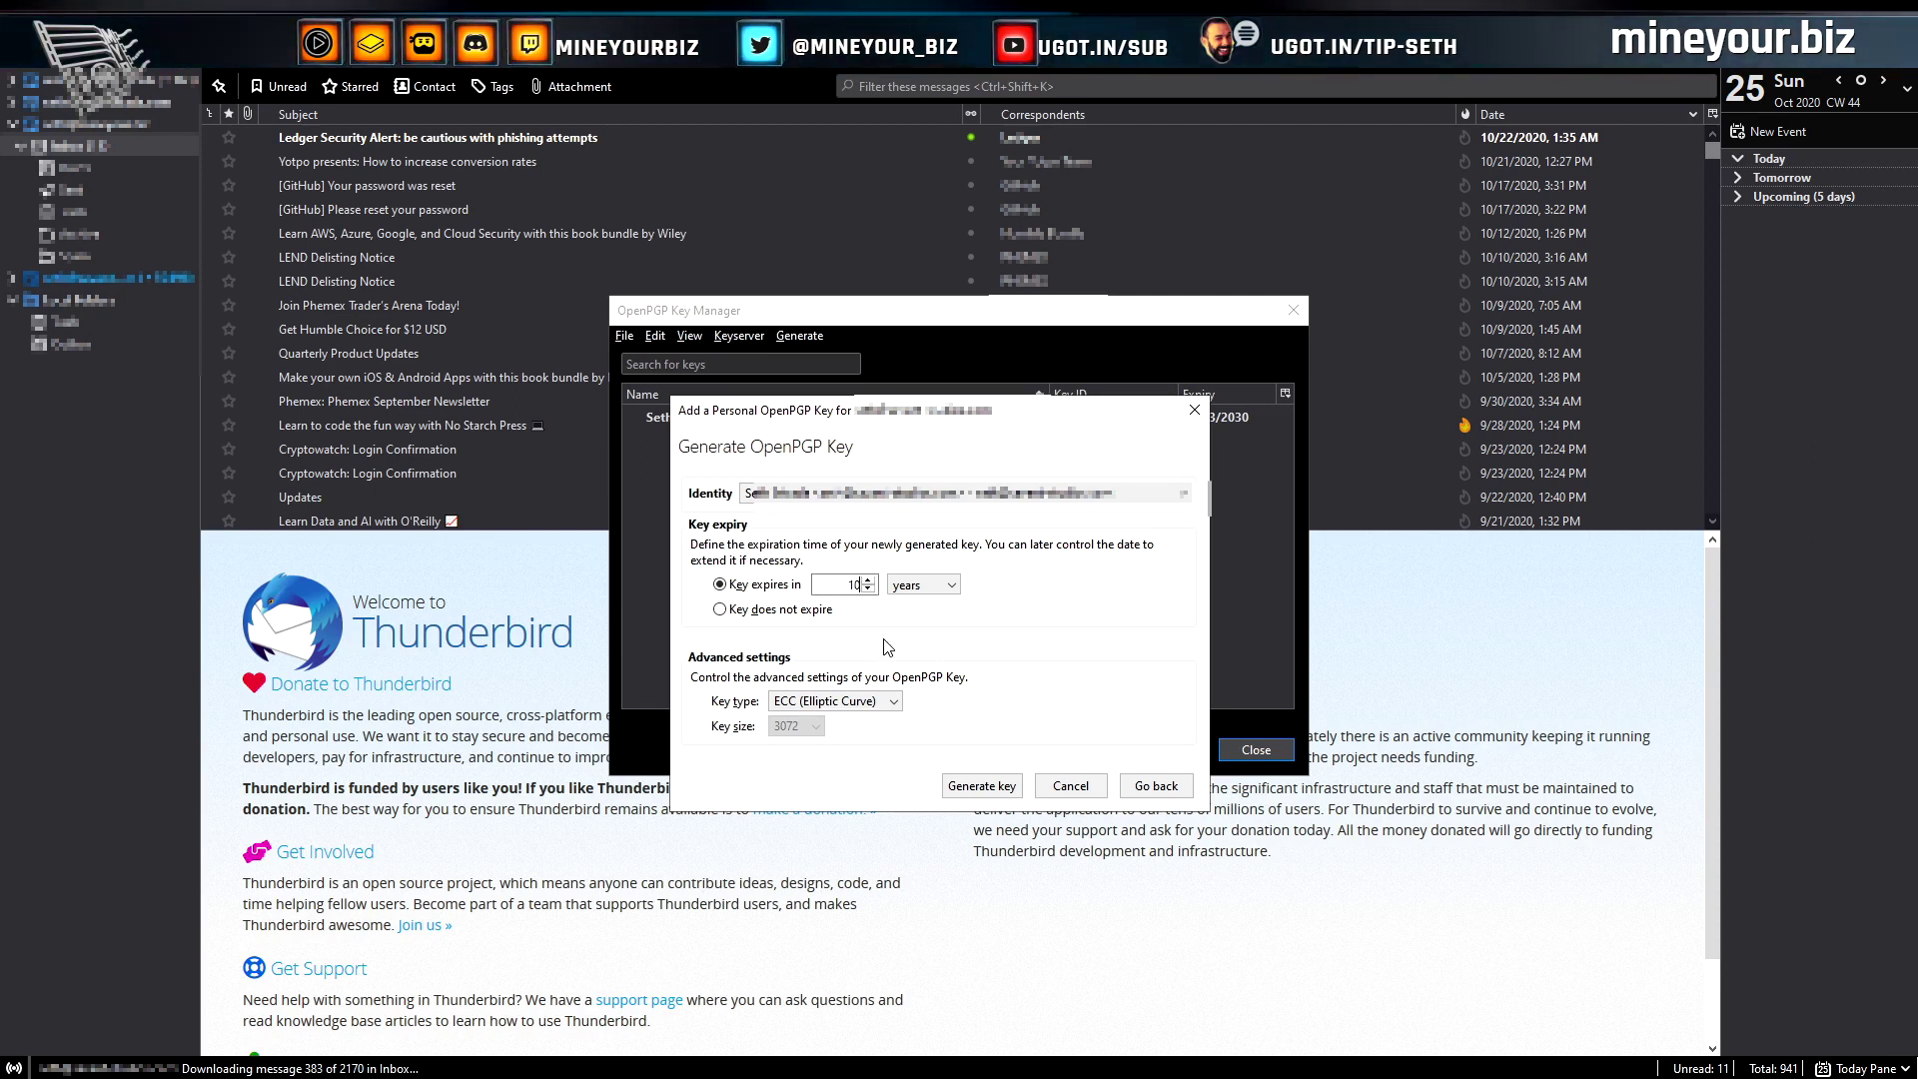
Generate and confirm the new key pair, then inspect it in the key list
left_click(983, 788)
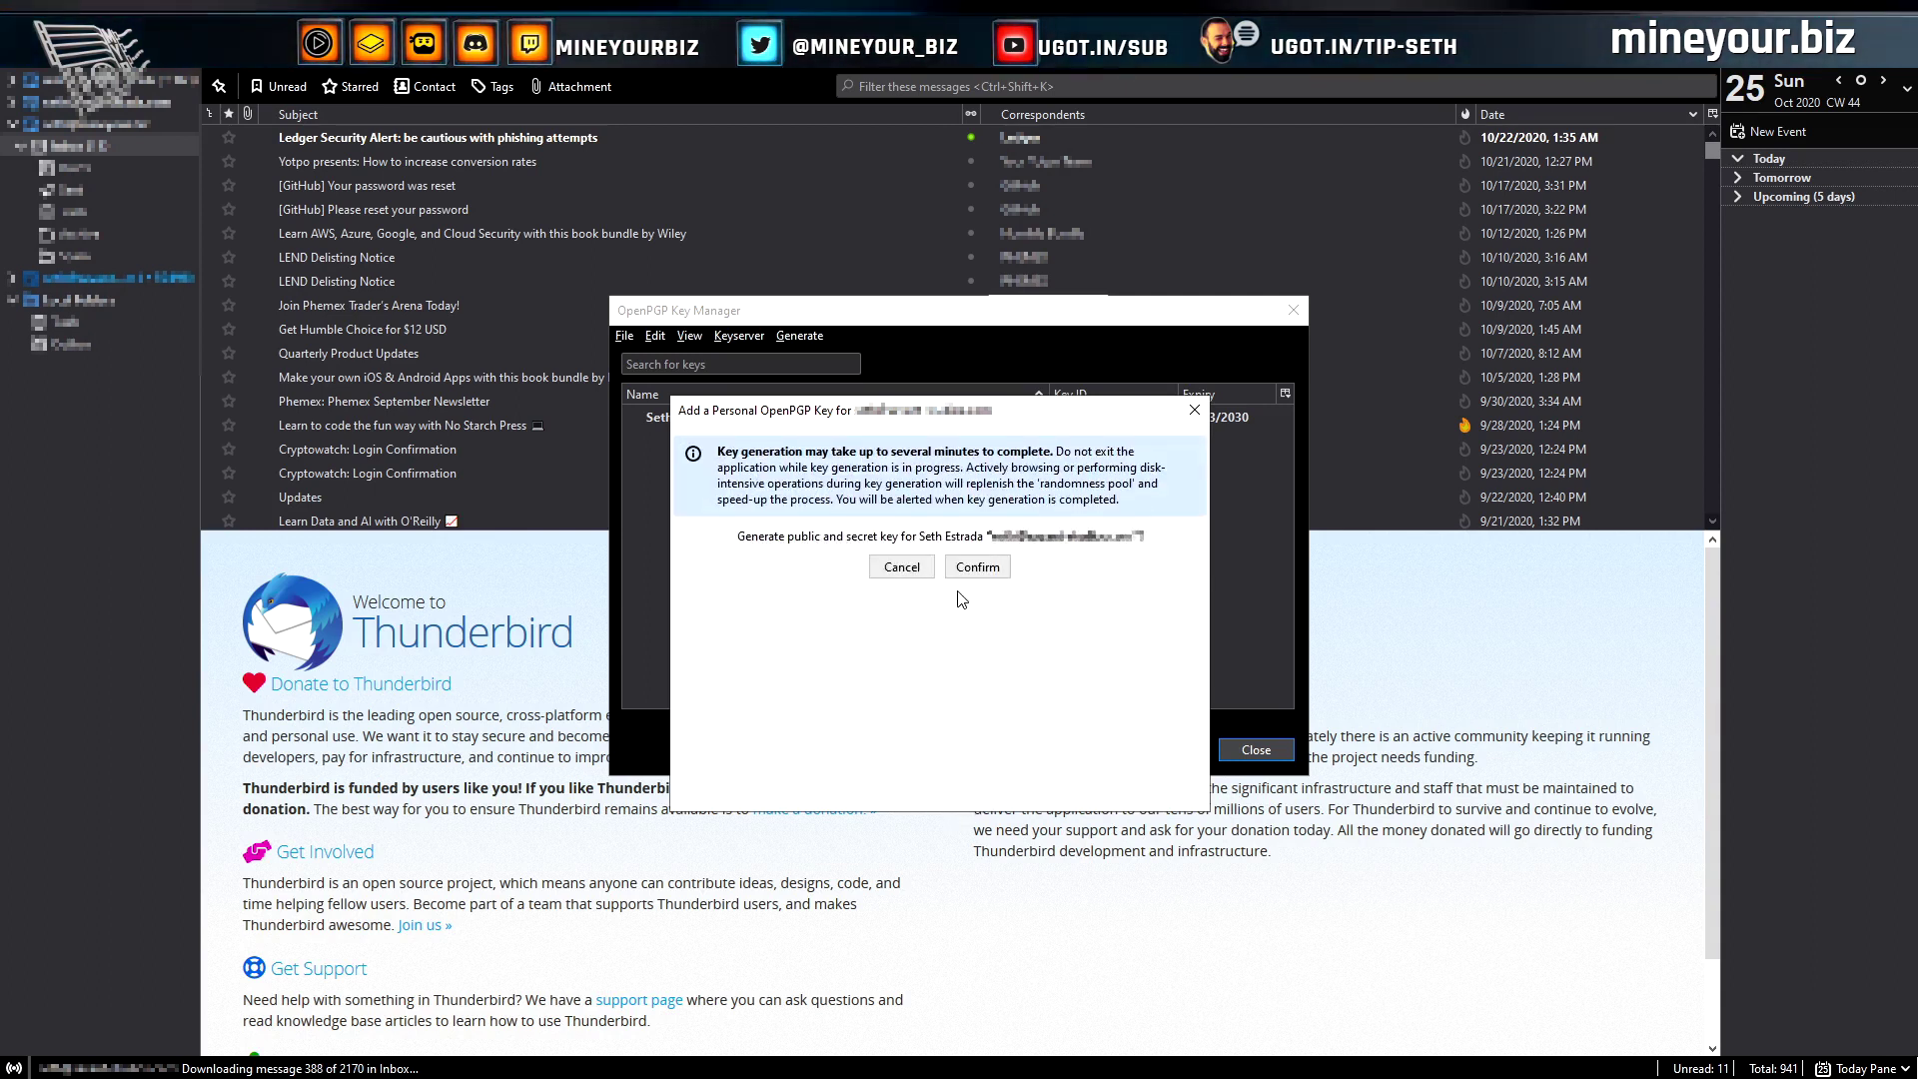
left_click(977, 568)
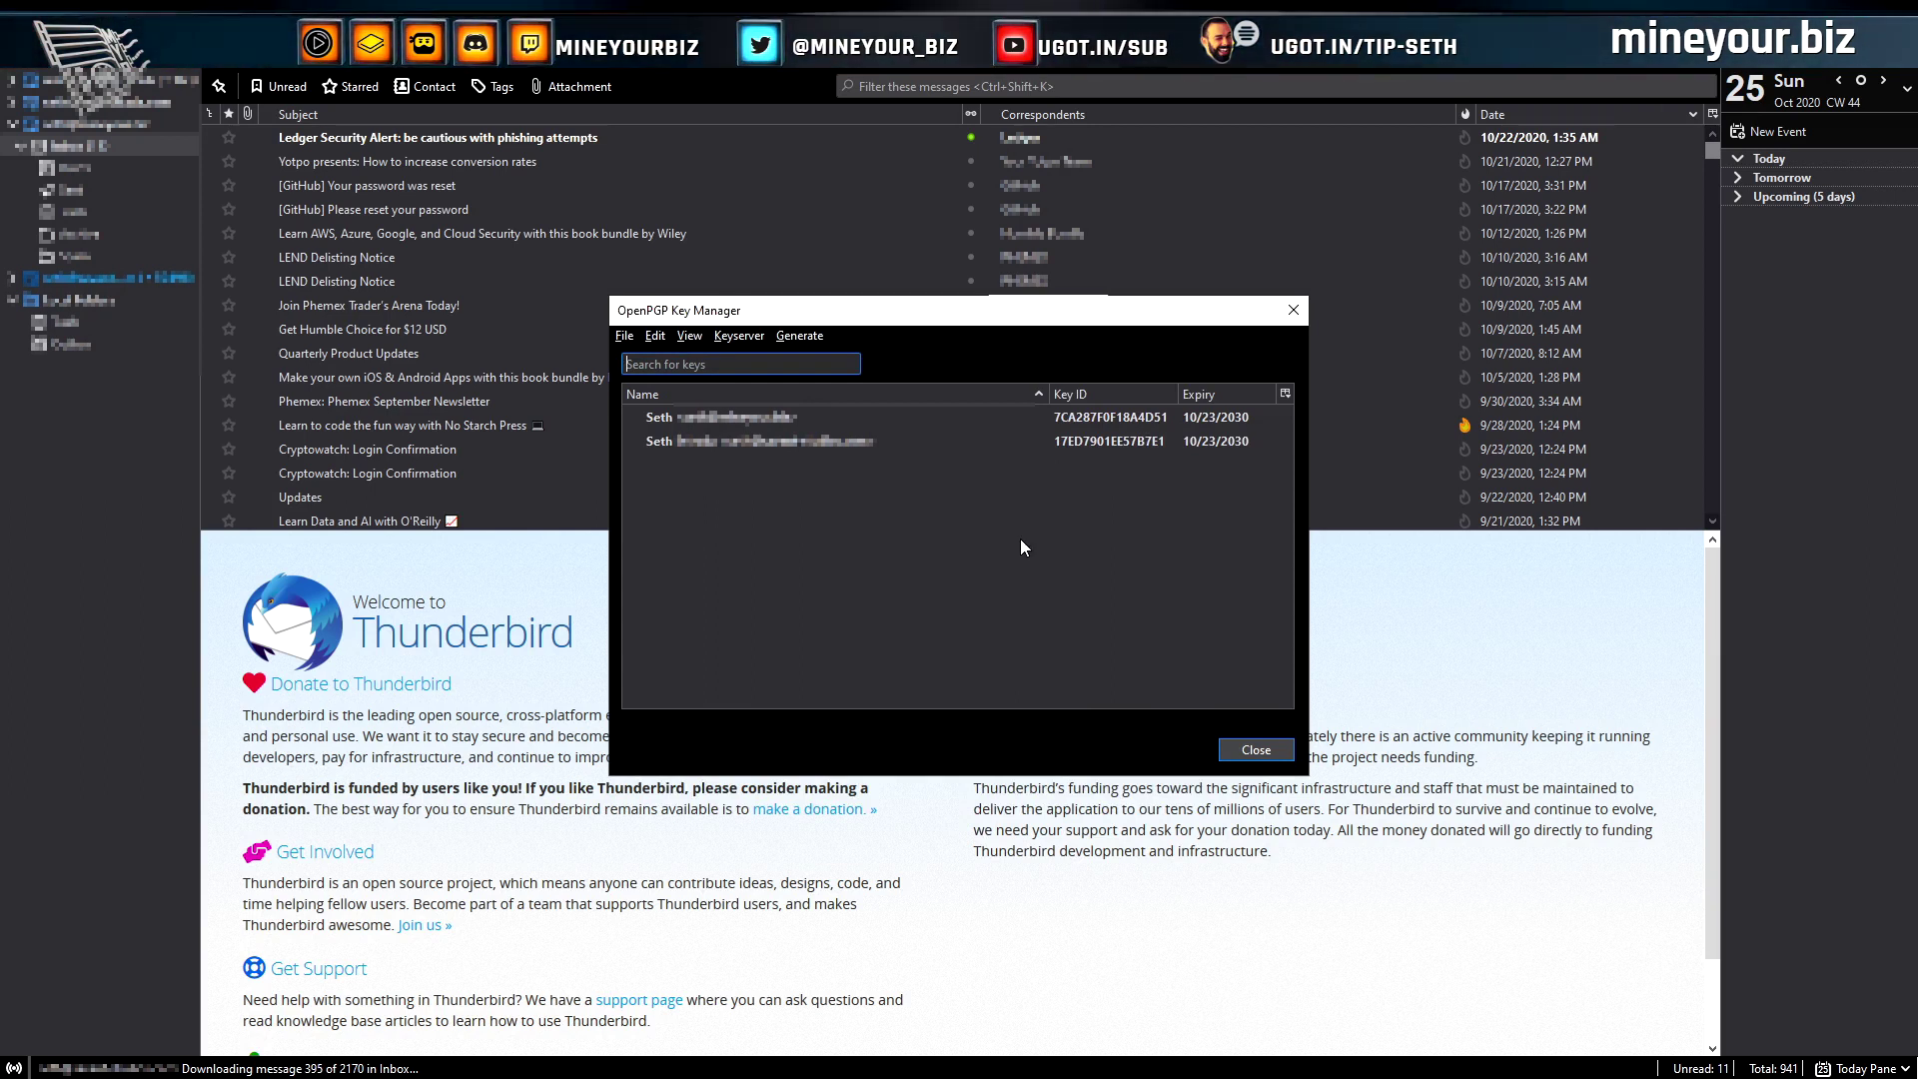
left_click(767, 439)
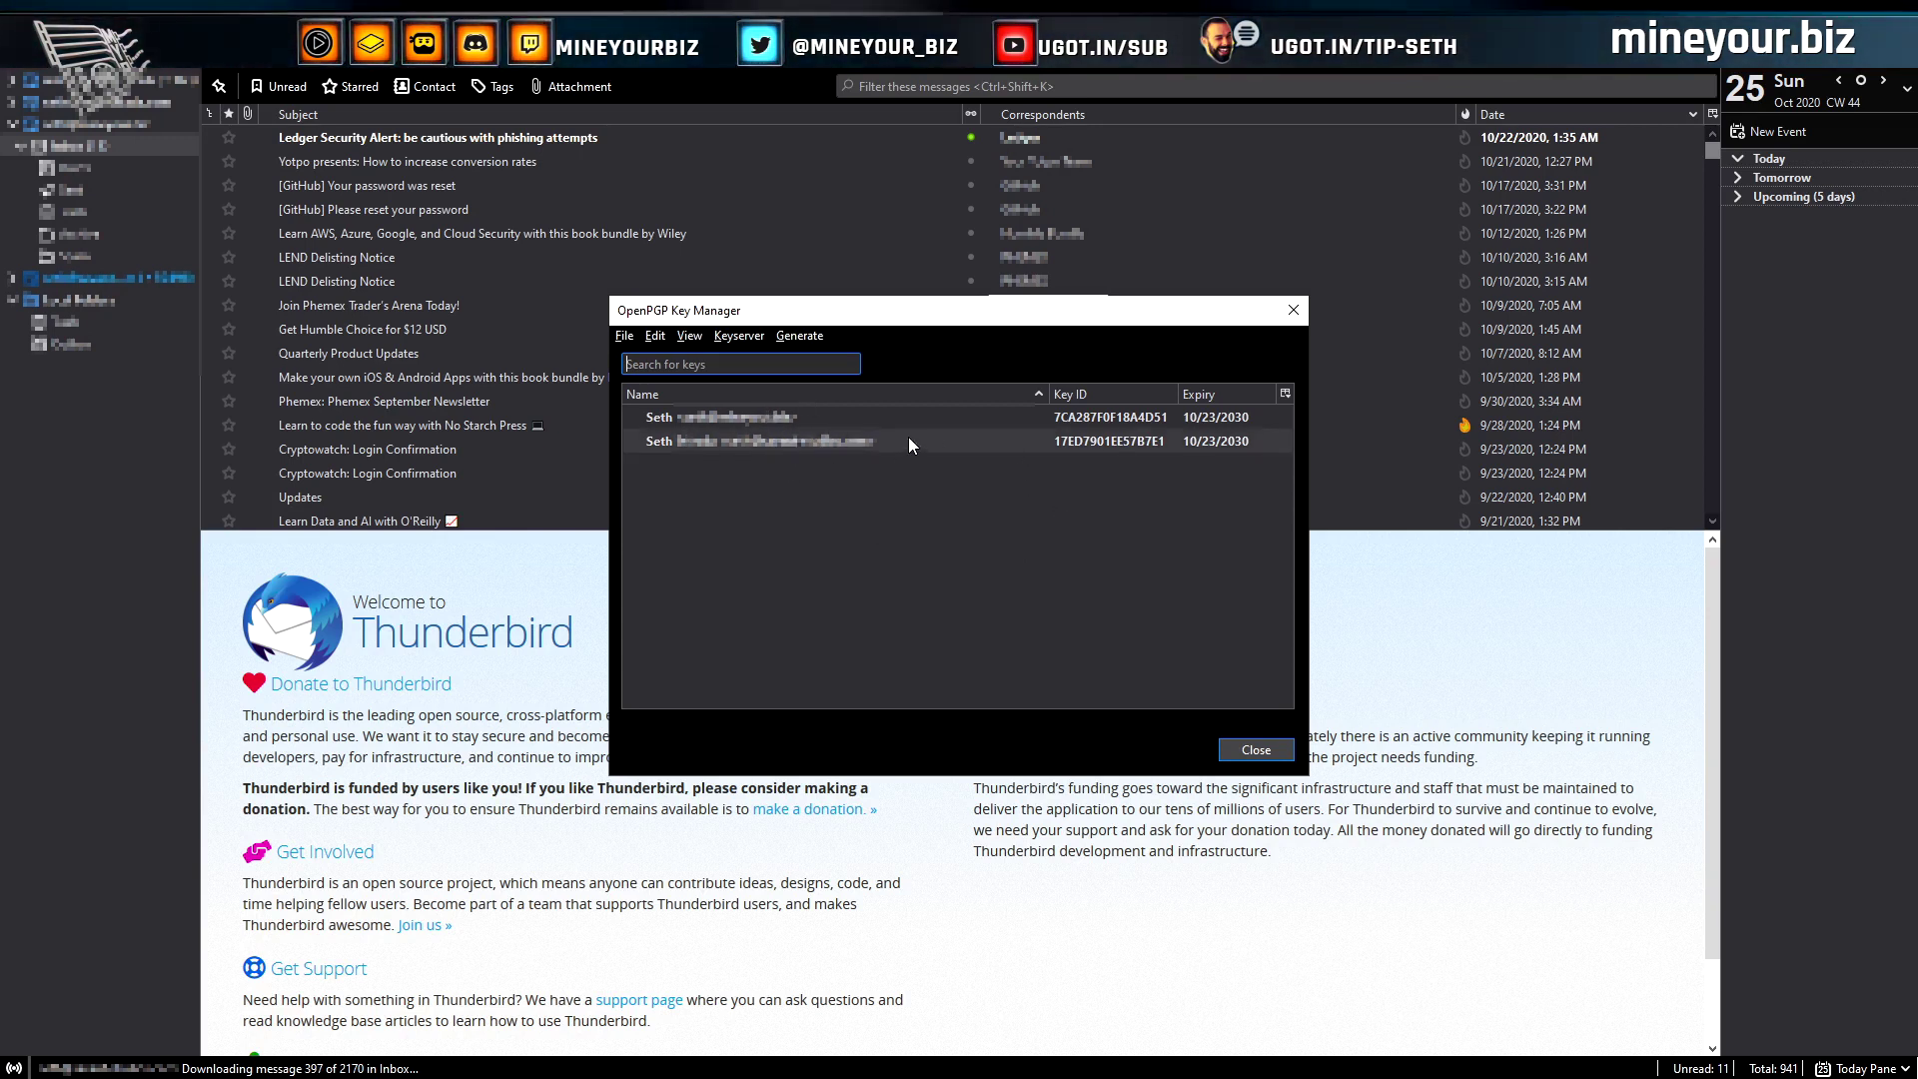
left_click(1011, 553)
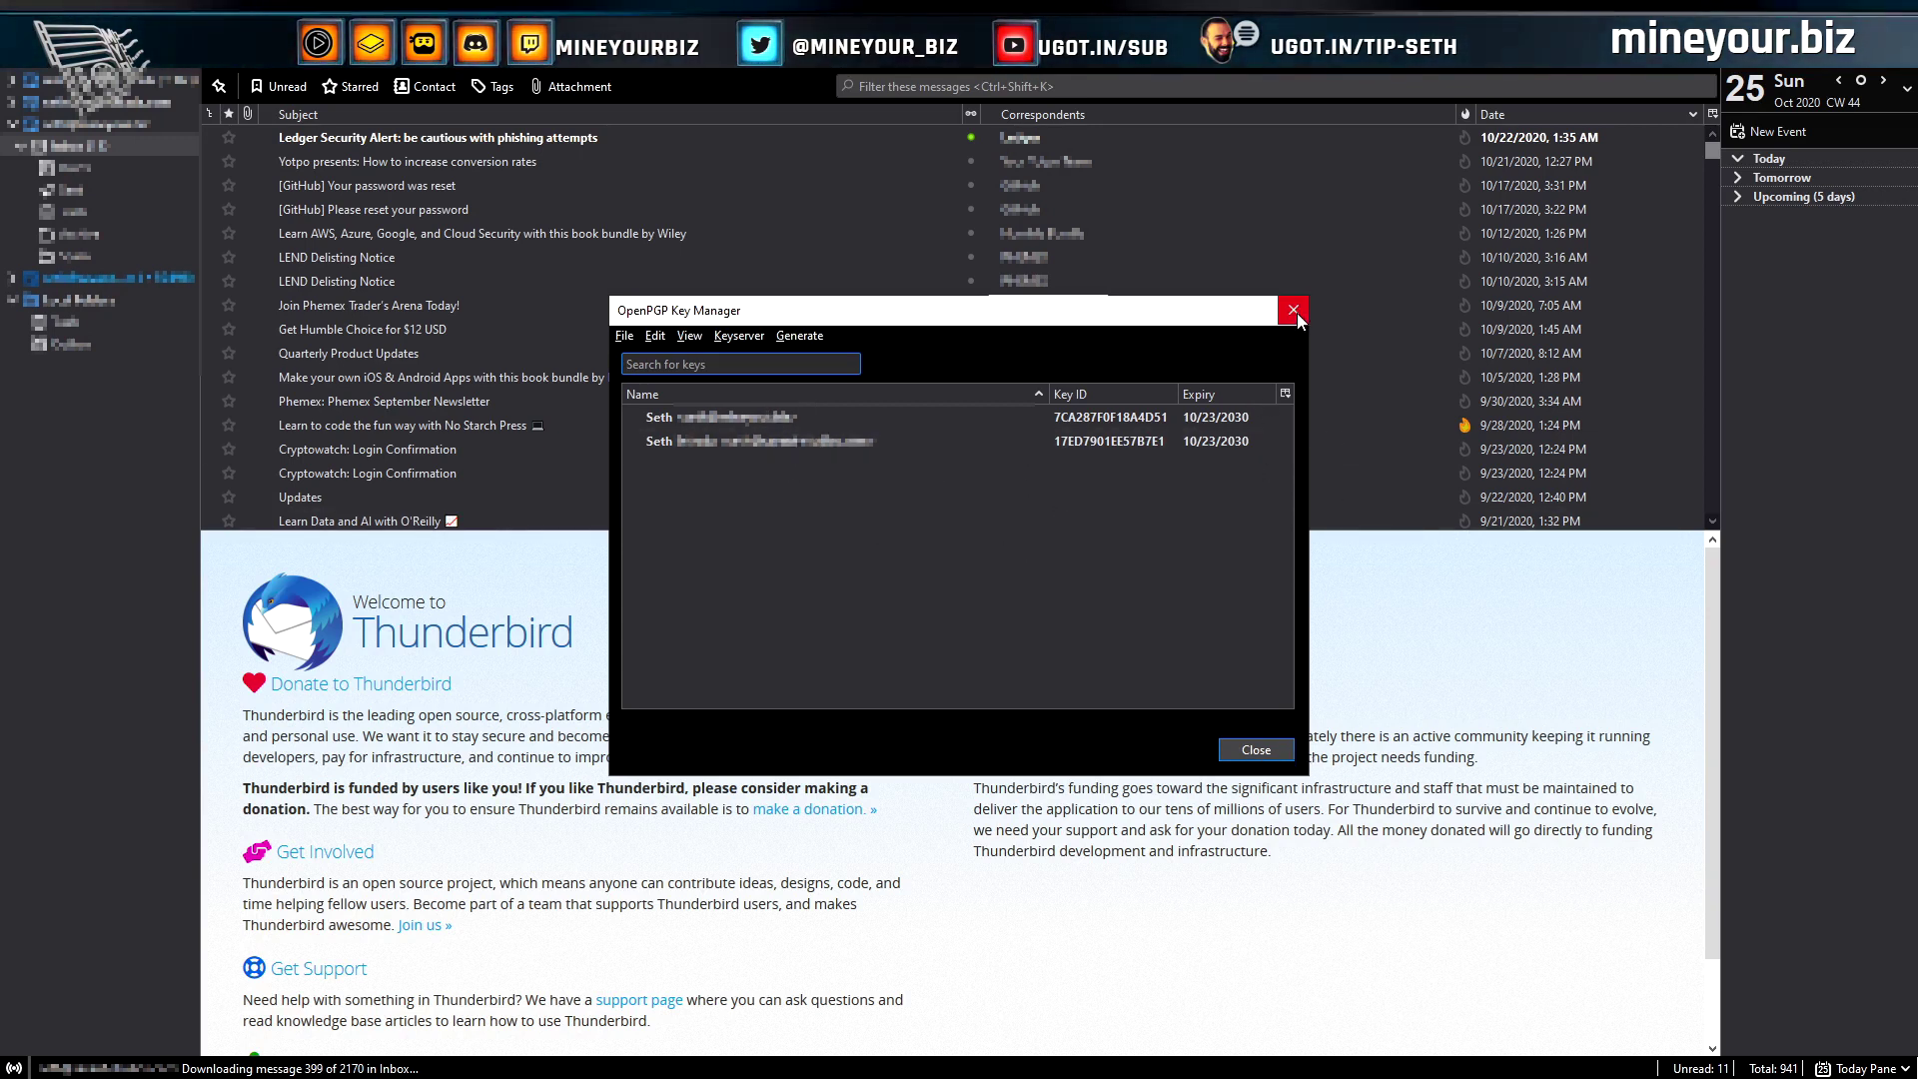
Send yourself an encryption-required message: 'Let's encrypt some messages to ourself, shall we?'
left_click(1293, 310)
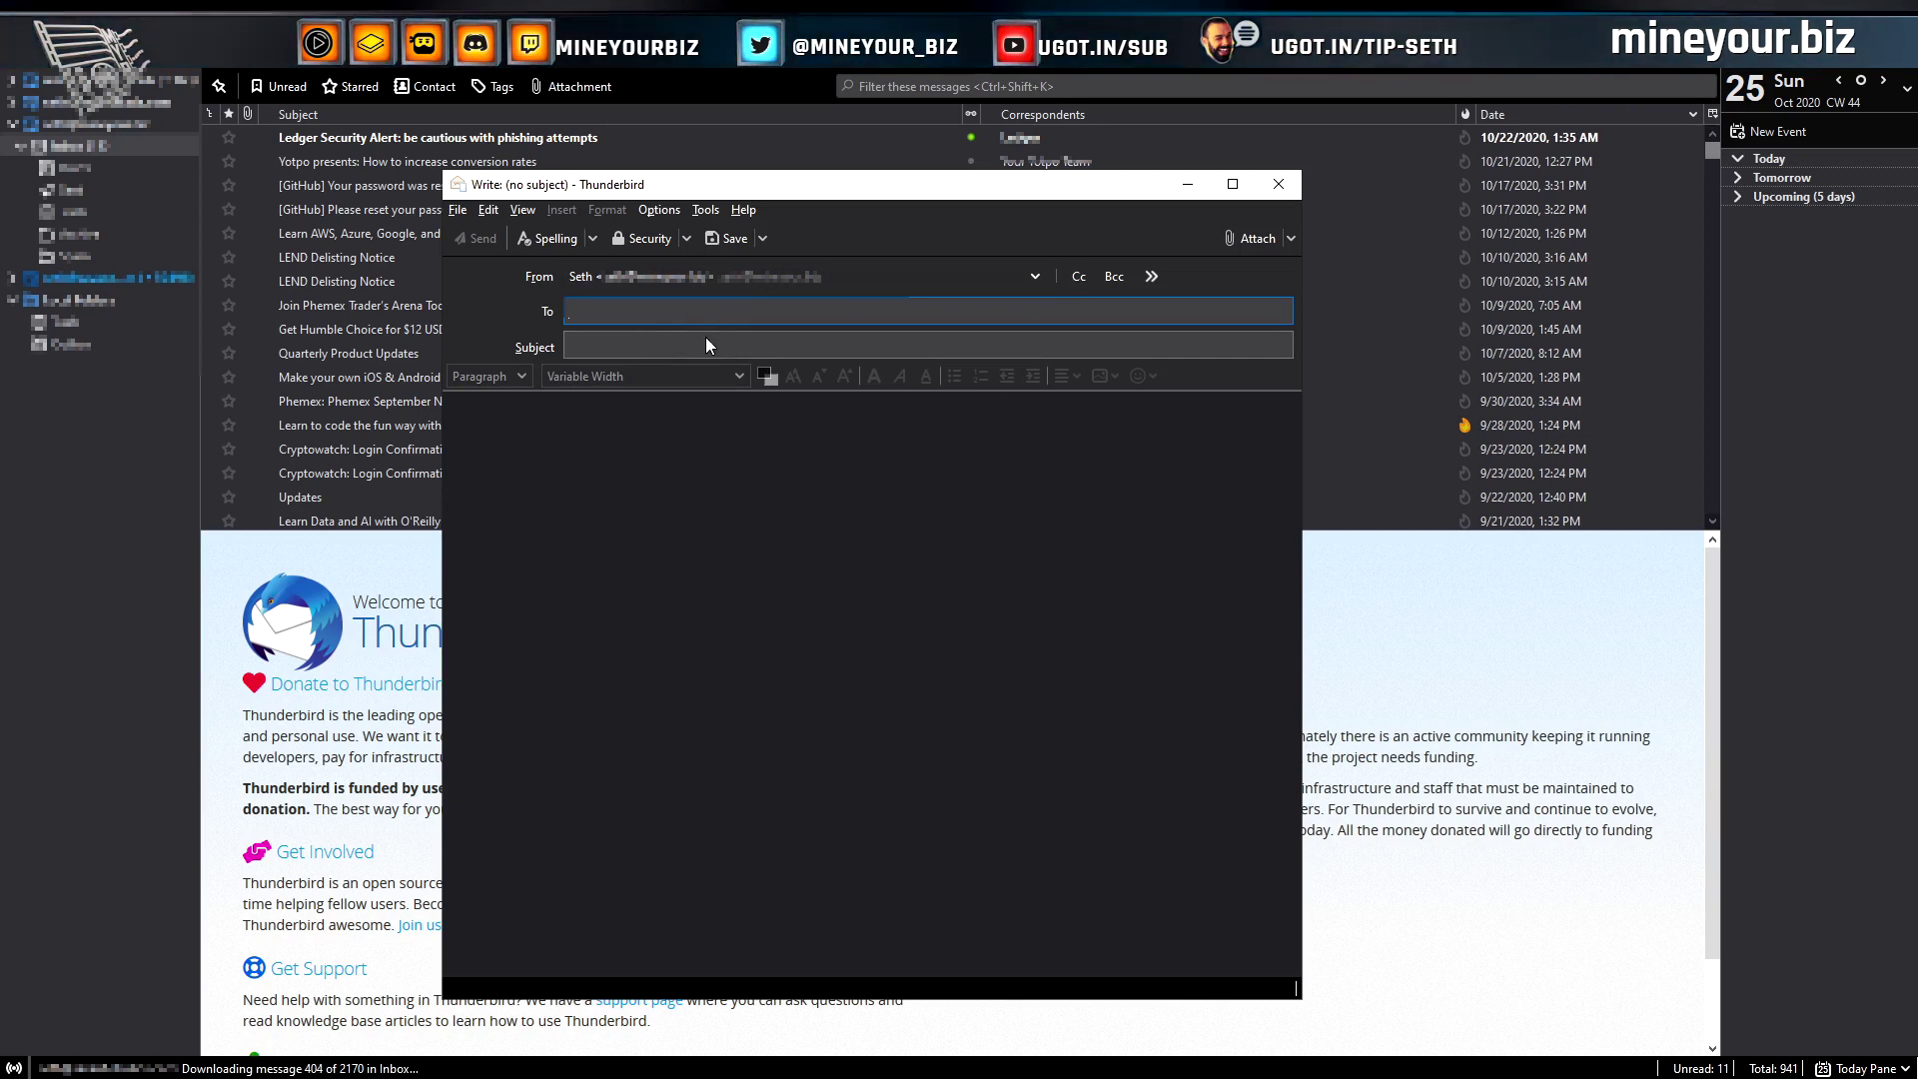
left_click(687, 240)
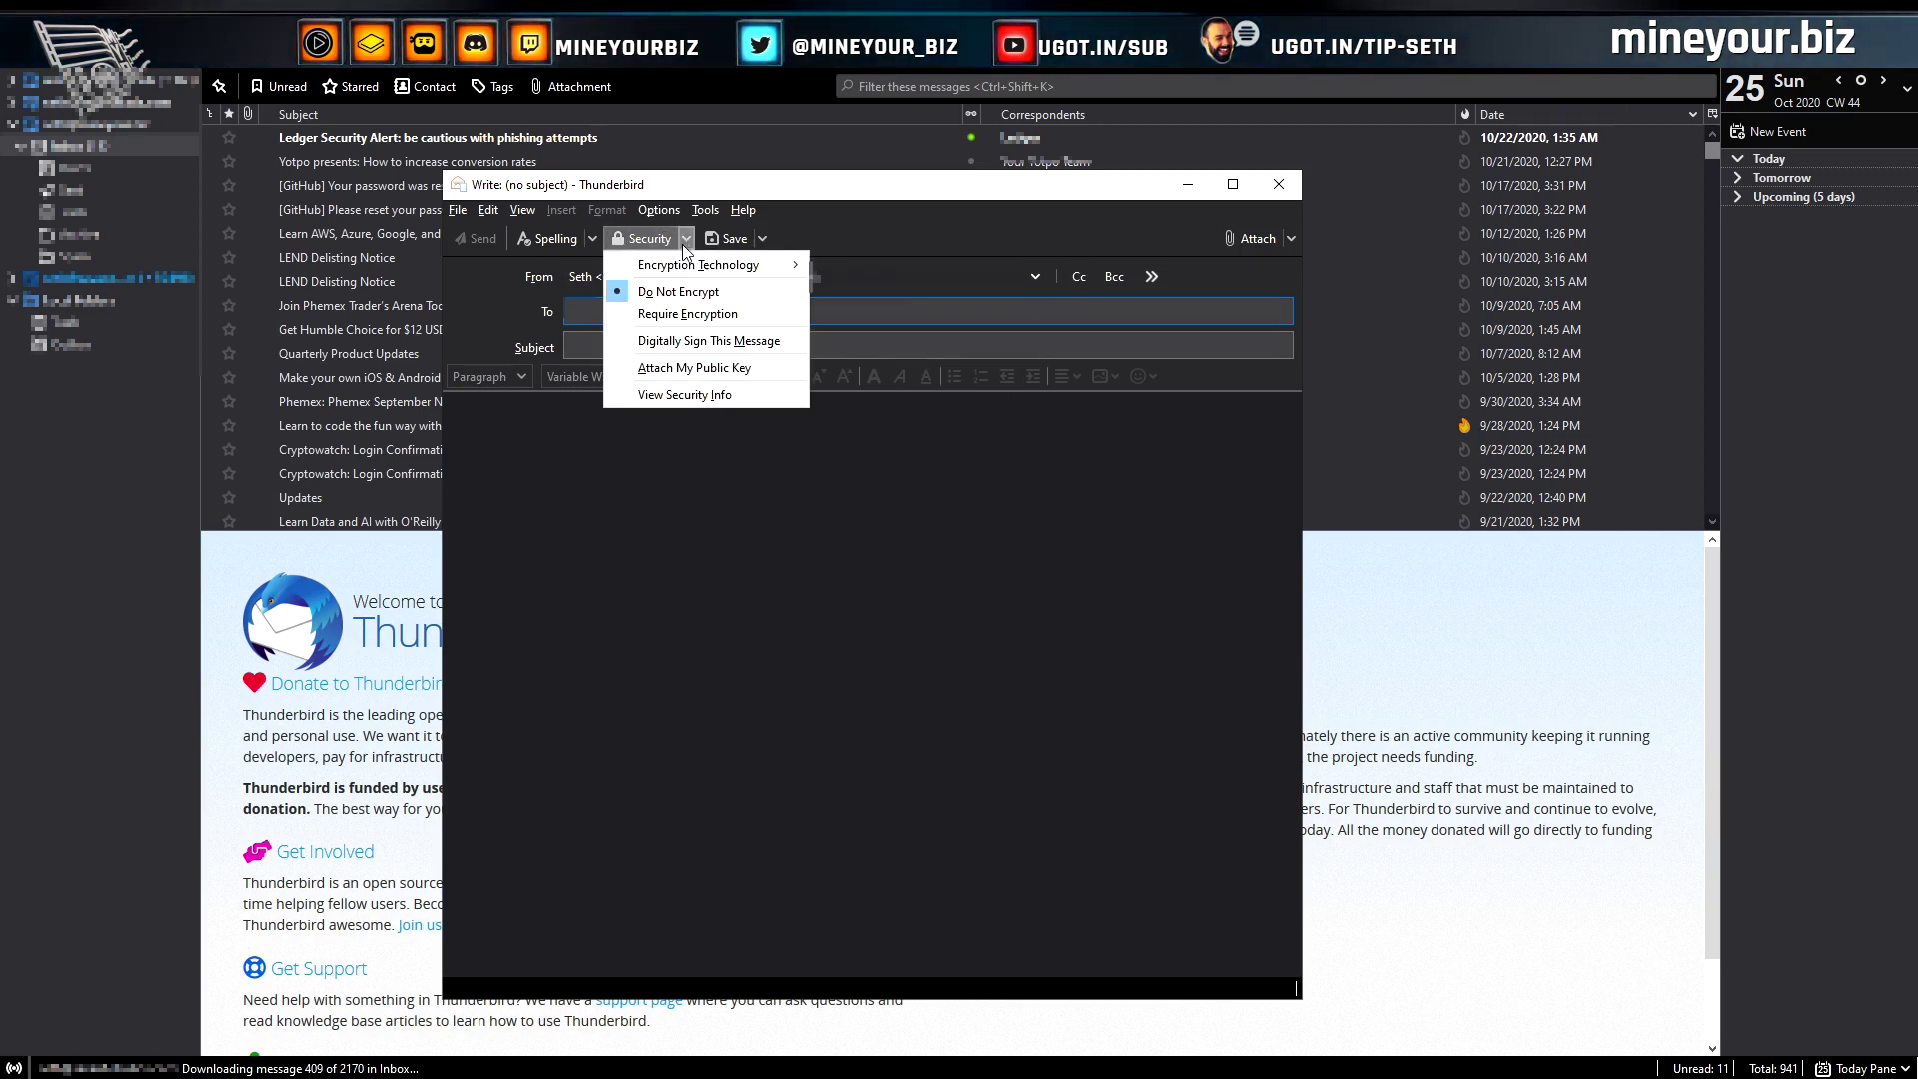
left_click(668, 316)
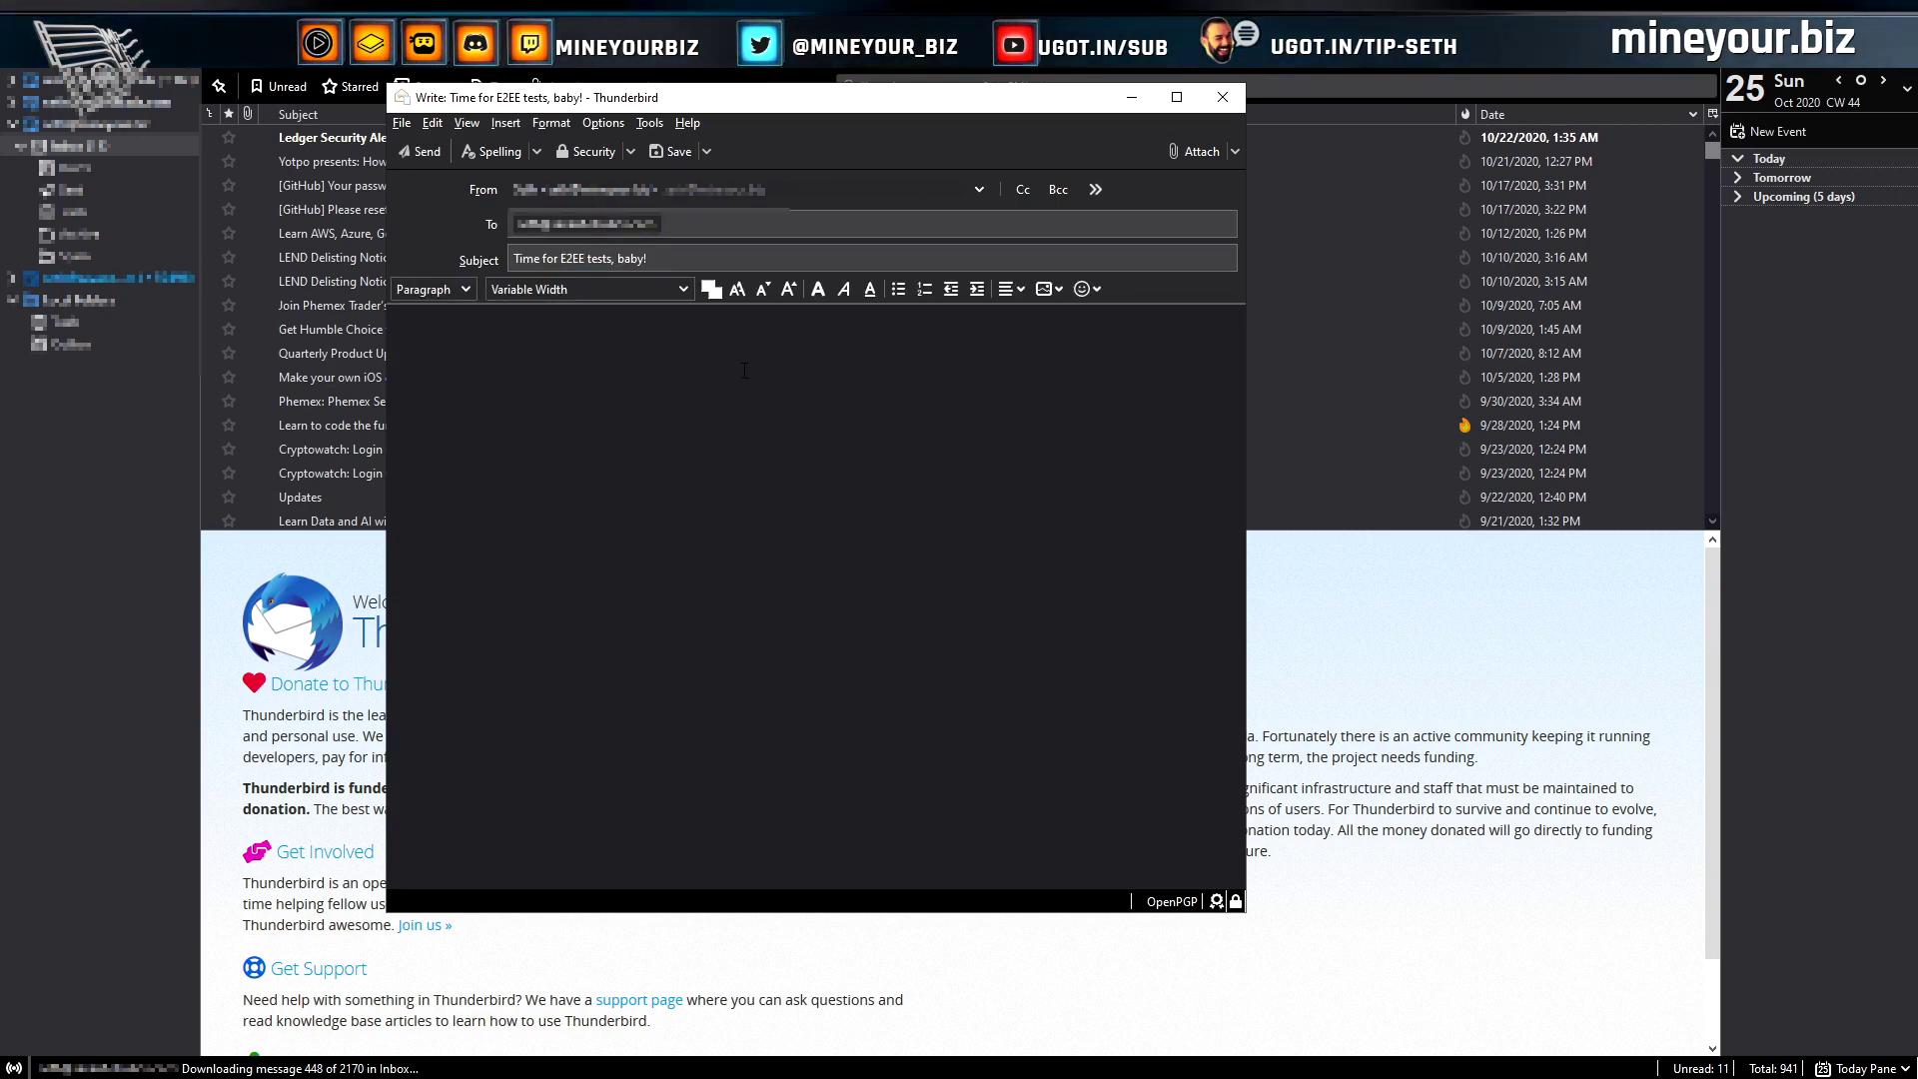
type("Let's encrypt some messages to ourself, shall we?")
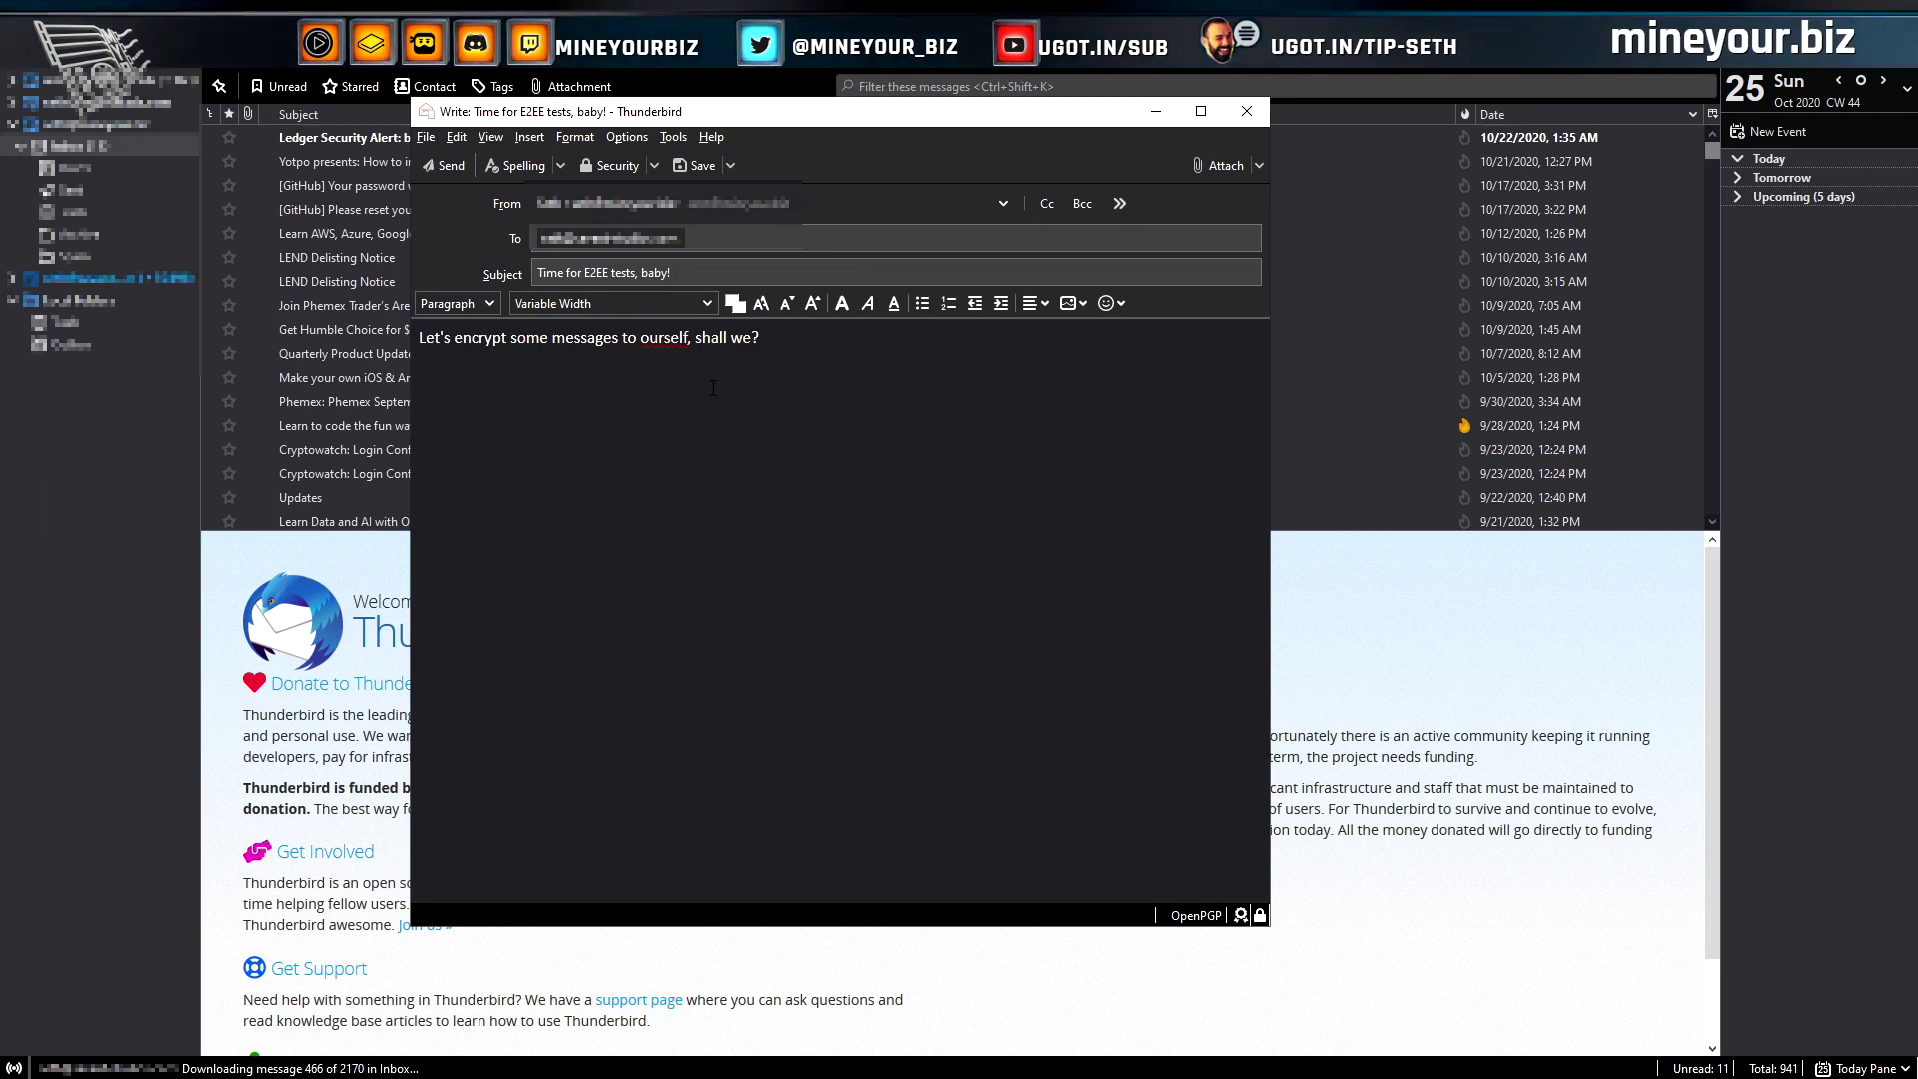
left_click(446, 166)
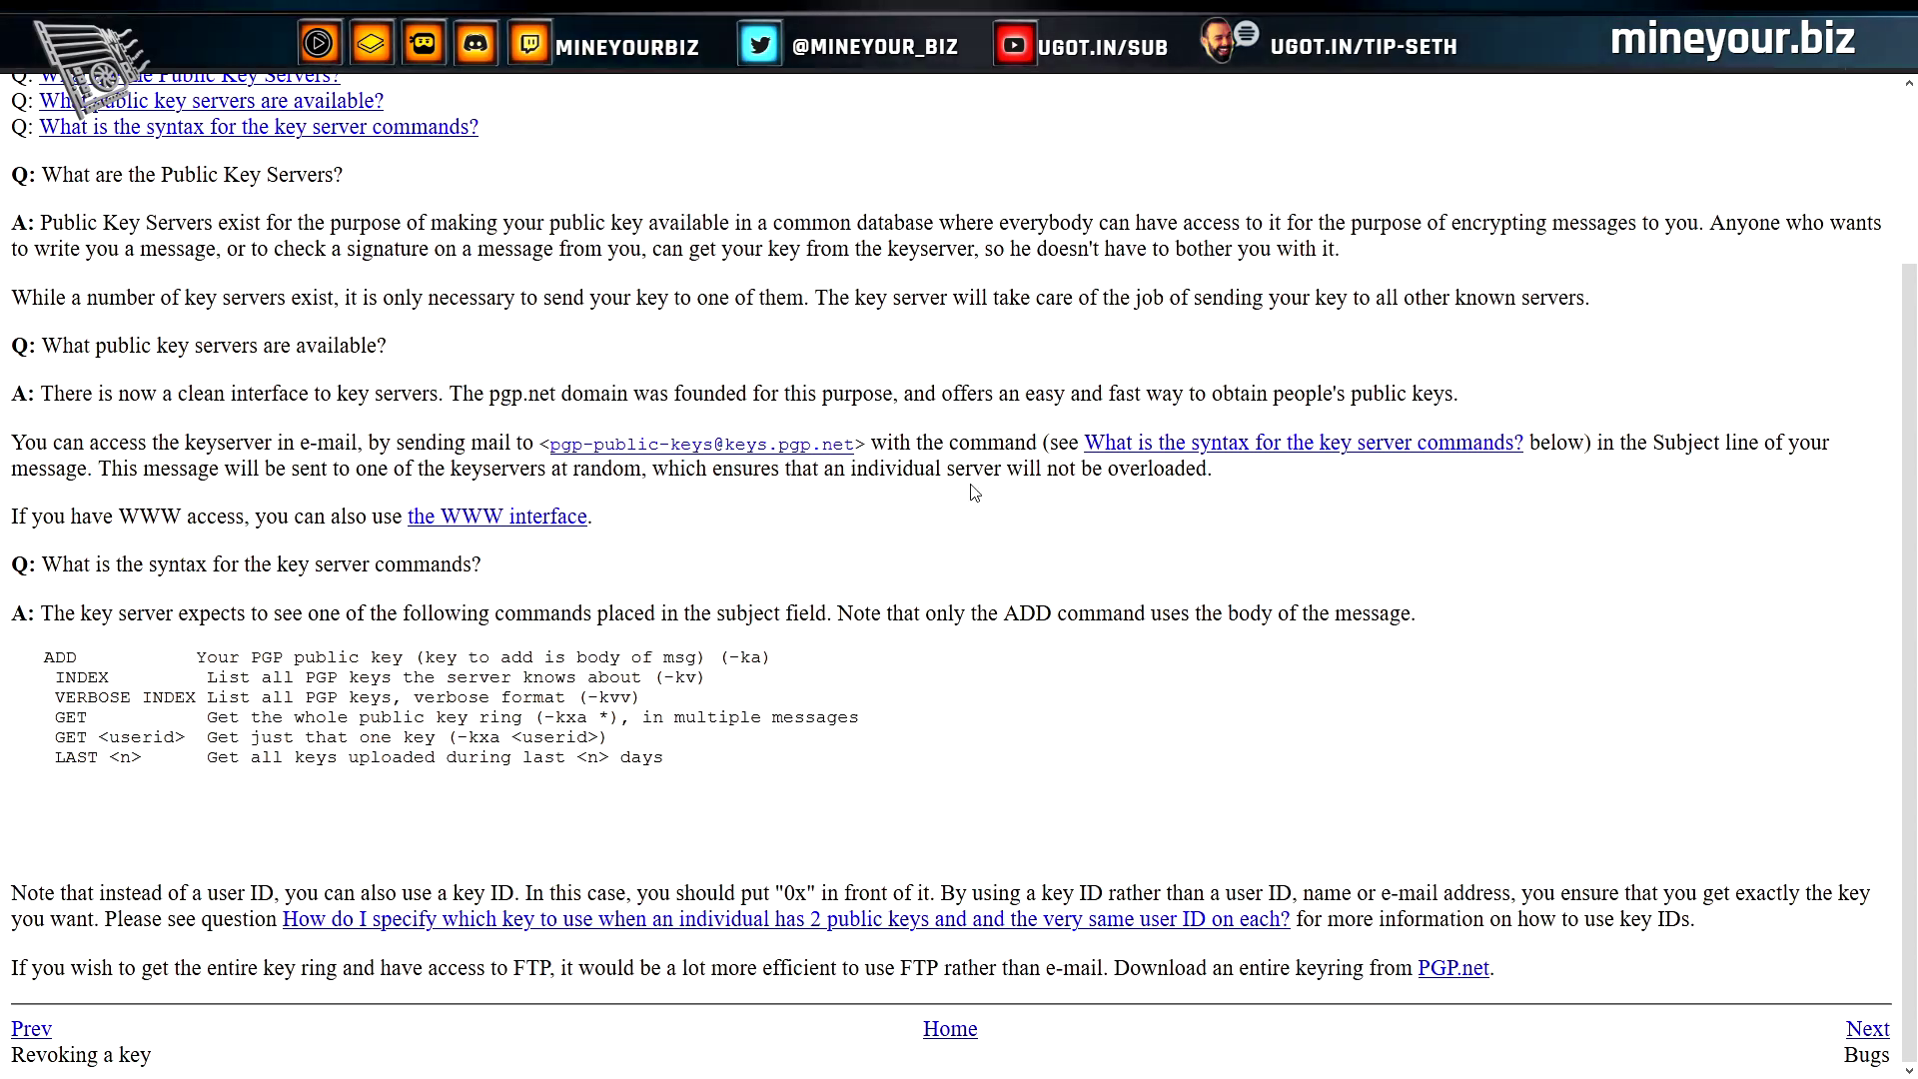
Scroll to the top of the FAQ's Chapter 8 on public key servers, then return to Thunderbird
scroll(901, 546, "up", 2)
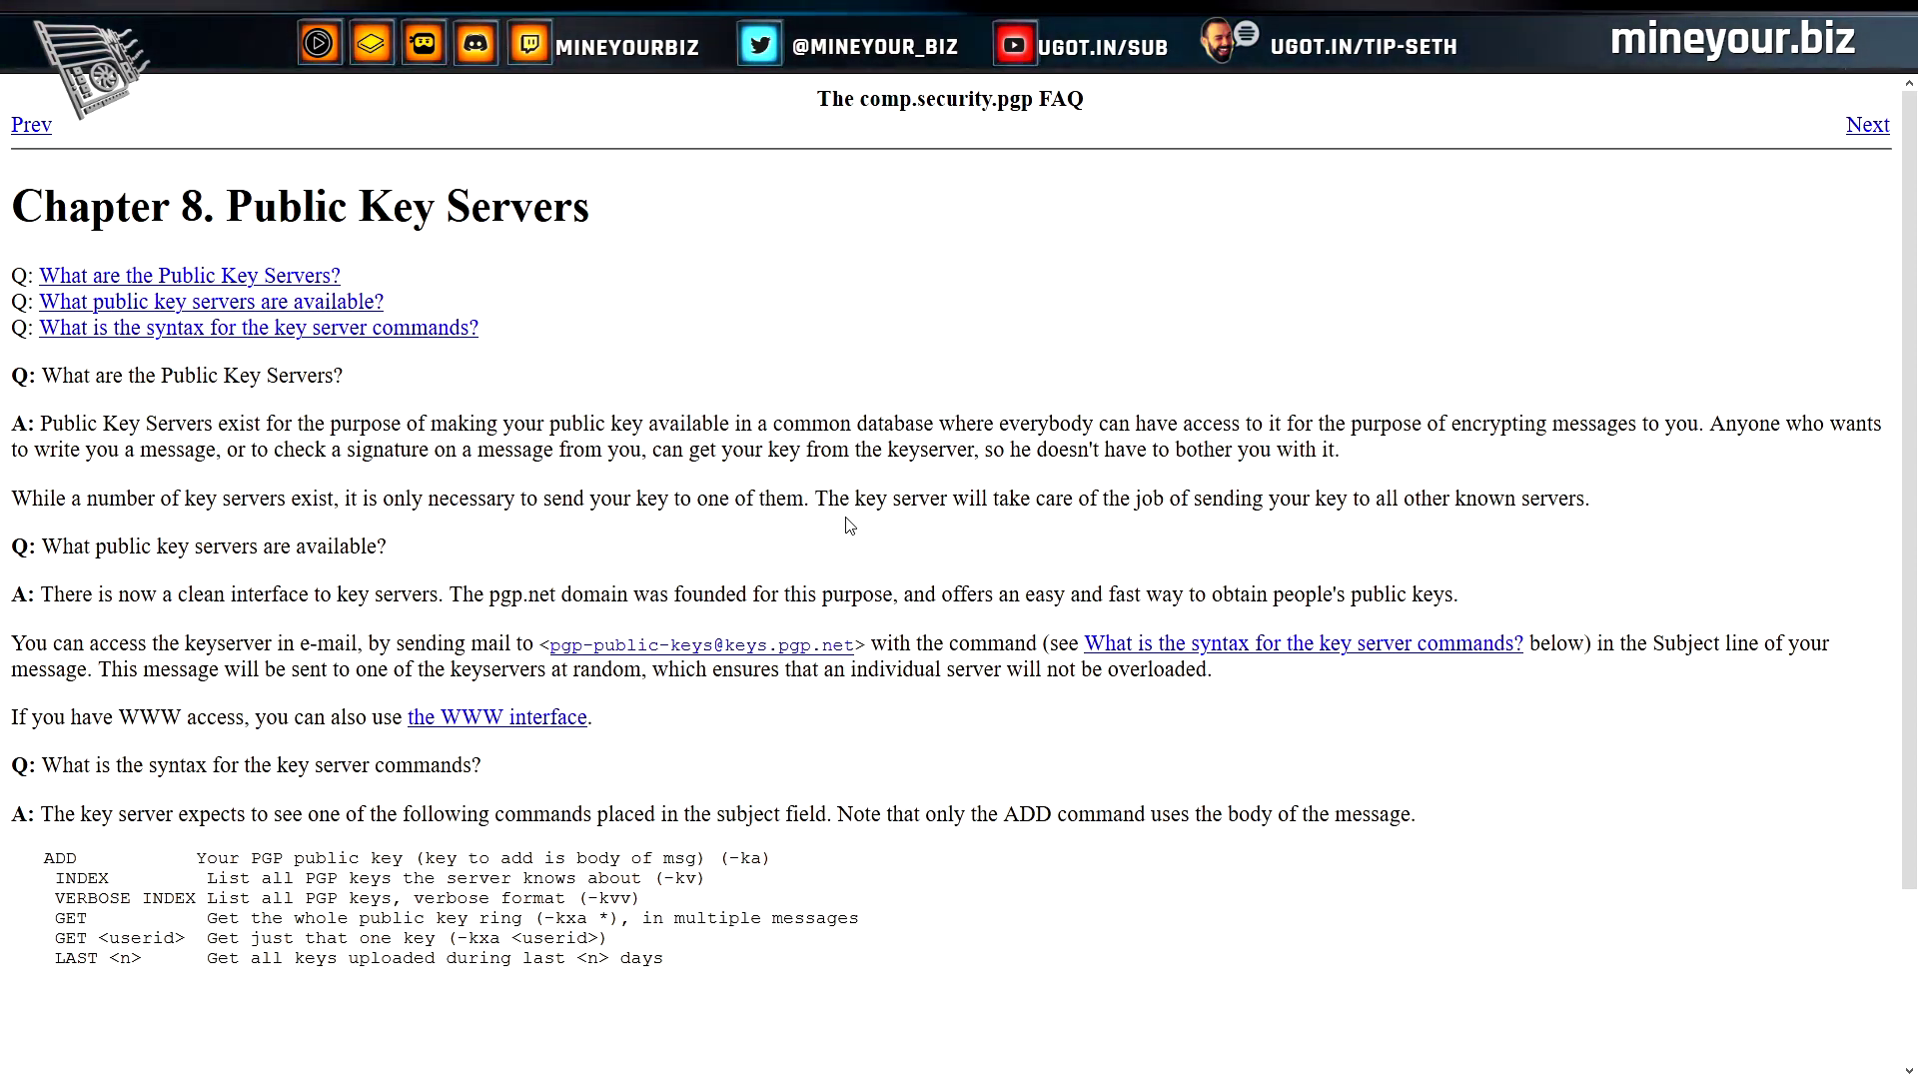
key("alt+Tab")
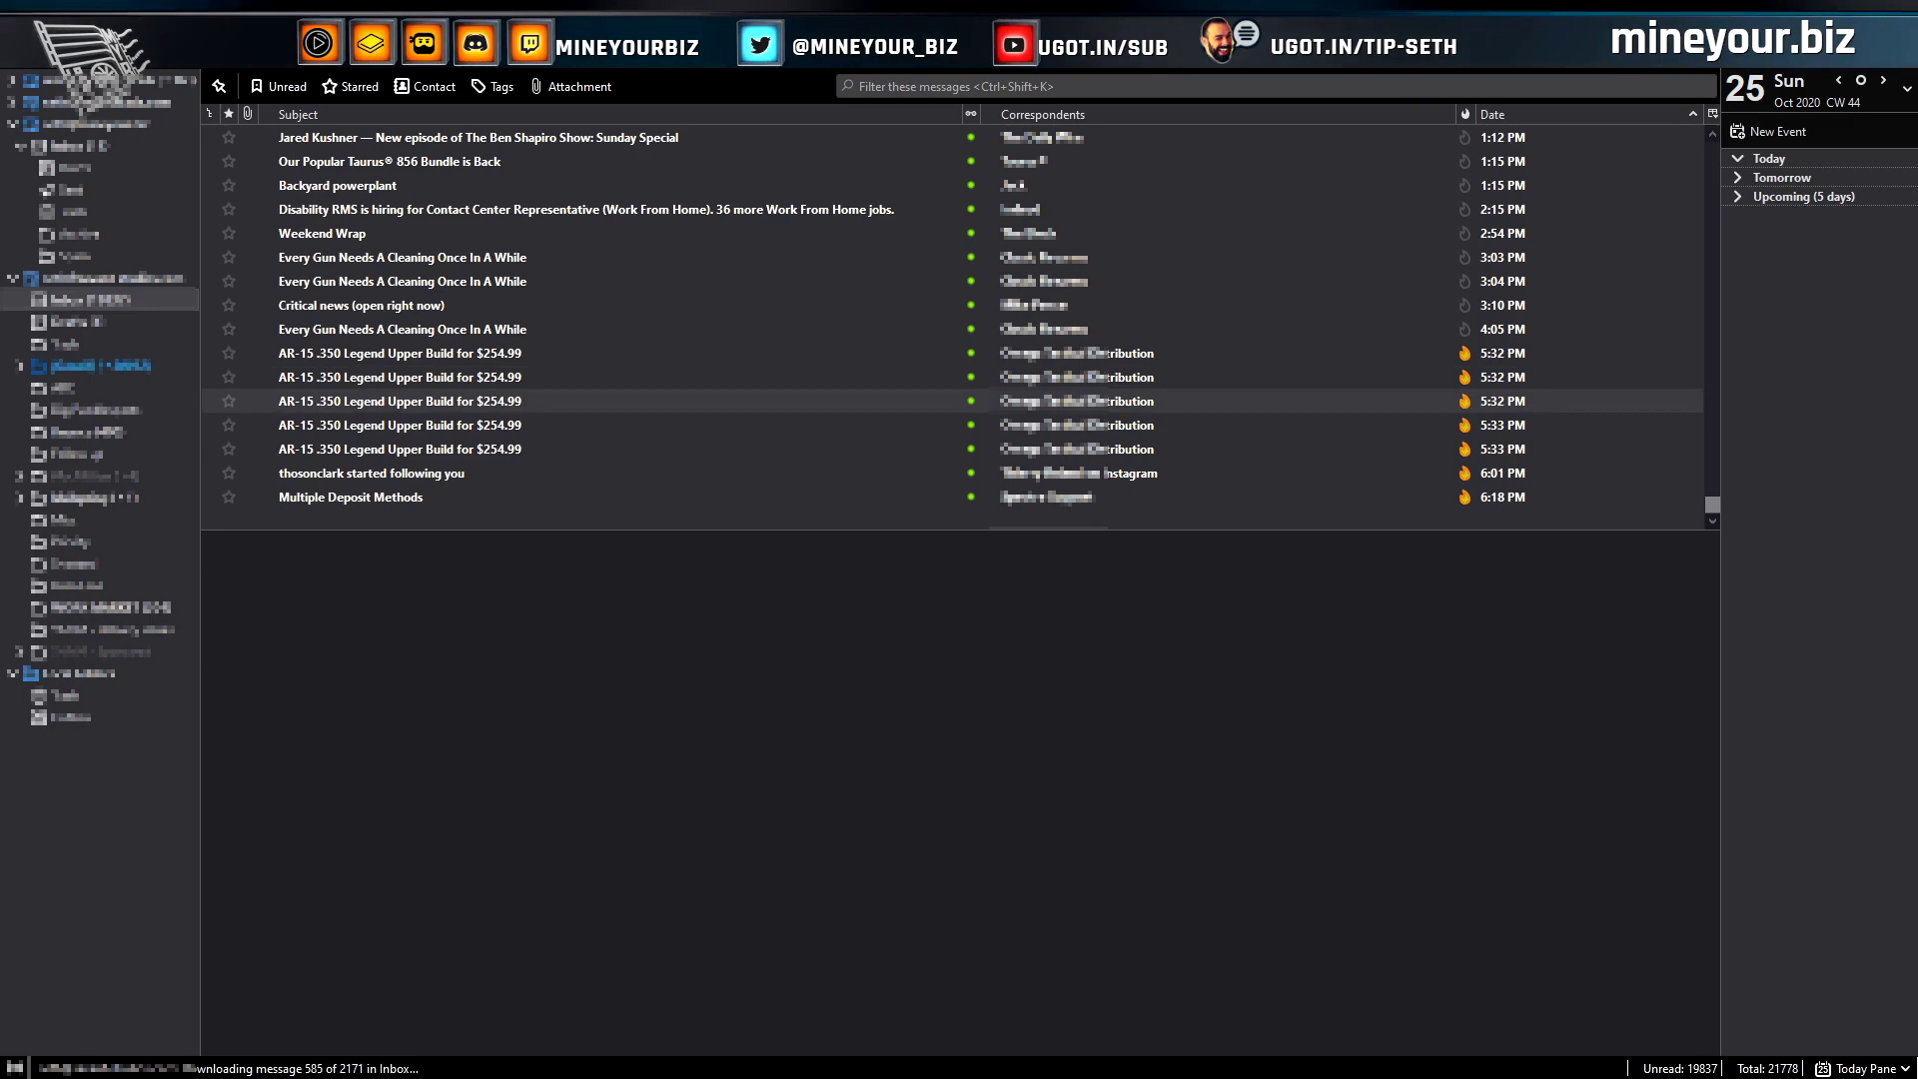
Reopen the OpenPGP Key Manager, glance at its File menu, and close the manager
left_click(1698, 57)
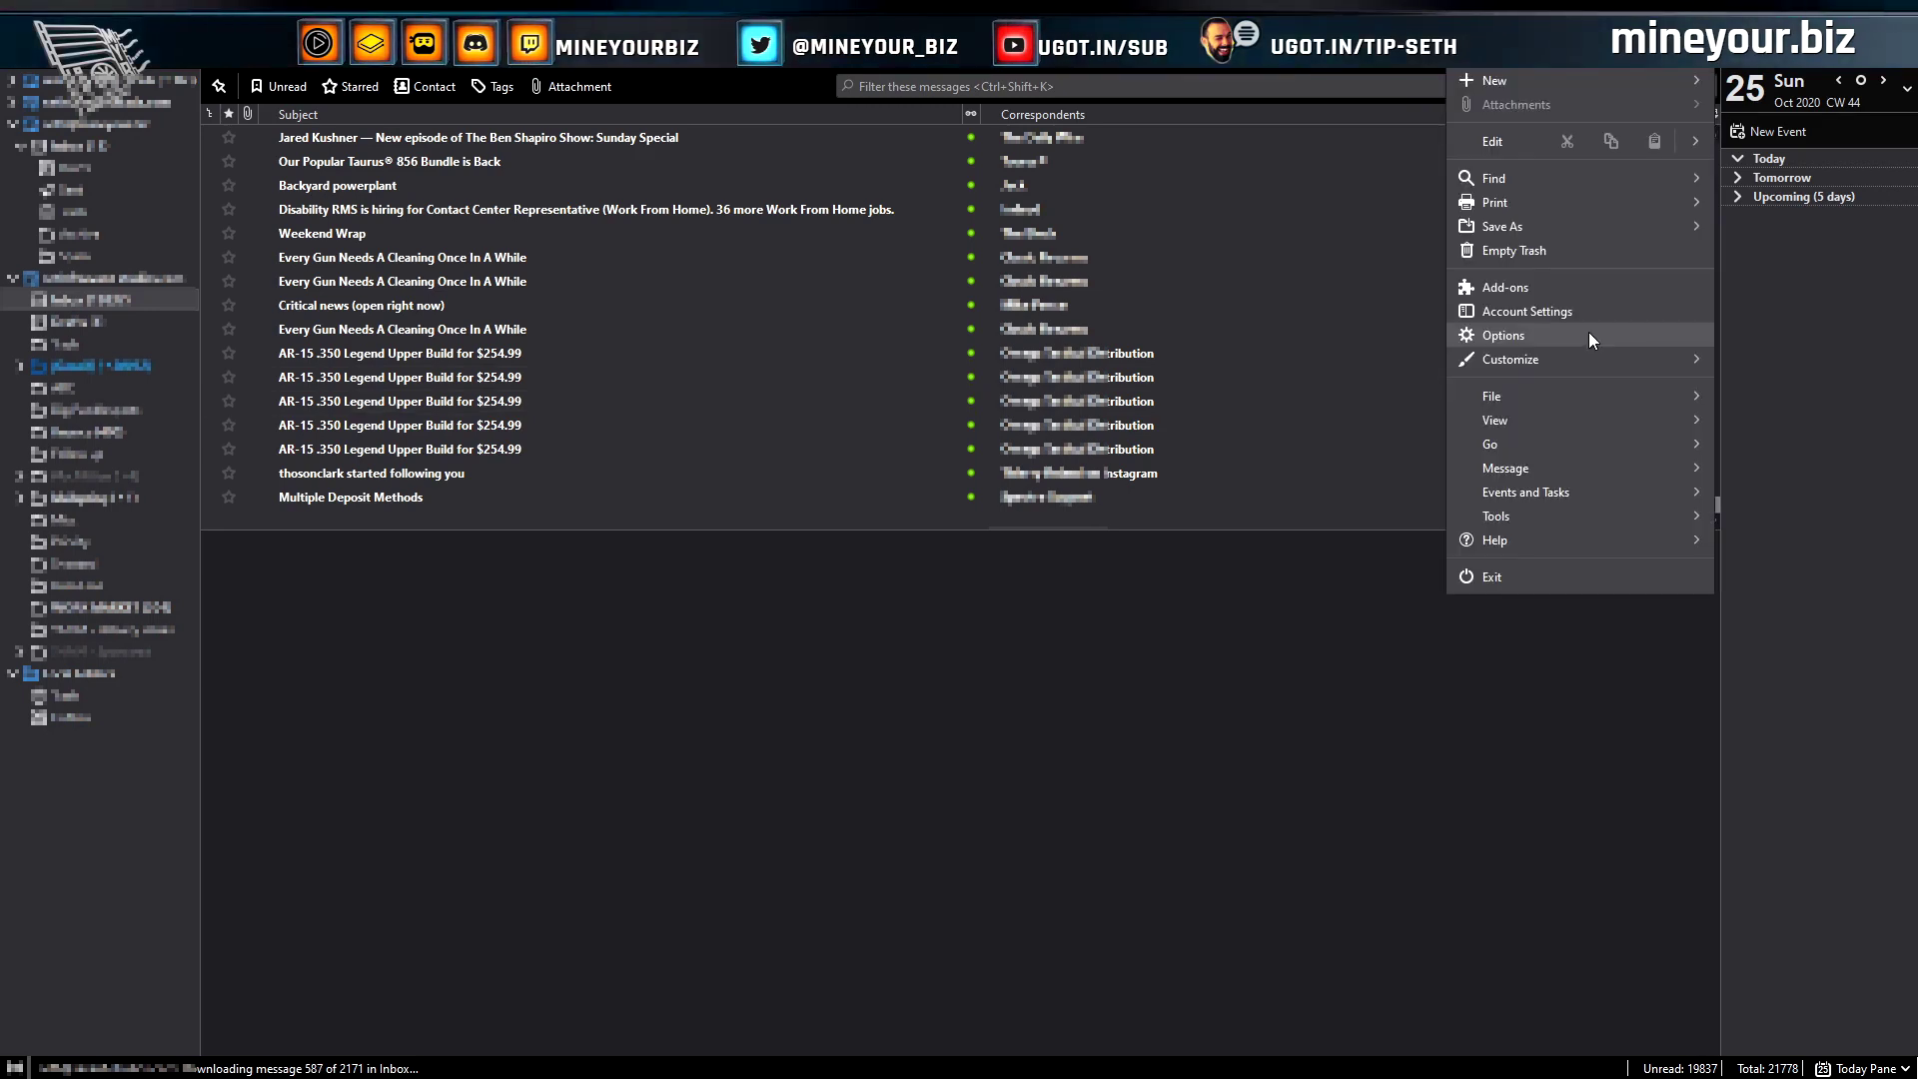
left_click(1548, 512)
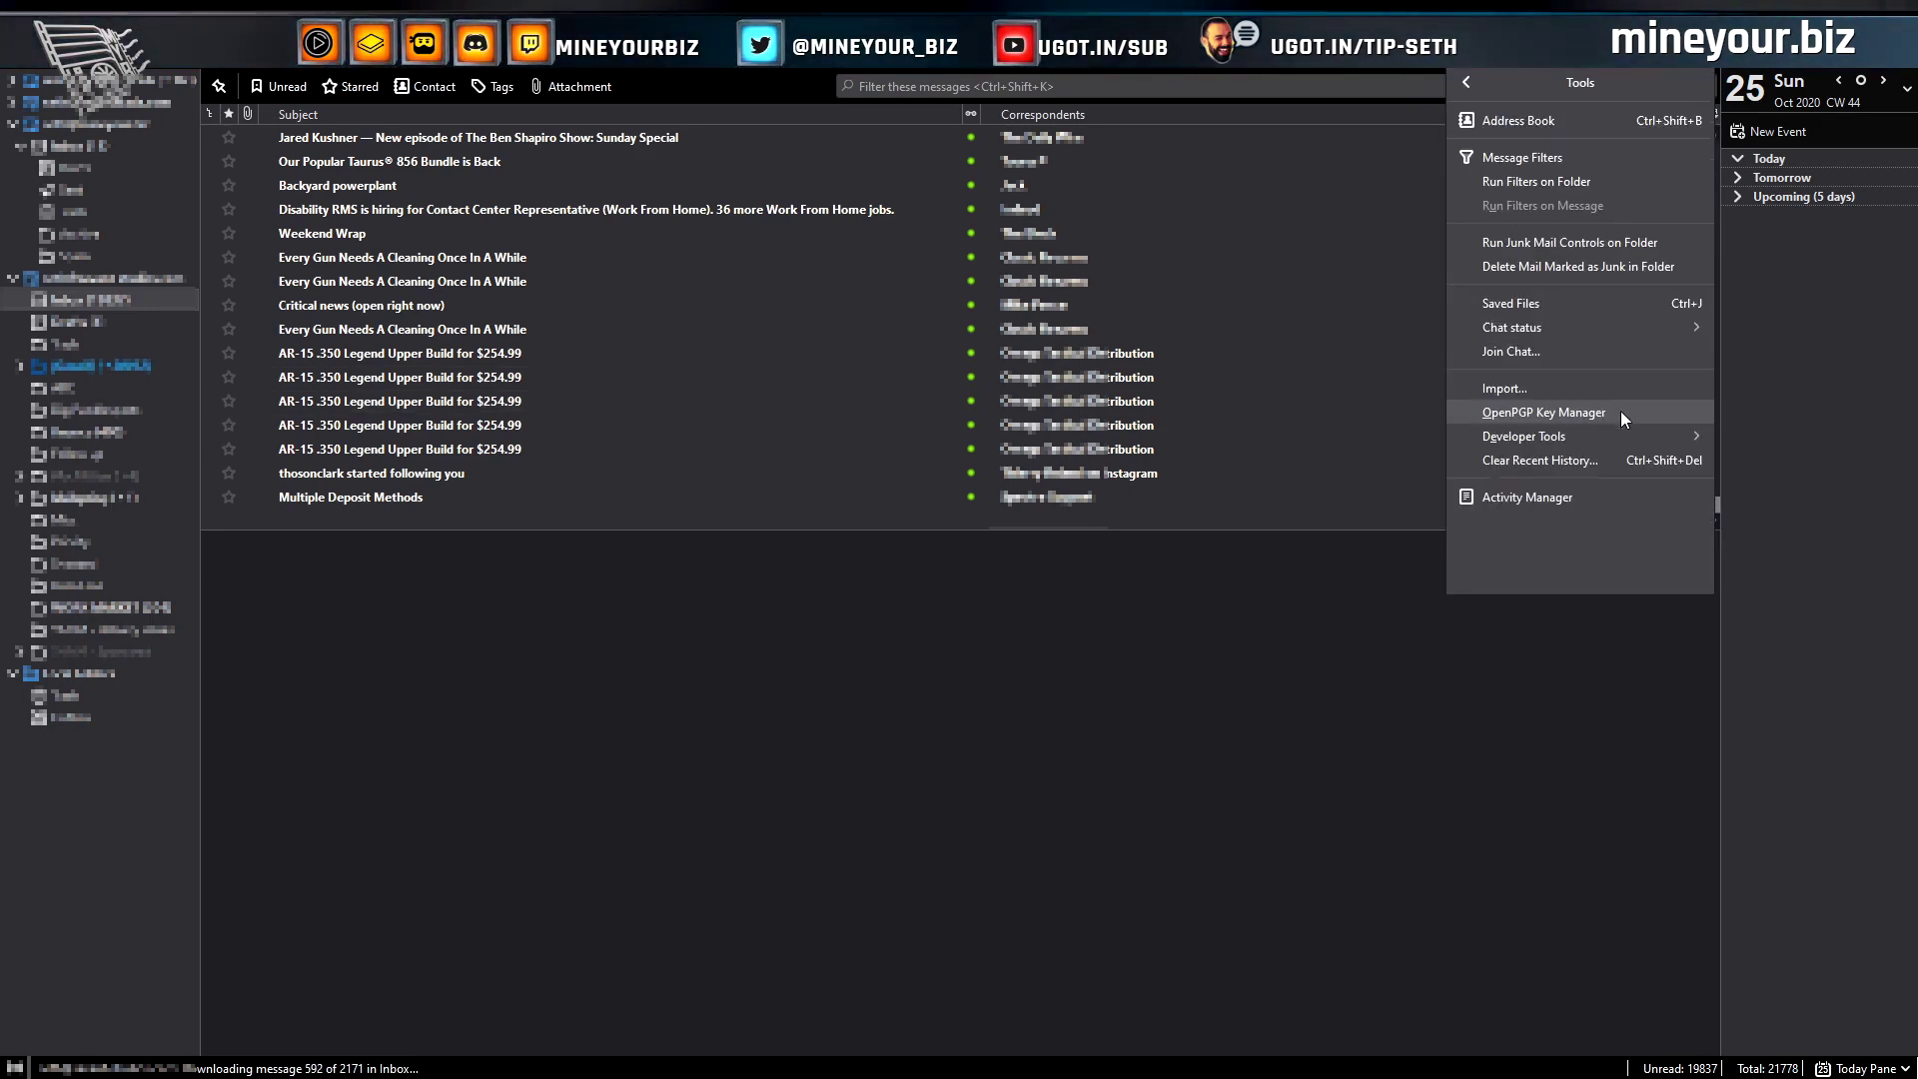
left_click(1569, 497)
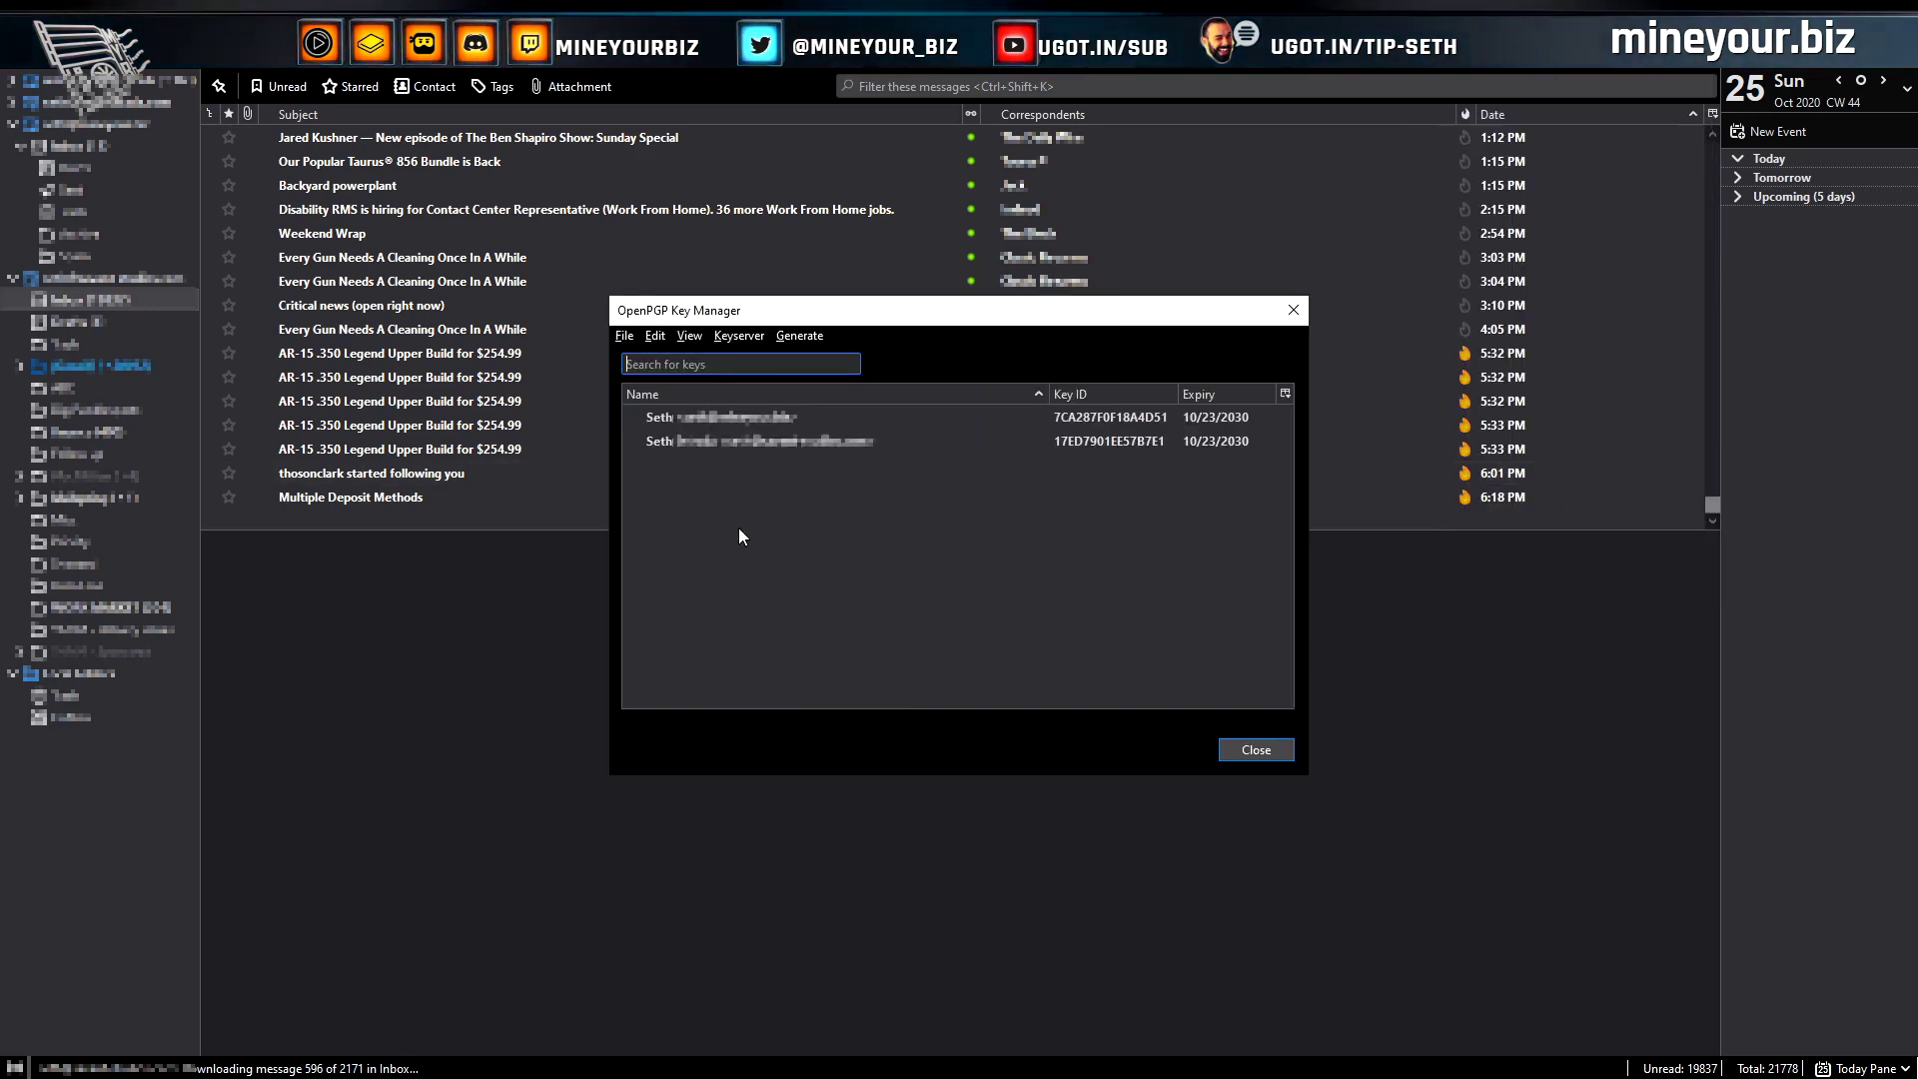
left_click(623, 337)
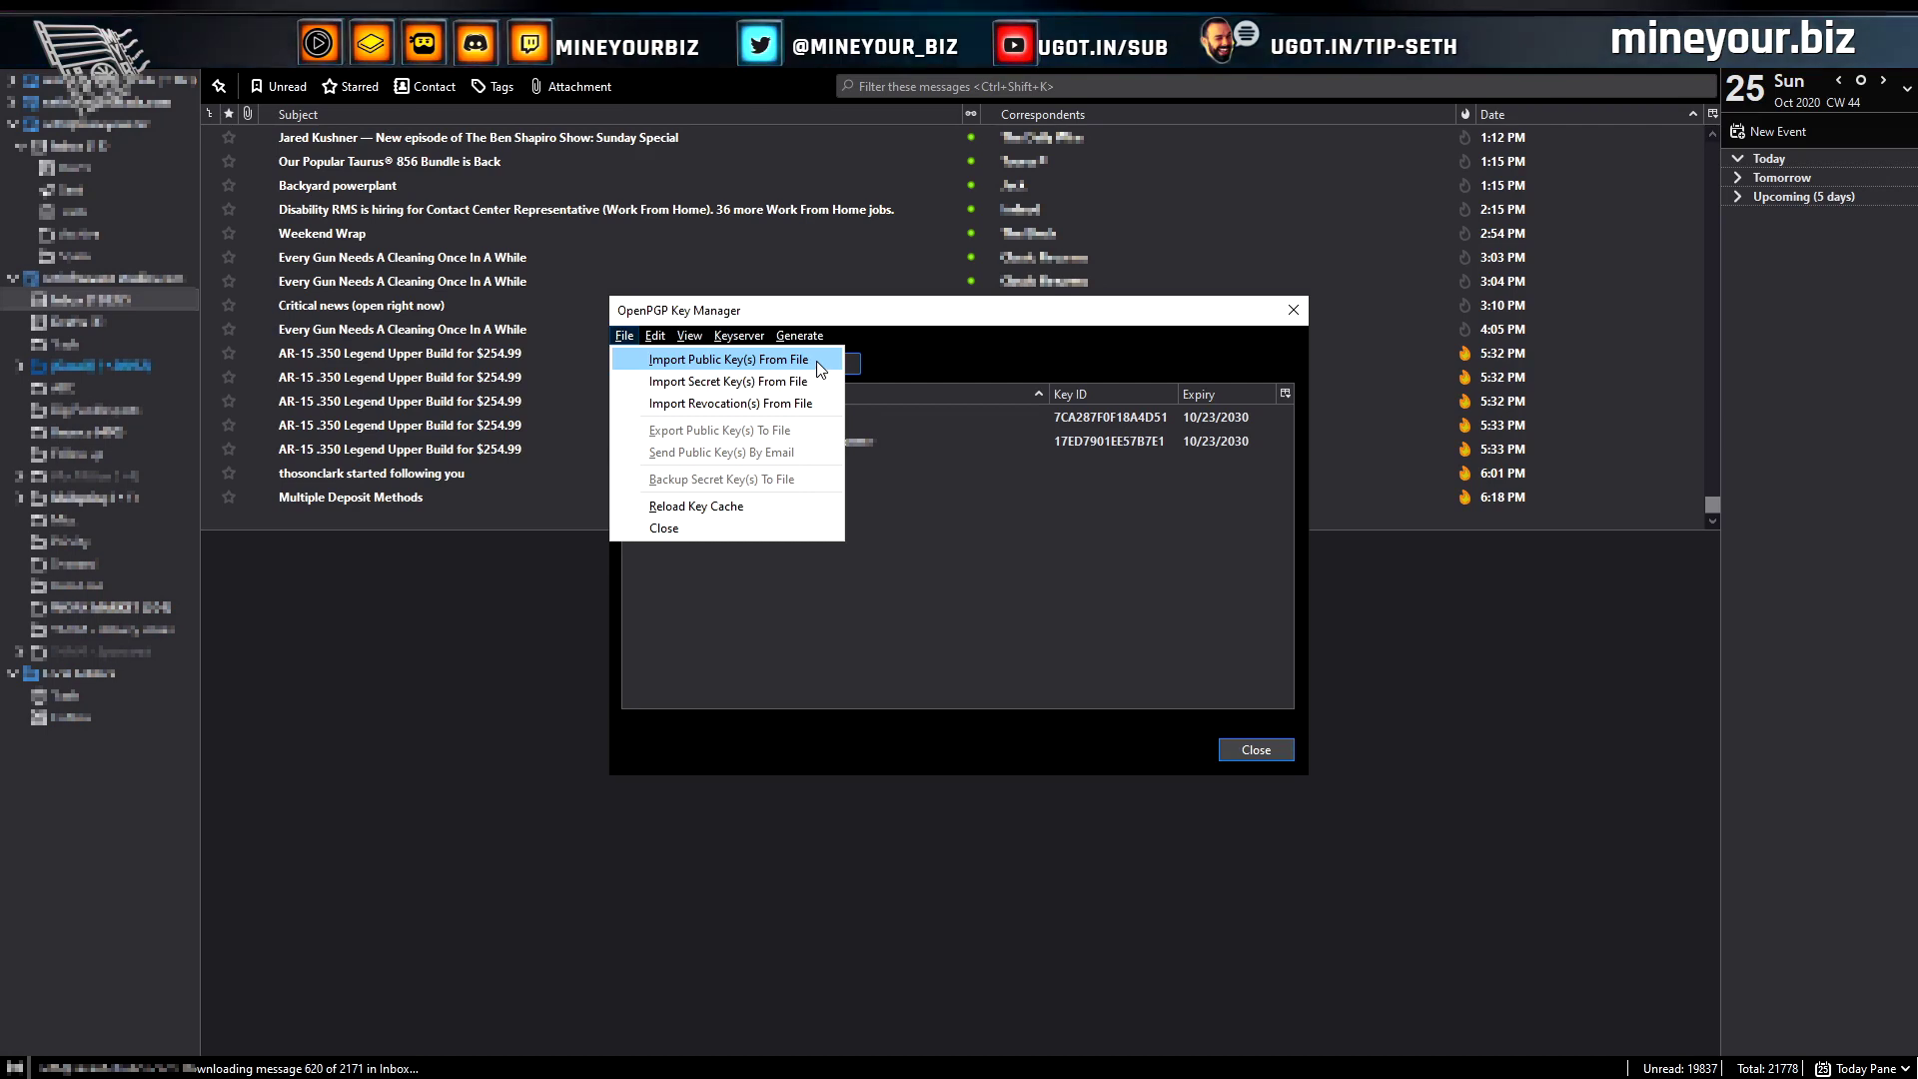
left_click(1249, 316)
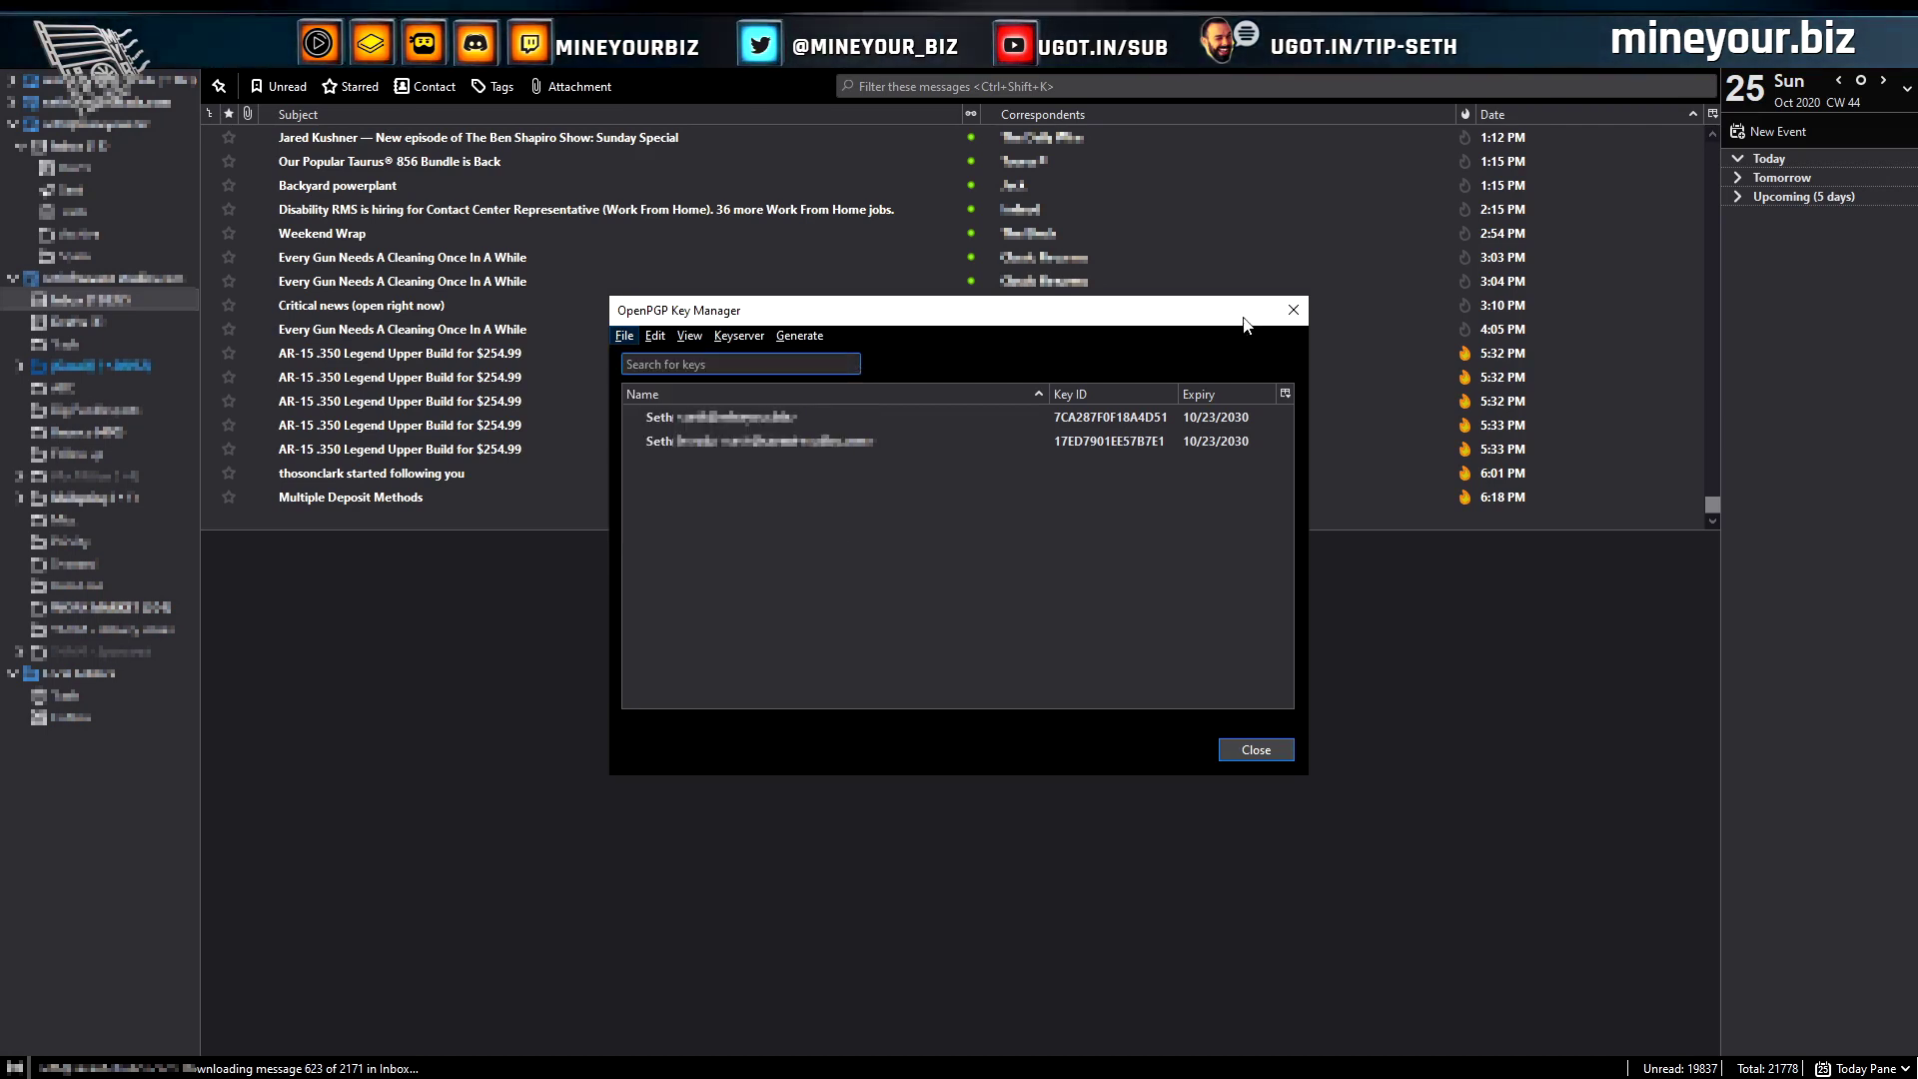
left_click(1293, 312)
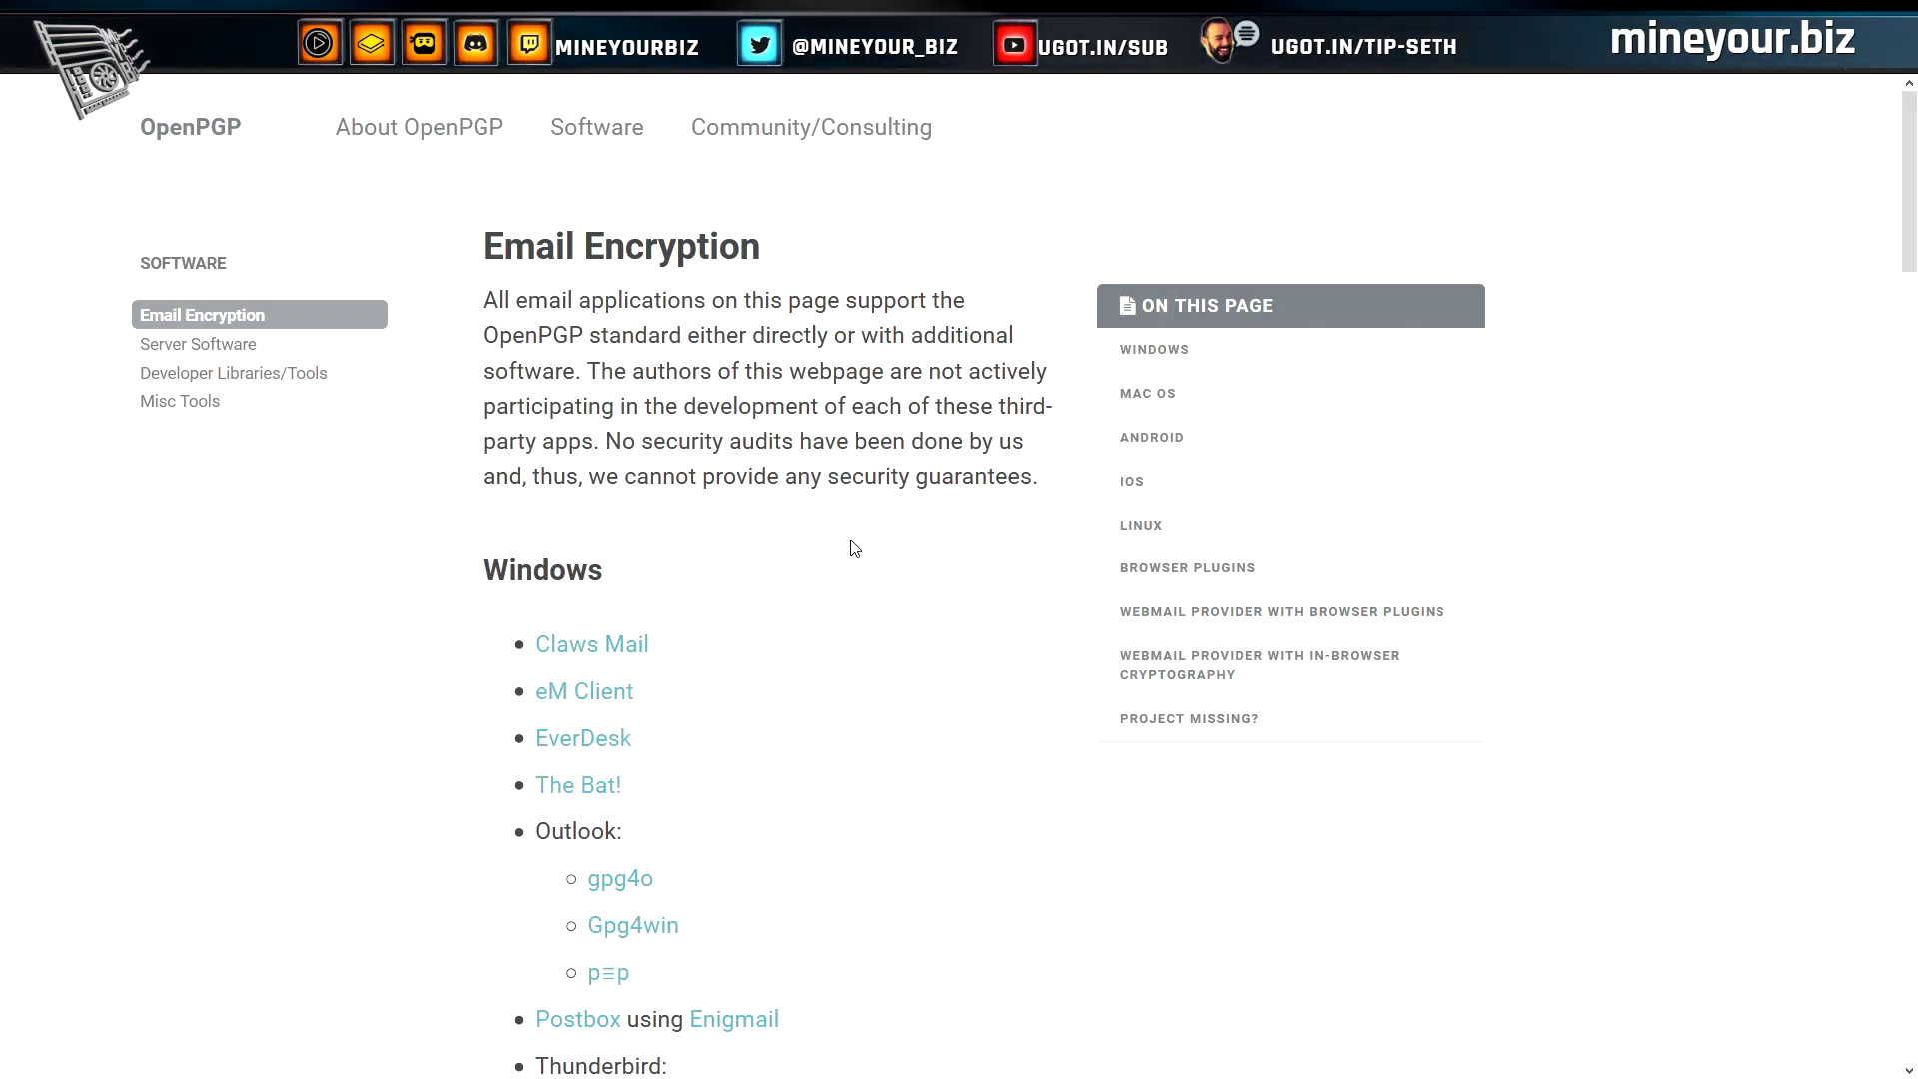
Scroll OpenPGP.org's Email Encryption list down to the Android and iOS clients
scroll(825, 600, "down", 10)
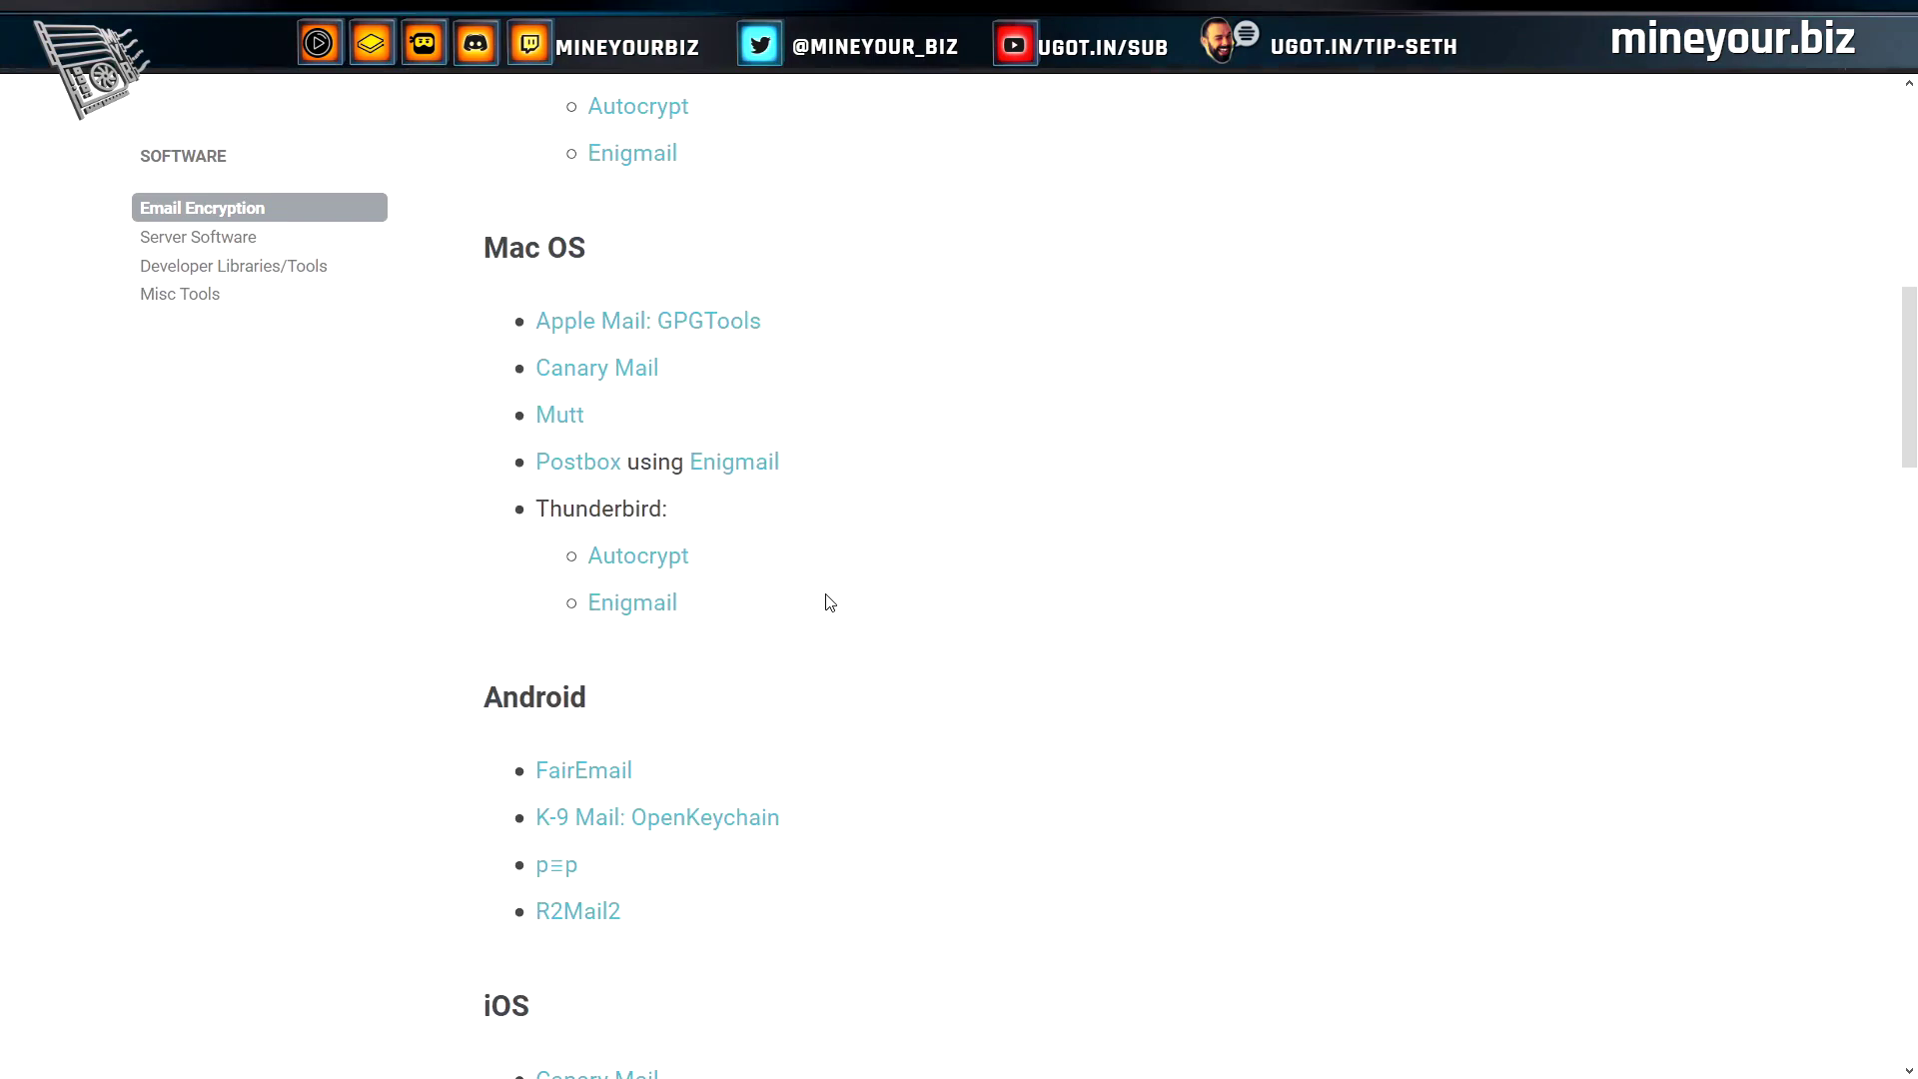
scroll(824, 600, "up", 10)
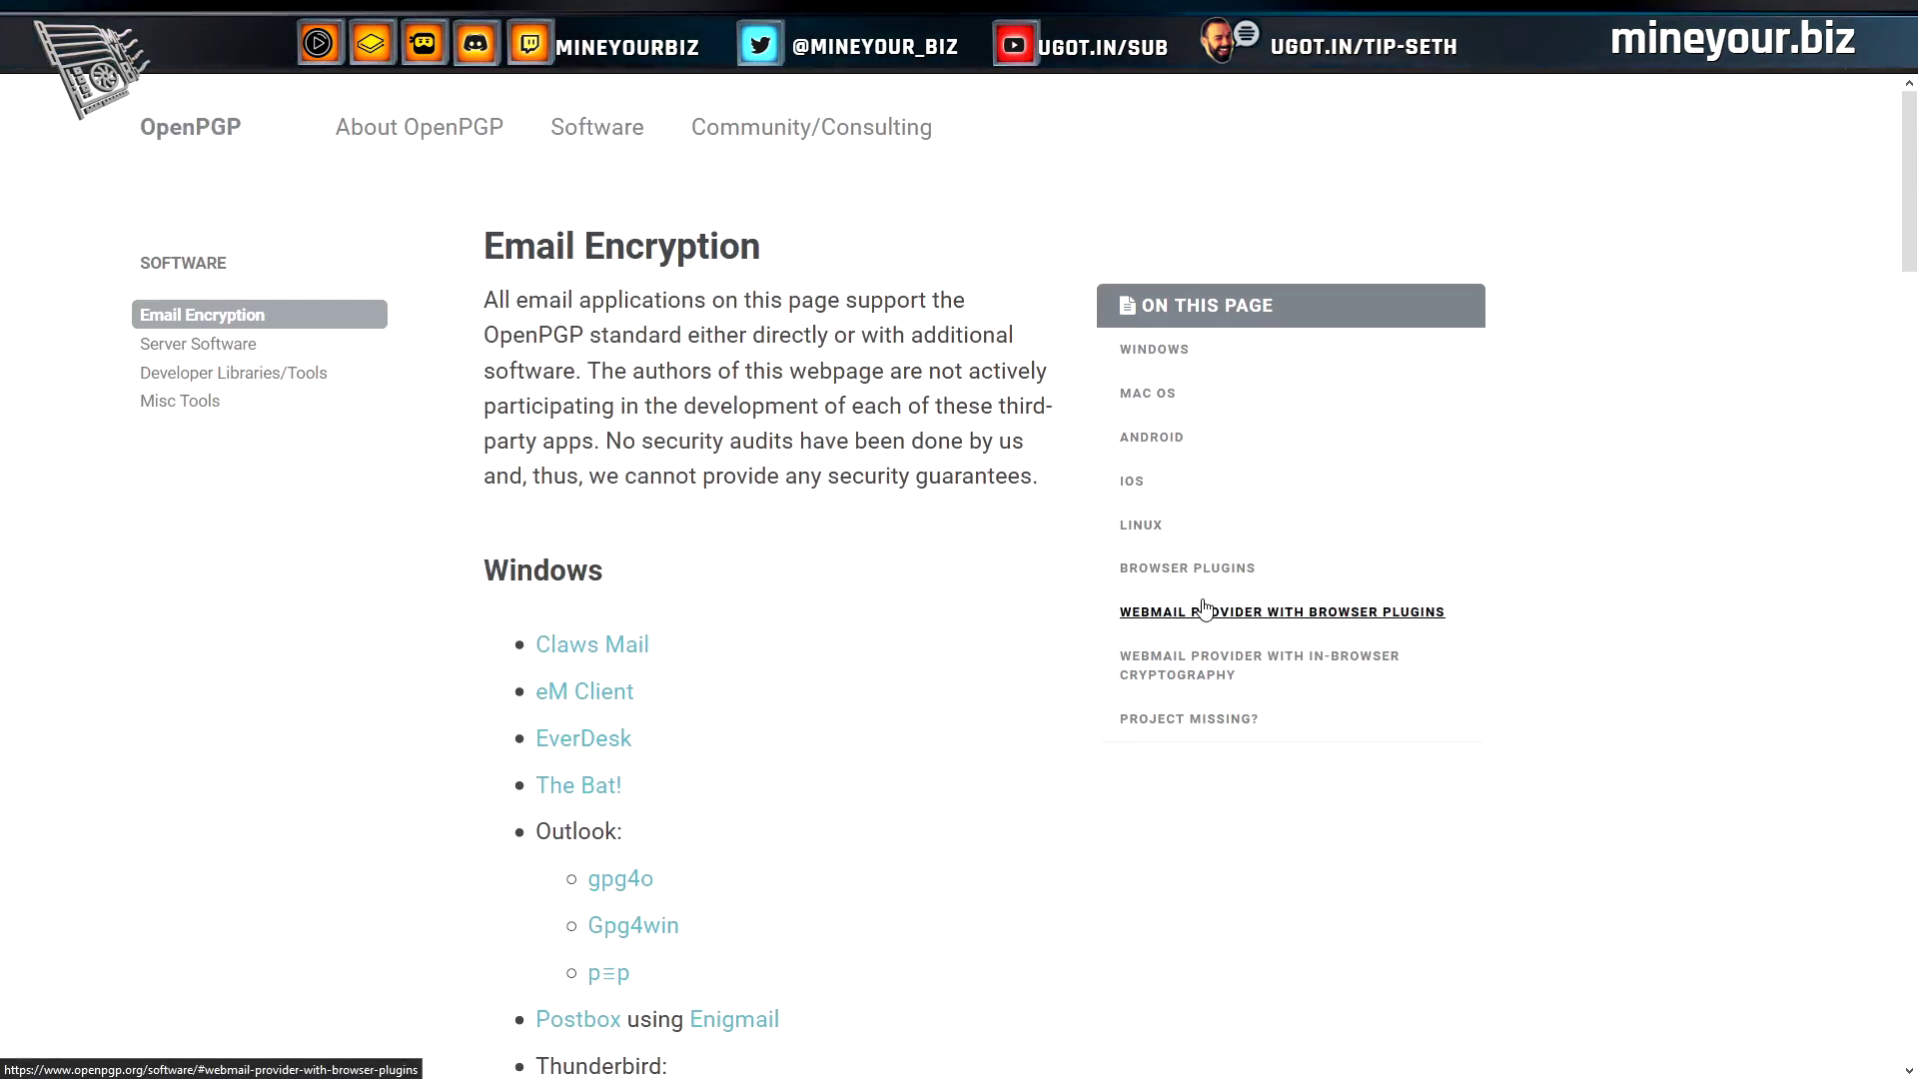
scroll(826, 753, "down", 8)
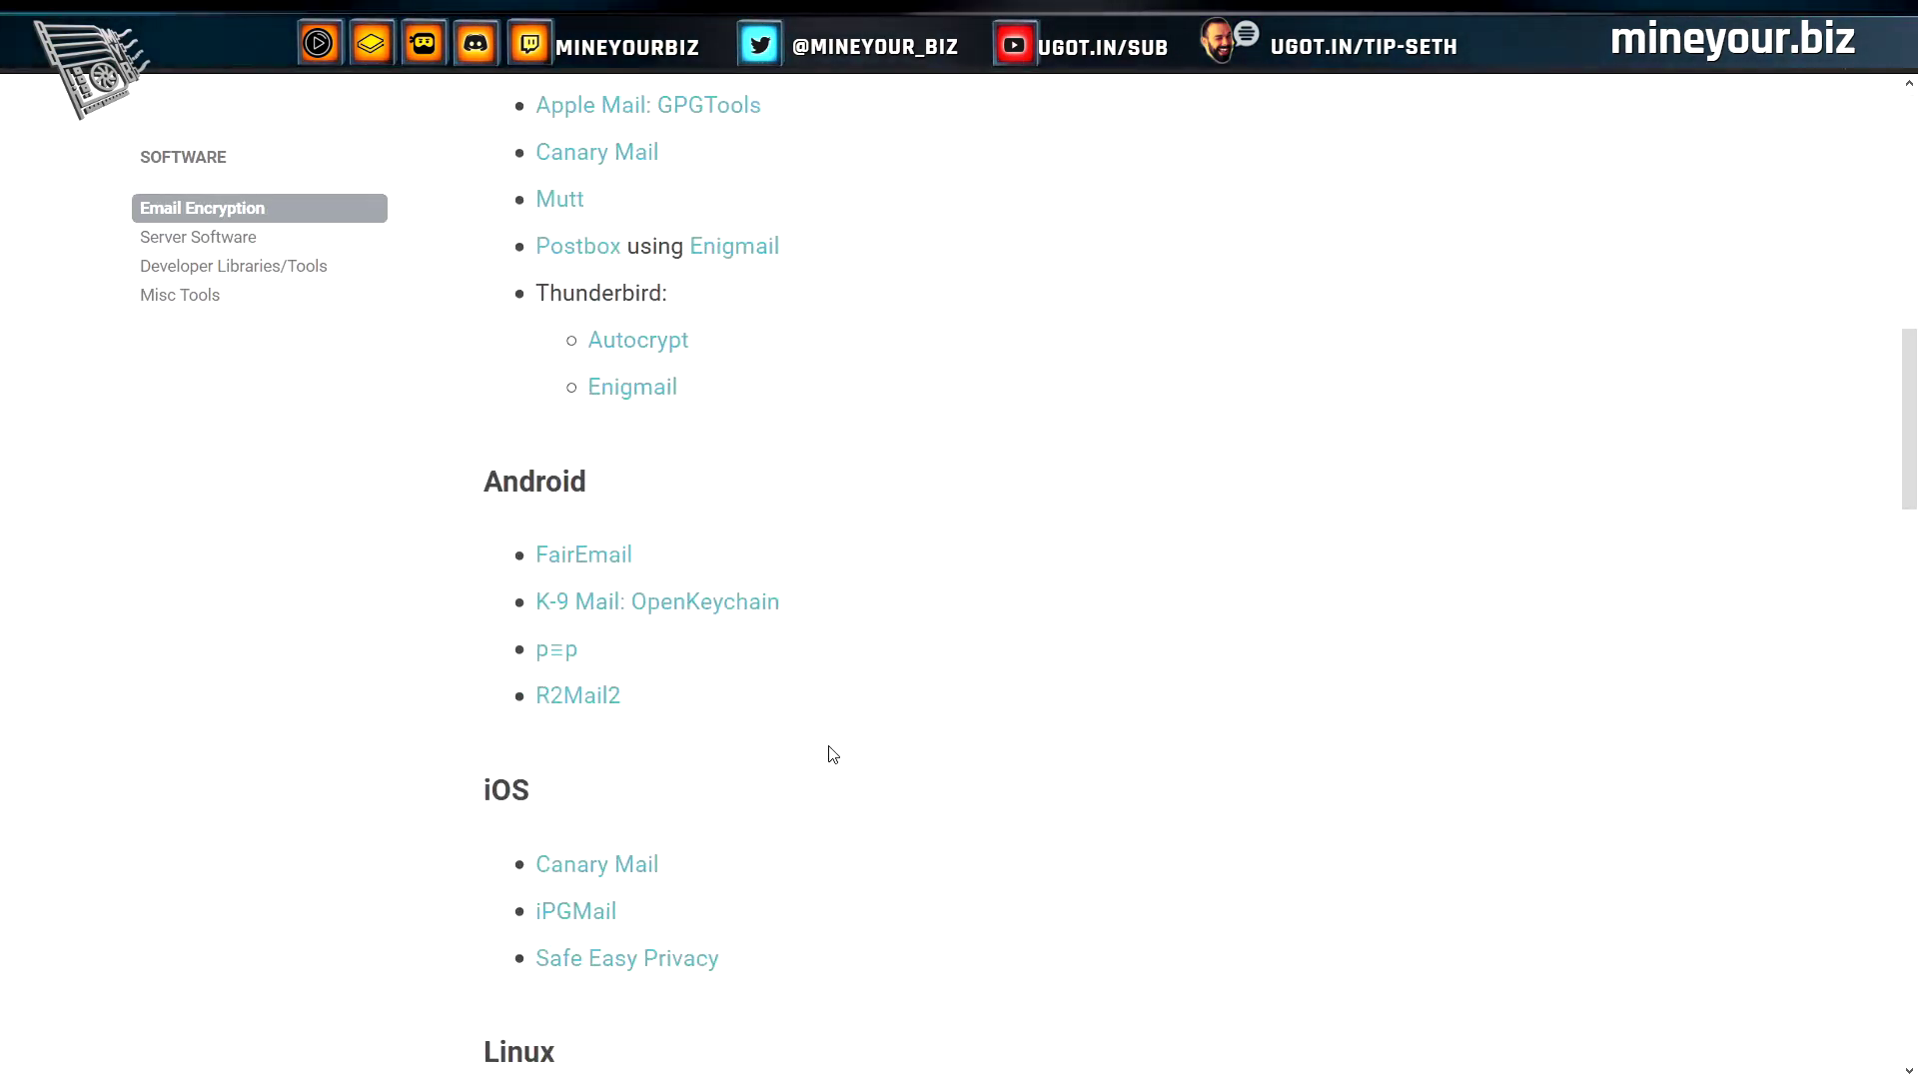
scroll(832, 754, "down", 10)
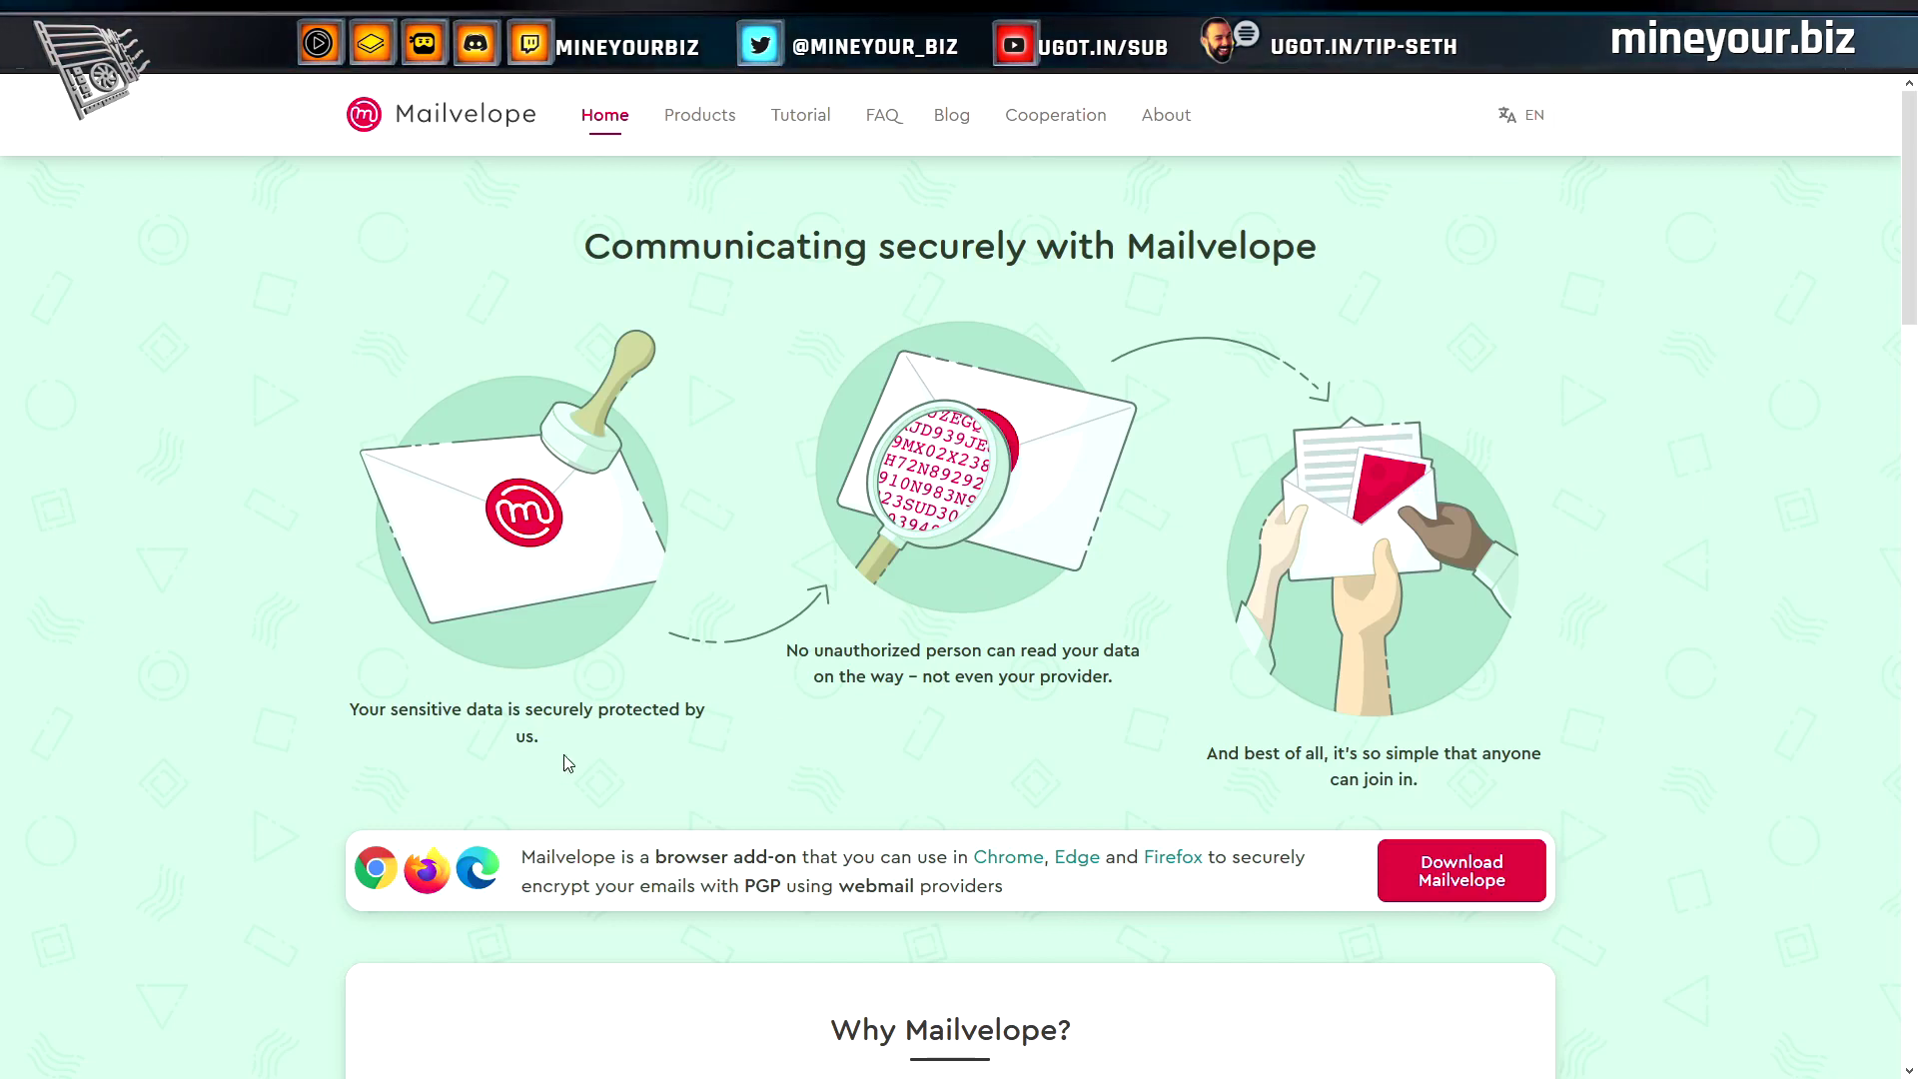
scroll(330, 813, "down", 2)
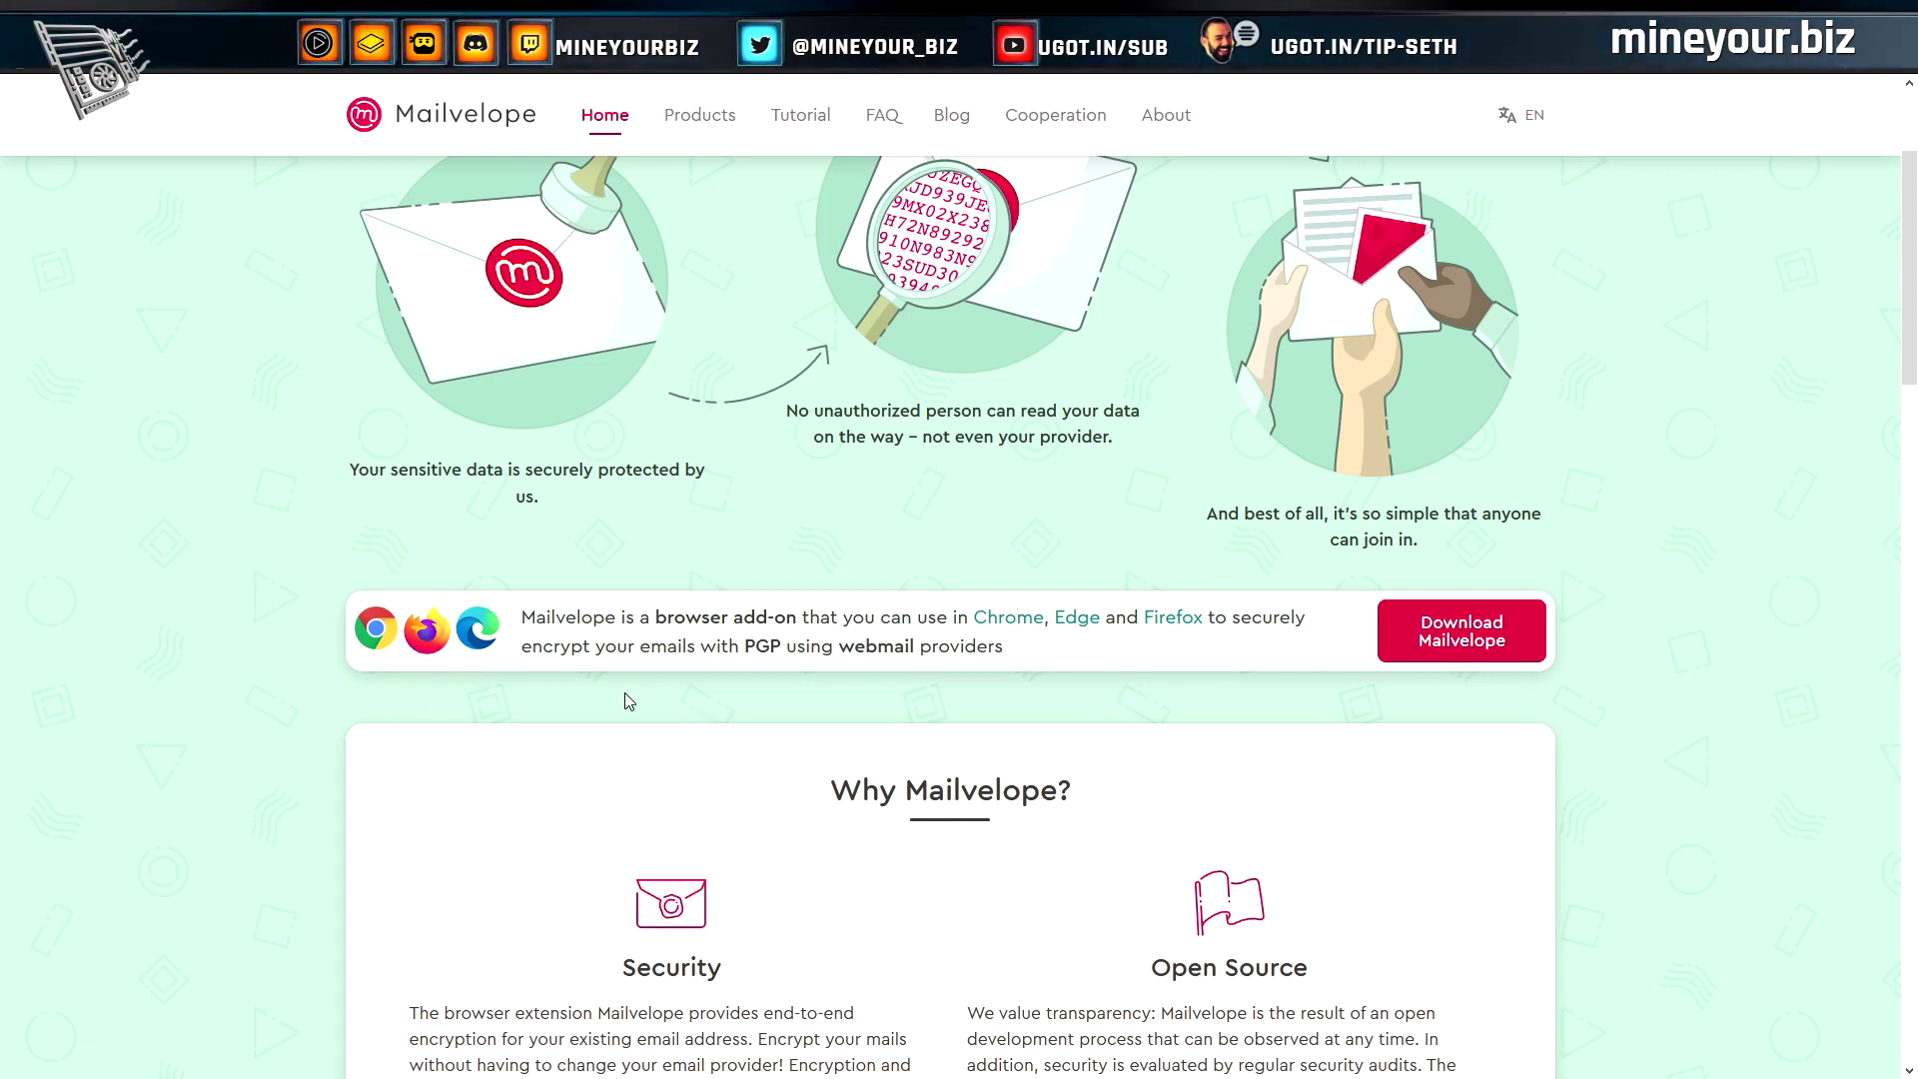
scroll(431, 661, "up", 2)
scroll(361, 699, "down", 3)
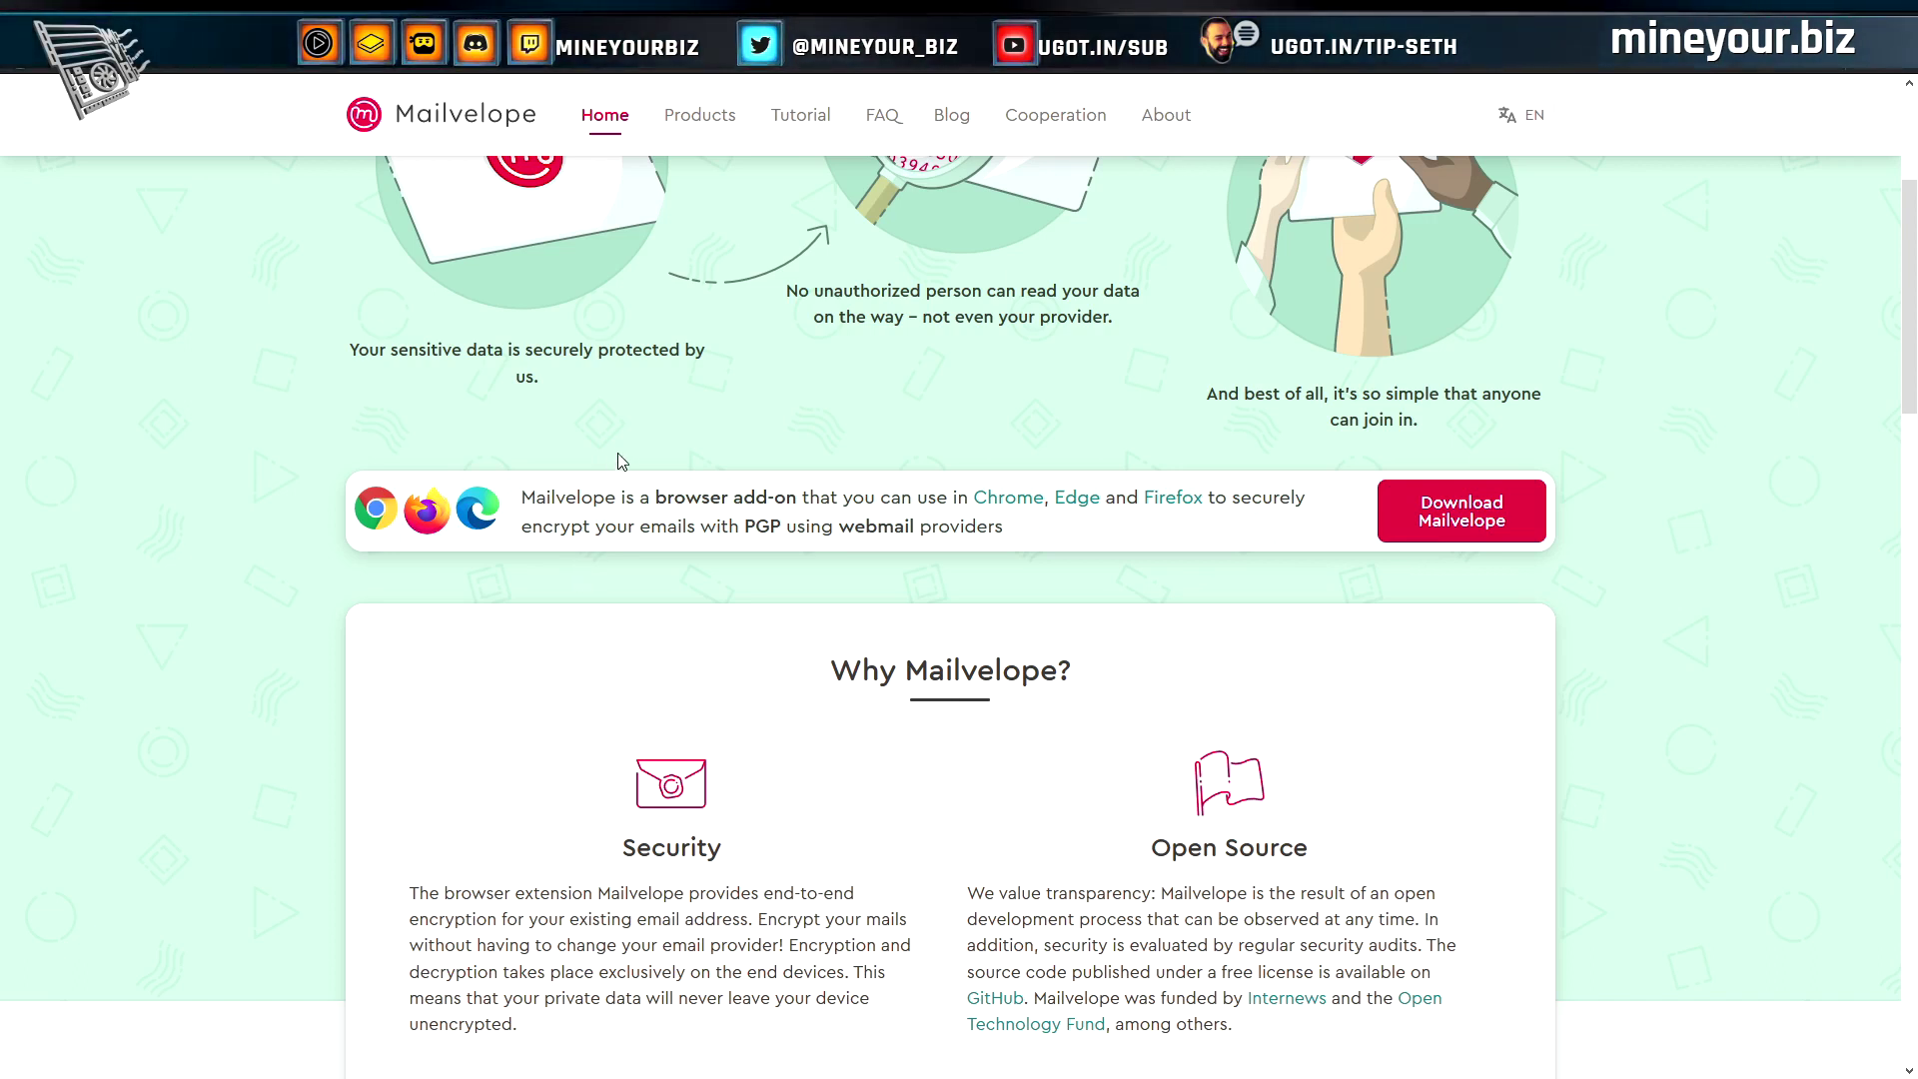
scroll(302, 569, "down", 4)
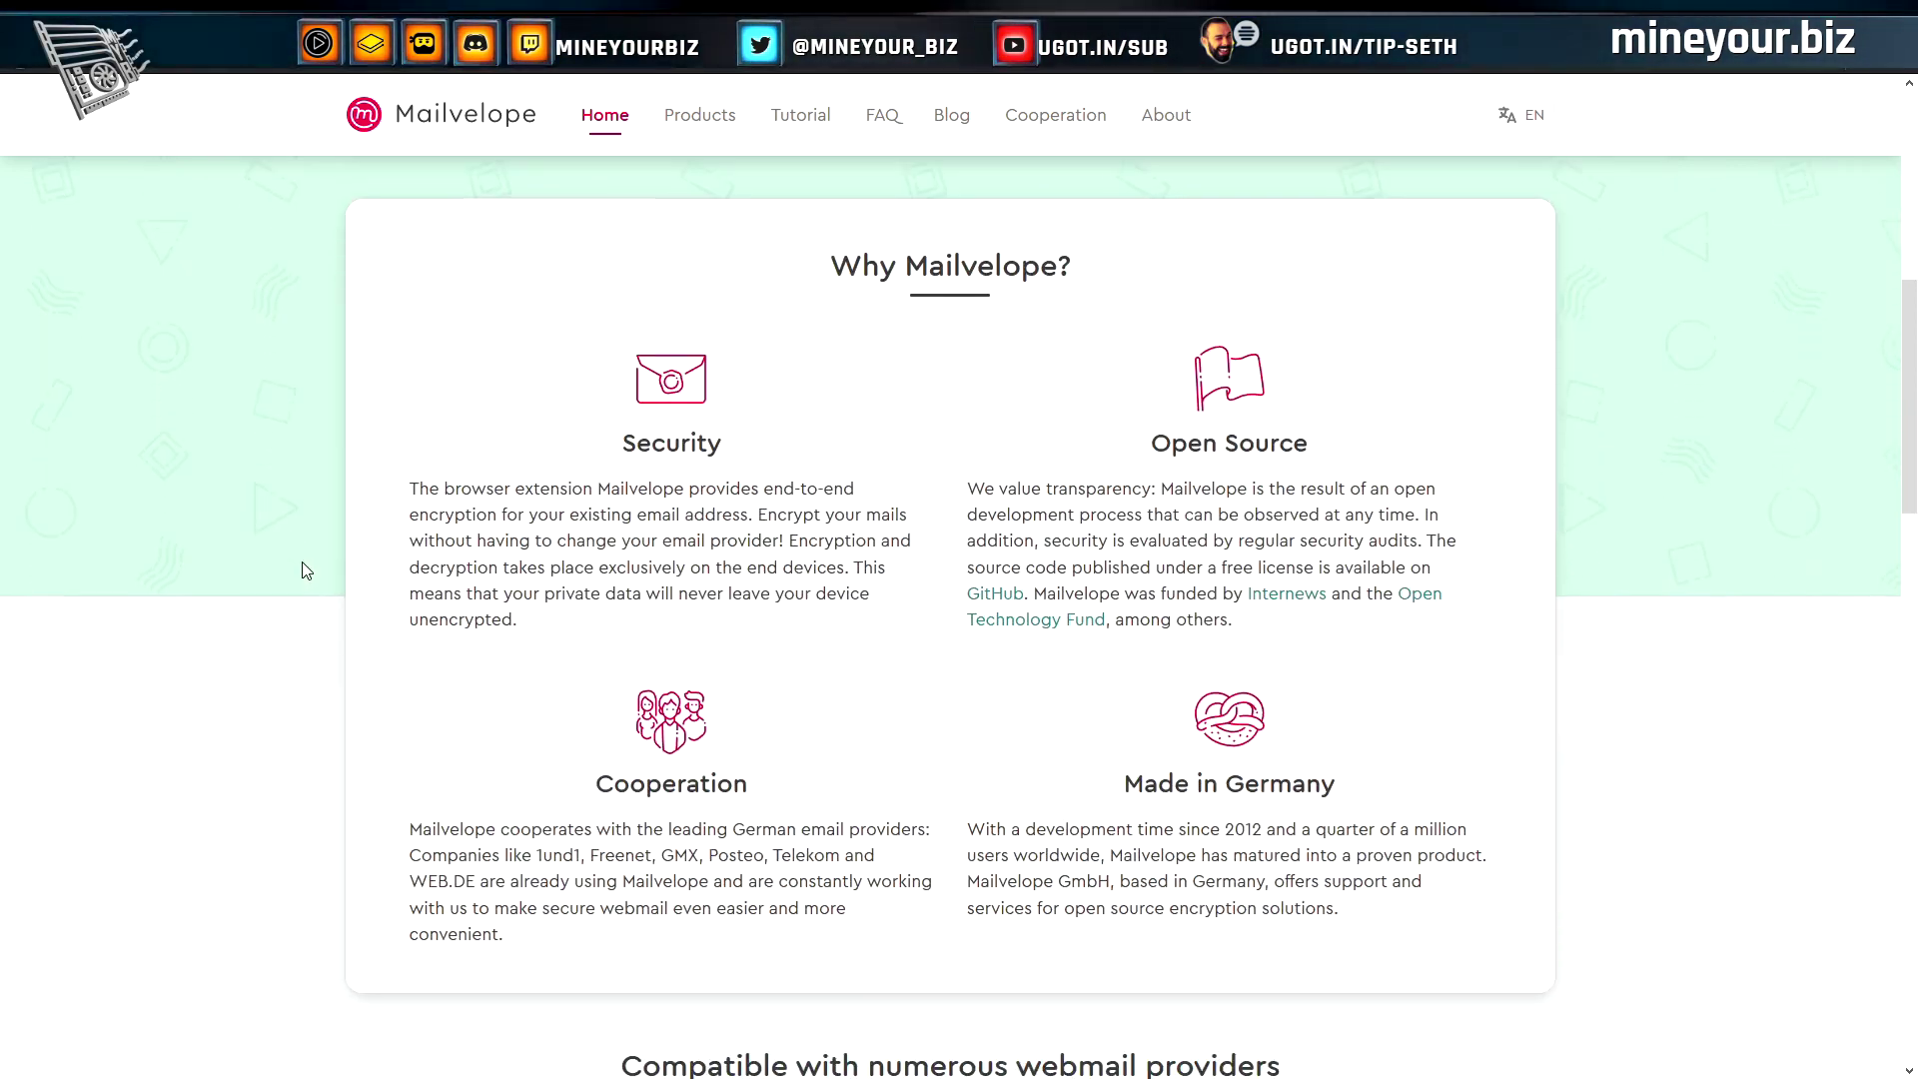
Scroll down through the rest of the Mailvelope homepage, then back up a little
scroll(301, 570, "down", 8)
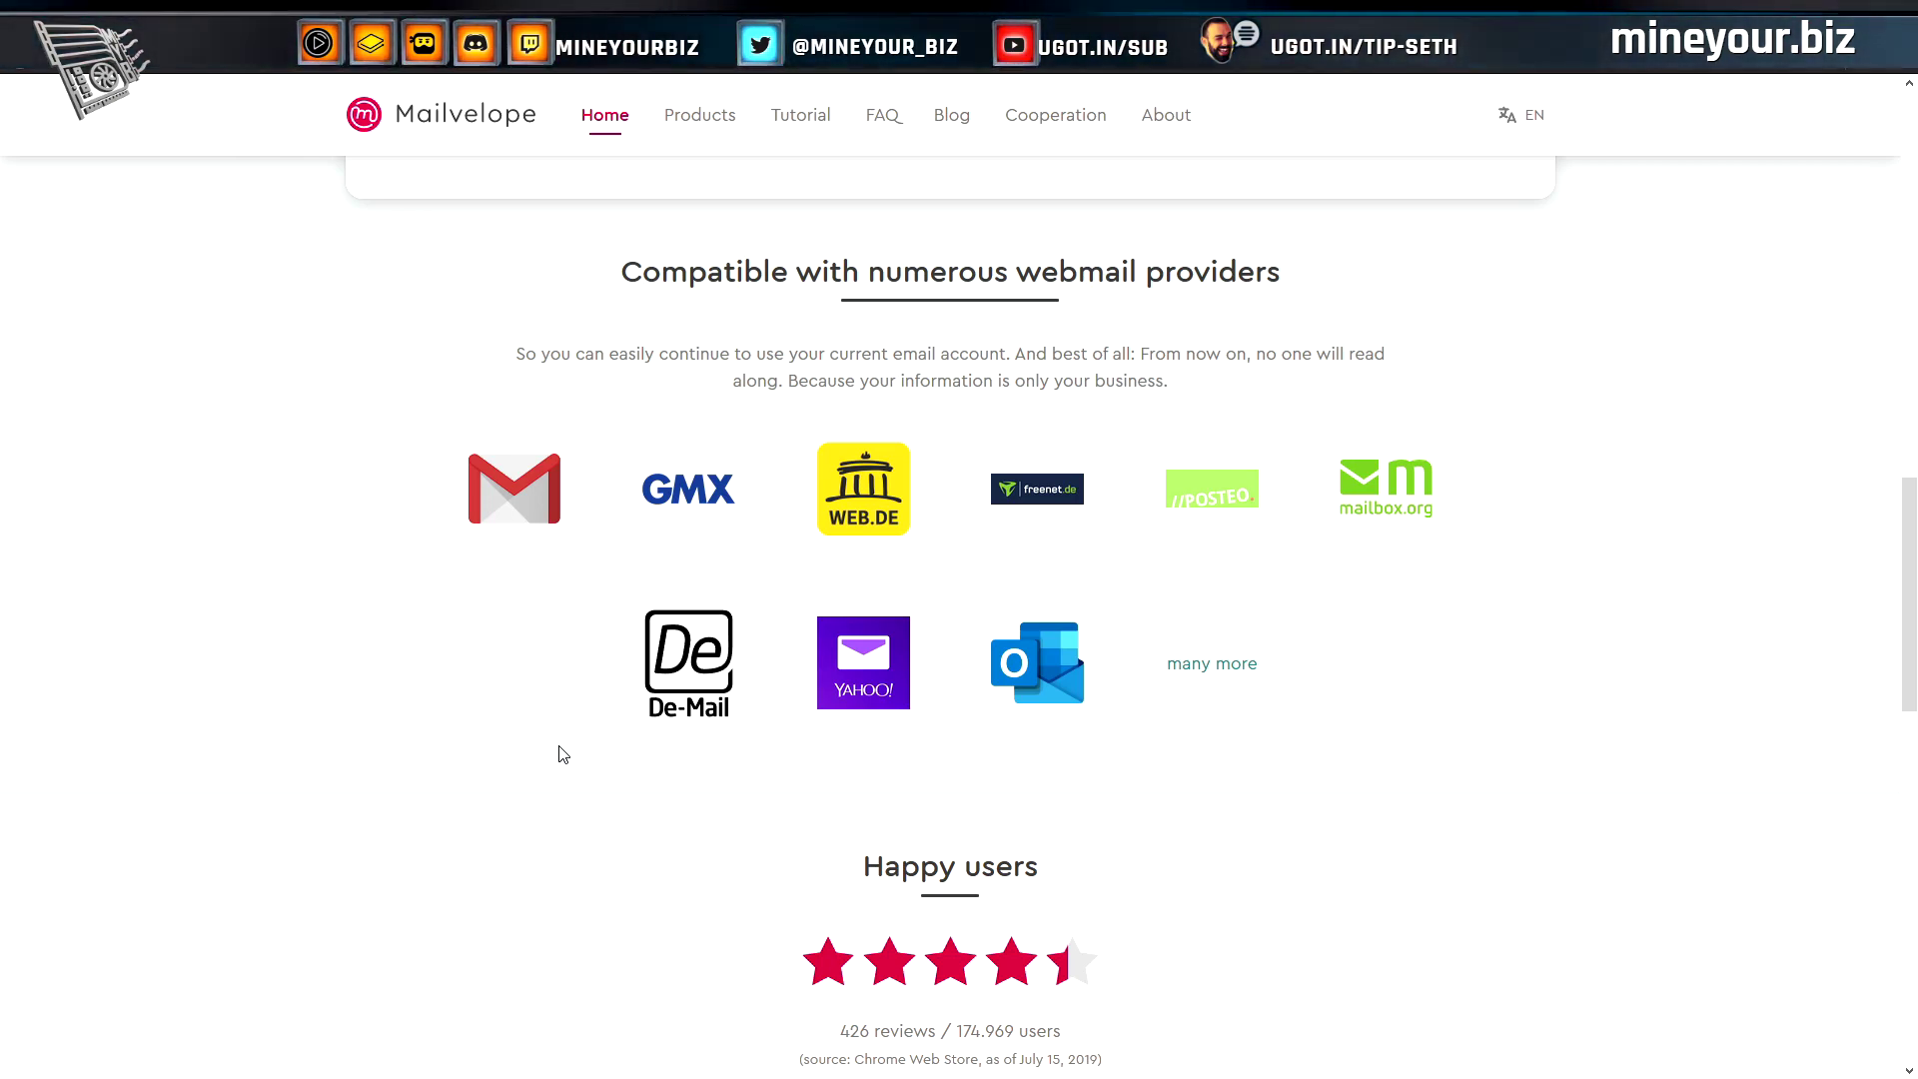
scroll(563, 755, "down", 15)
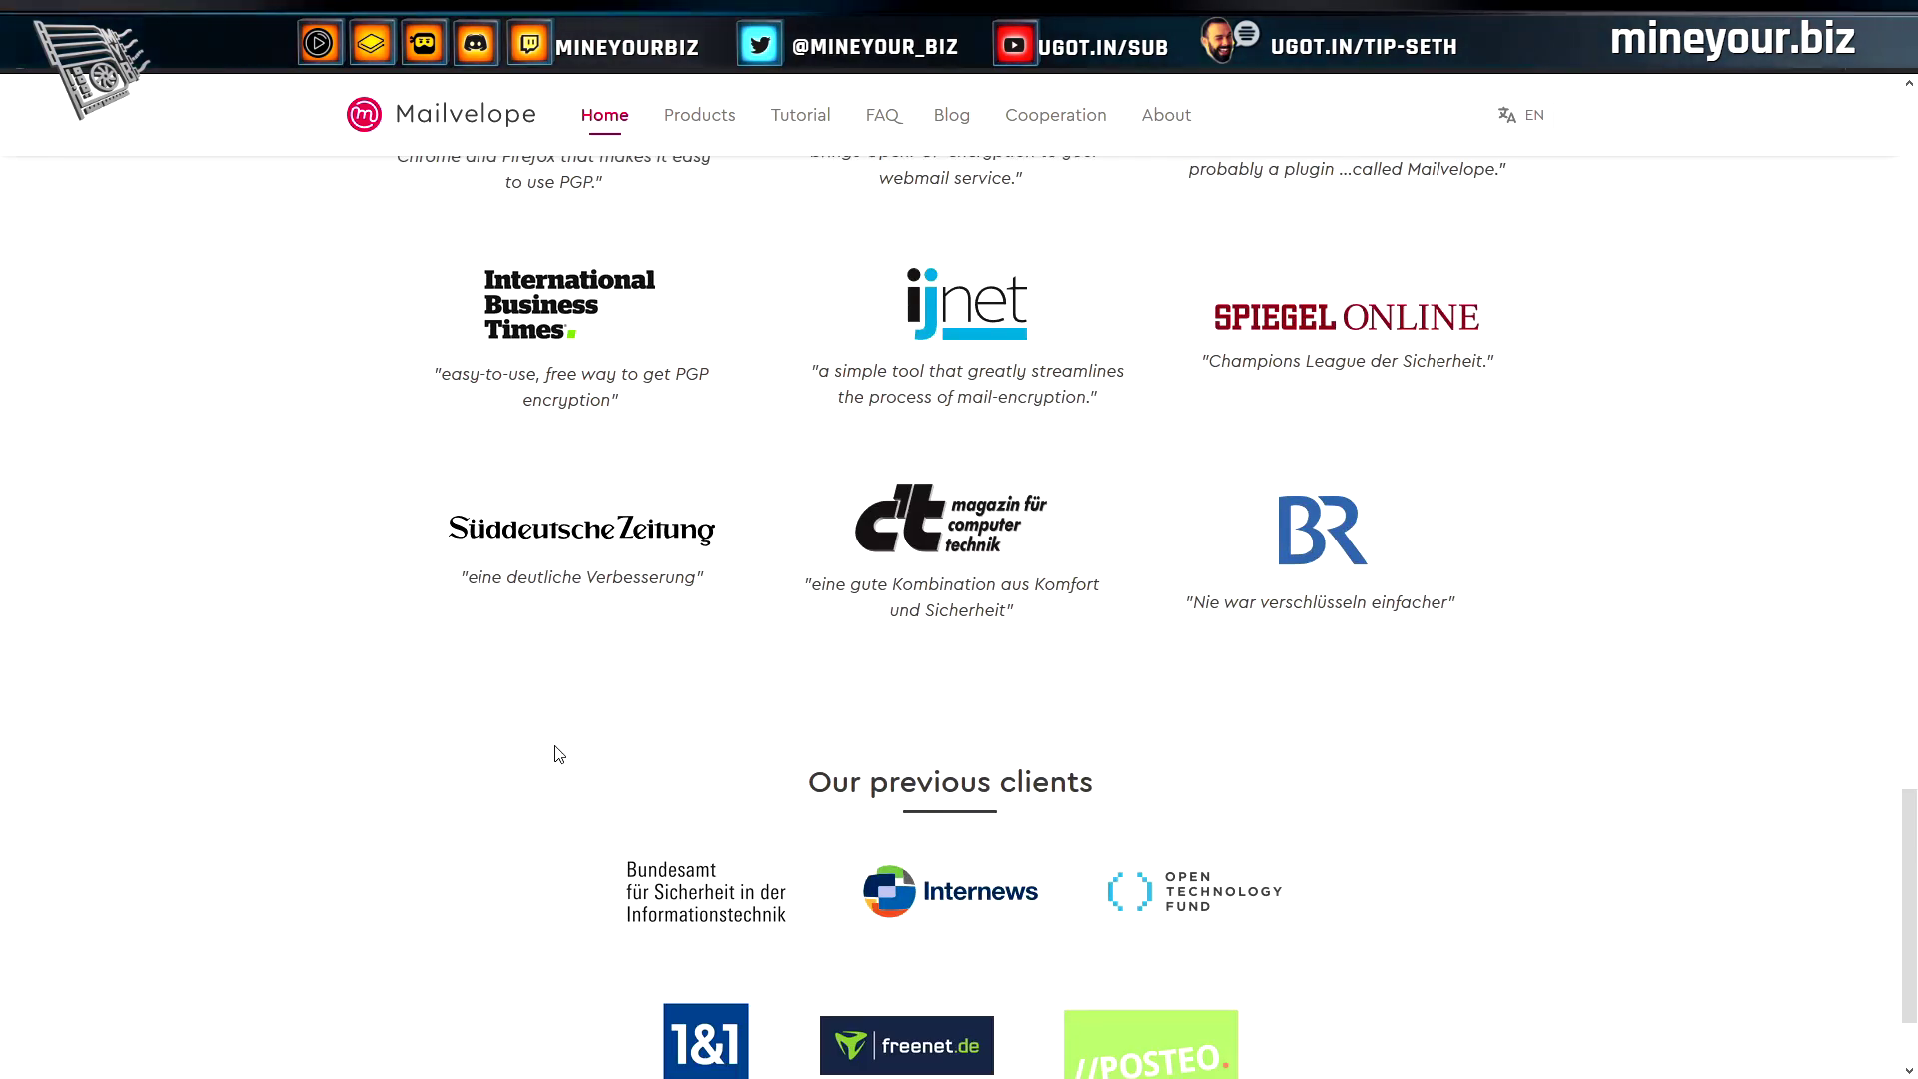
scroll(560, 755, "up", 15)
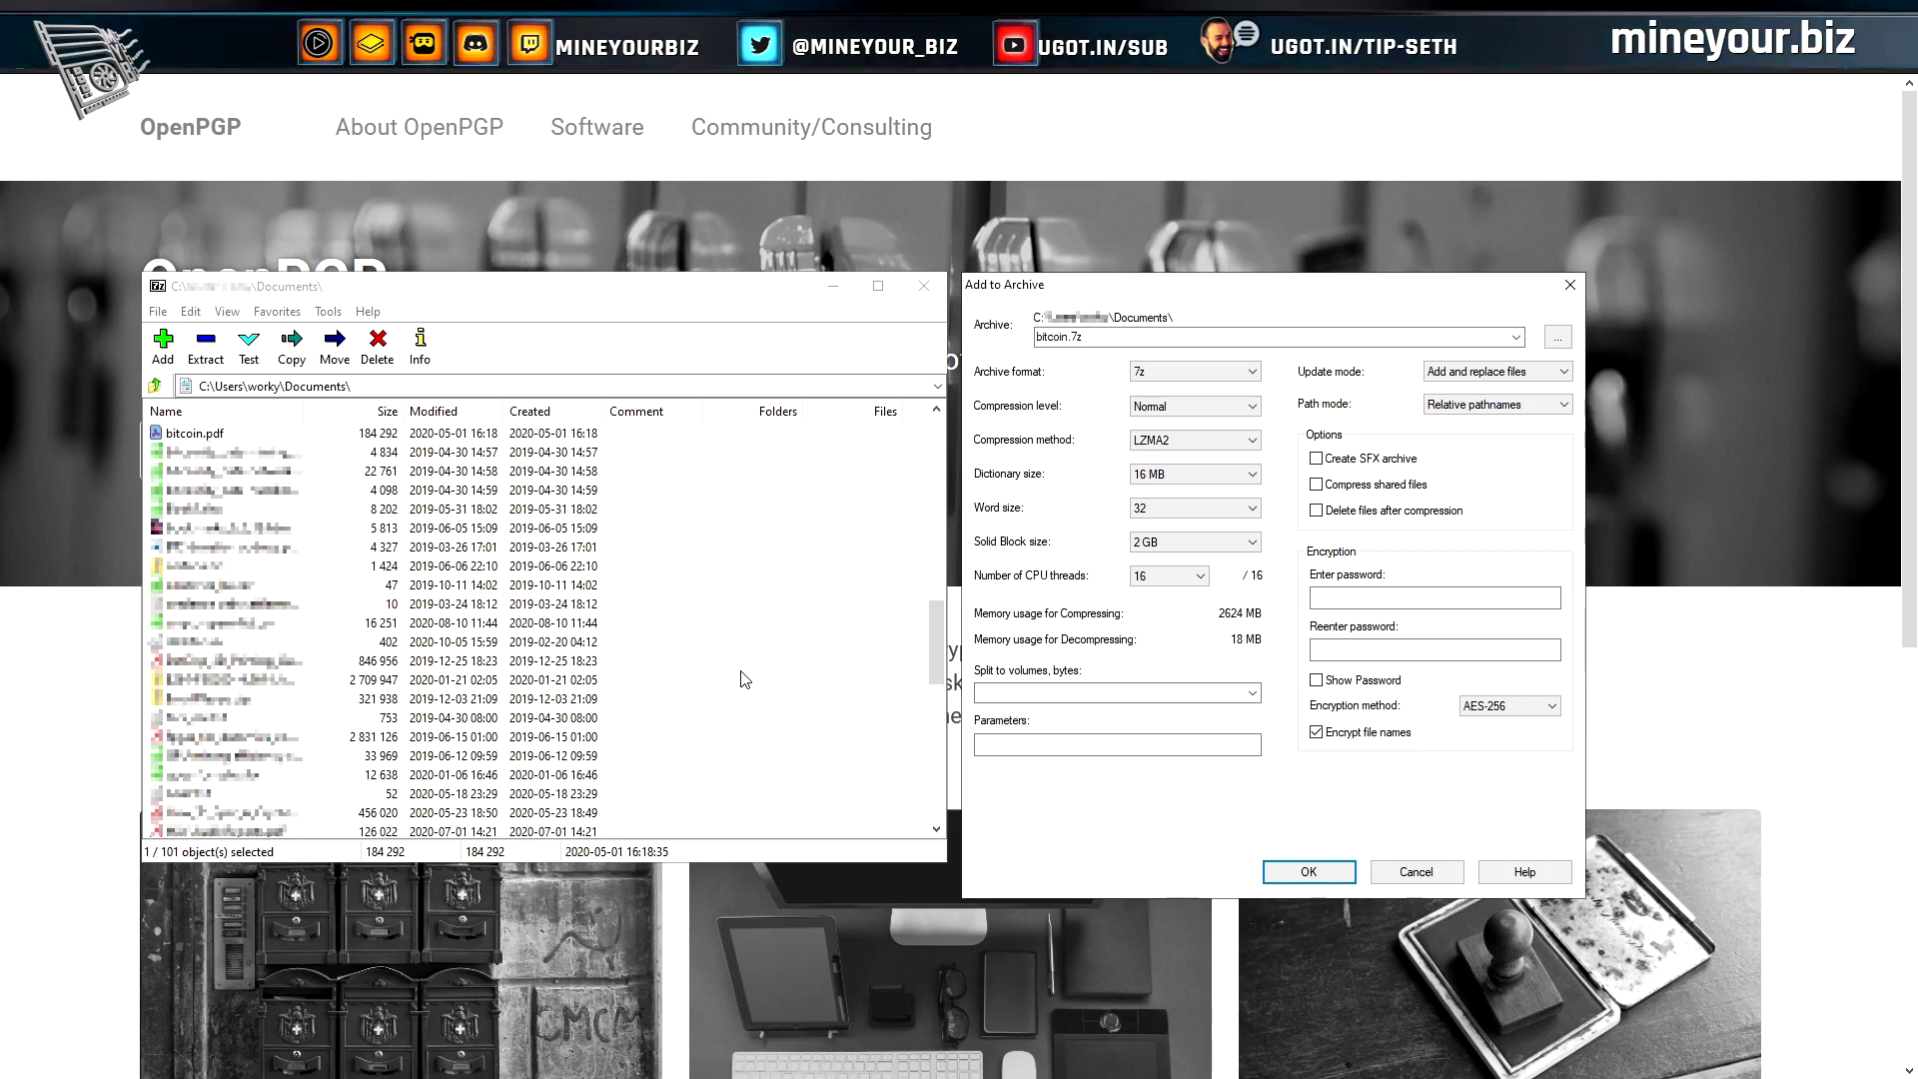
Try zip format and ZipCrypto, then settle on 7z format with AES-256 encryption
left_click(497, 297)
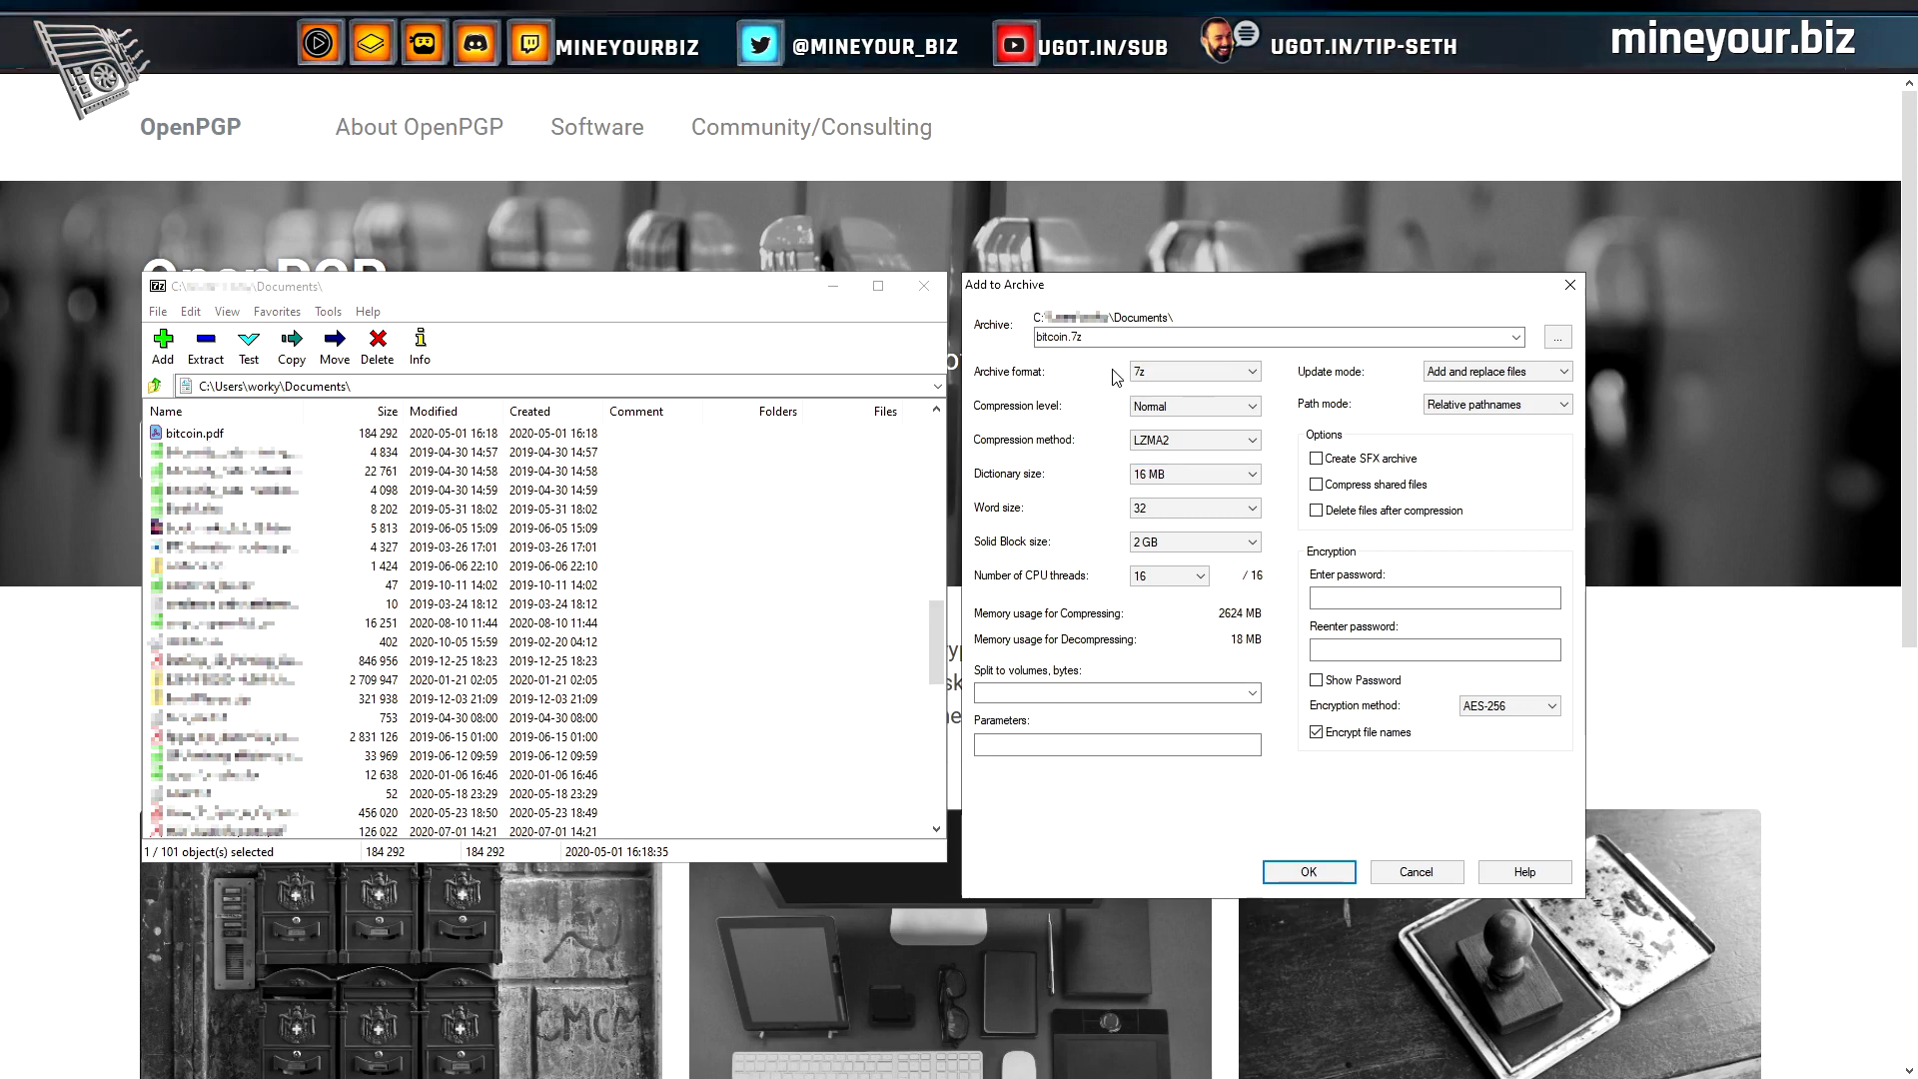
double_click(1102, 339)
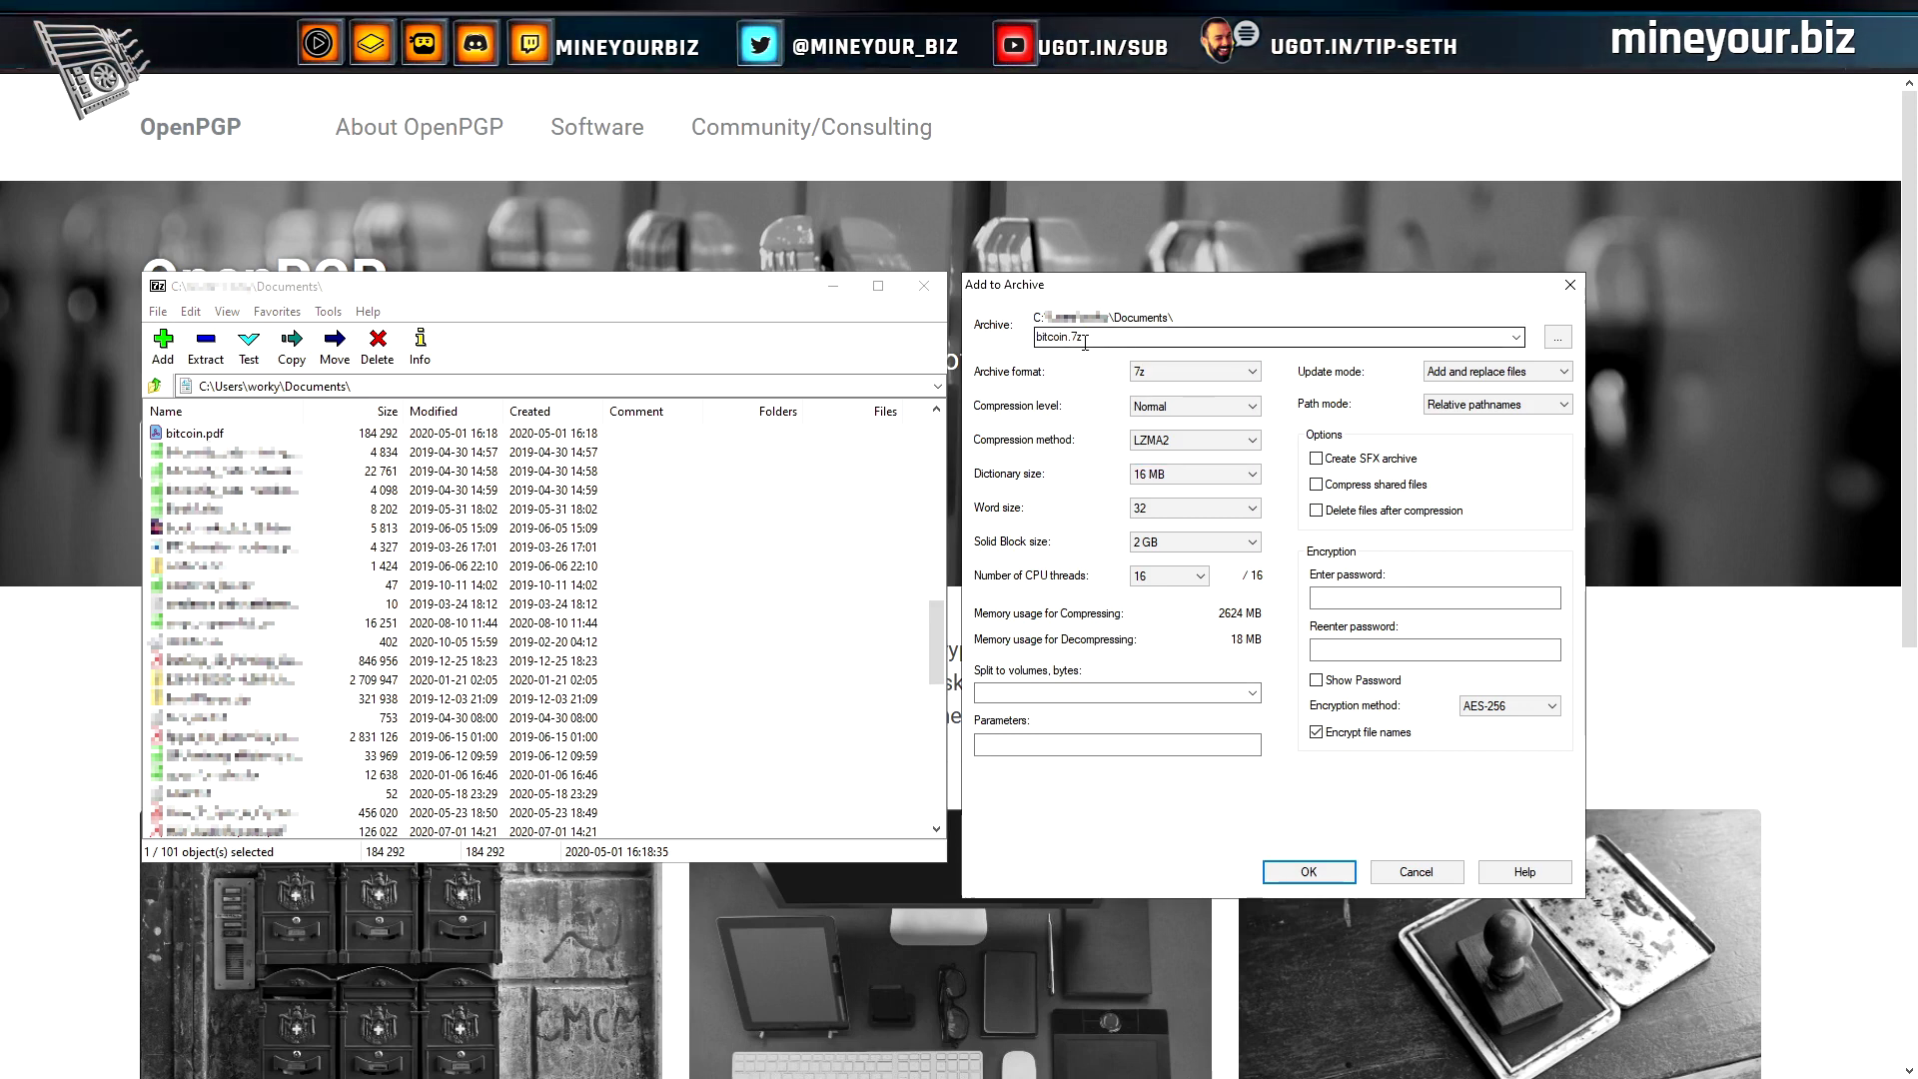
left_click(1251, 371)
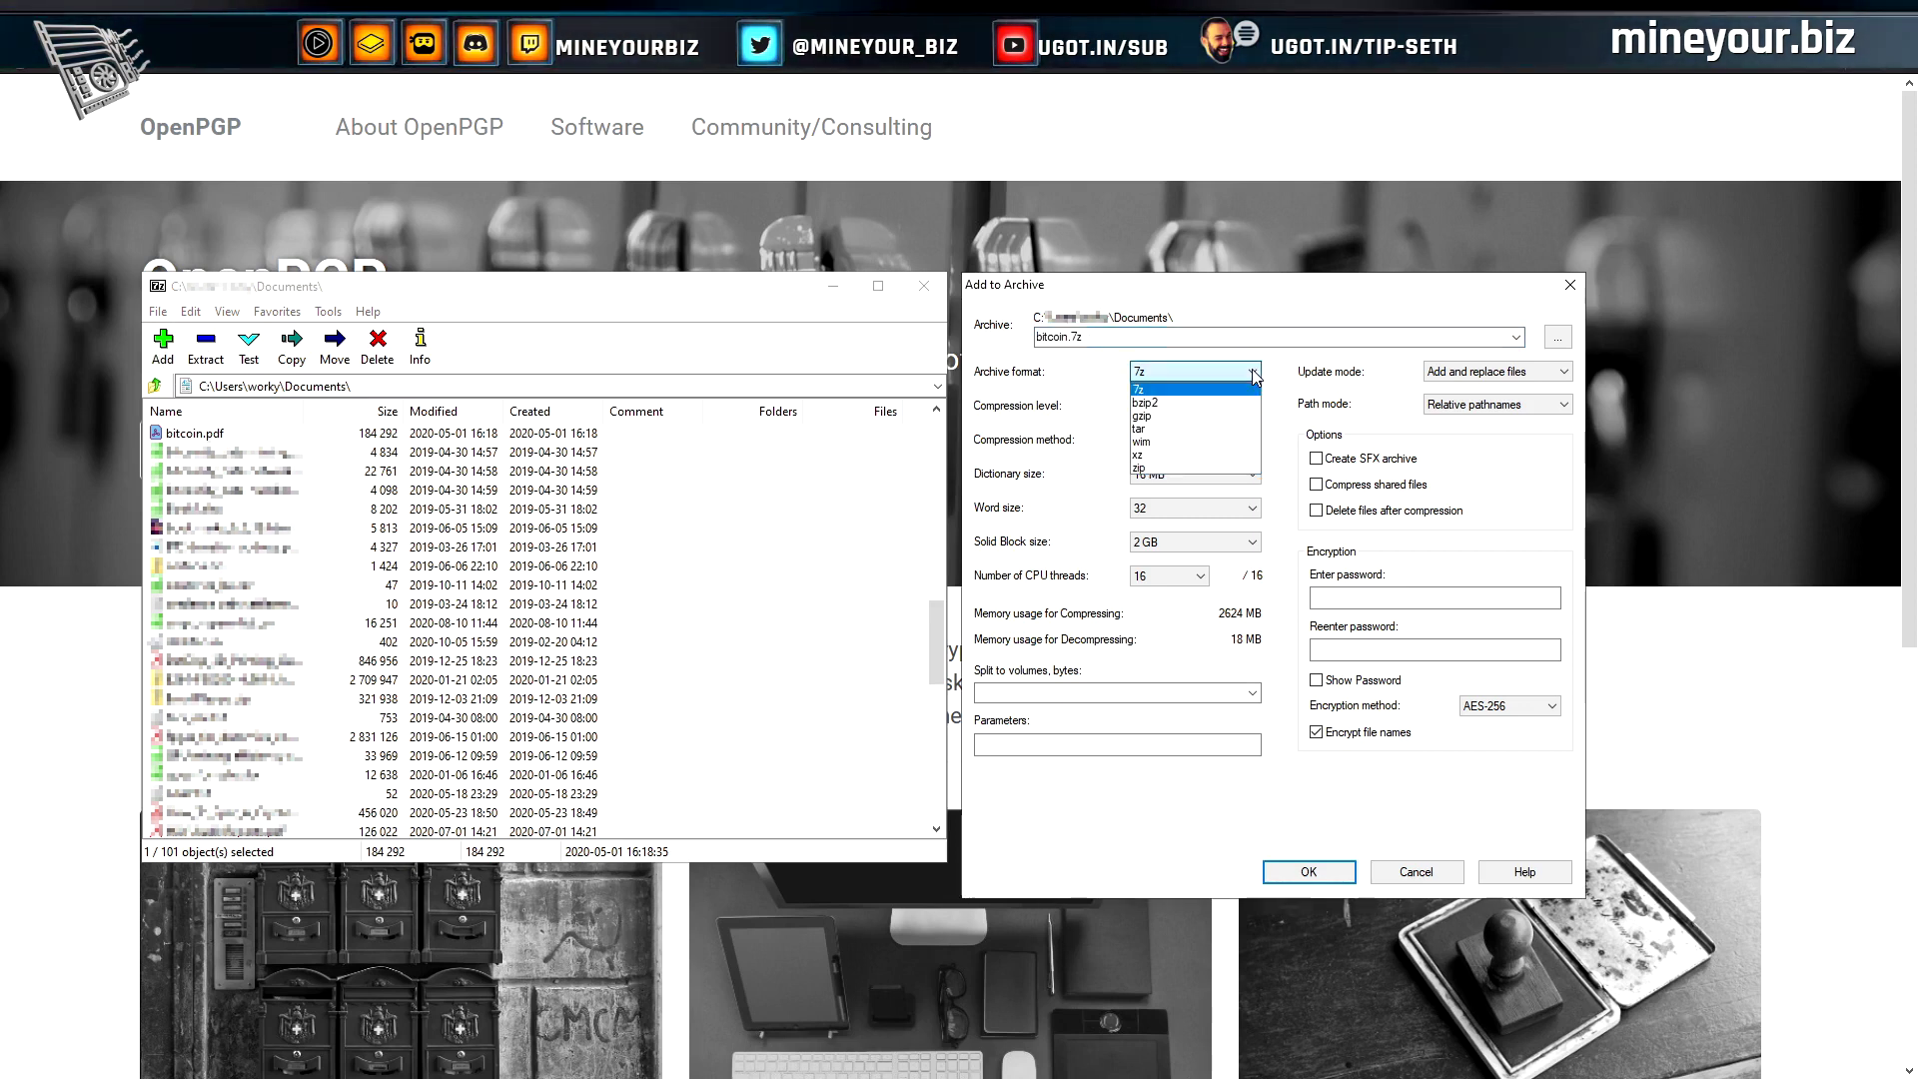
left_click(1174, 470)
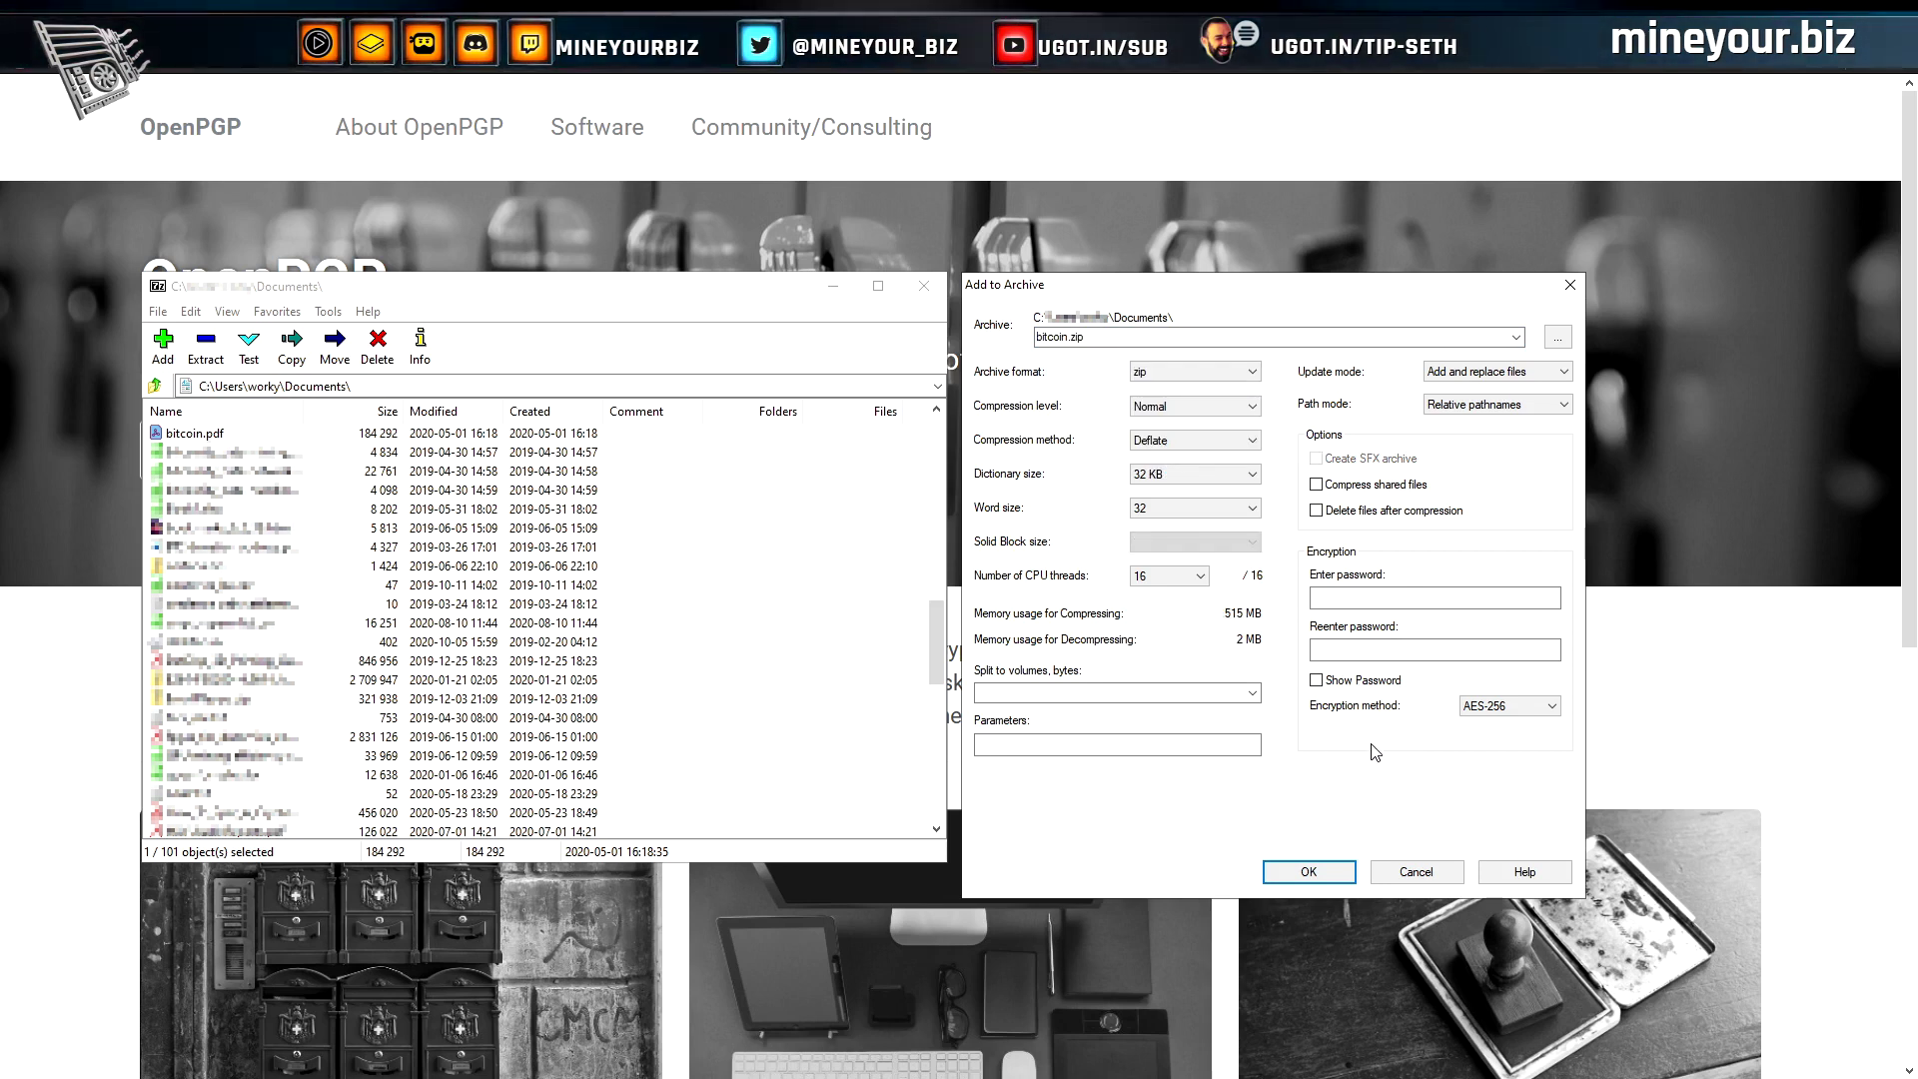
left_click(1549, 708)
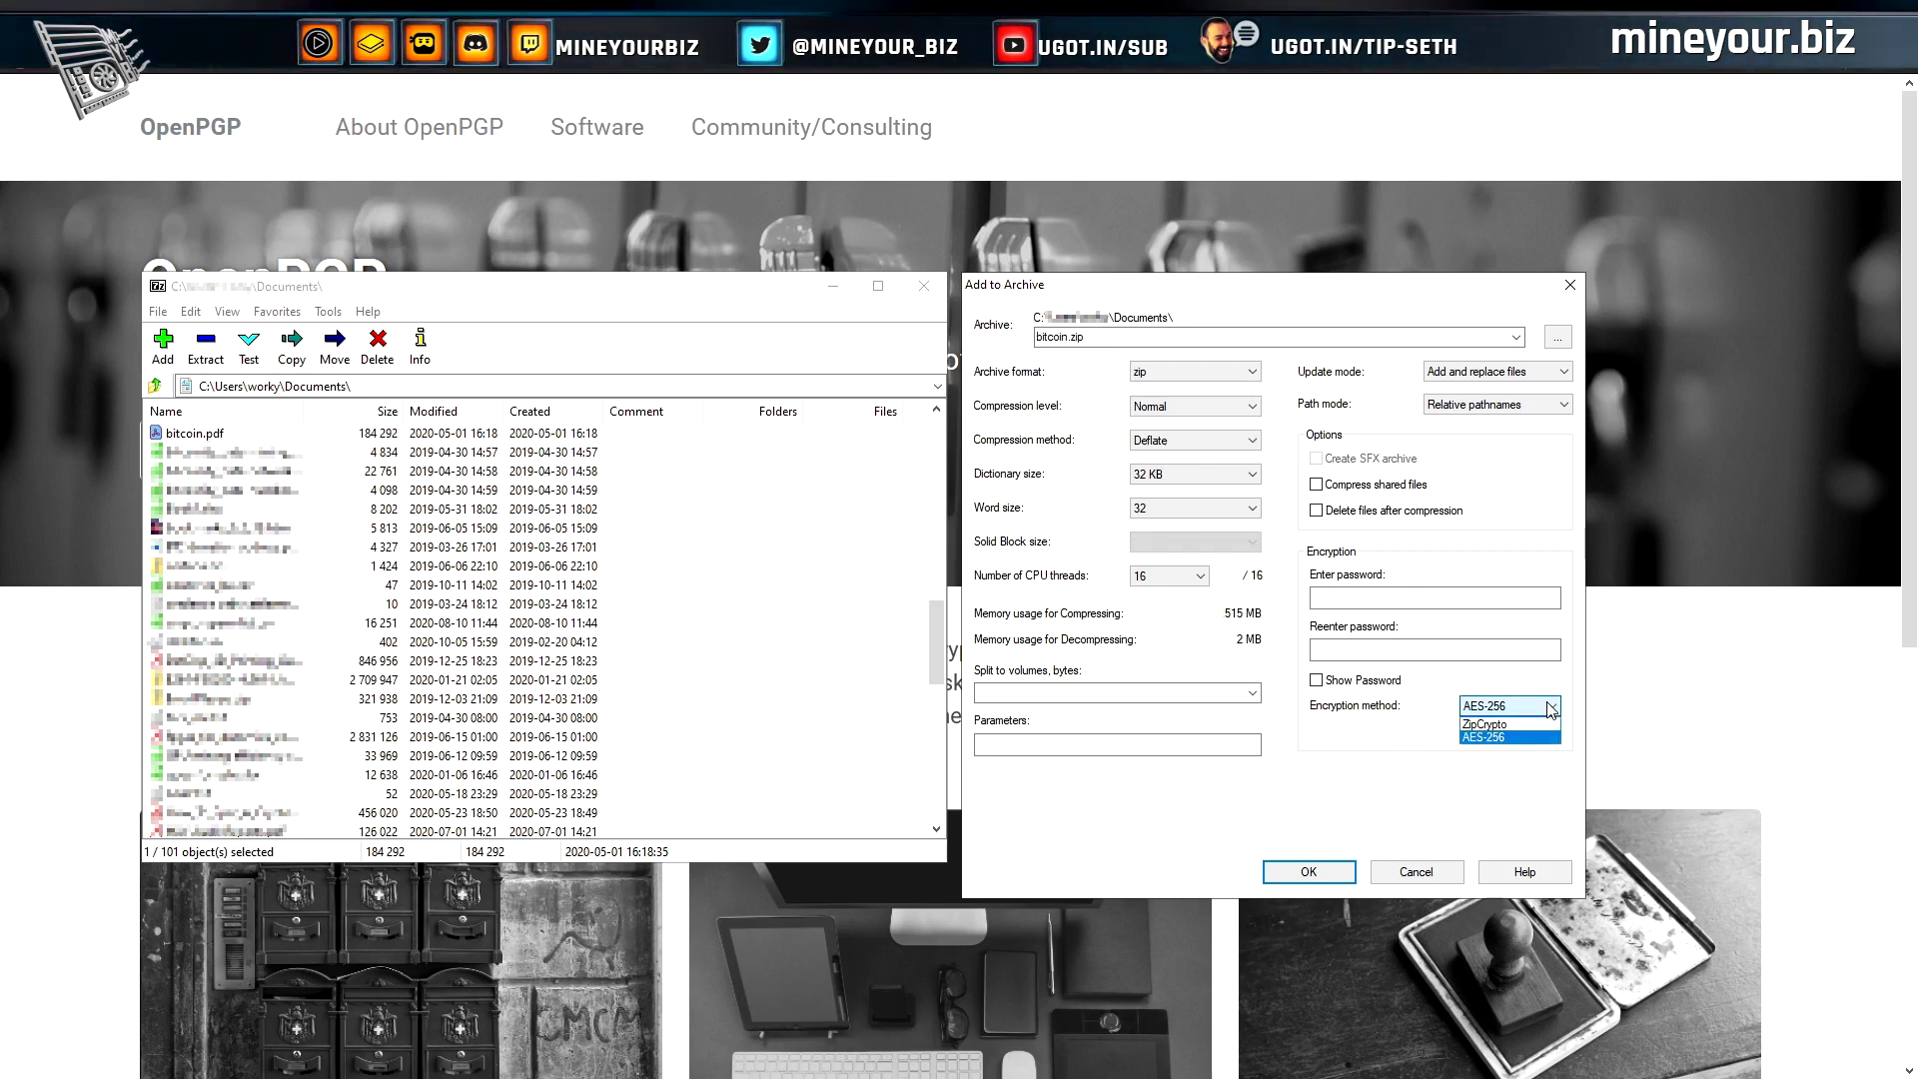
left_click(1513, 724)
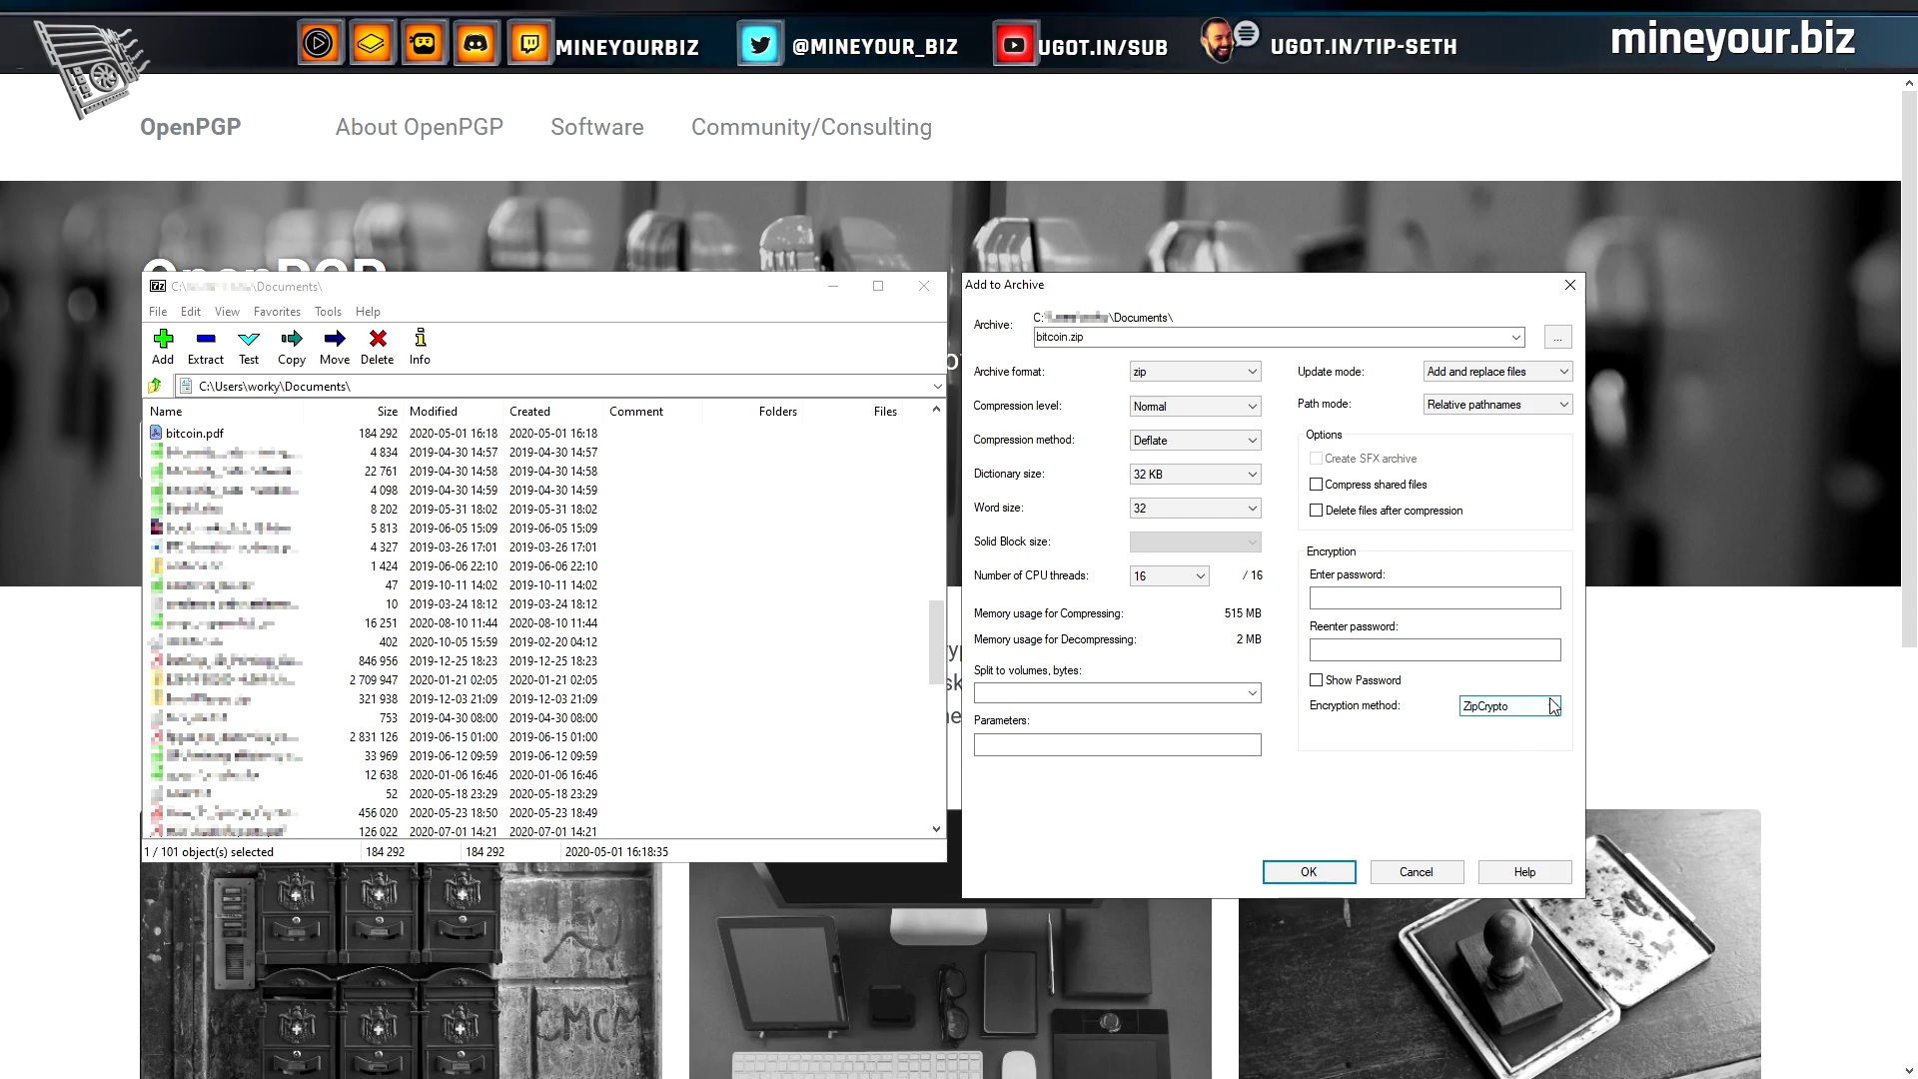
left_click(1552, 707)
left_click(1525, 740)
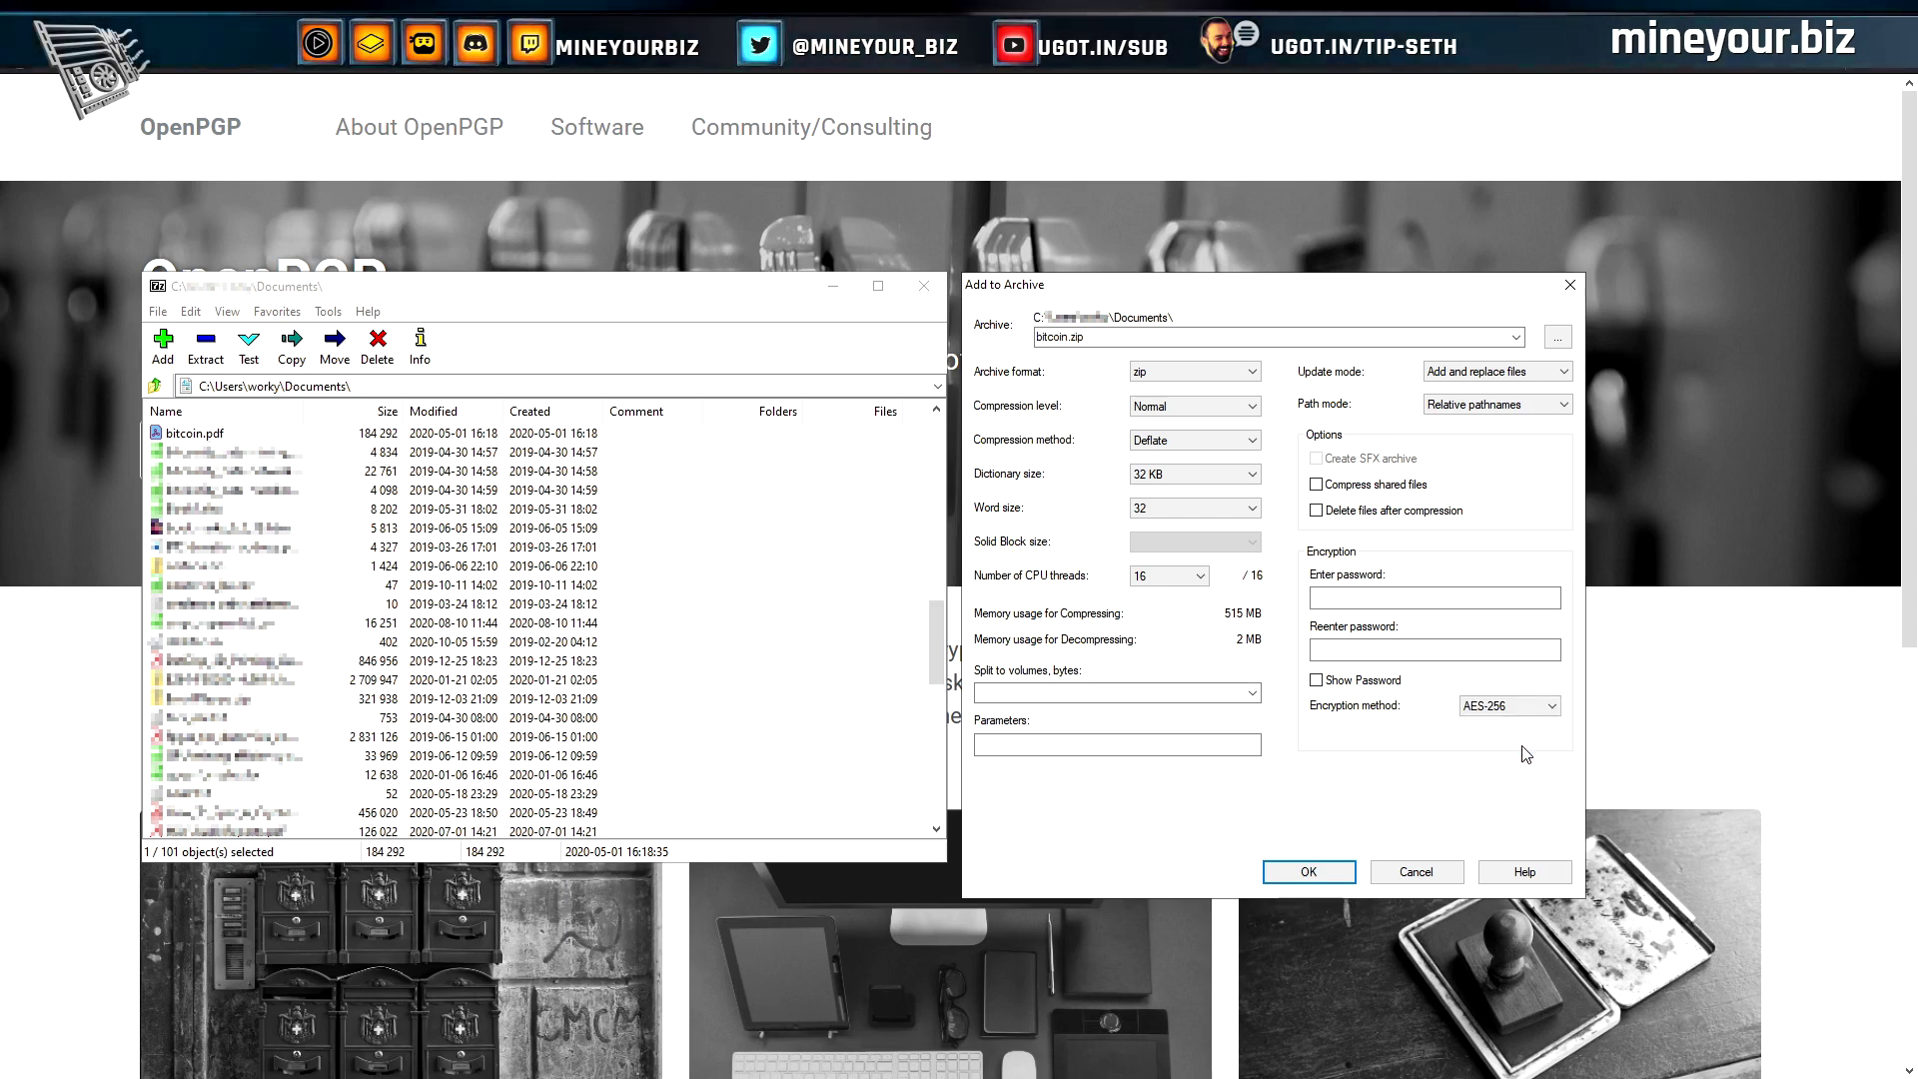
left_click(1257, 376)
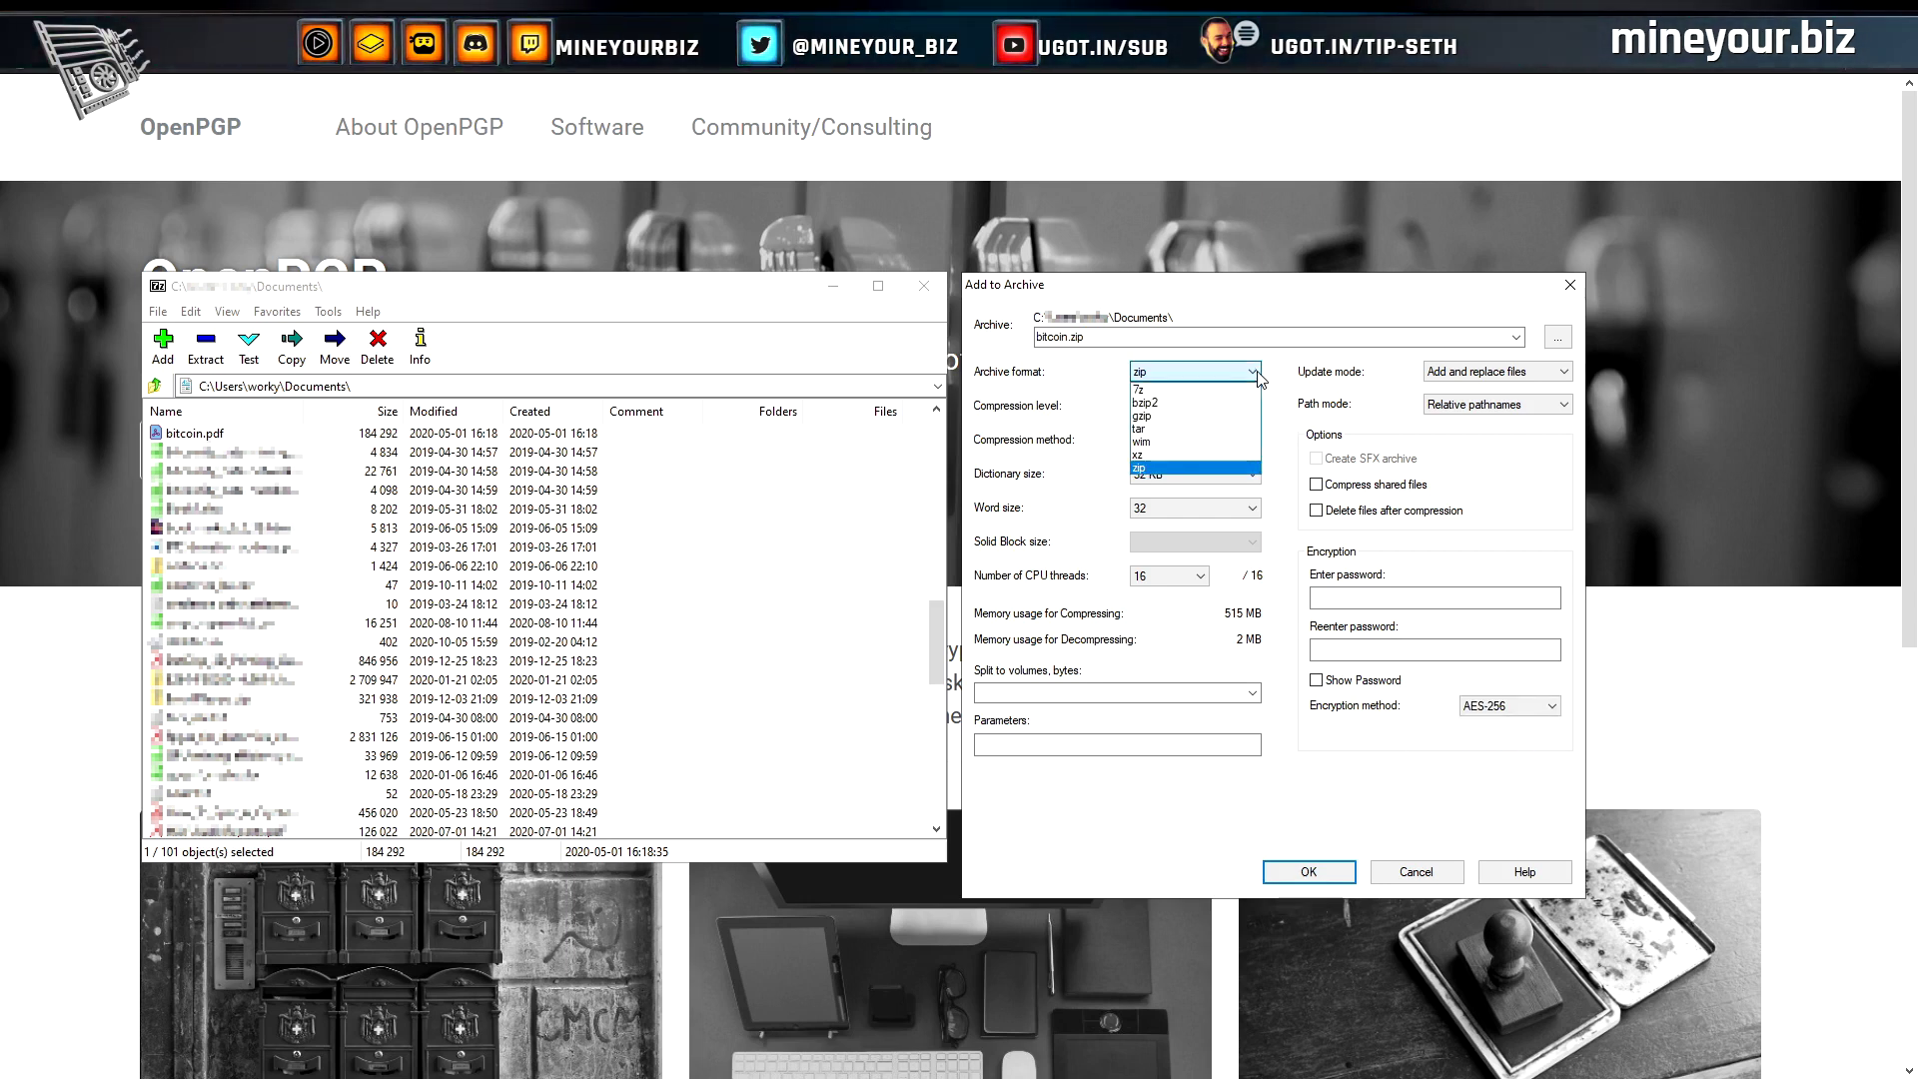
left_click(1177, 385)
left_click(1461, 652)
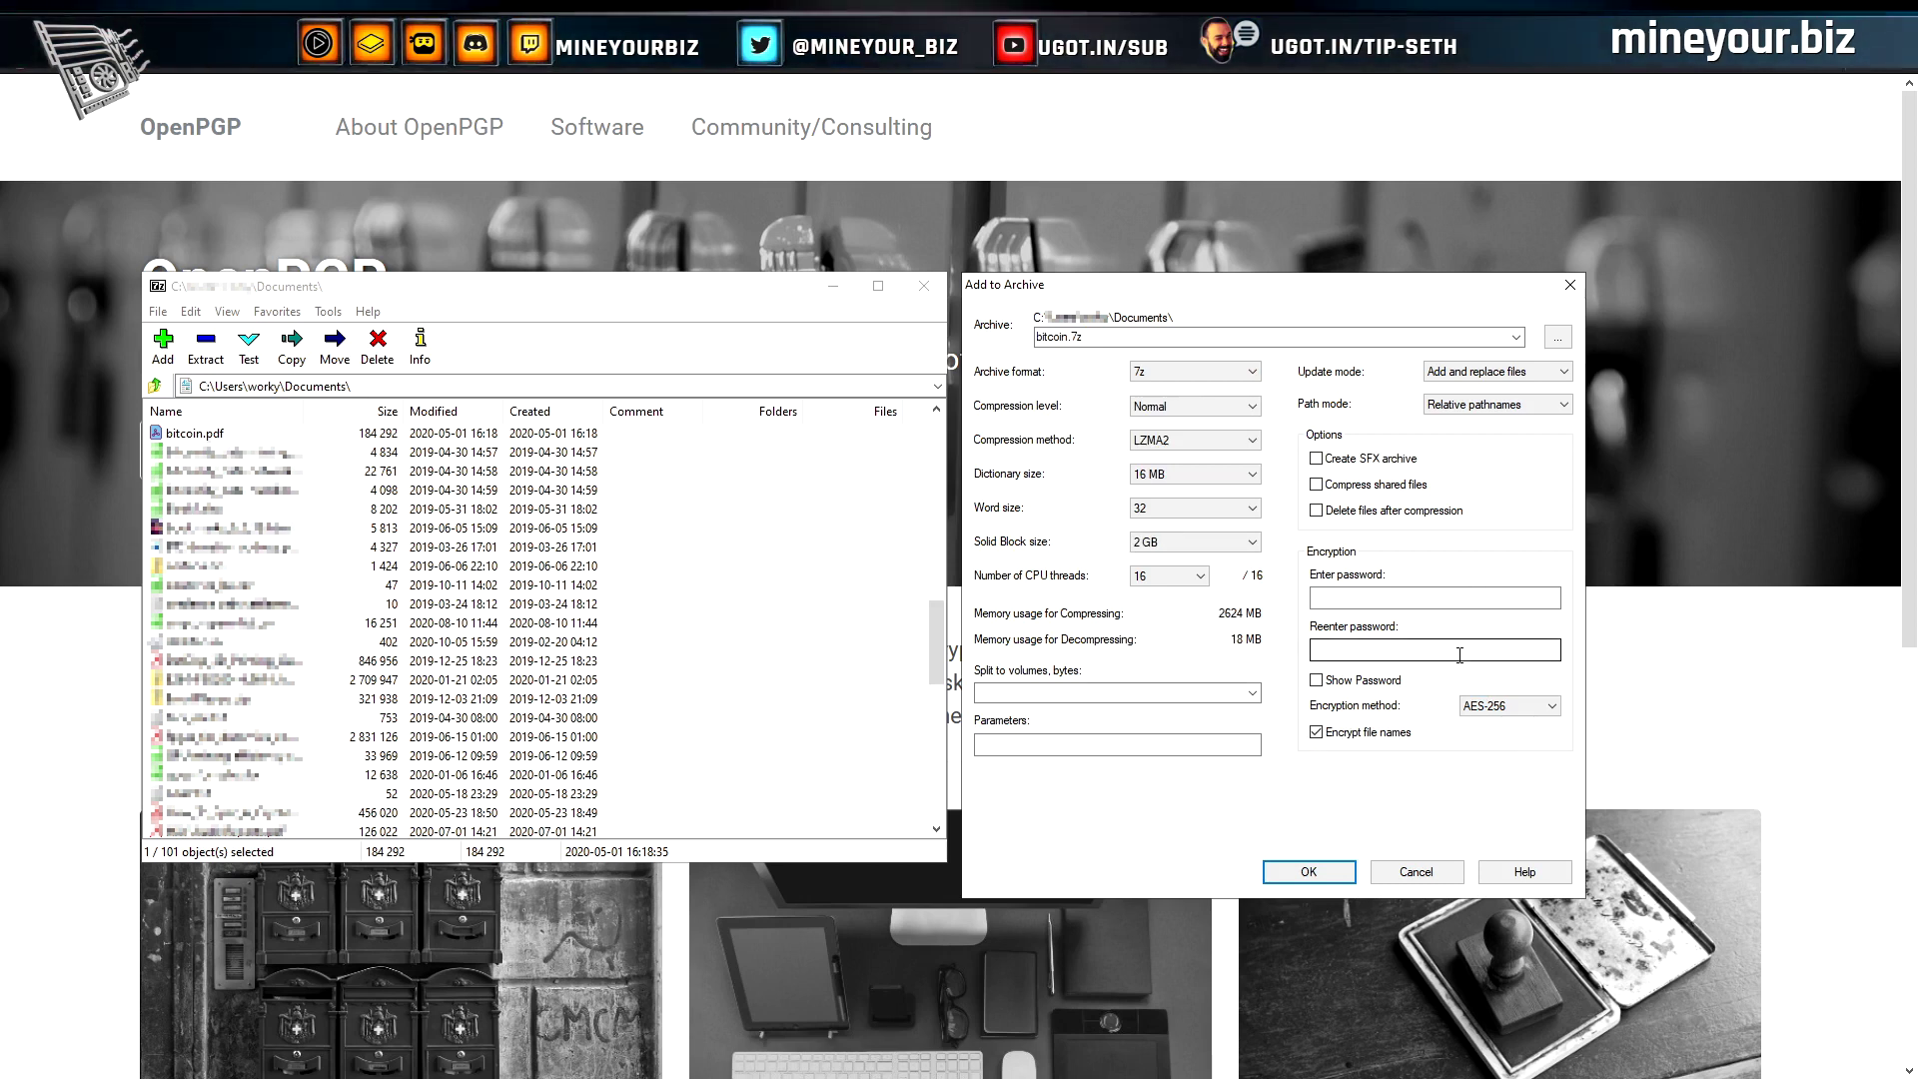
left_click(1549, 707)
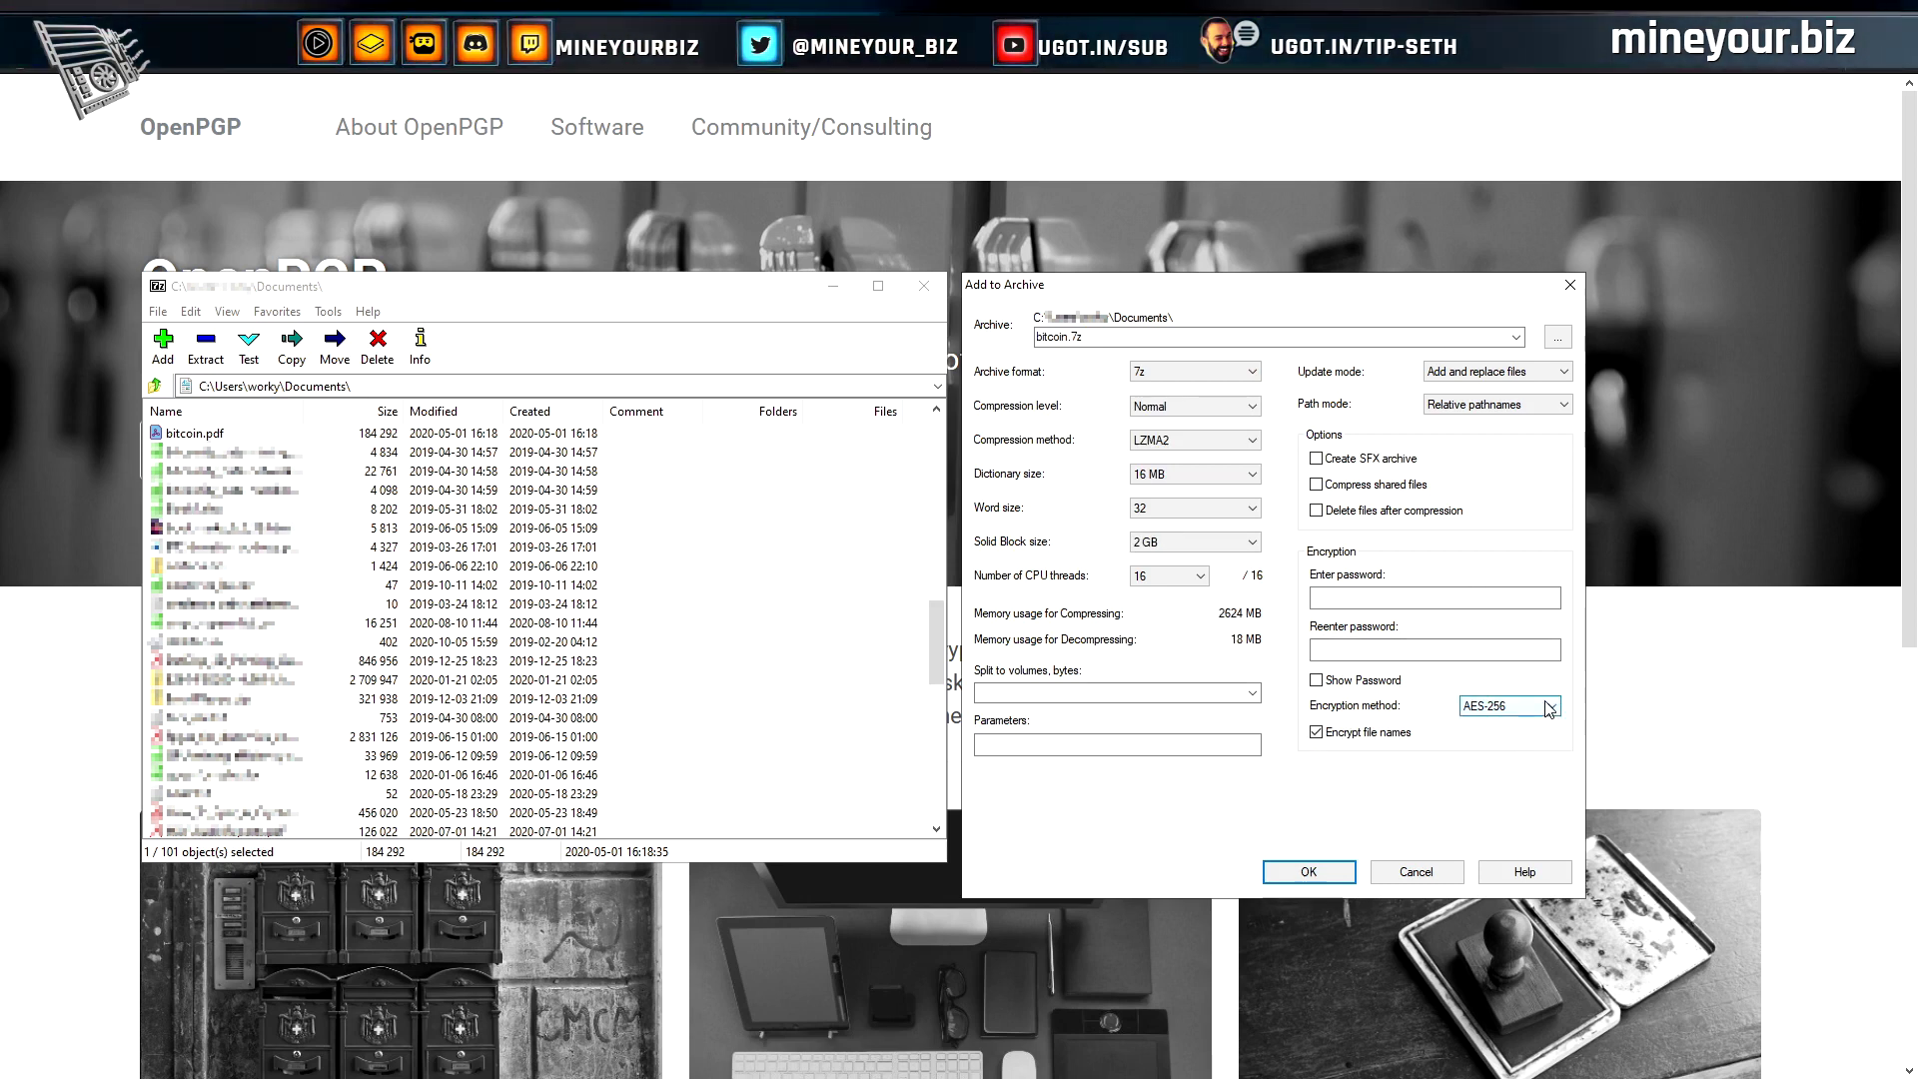
left_click(1520, 725)
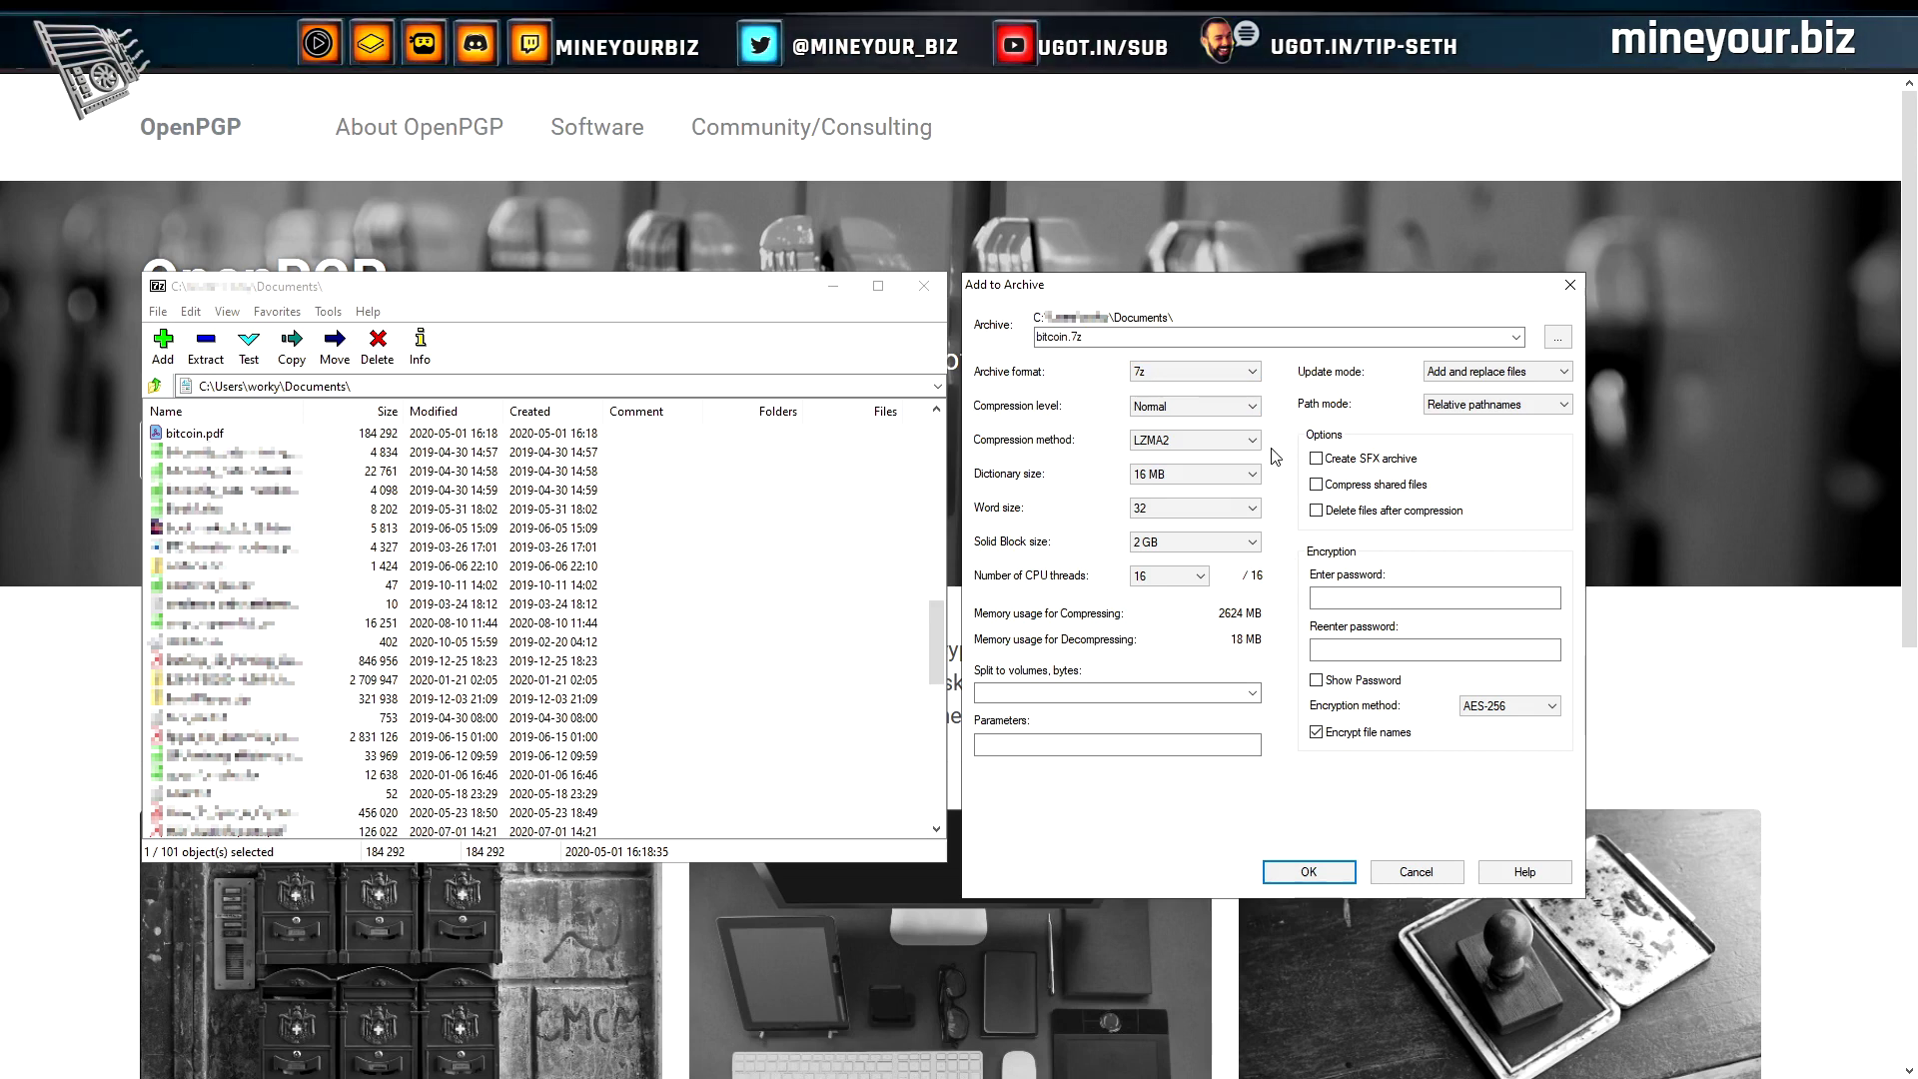
Keep 16 CPU threads and paste the archive password with password display shown
left_click(1200, 578)
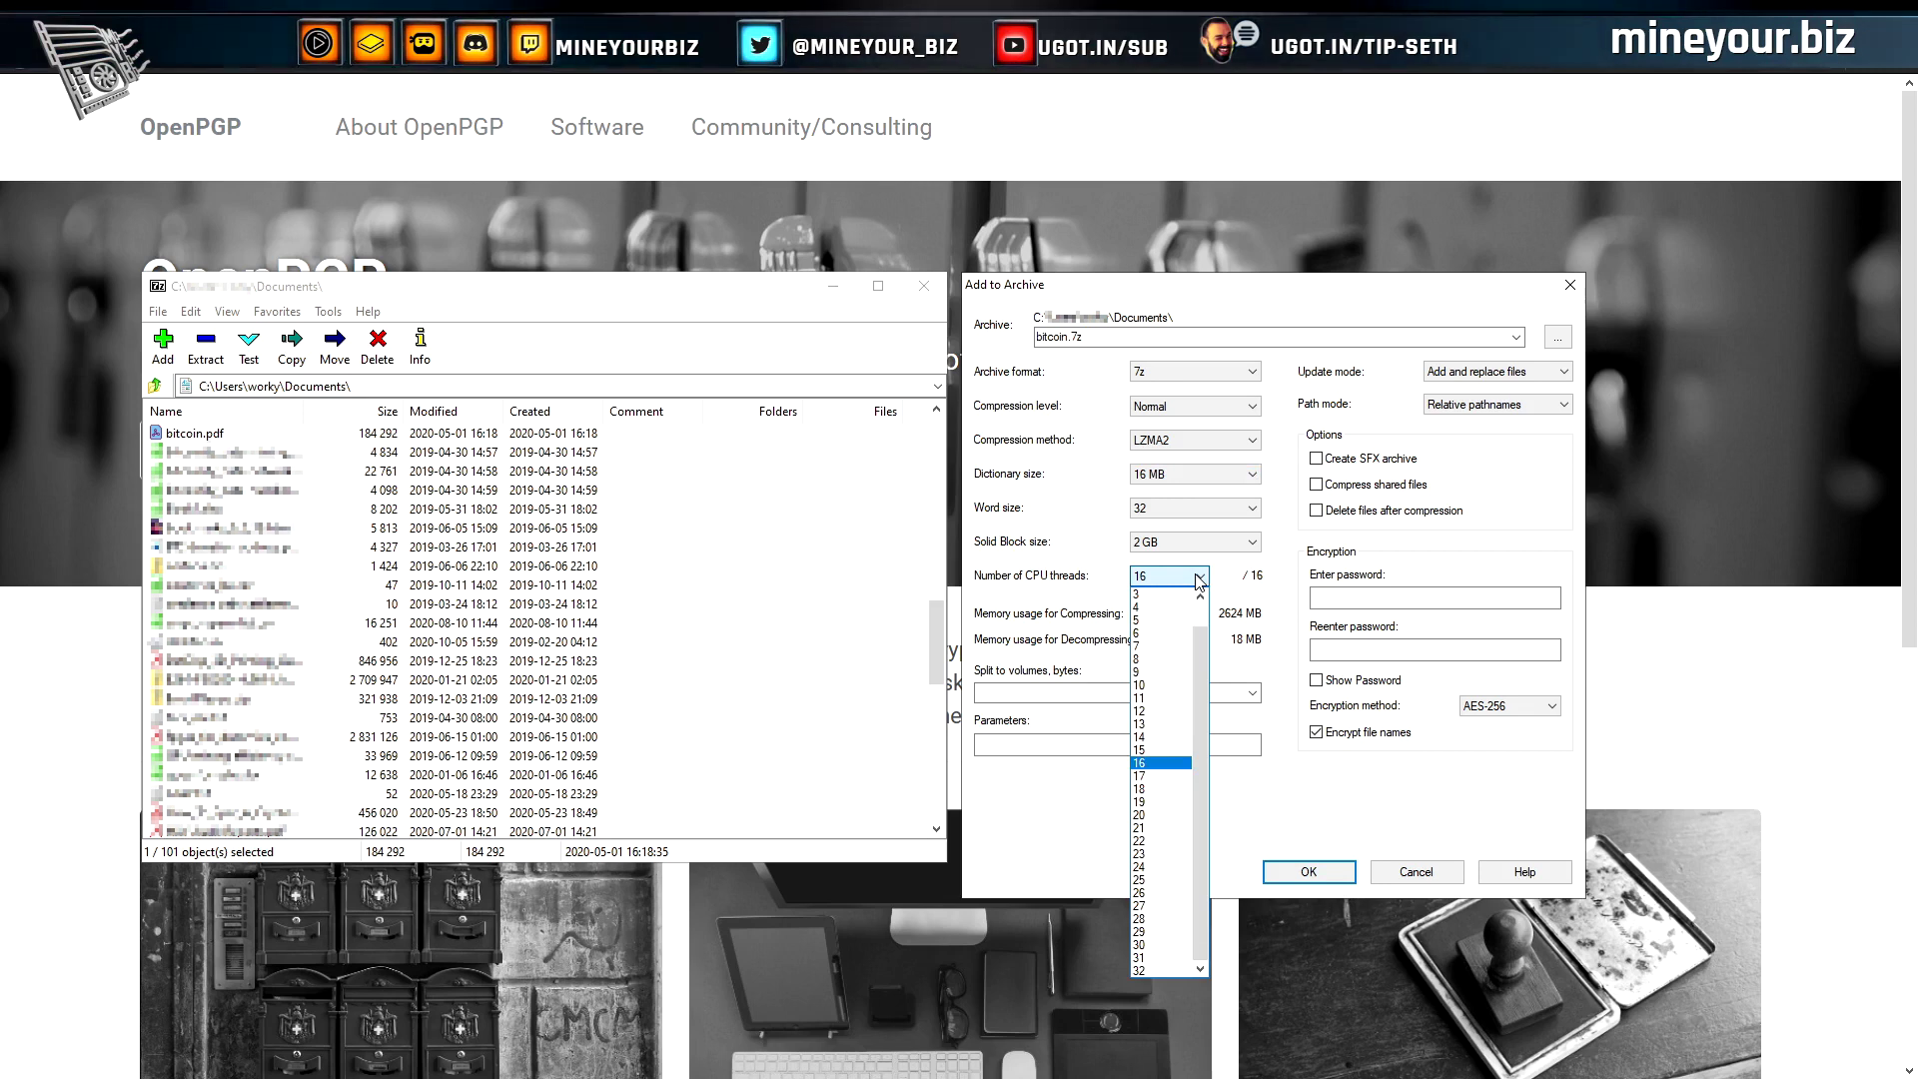
left_click(1290, 576)
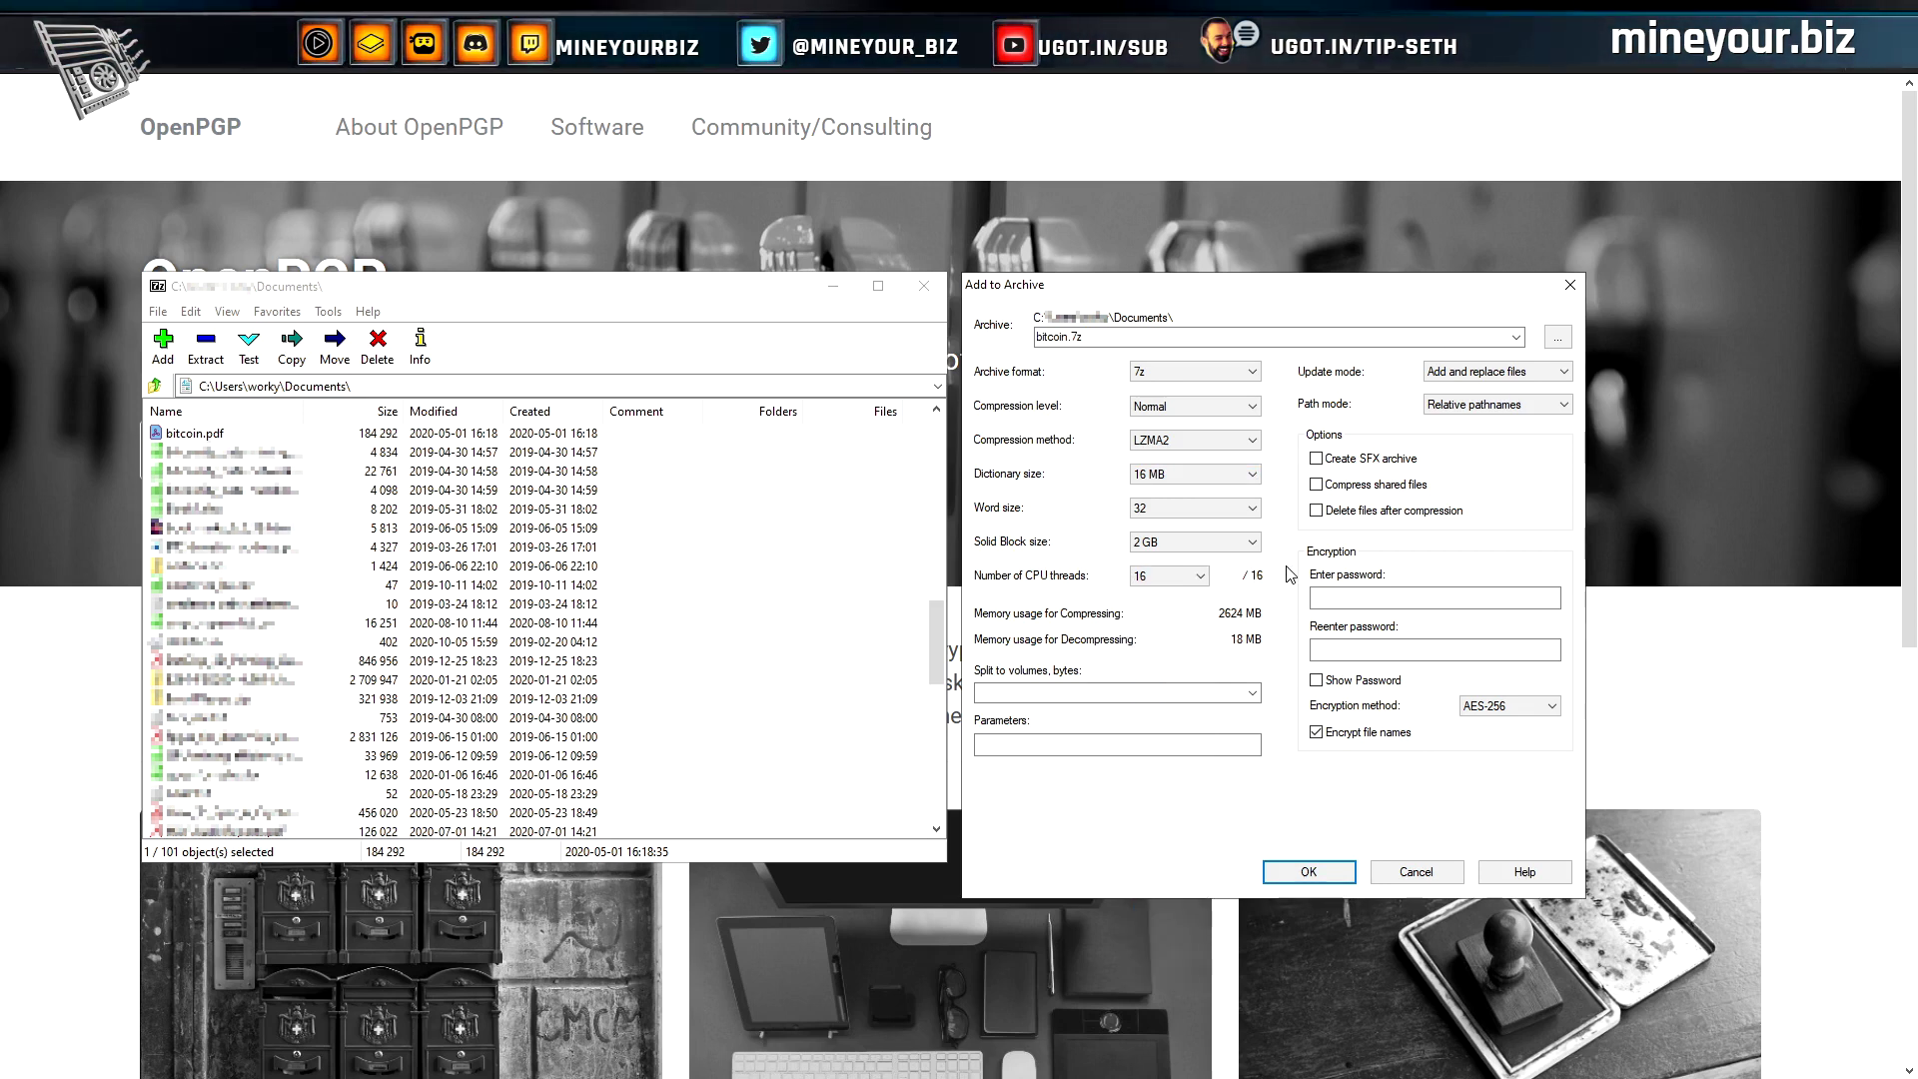
left_click(1369, 600)
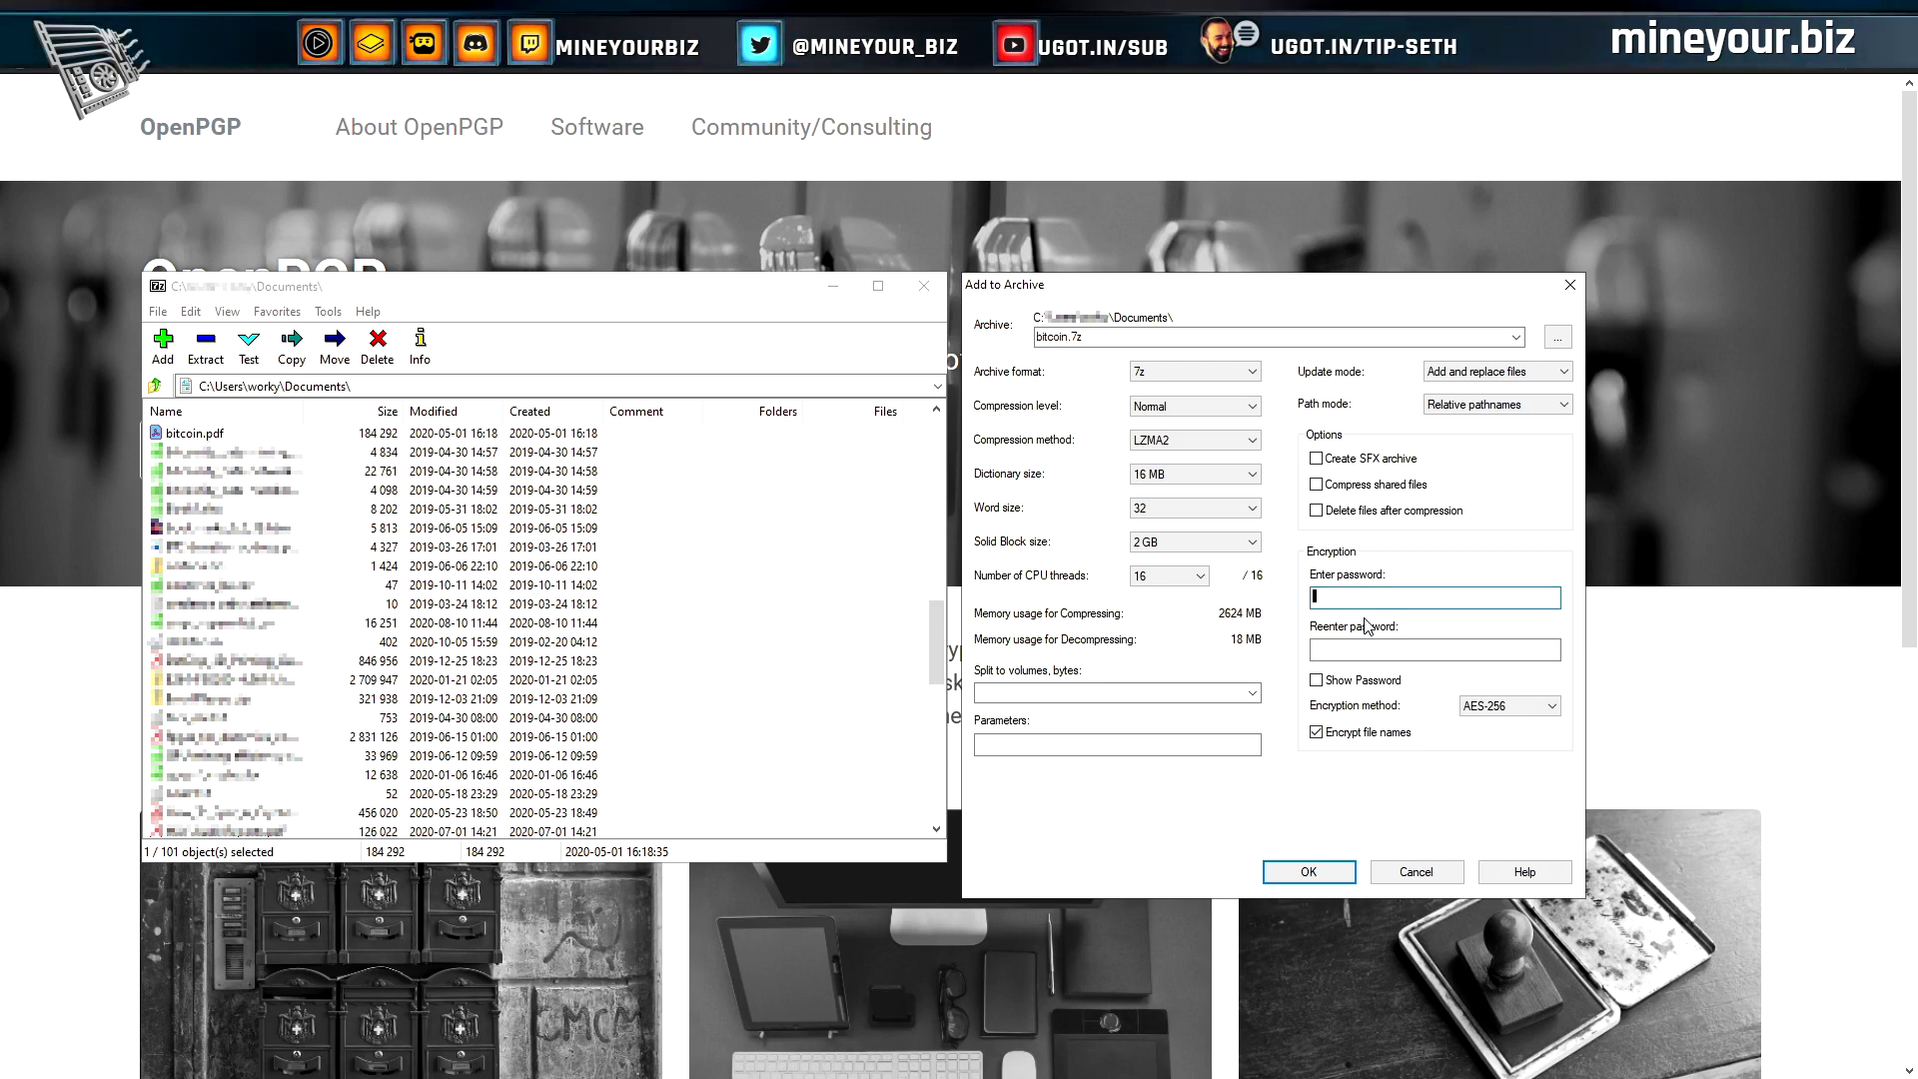
left_click(1316, 680)
left_click(1351, 599)
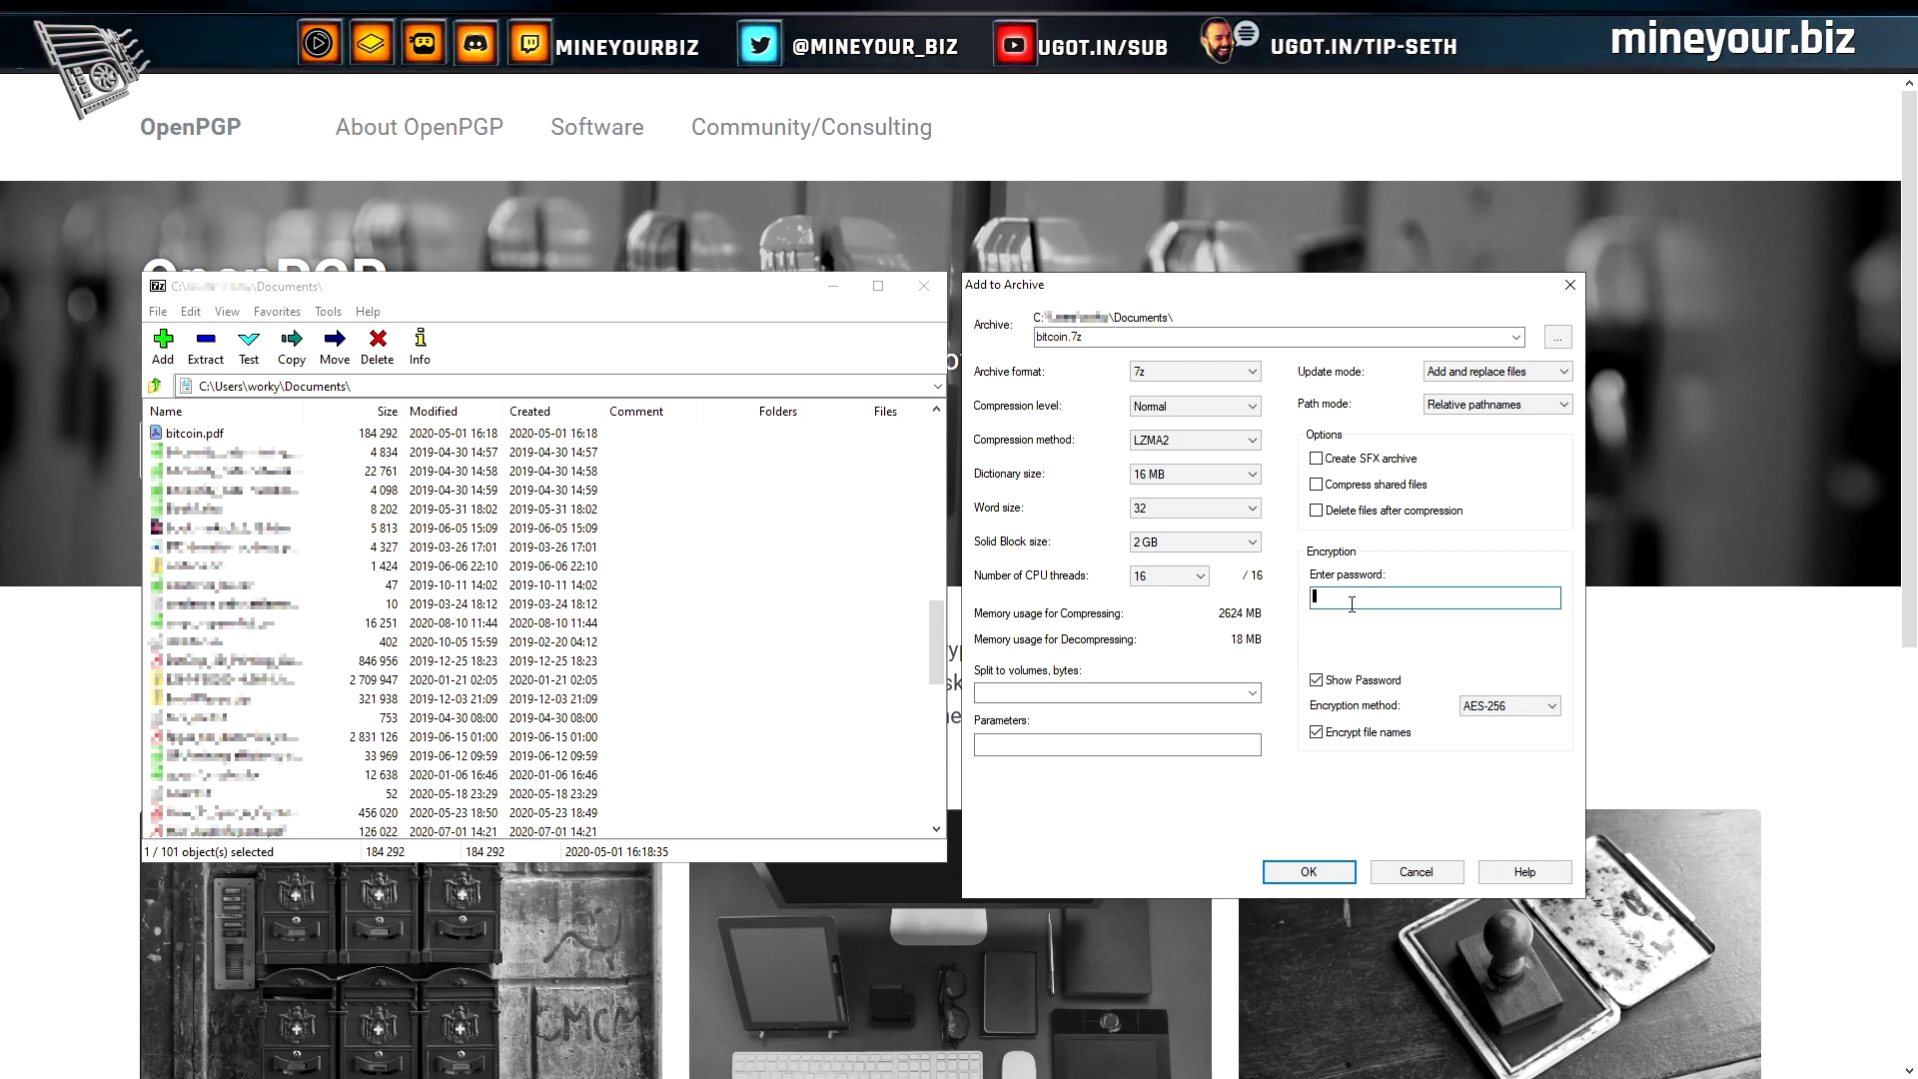
key("ctrl+v")
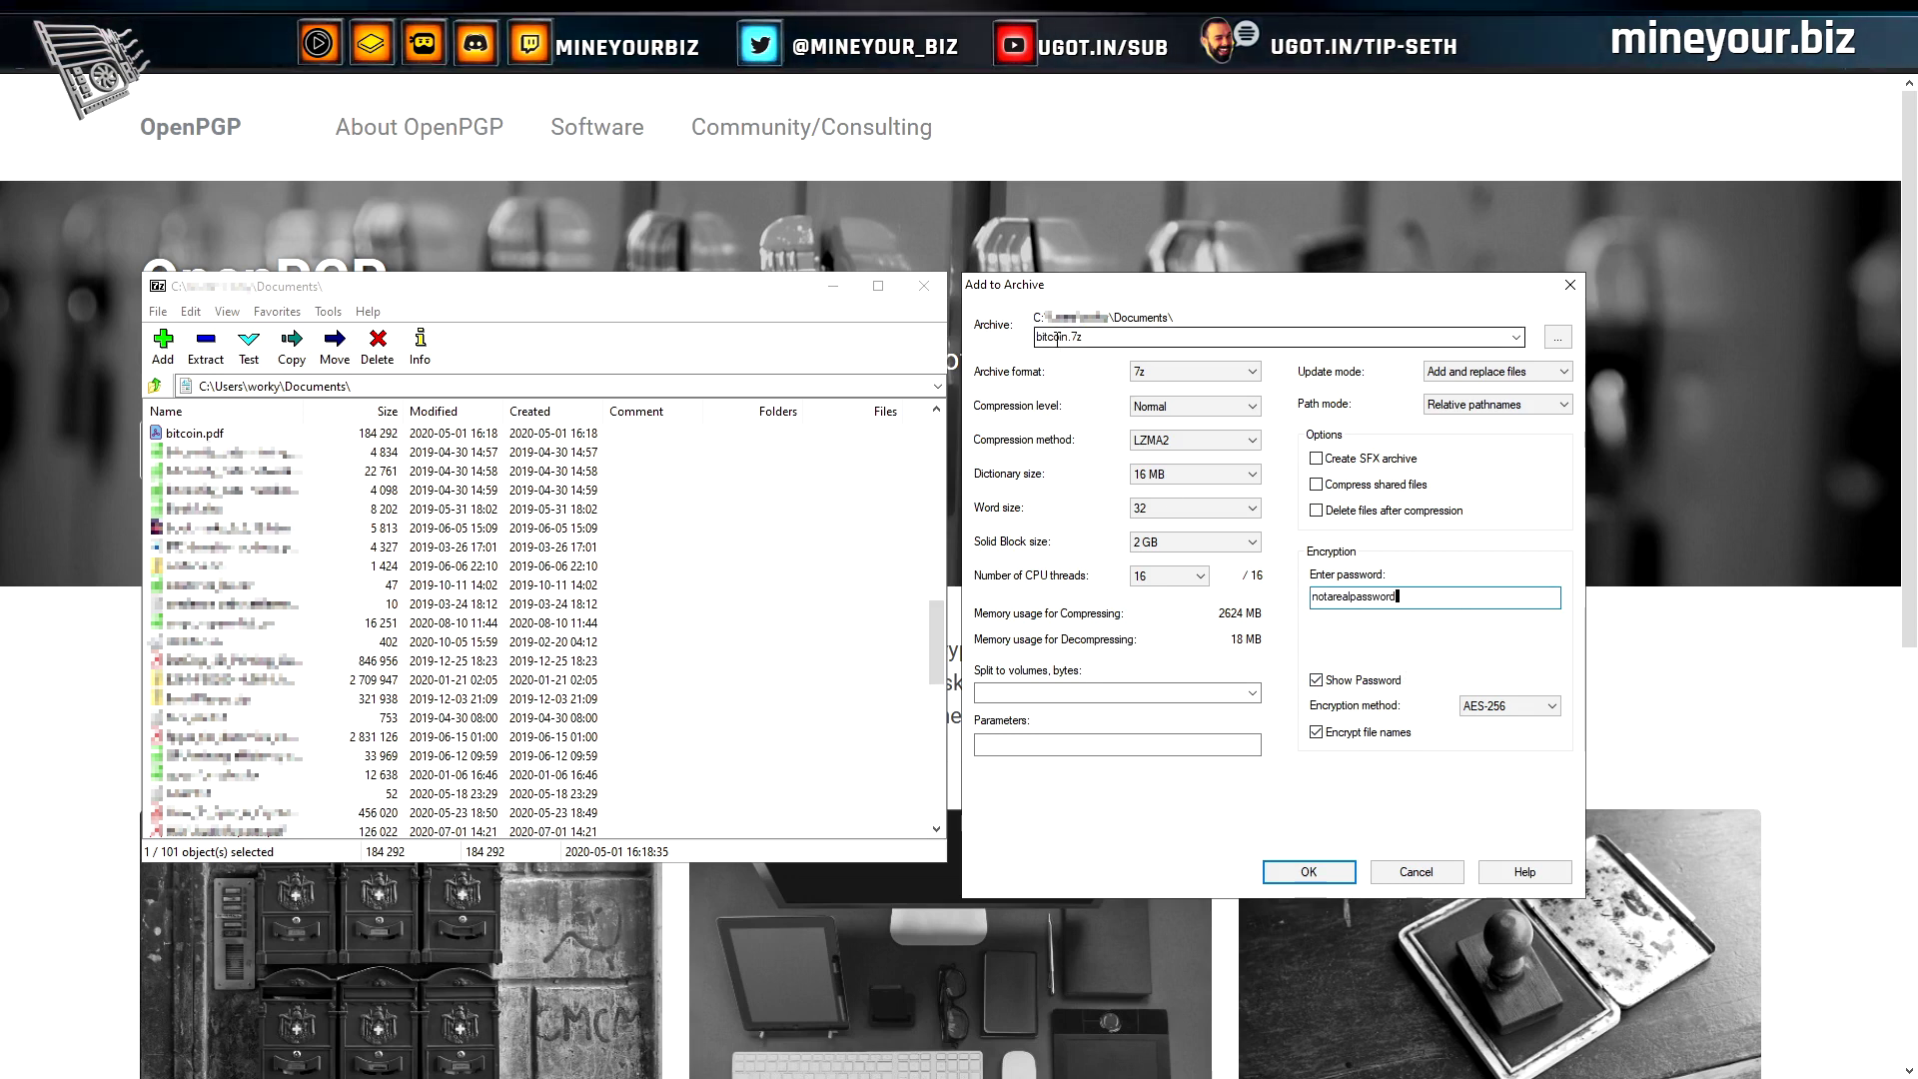
left_click(1057, 342)
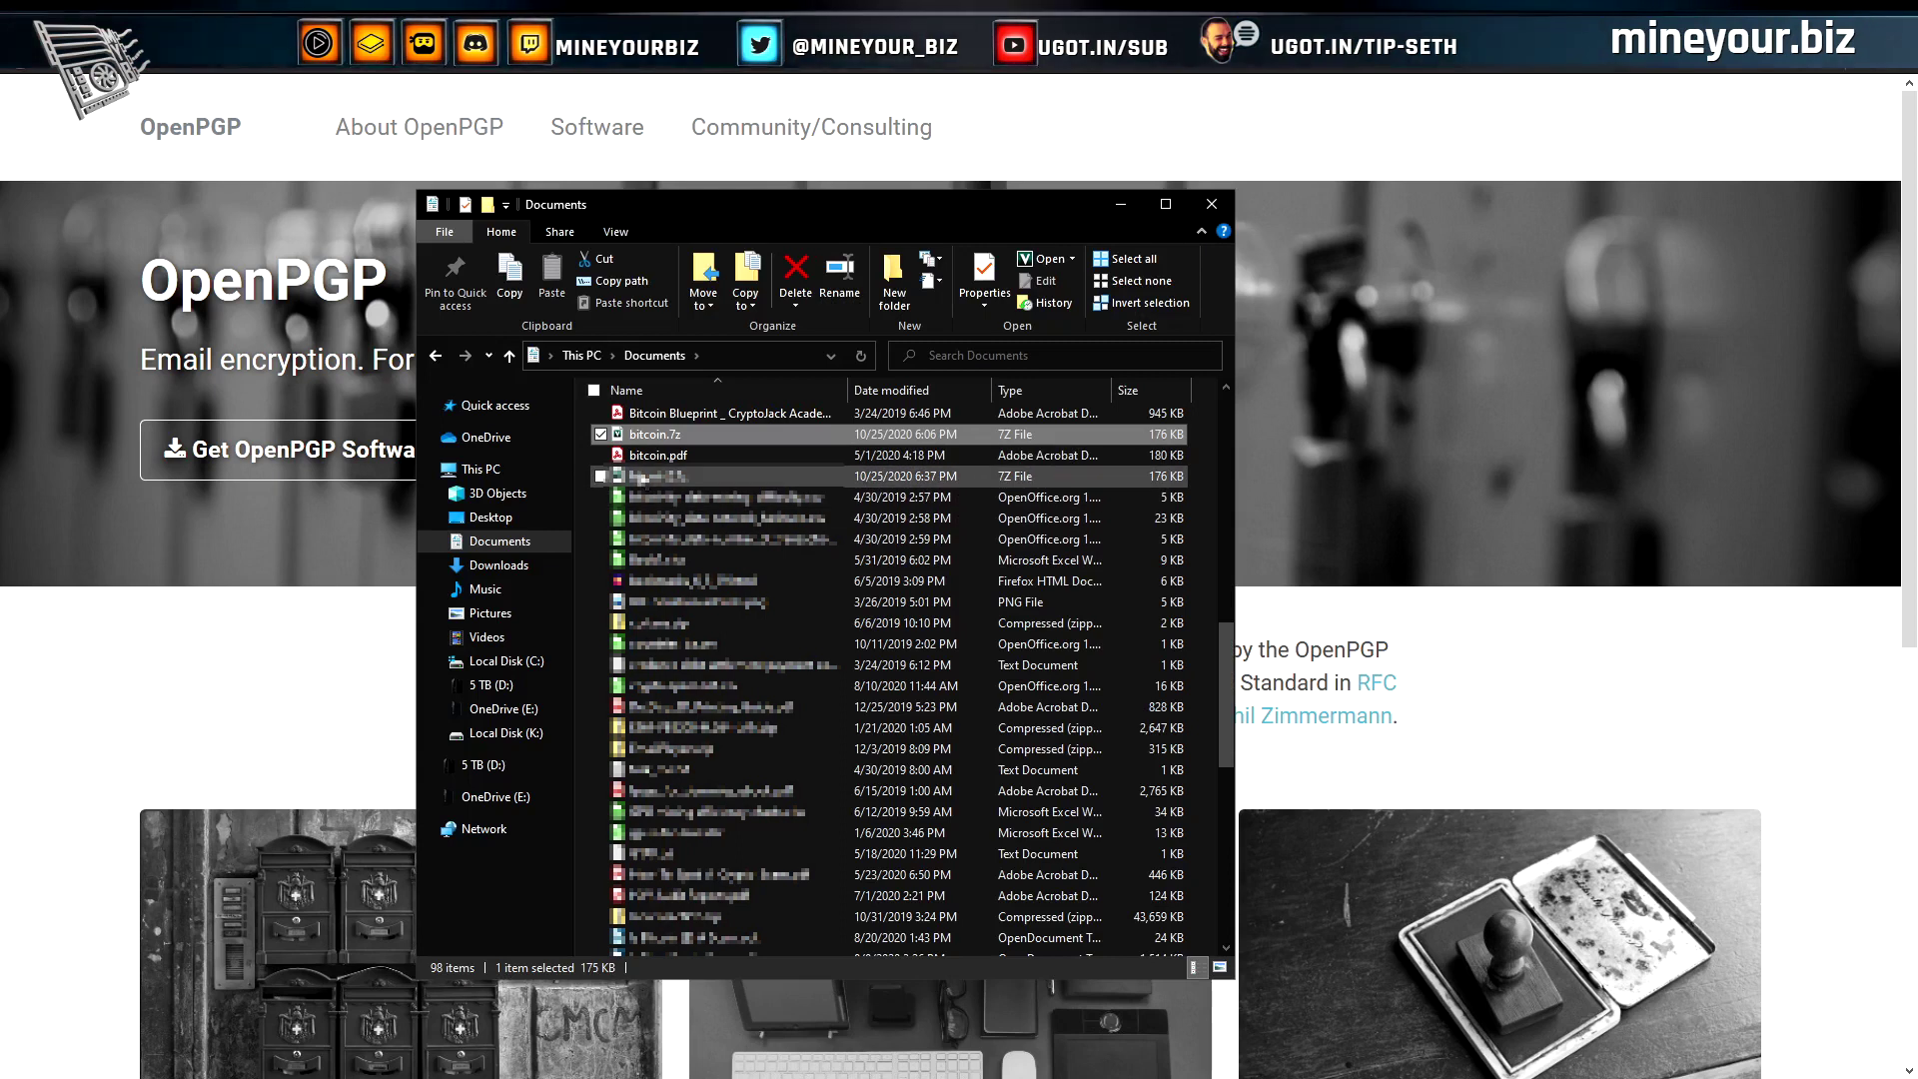
Compare the two 7z archives' sizes with bitcoin.pdf, then move the Documents window right
left_click(654, 479)
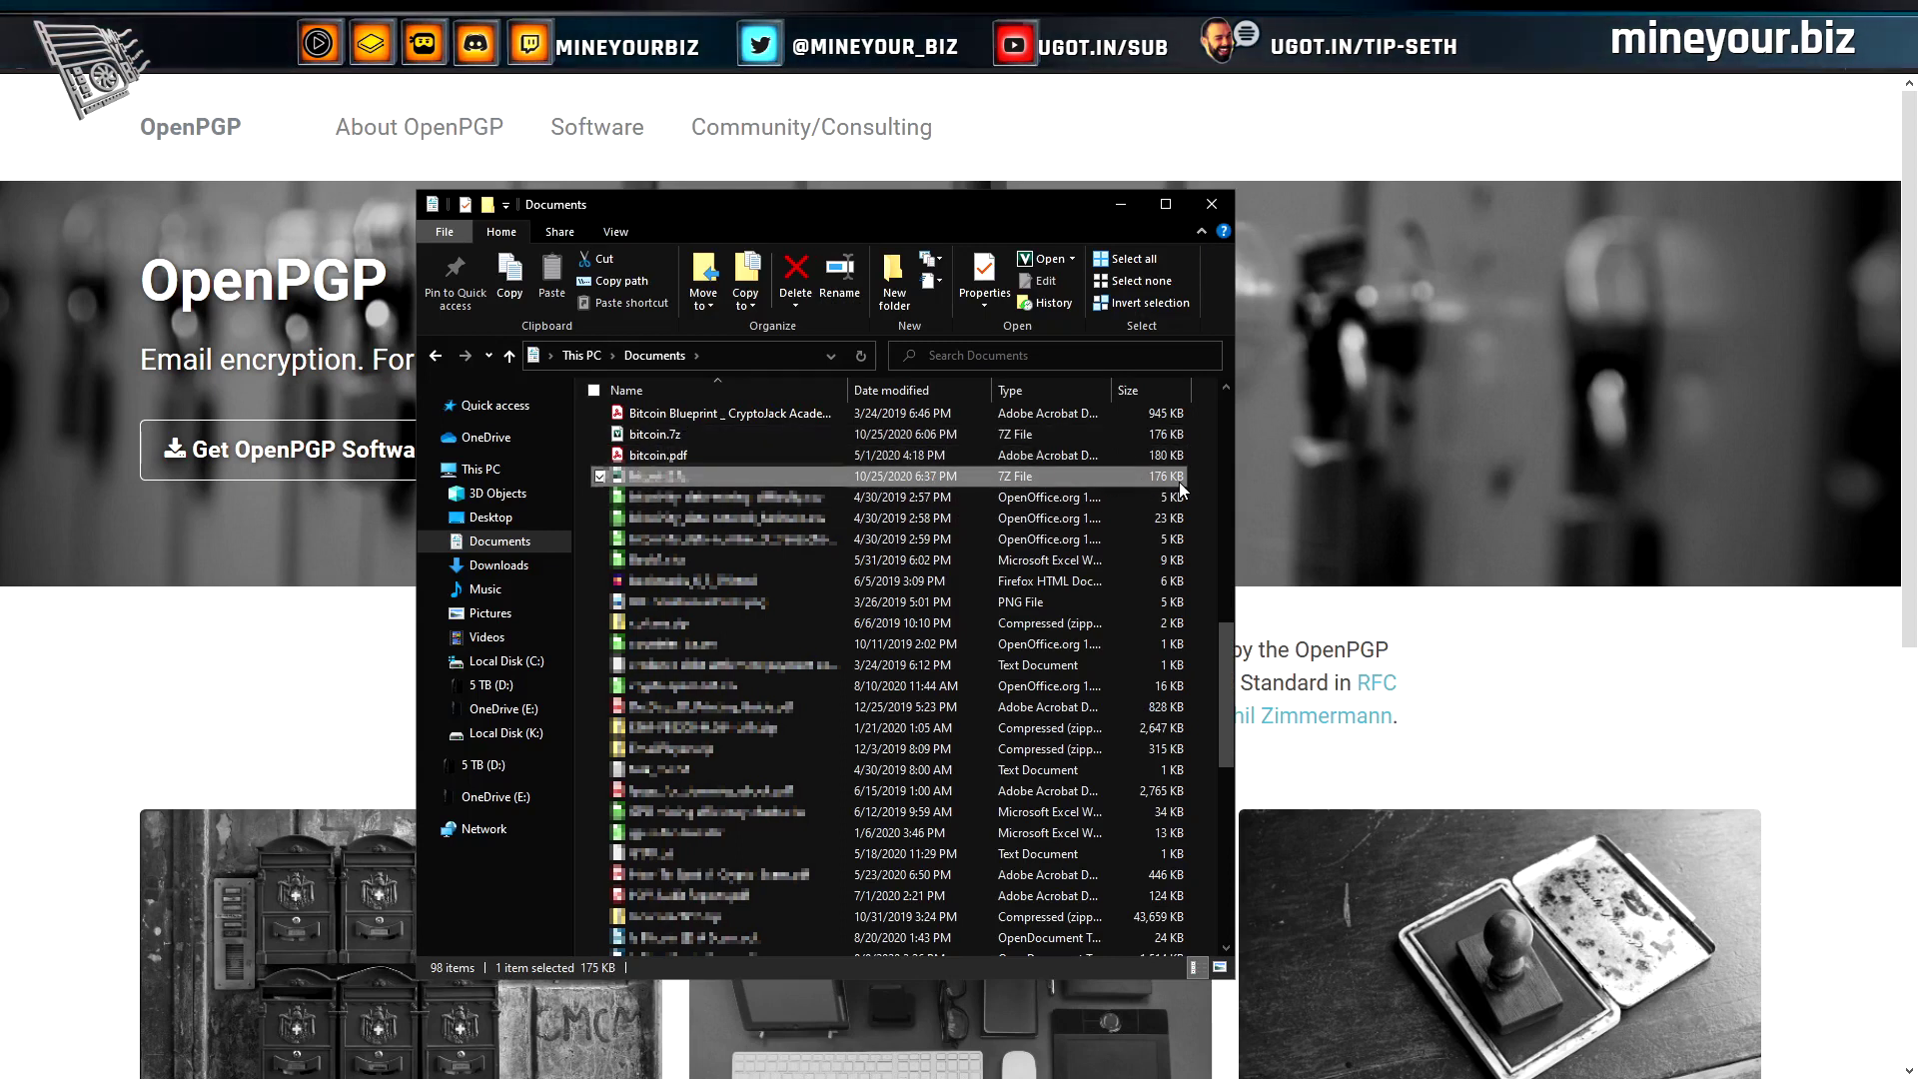
left_click(708, 452)
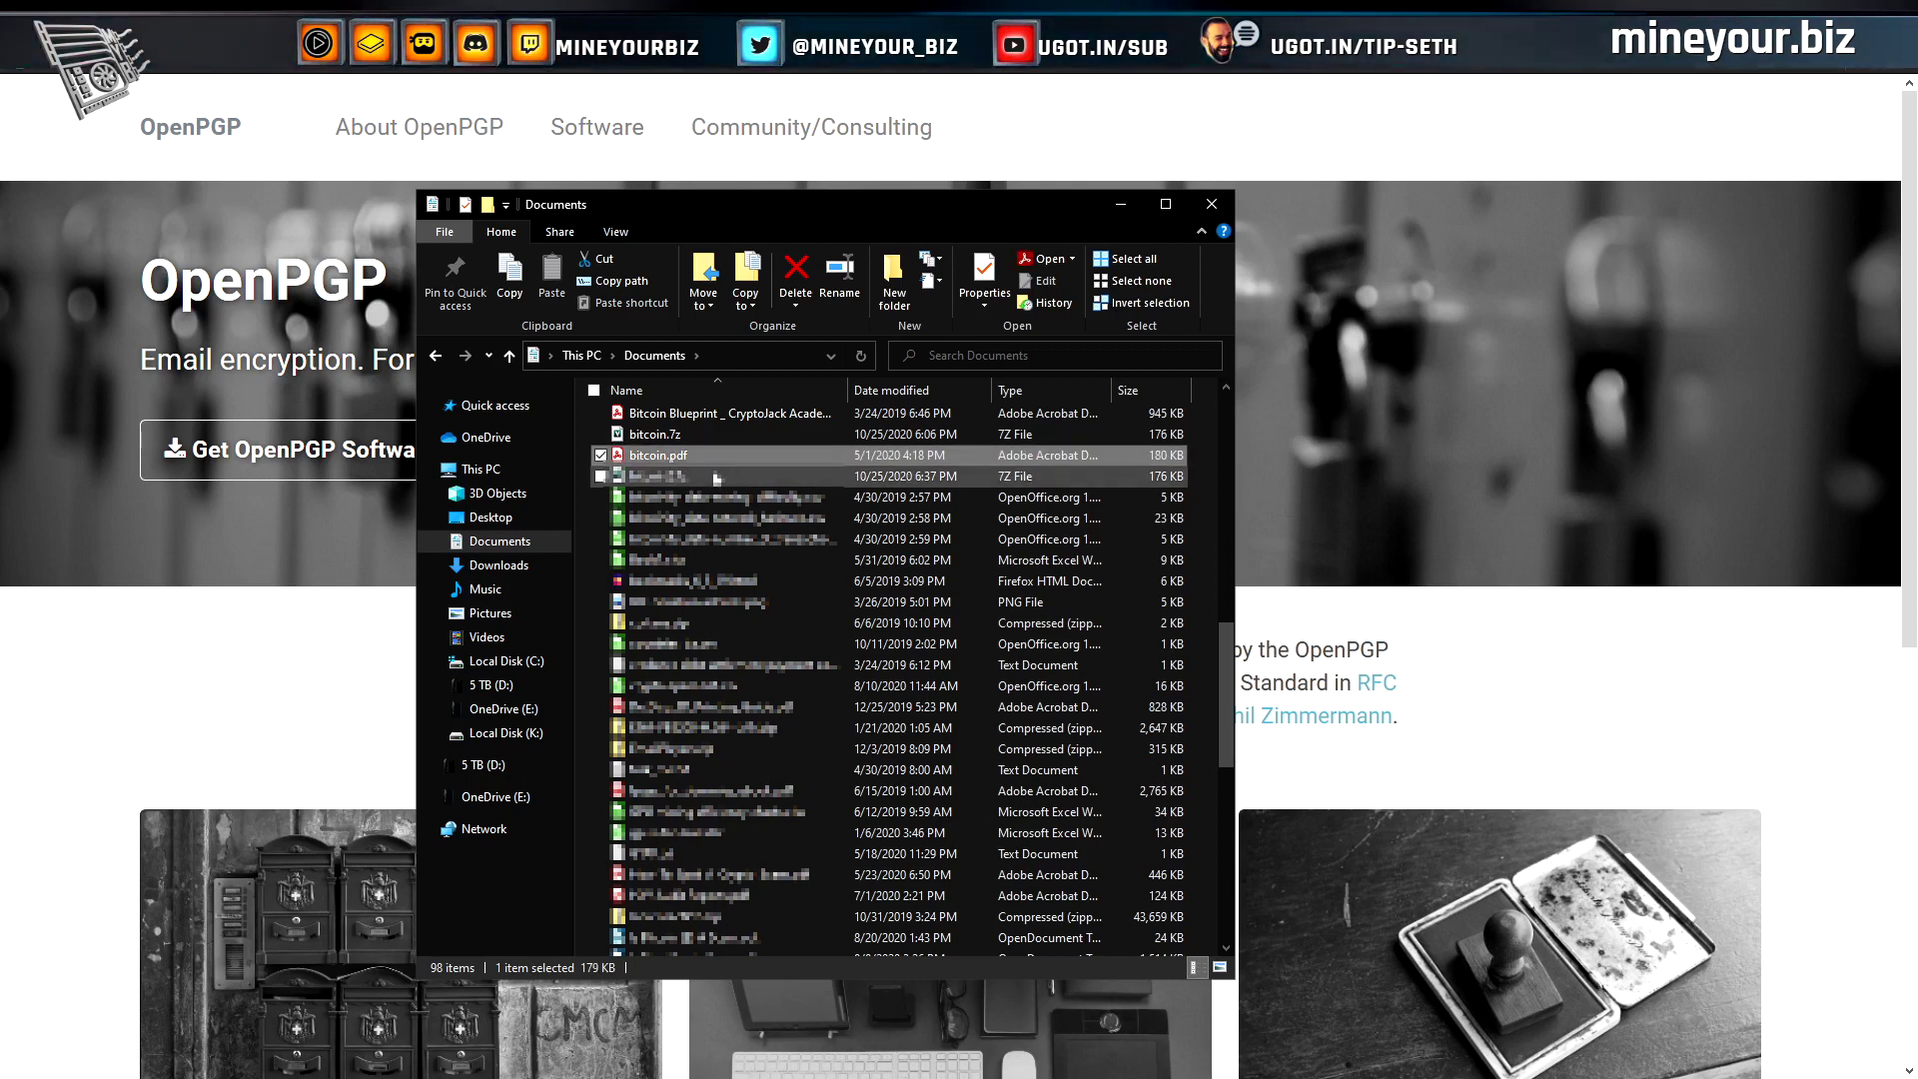
left_click(663, 477)
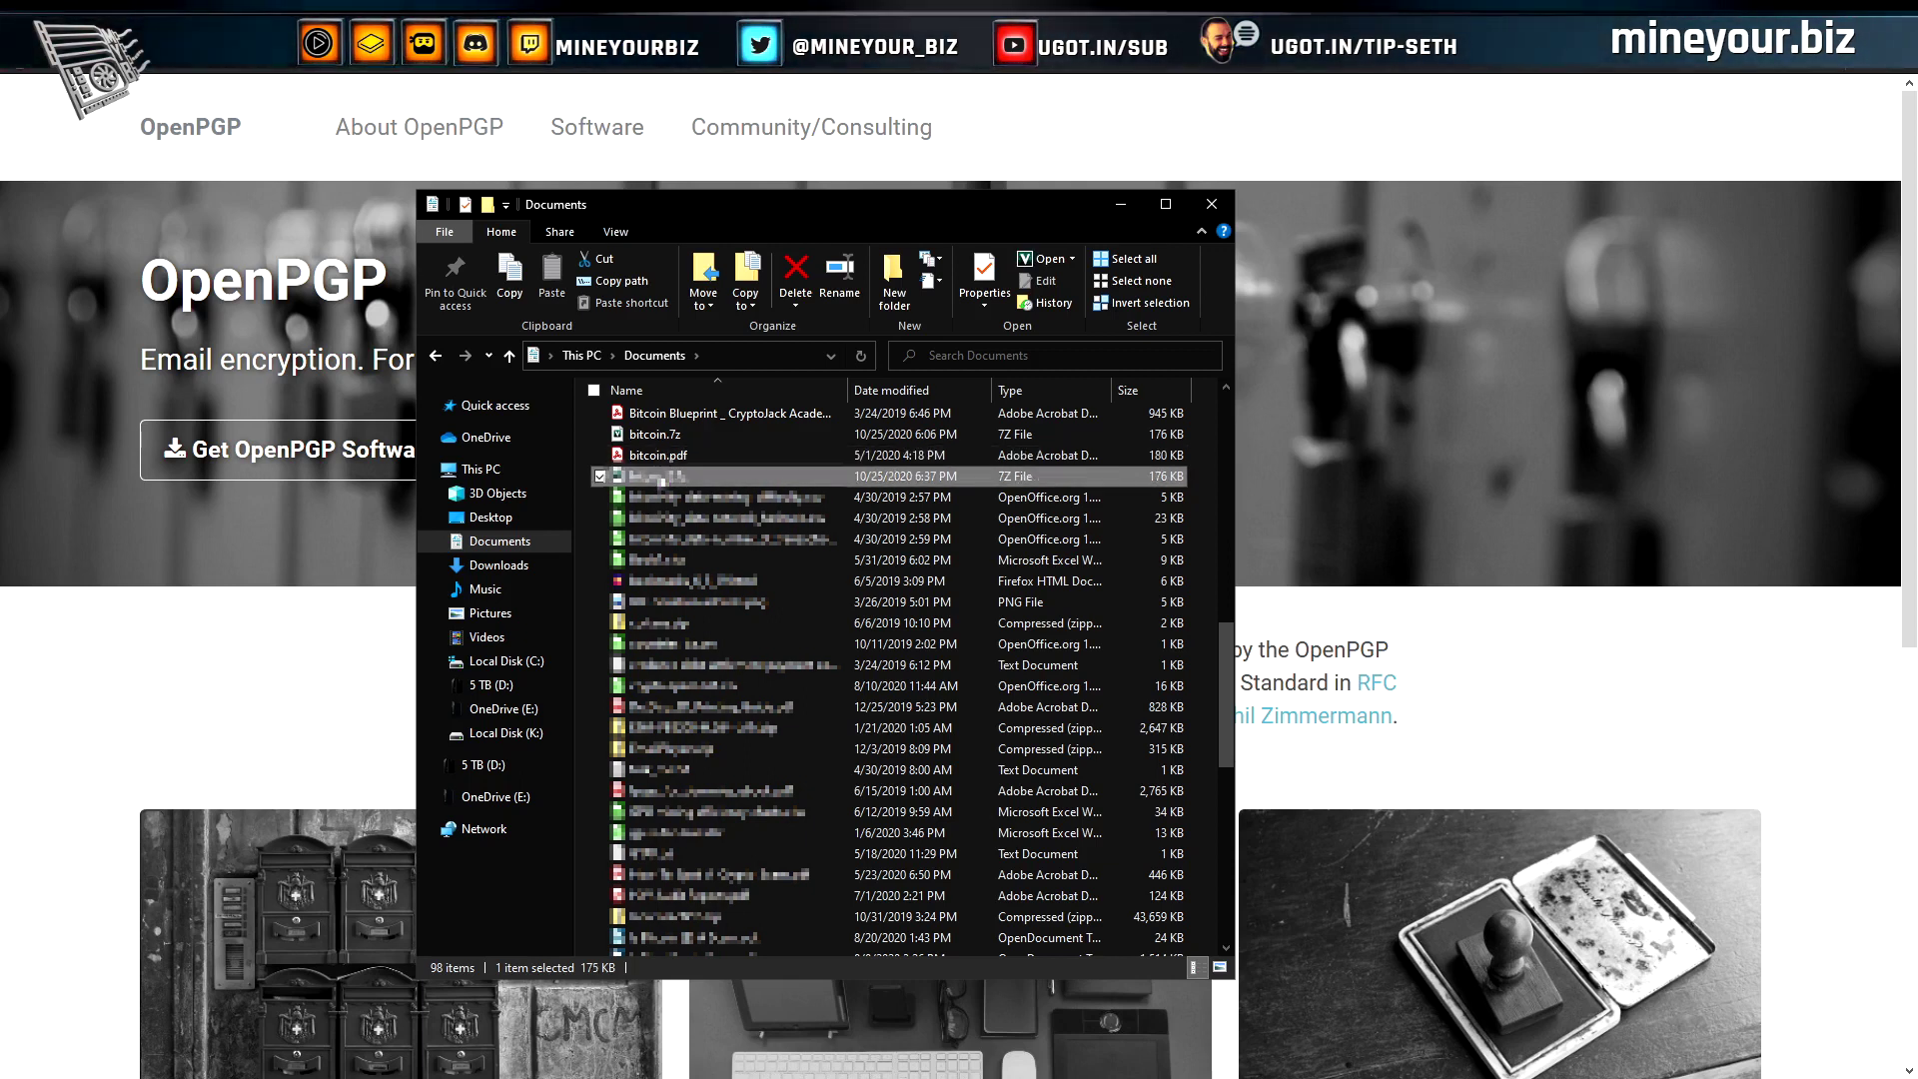
left_click(643, 437)
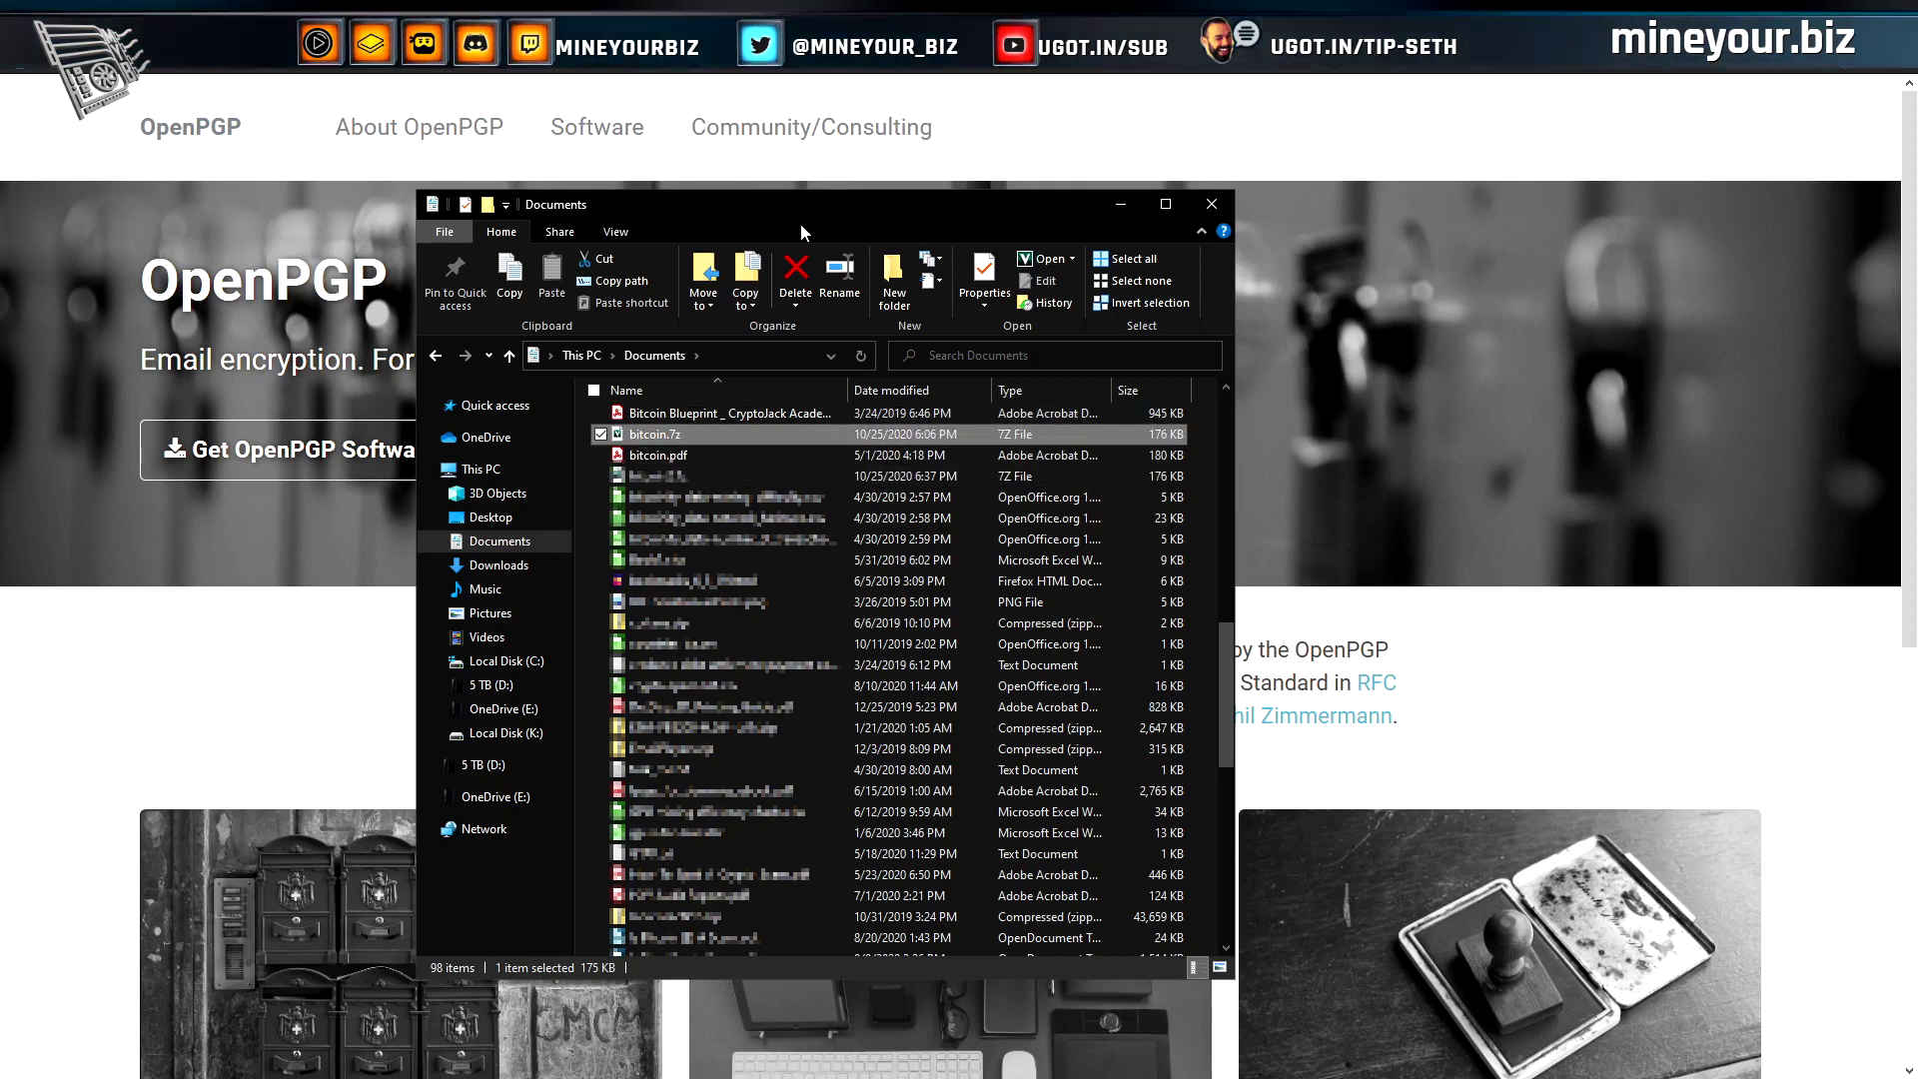
left_click_drag(759, 205, 1409, 161)
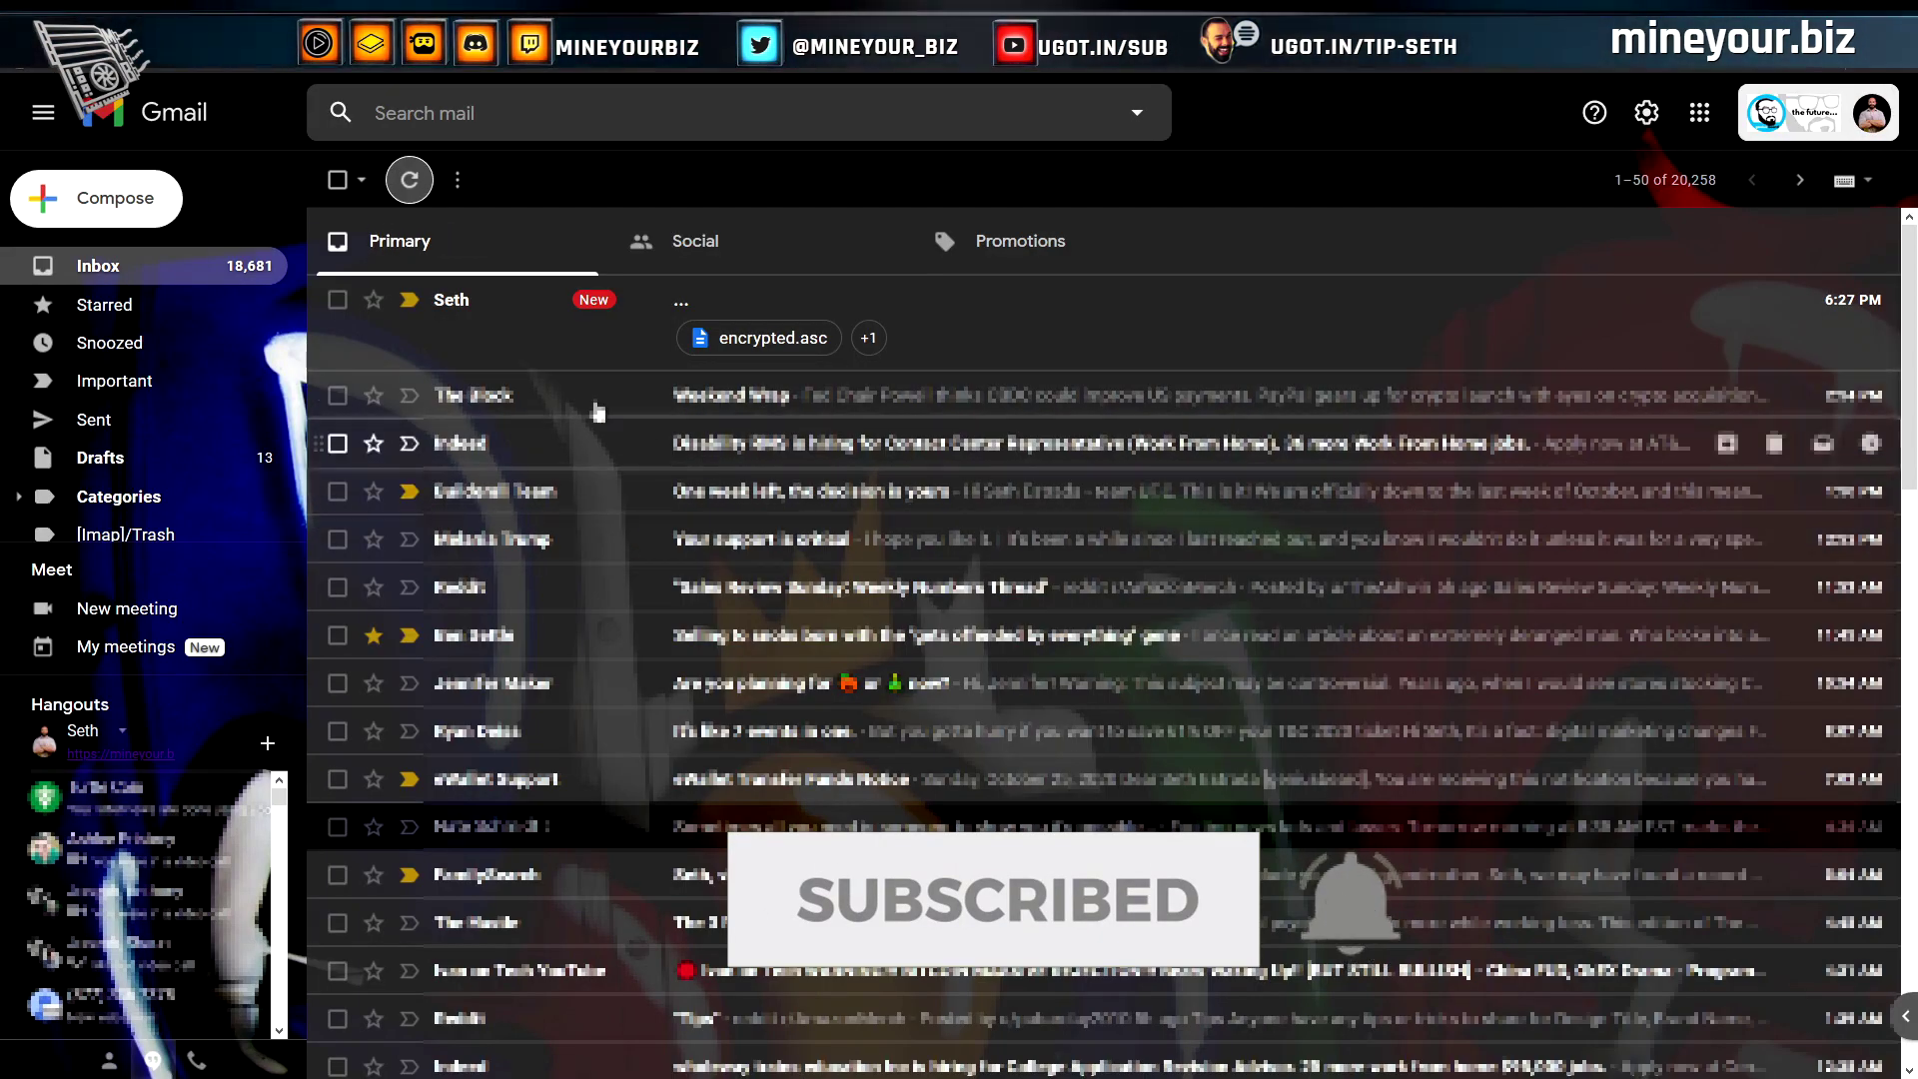
Open the top Gmail inbox message carrying the encrypted.asc attachment
left_click(559, 352)
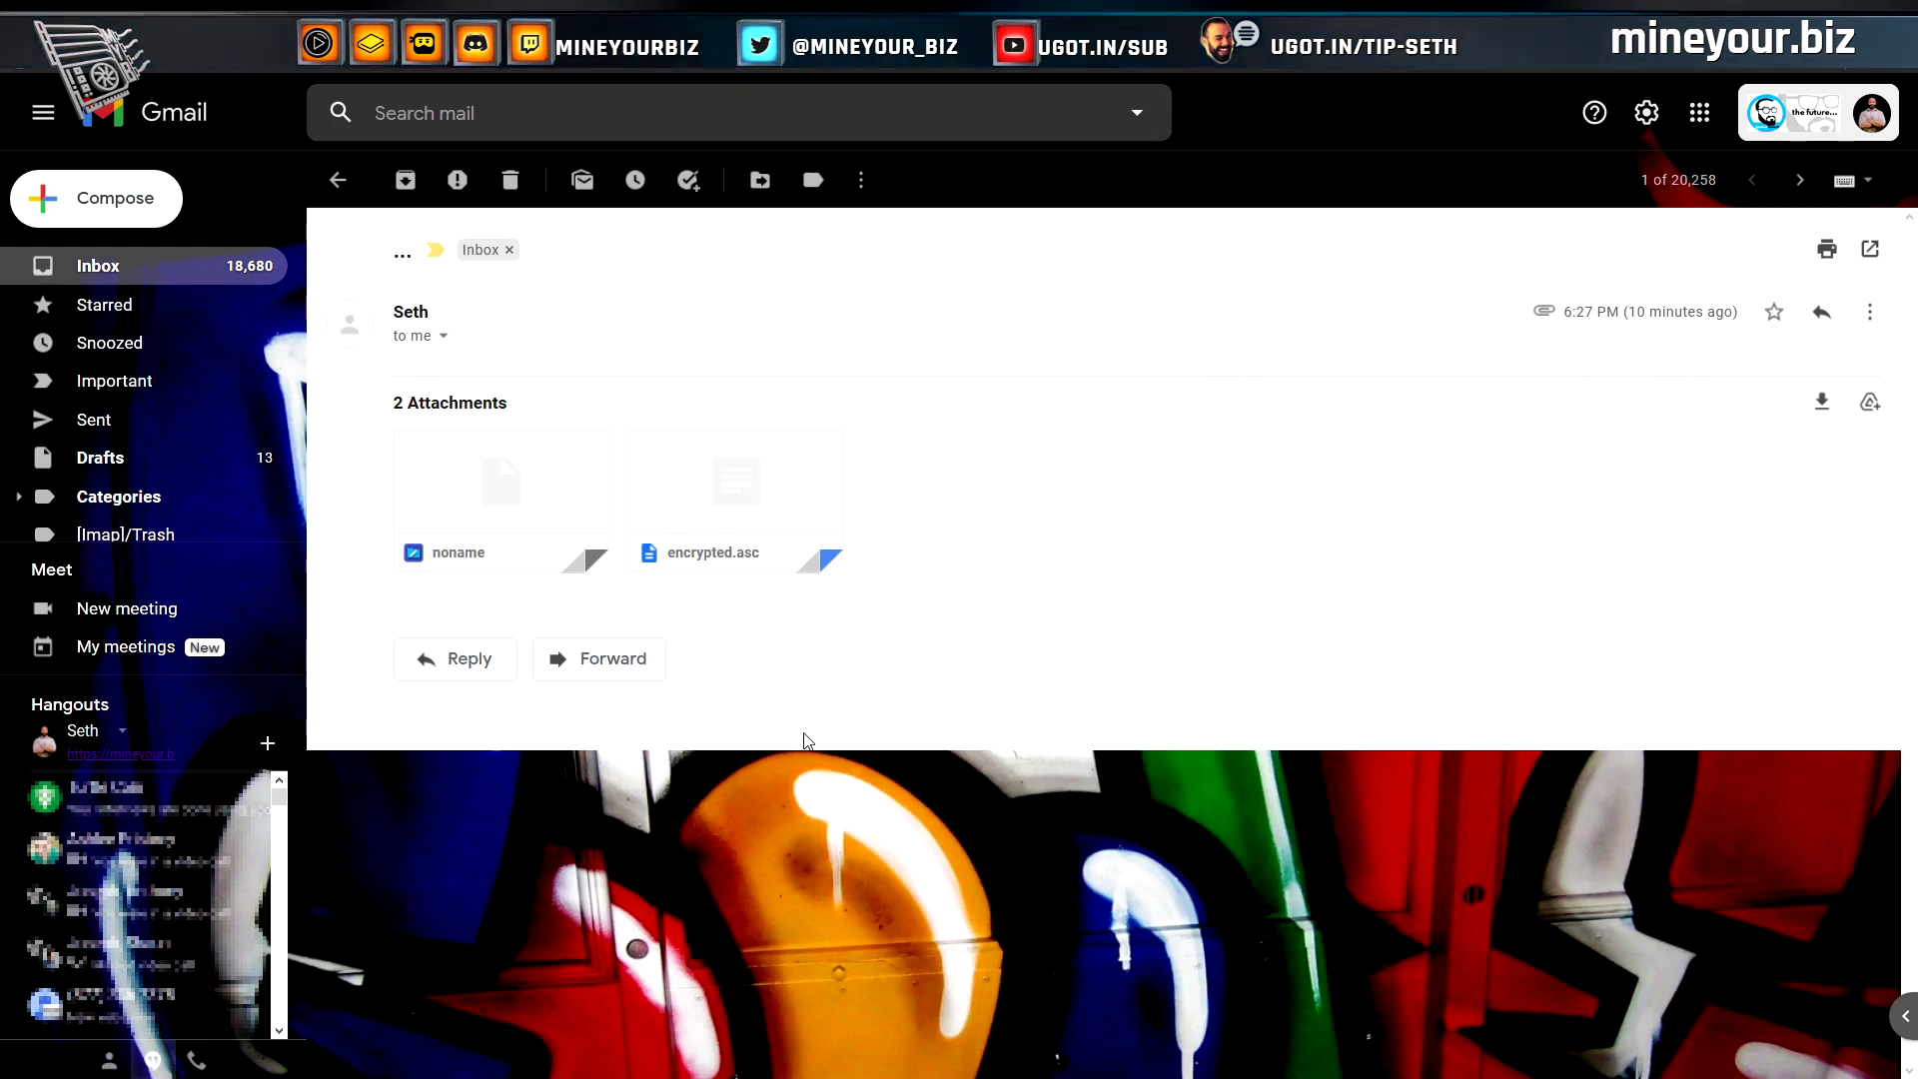
mouse_move(486, 539)
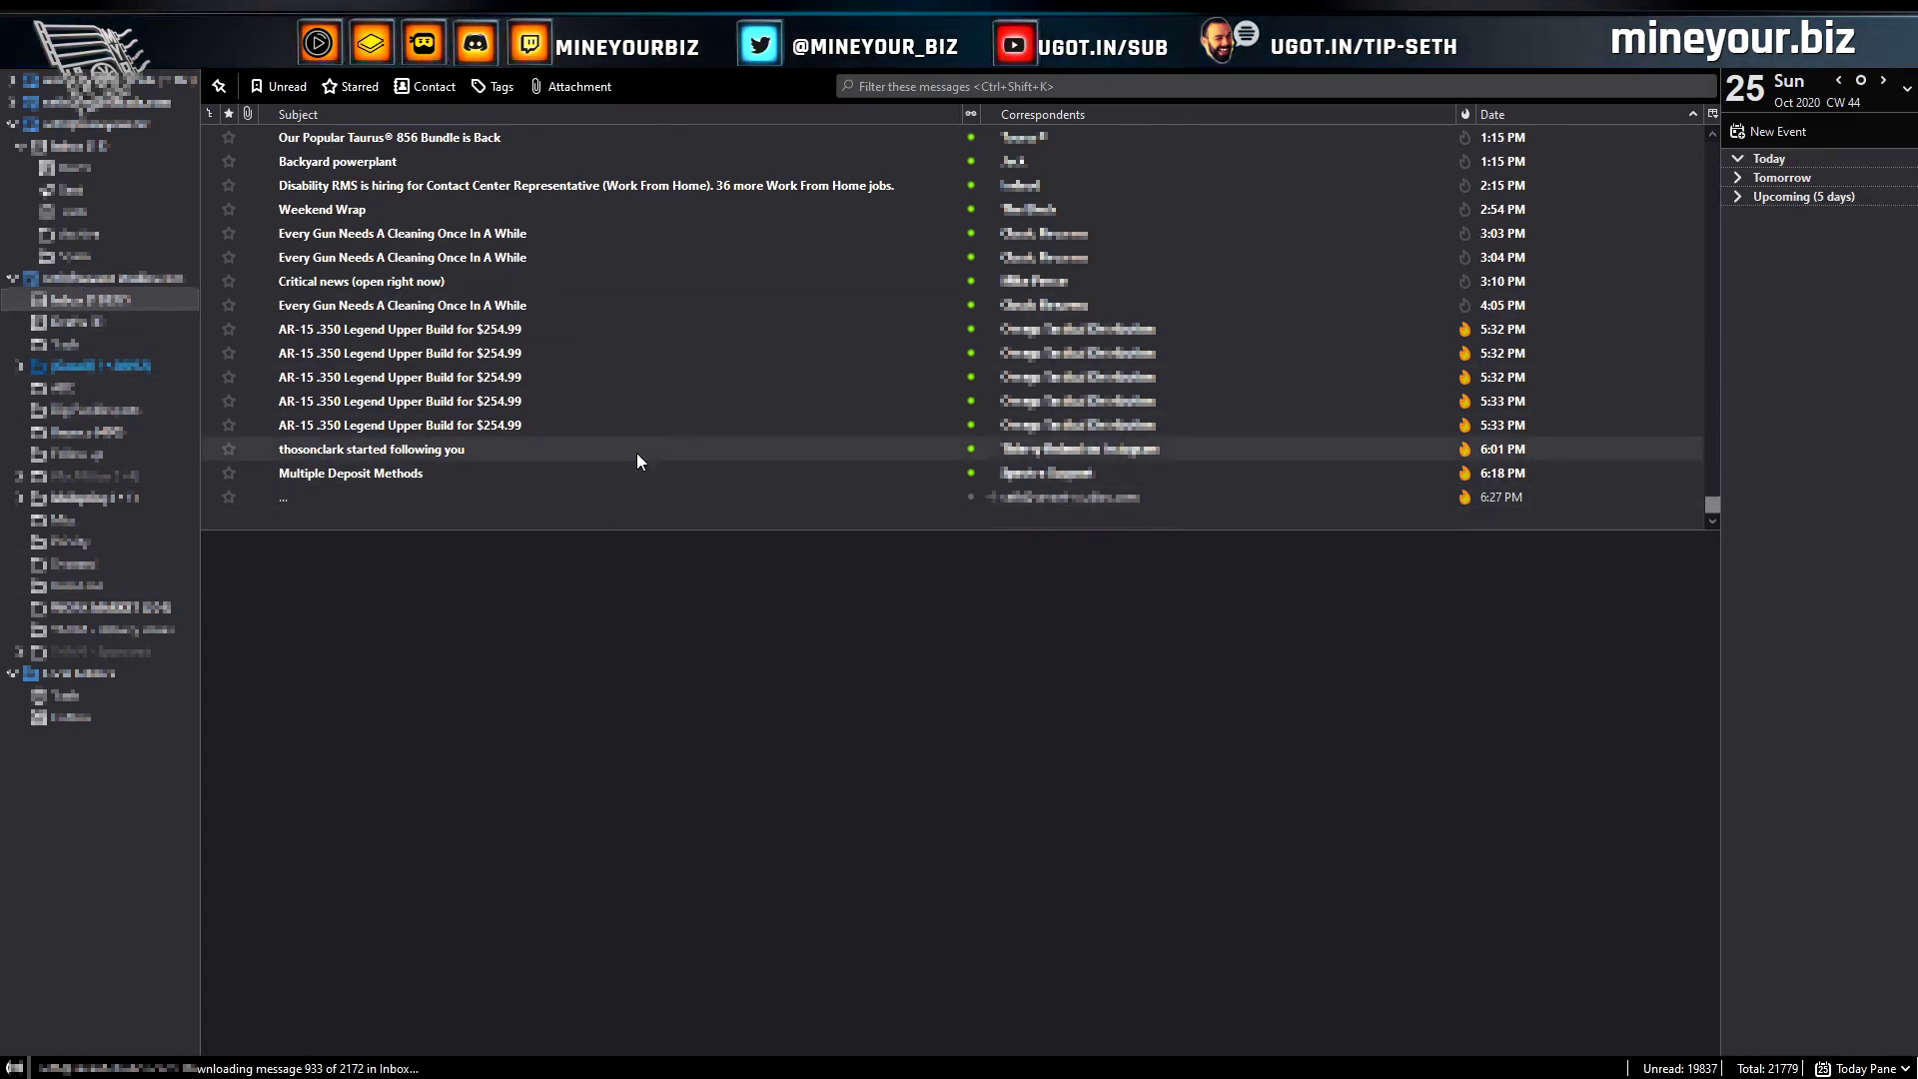
Open the 'Time for E2EE tests, baby!' message and mark it not junk with Shift+J
left_click(811, 503)
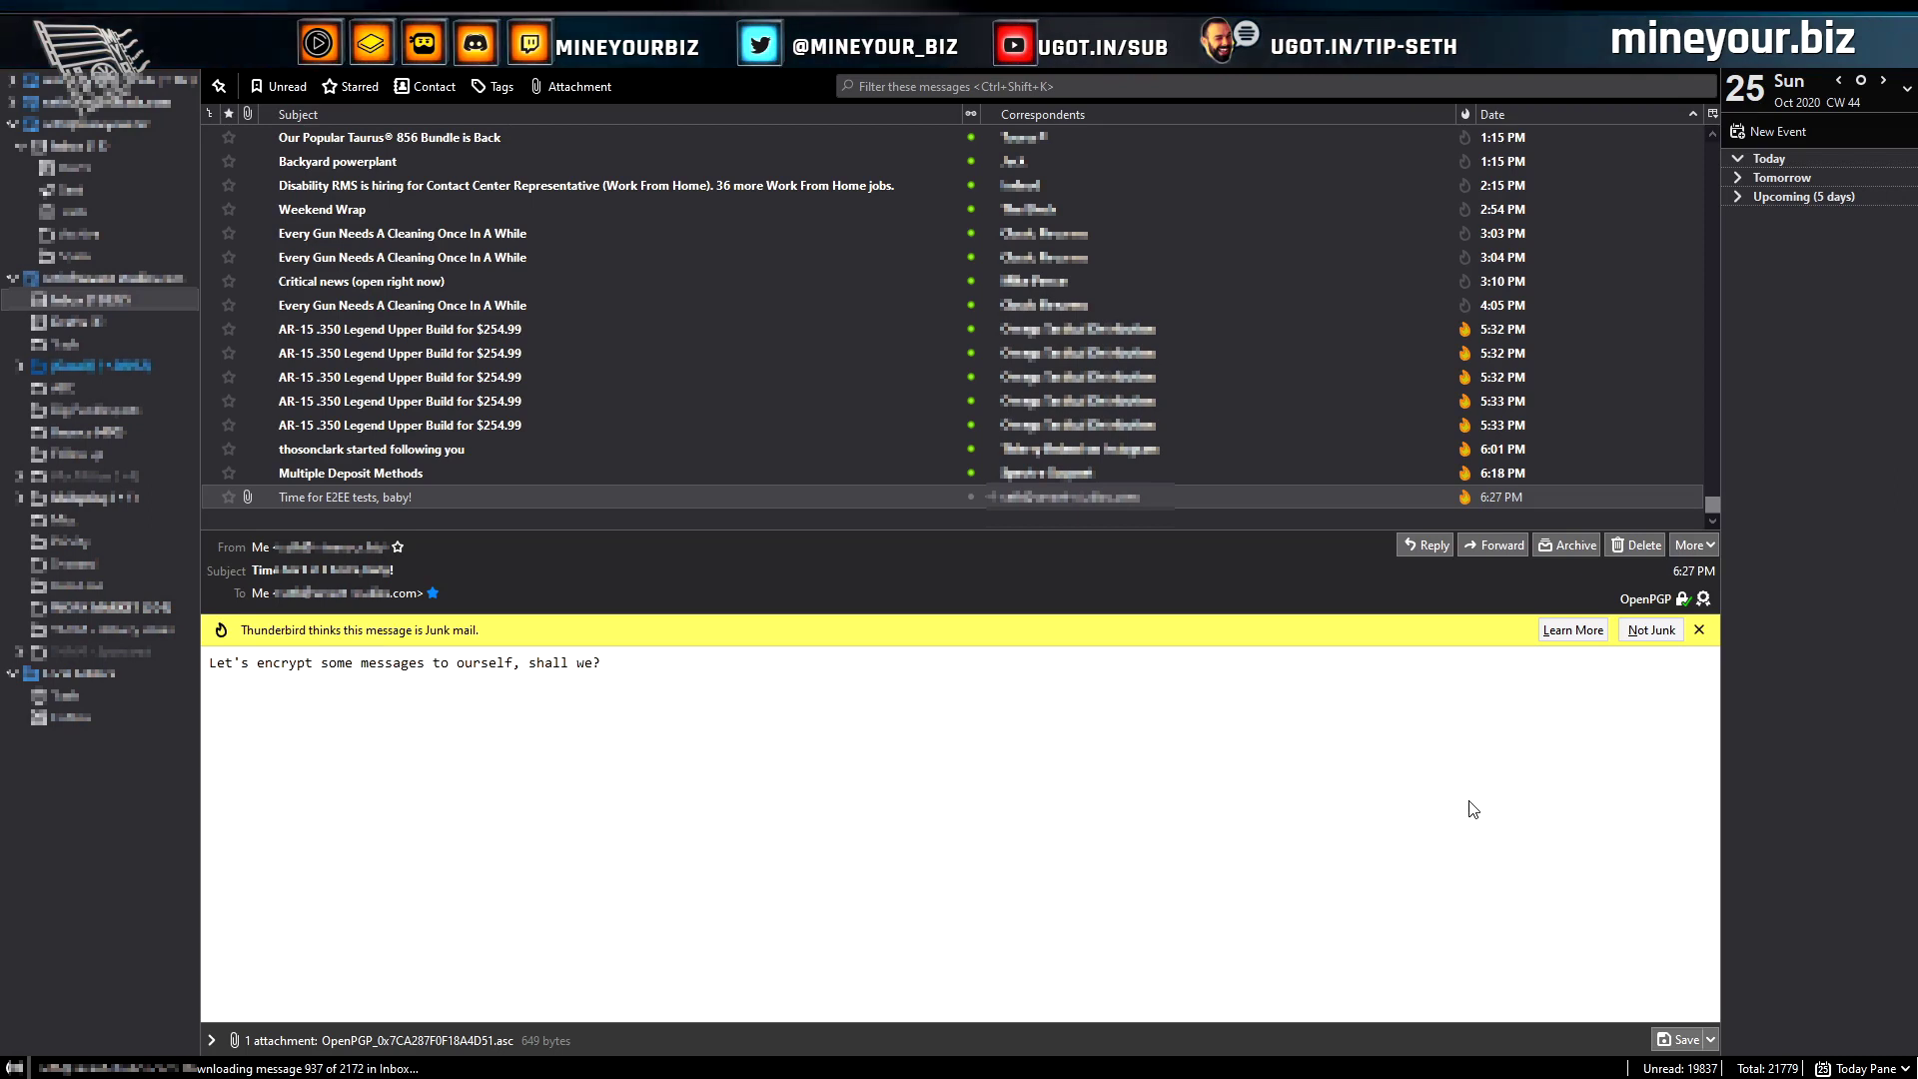
key("shift+j")
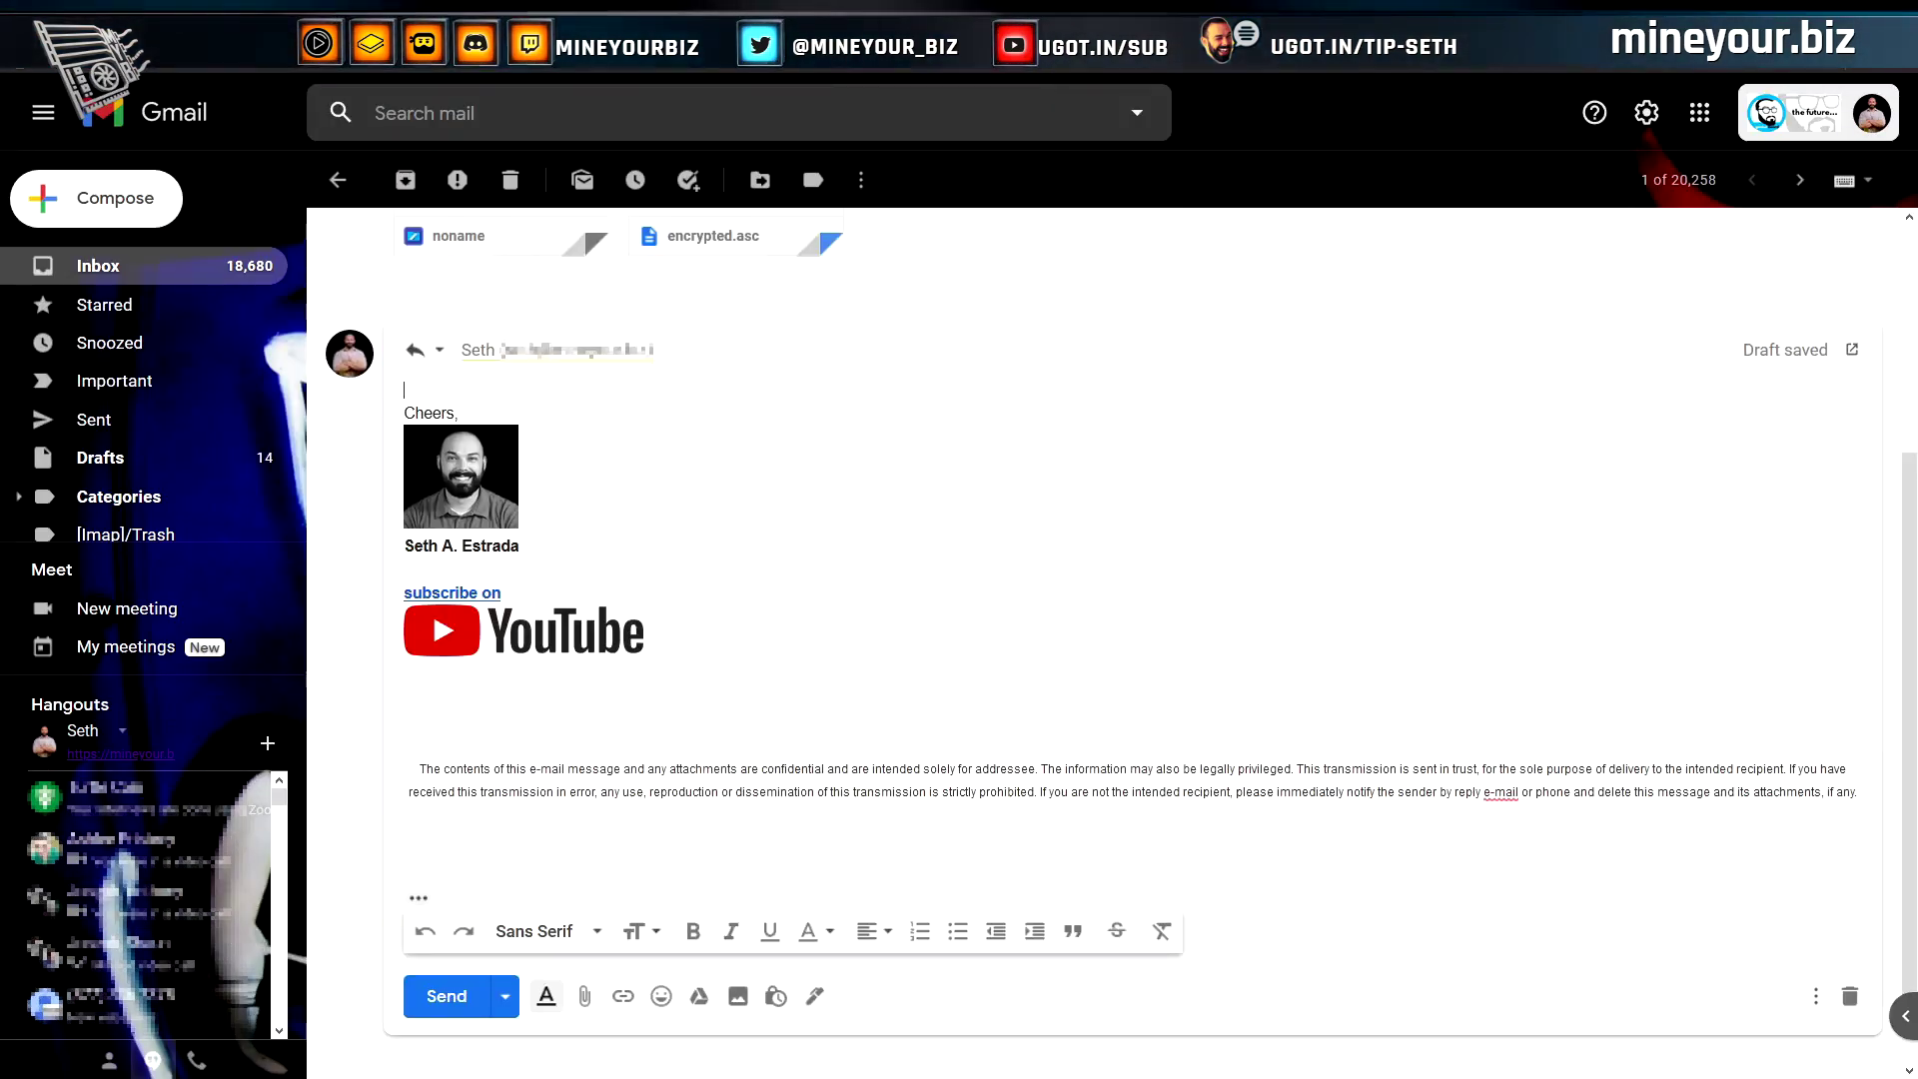
Drag bitcoin.7z from the Documents folder into the Gmail reply as an attachment
key("alt+Tab")
left_click_drag(1306, 388, 700, 600)
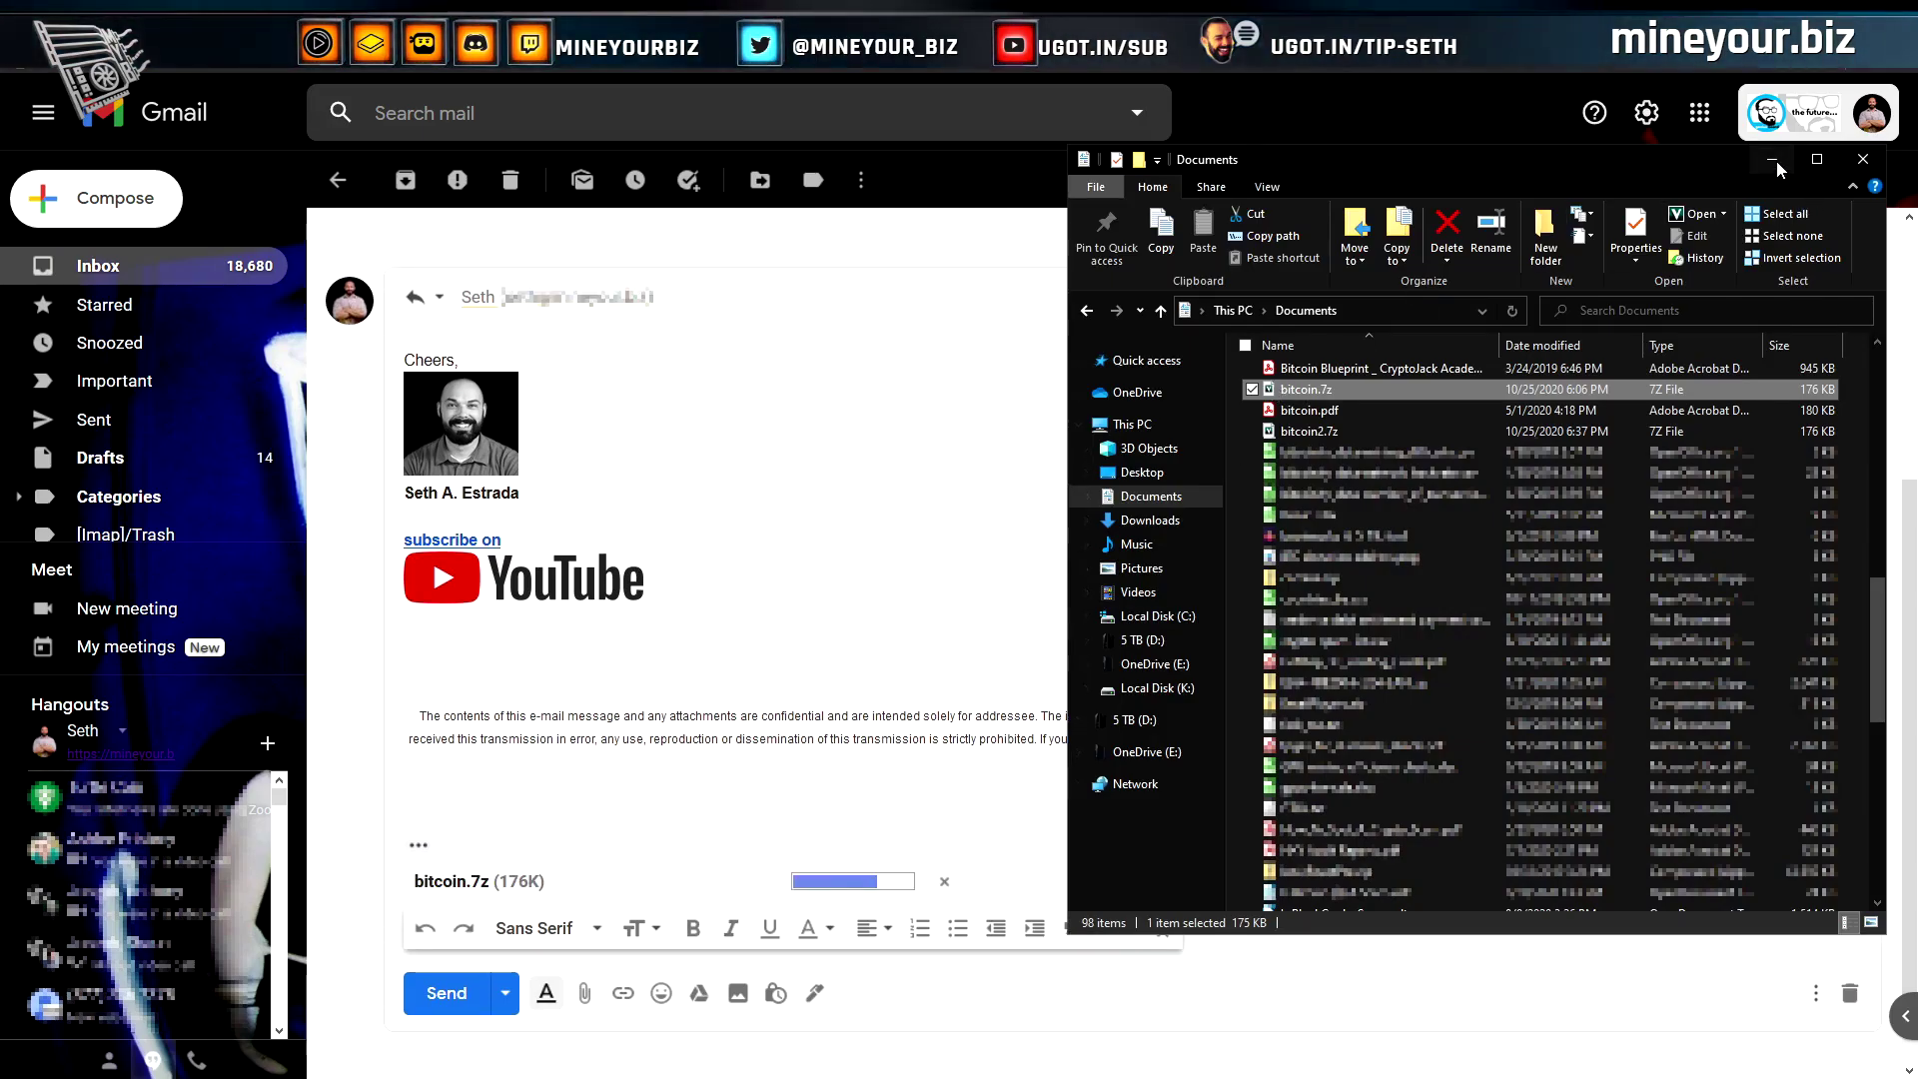
left_click(1775, 163)
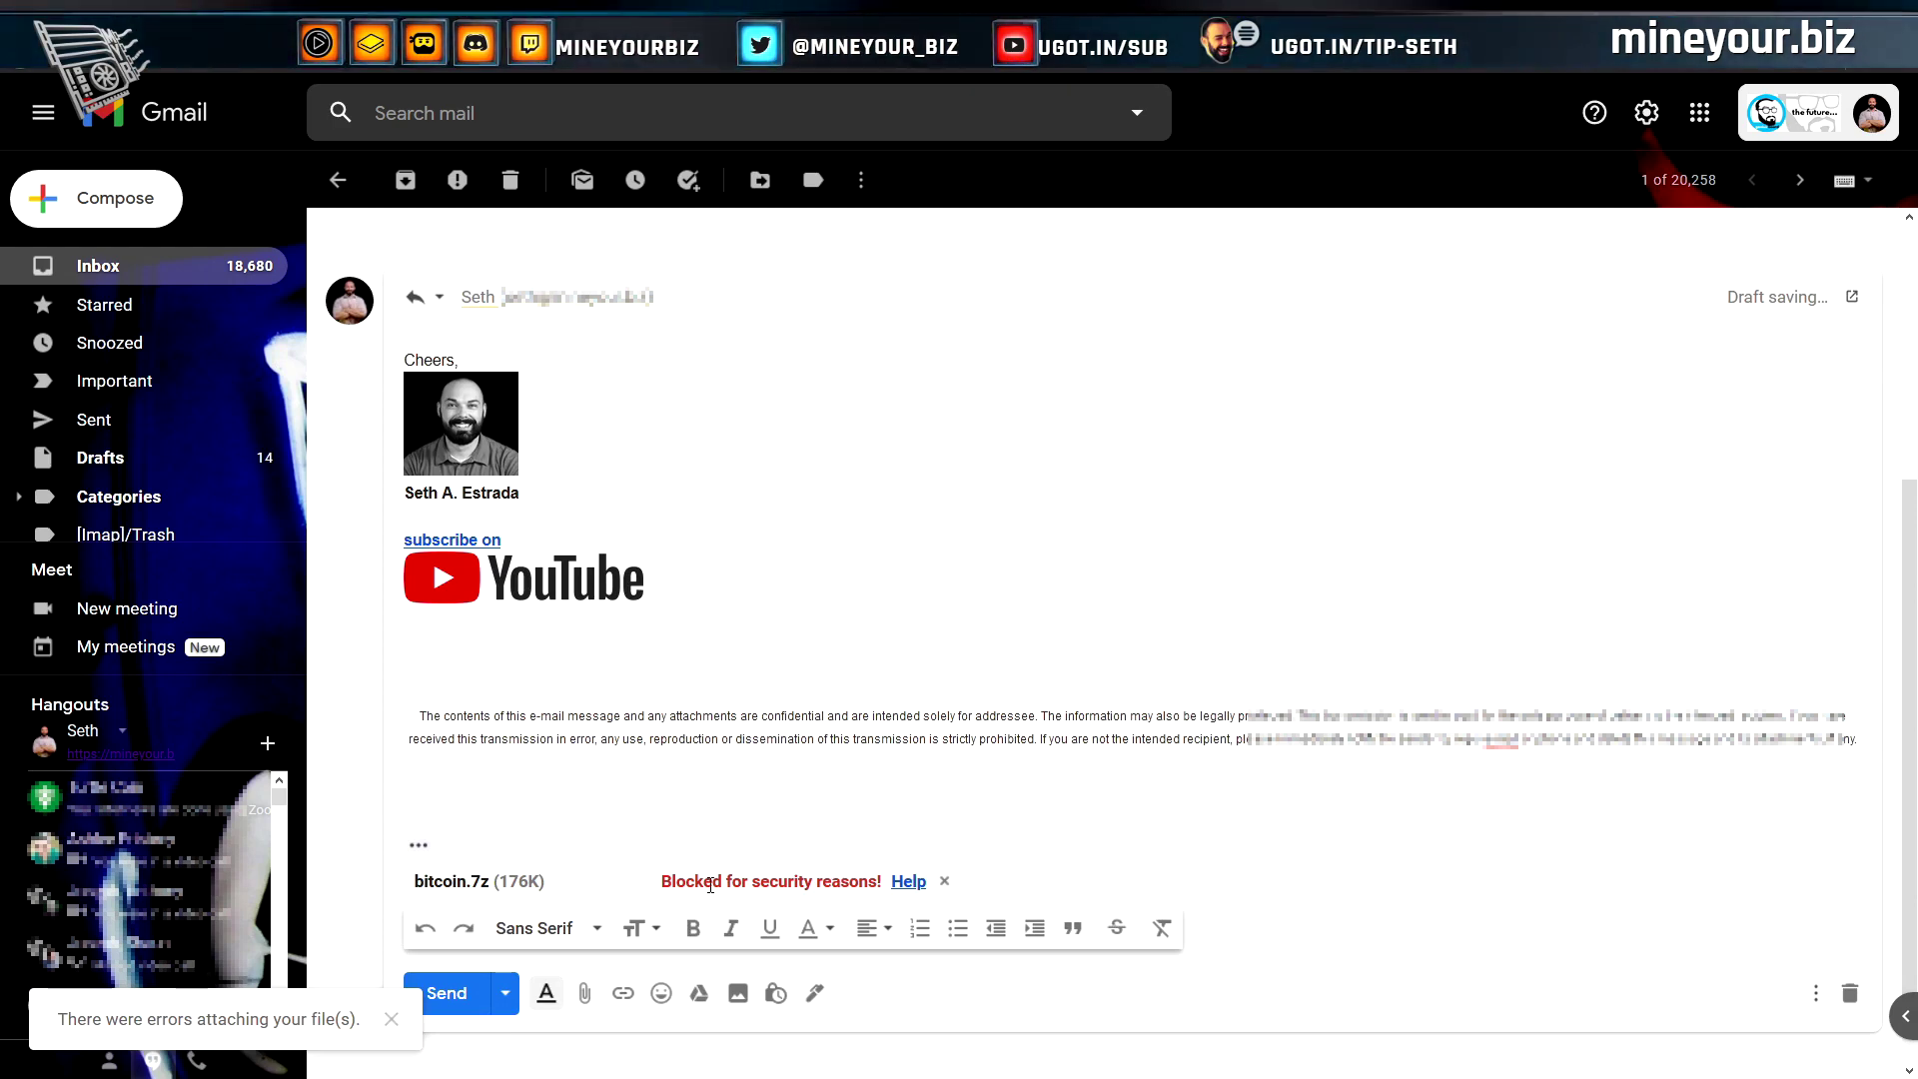
Read Gmail's help on the blocked file, then remove the bitcoin.7z attachment
left_click(908, 881)
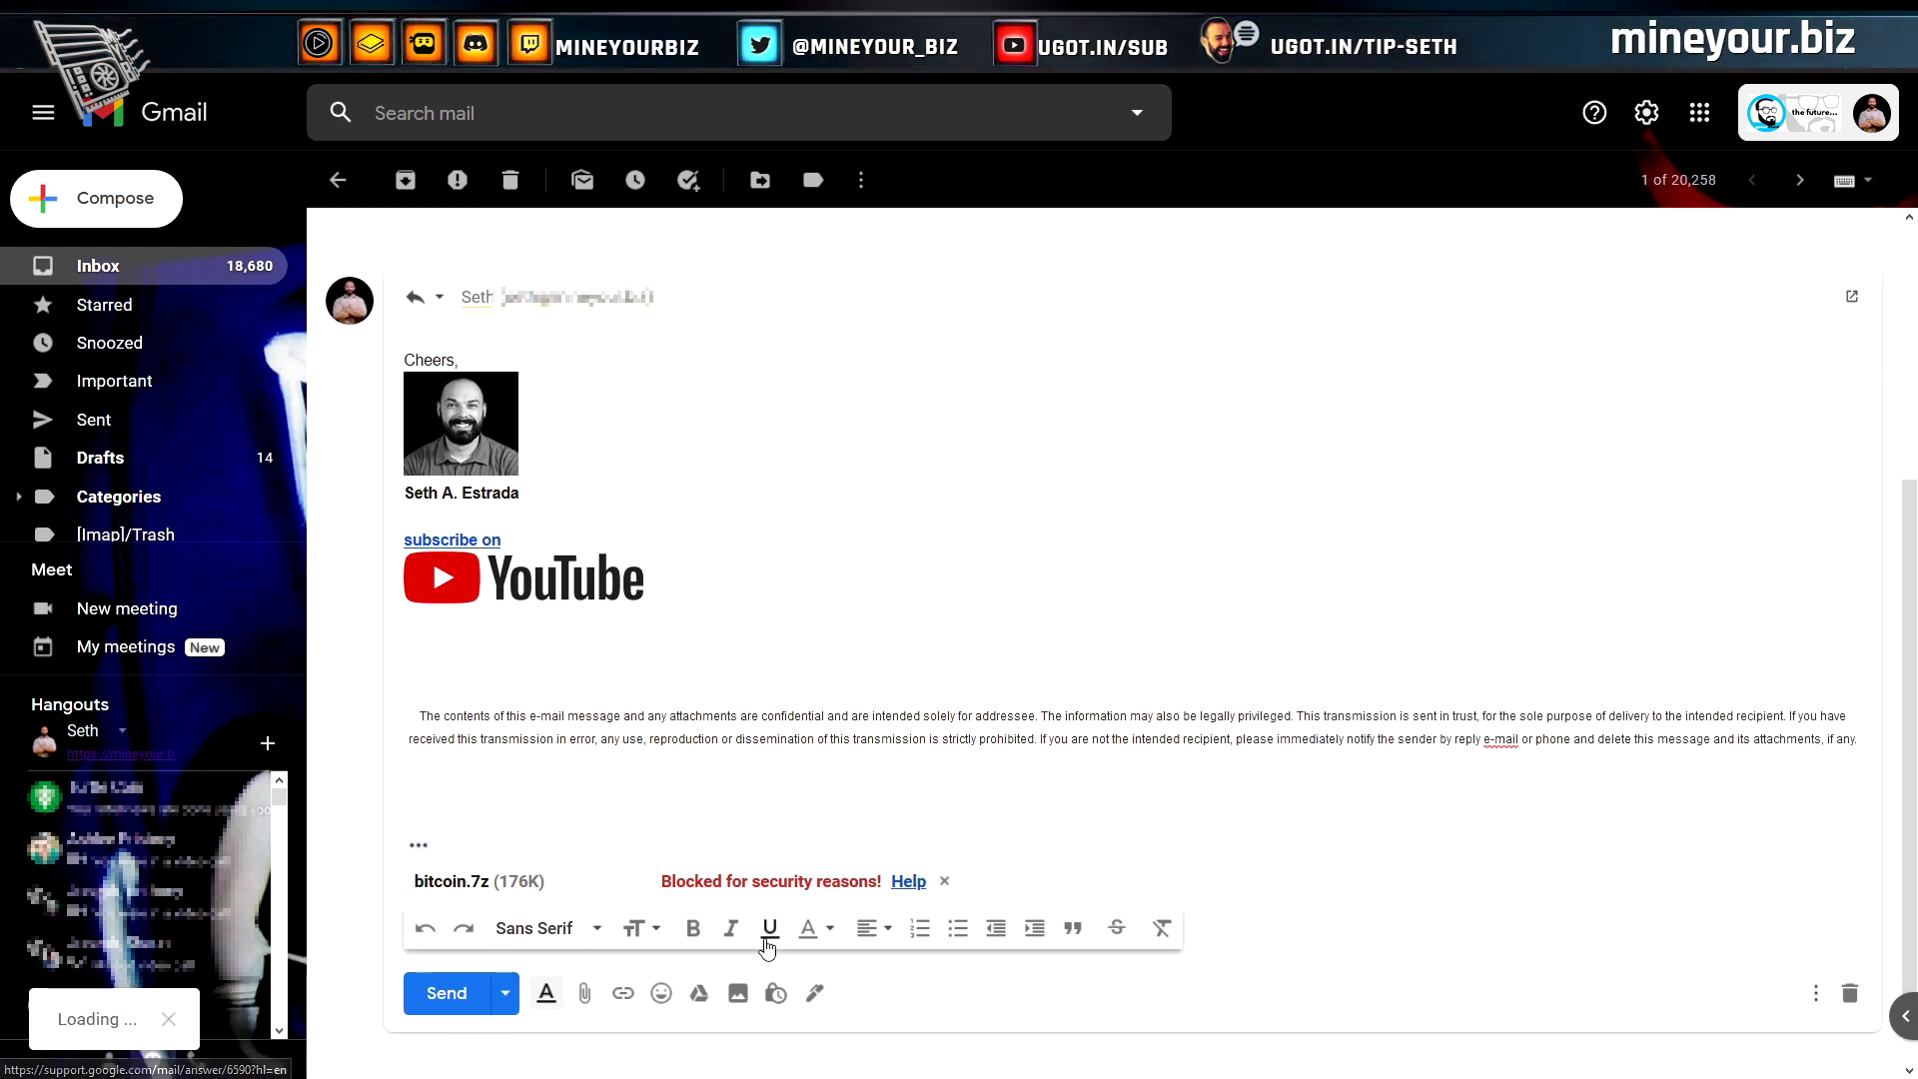
scroll(1737, 599, "down", 1)
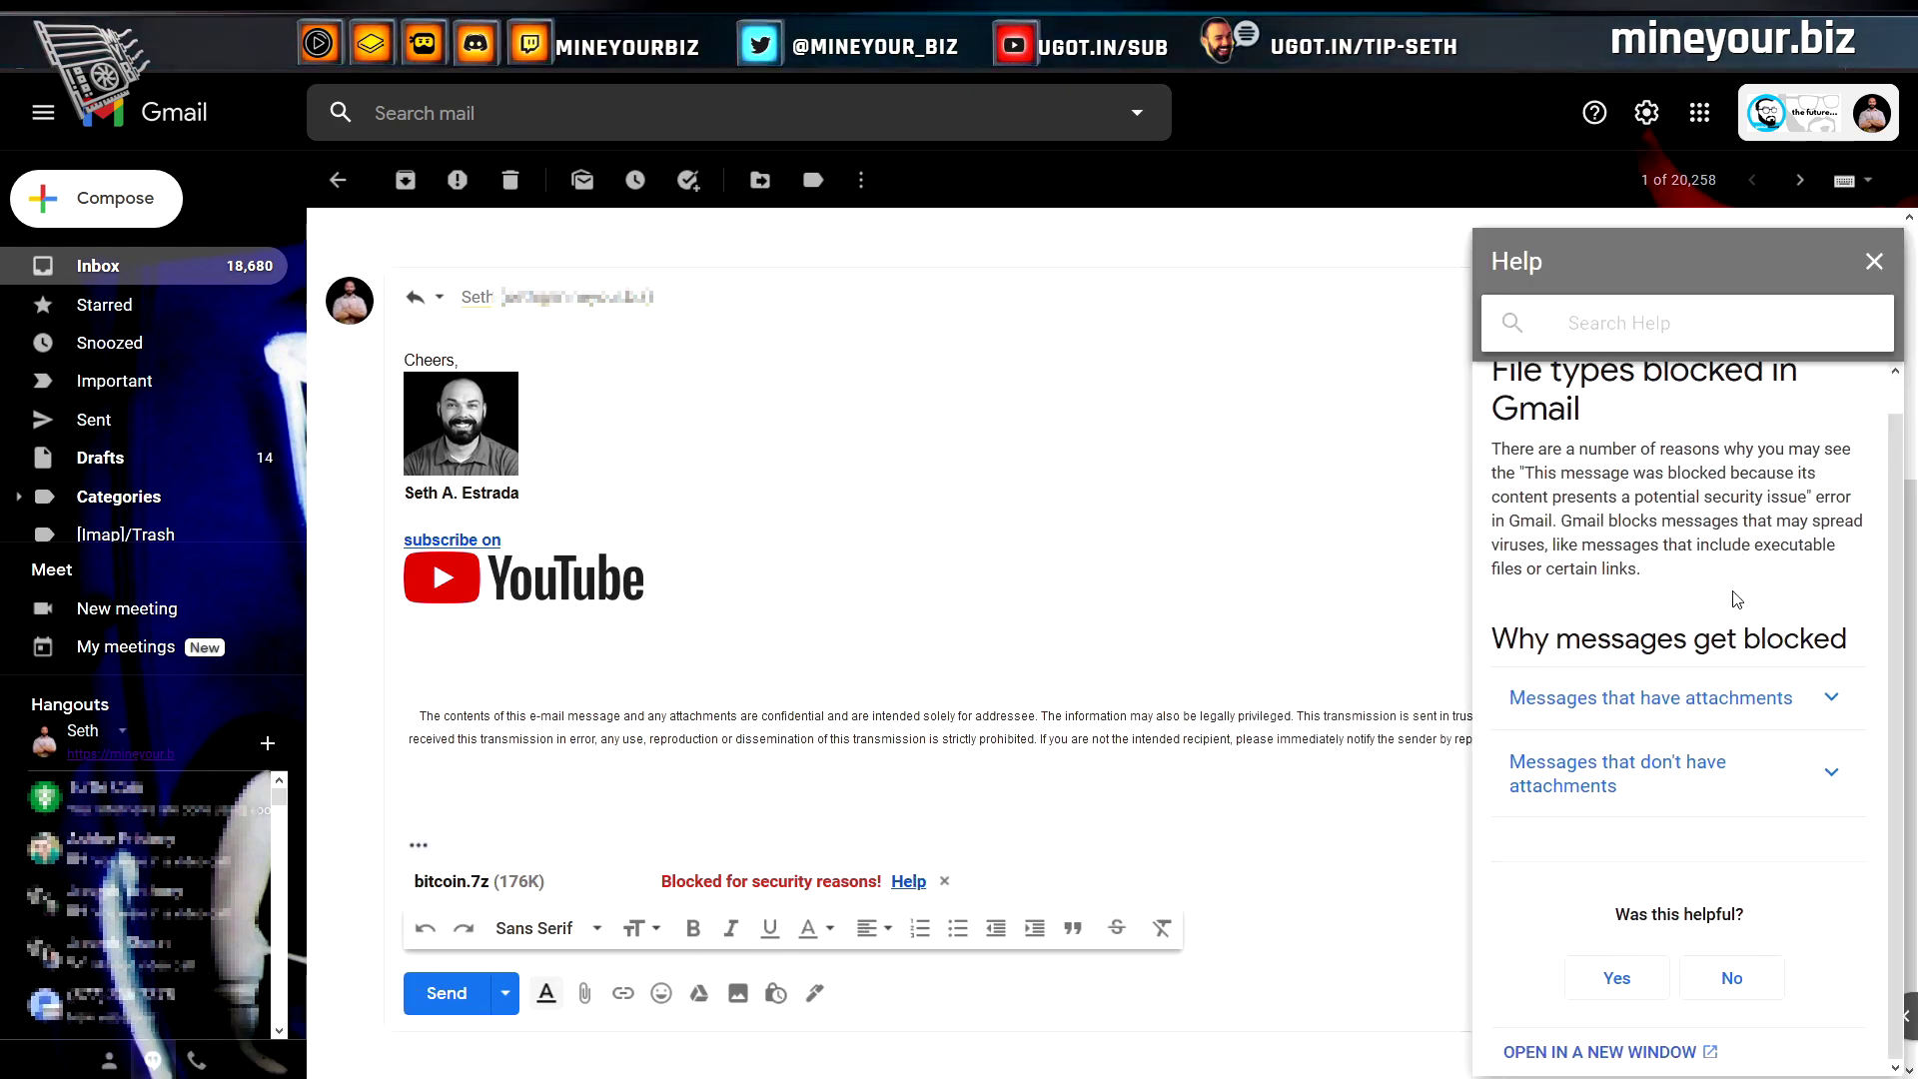
left_click(1874, 262)
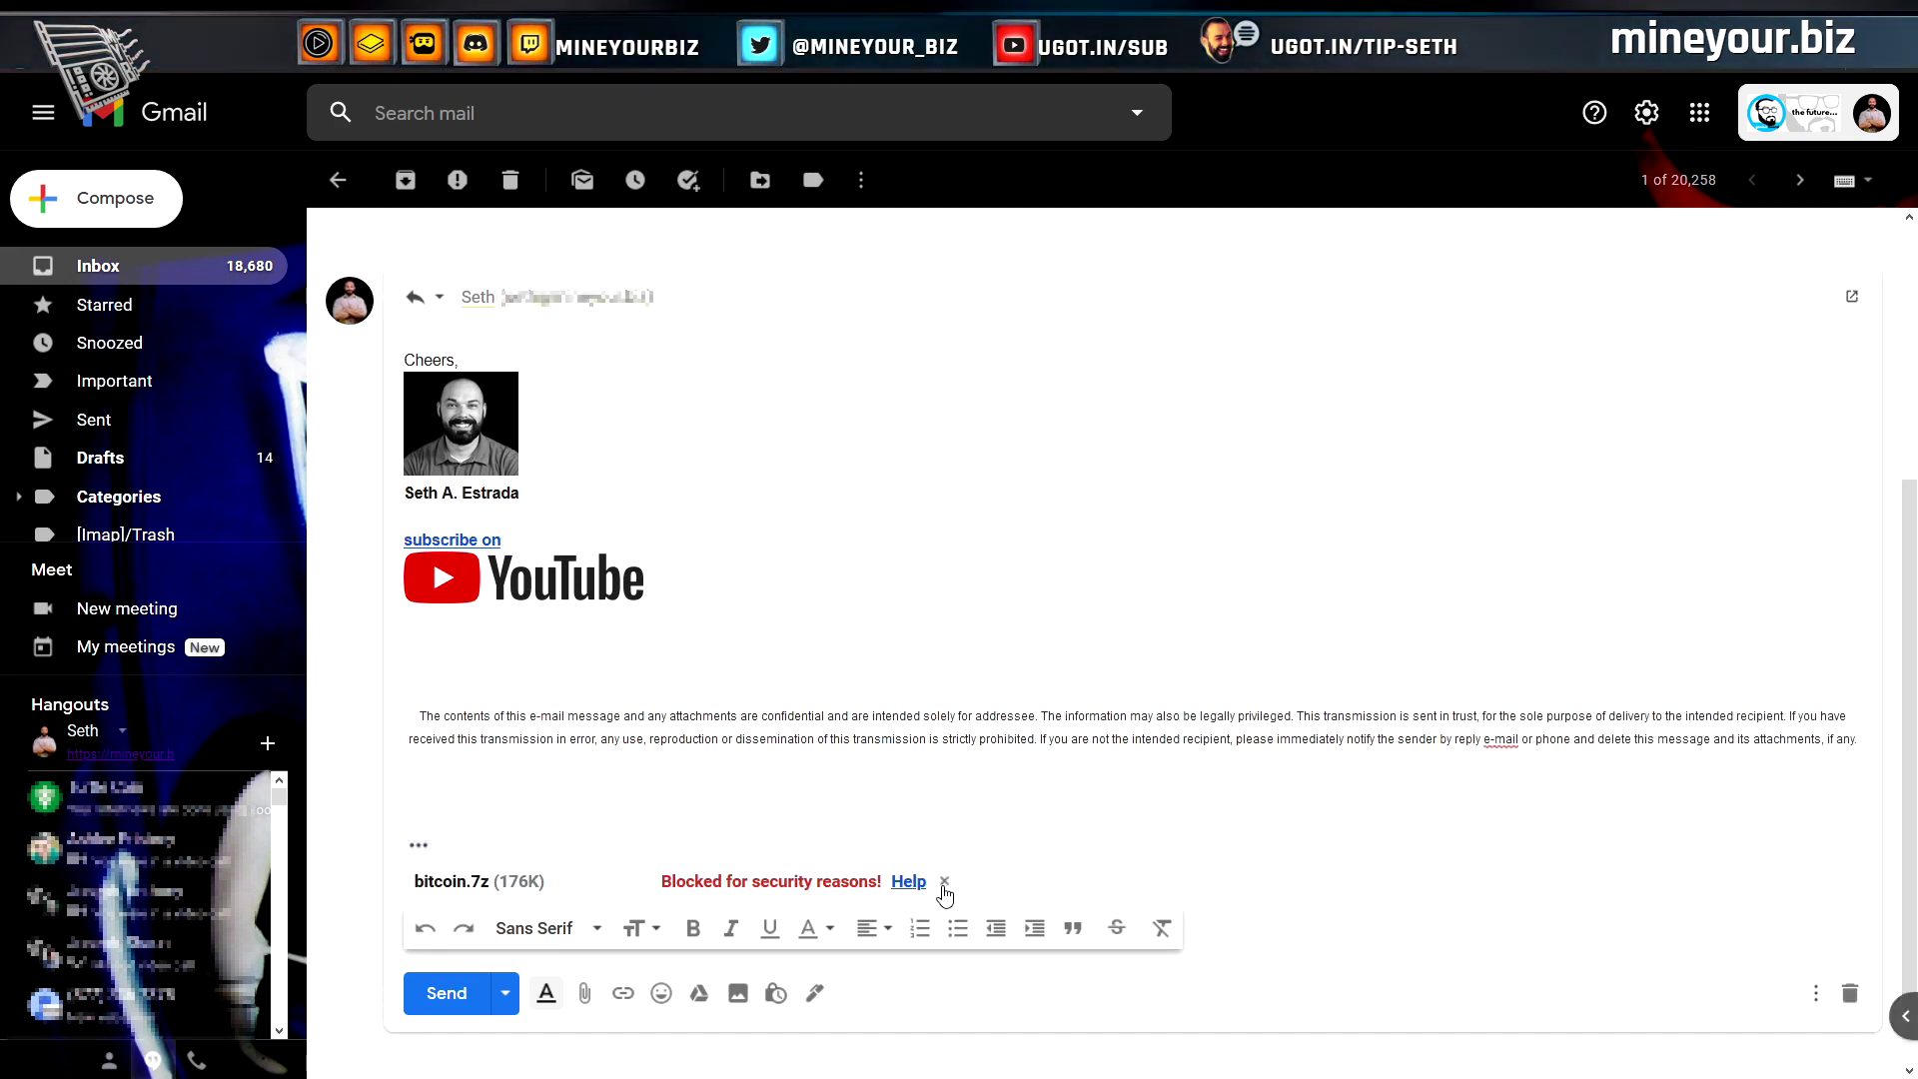
left_click(944, 882)
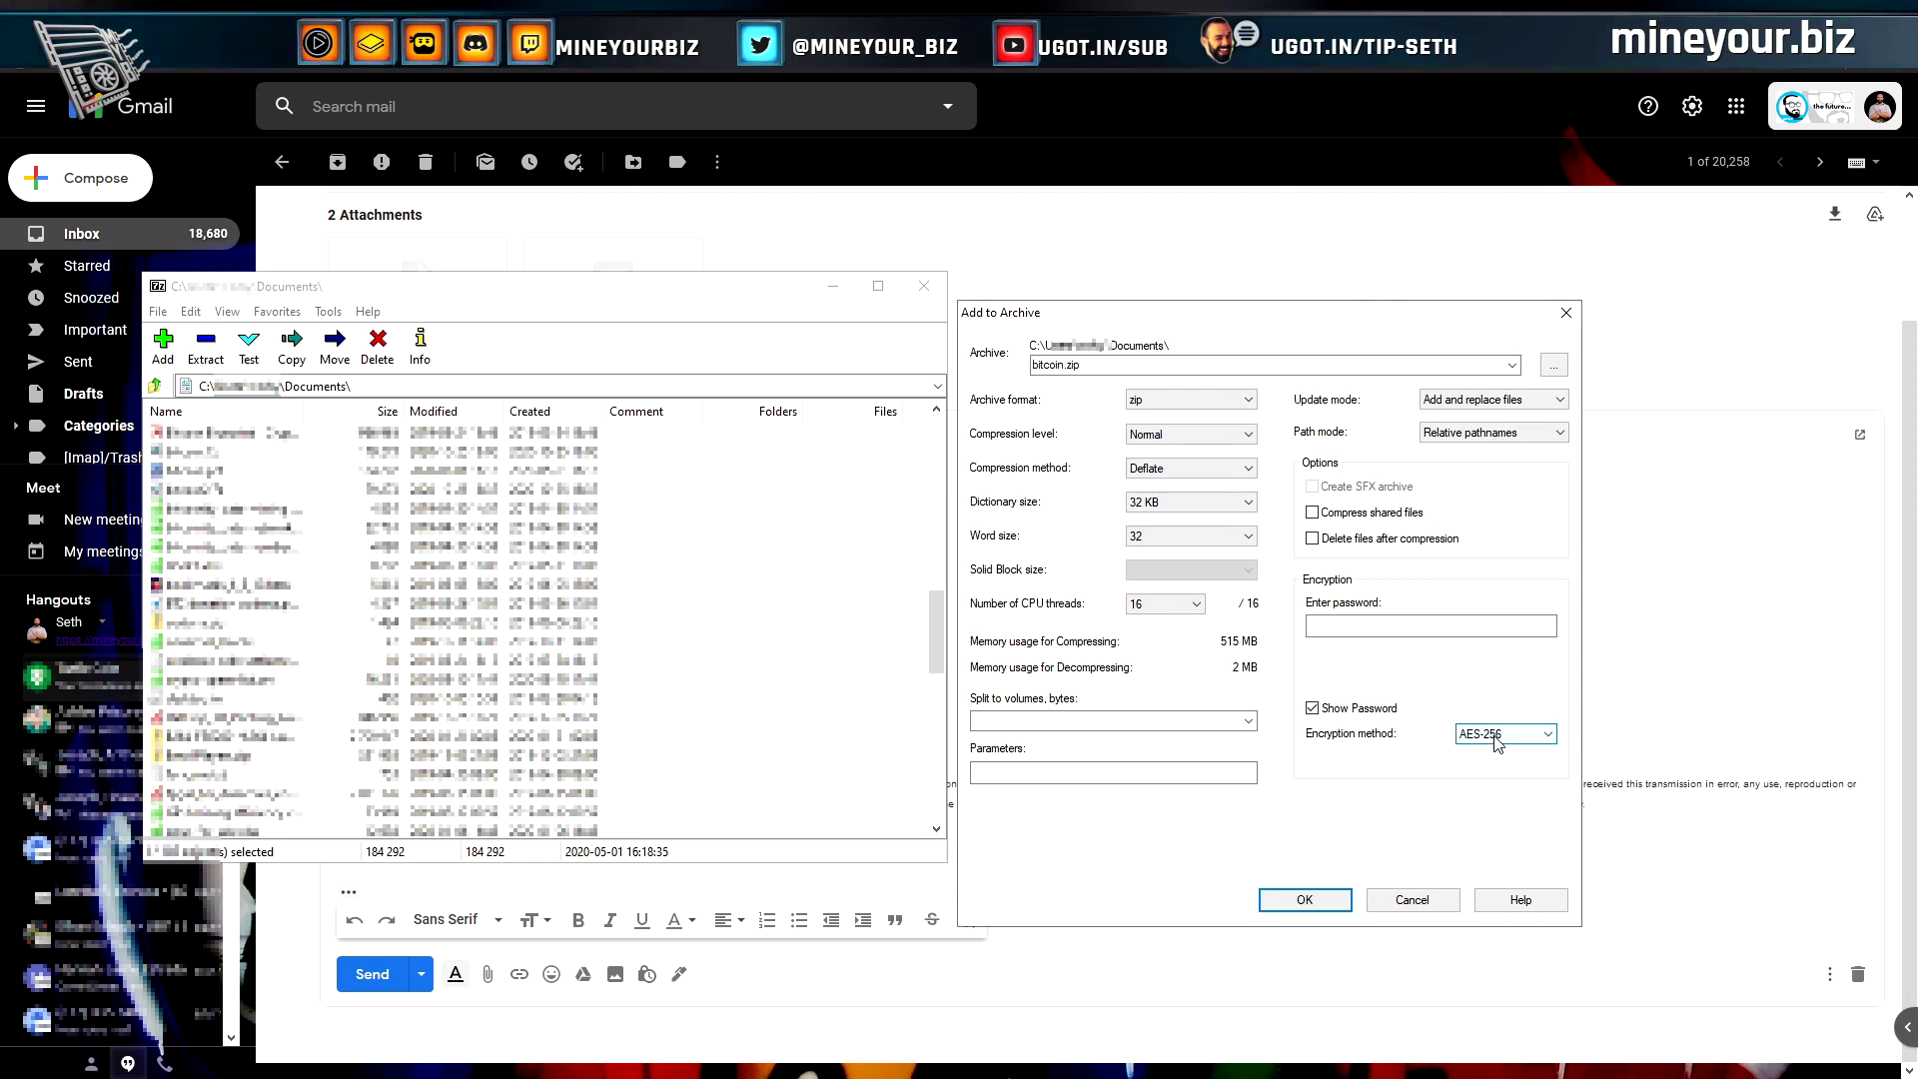
Create the password-protected bitcoin.zip archive and drag it into the Gmail reply
left_click(1380, 622)
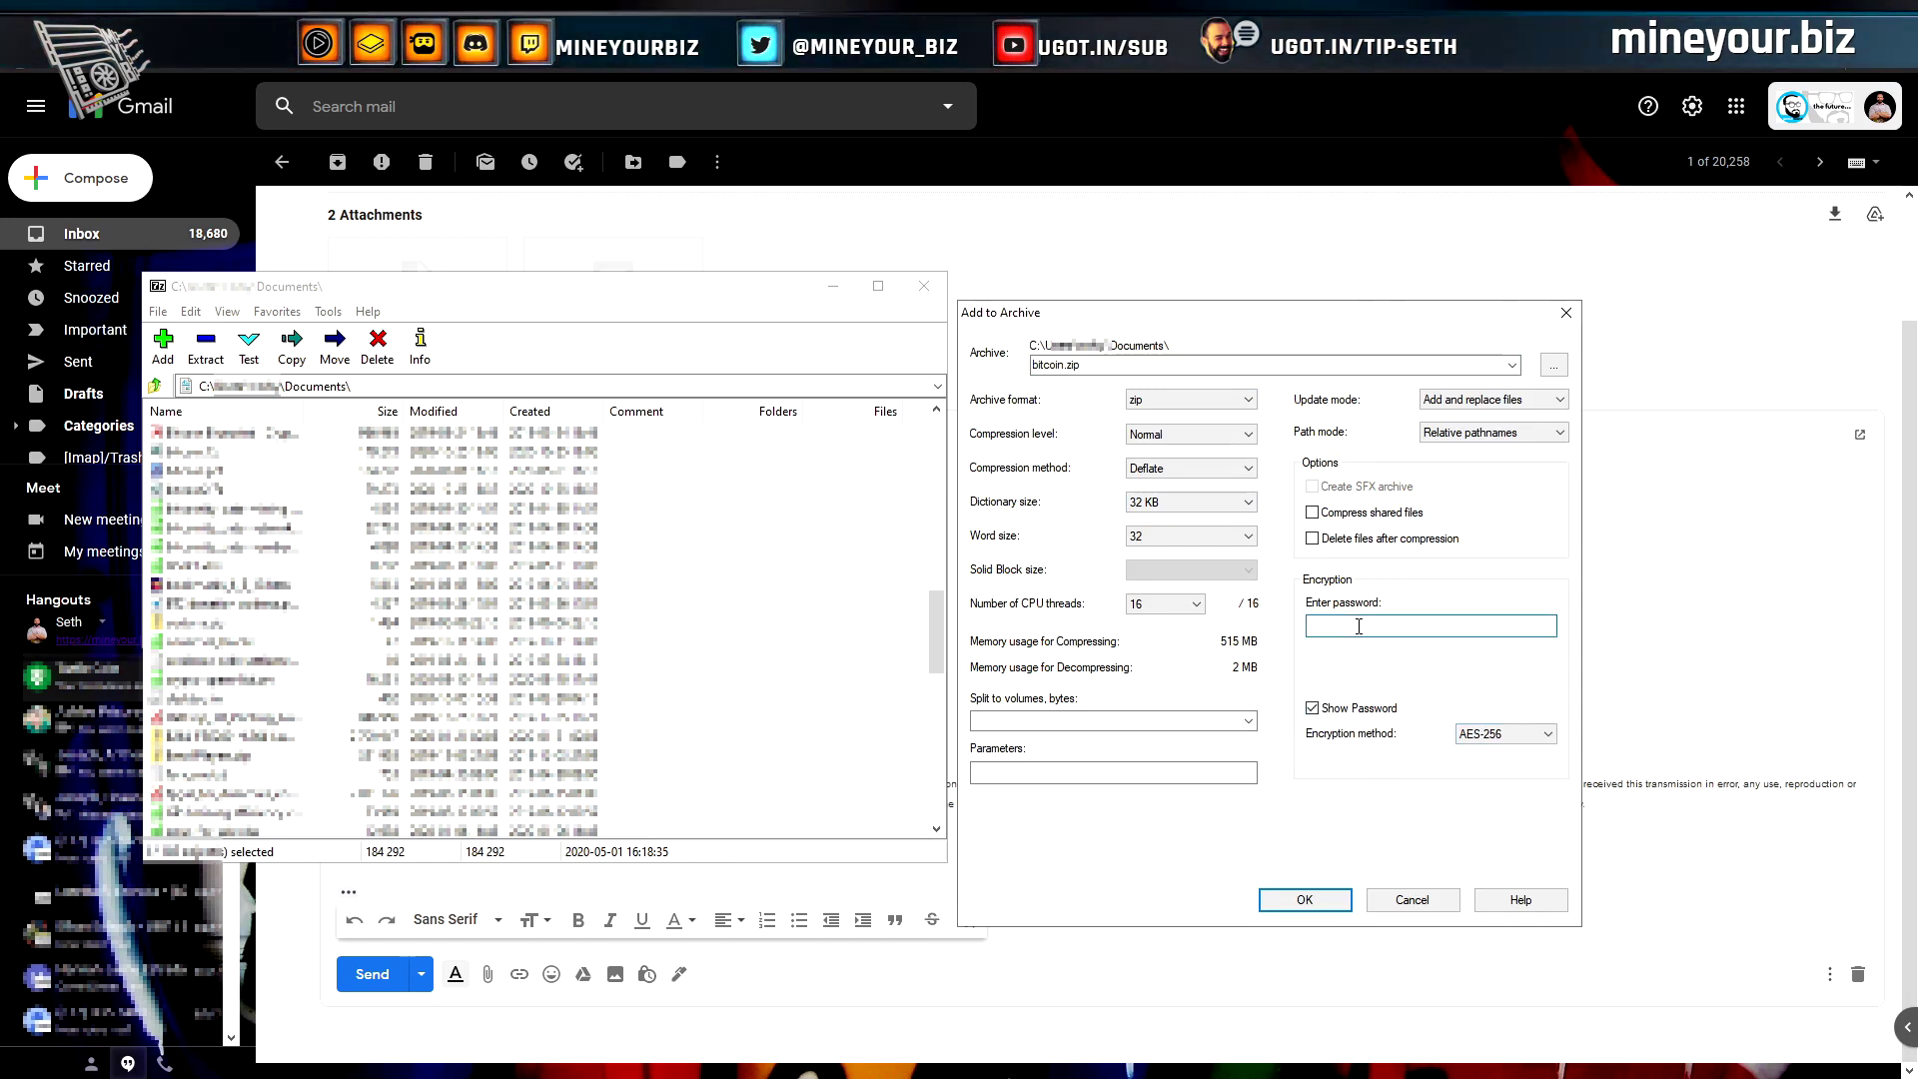
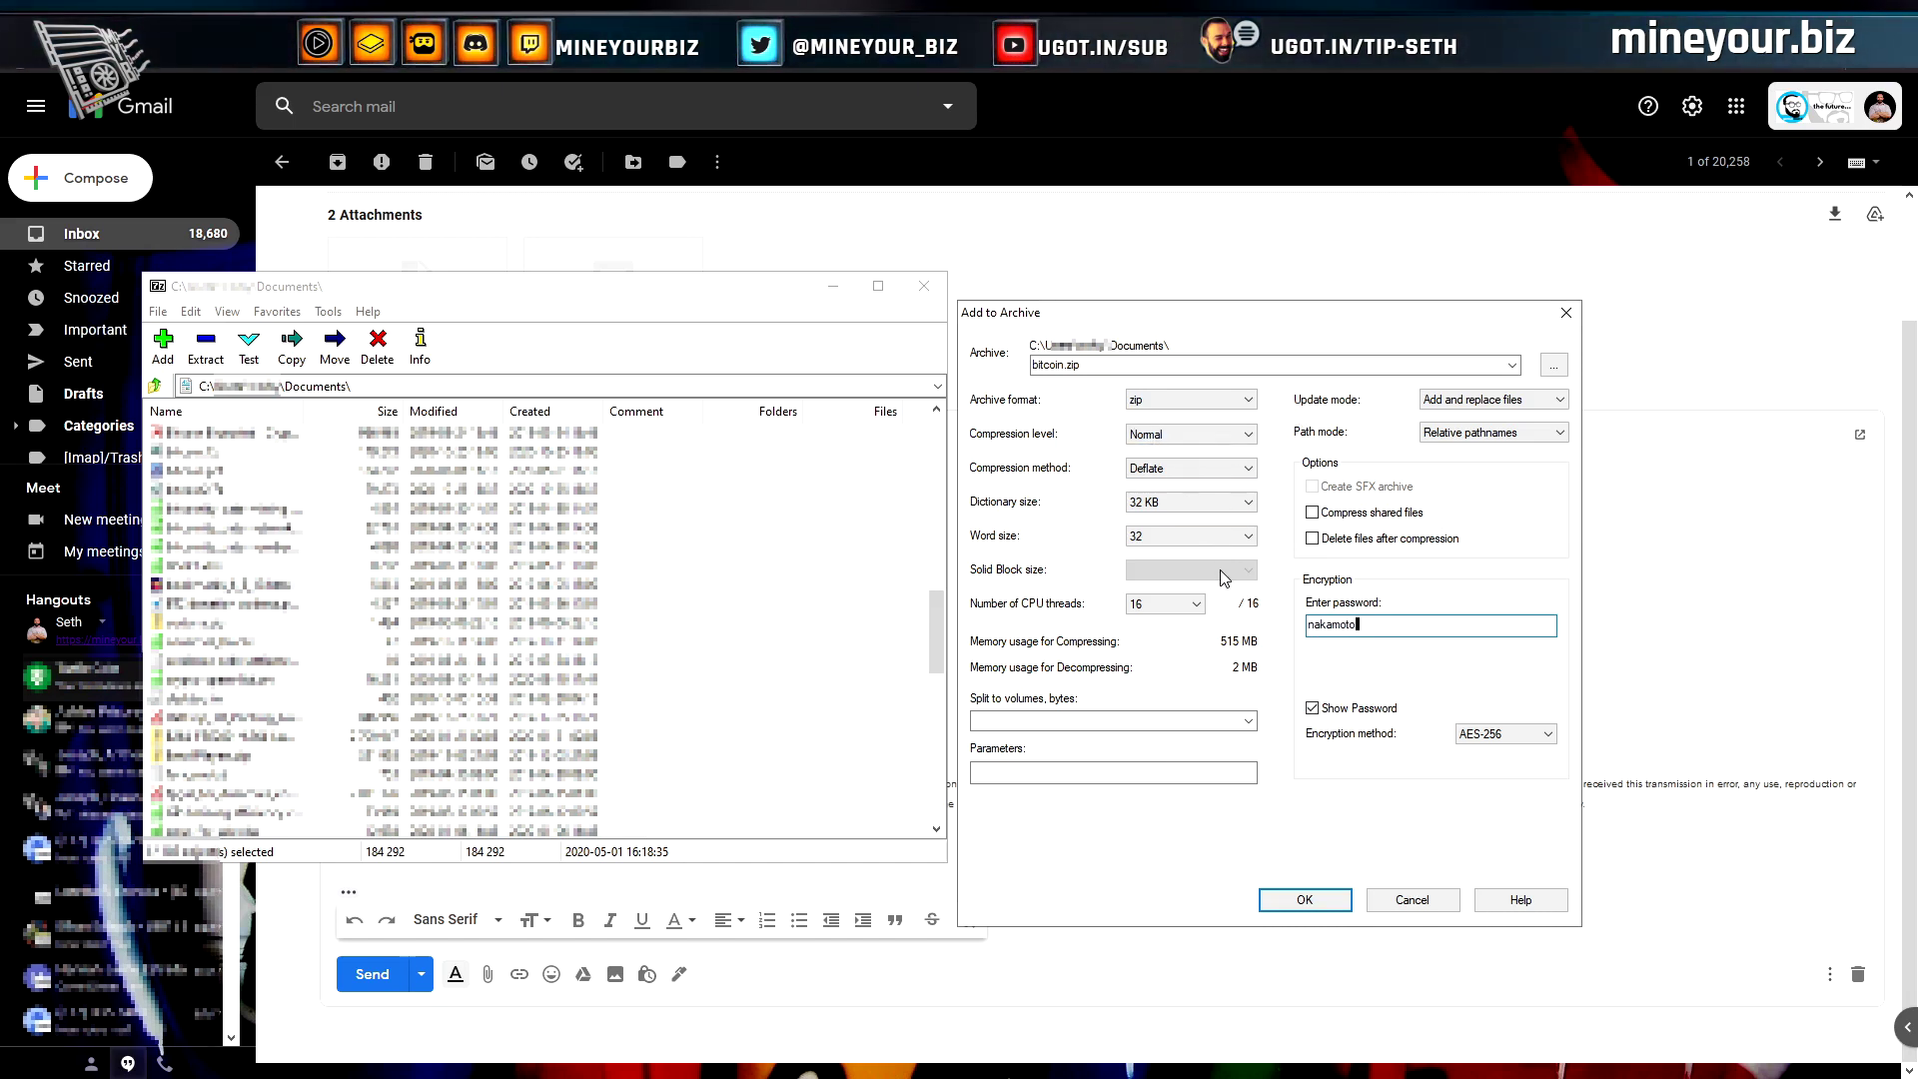
left_click(1314, 901)
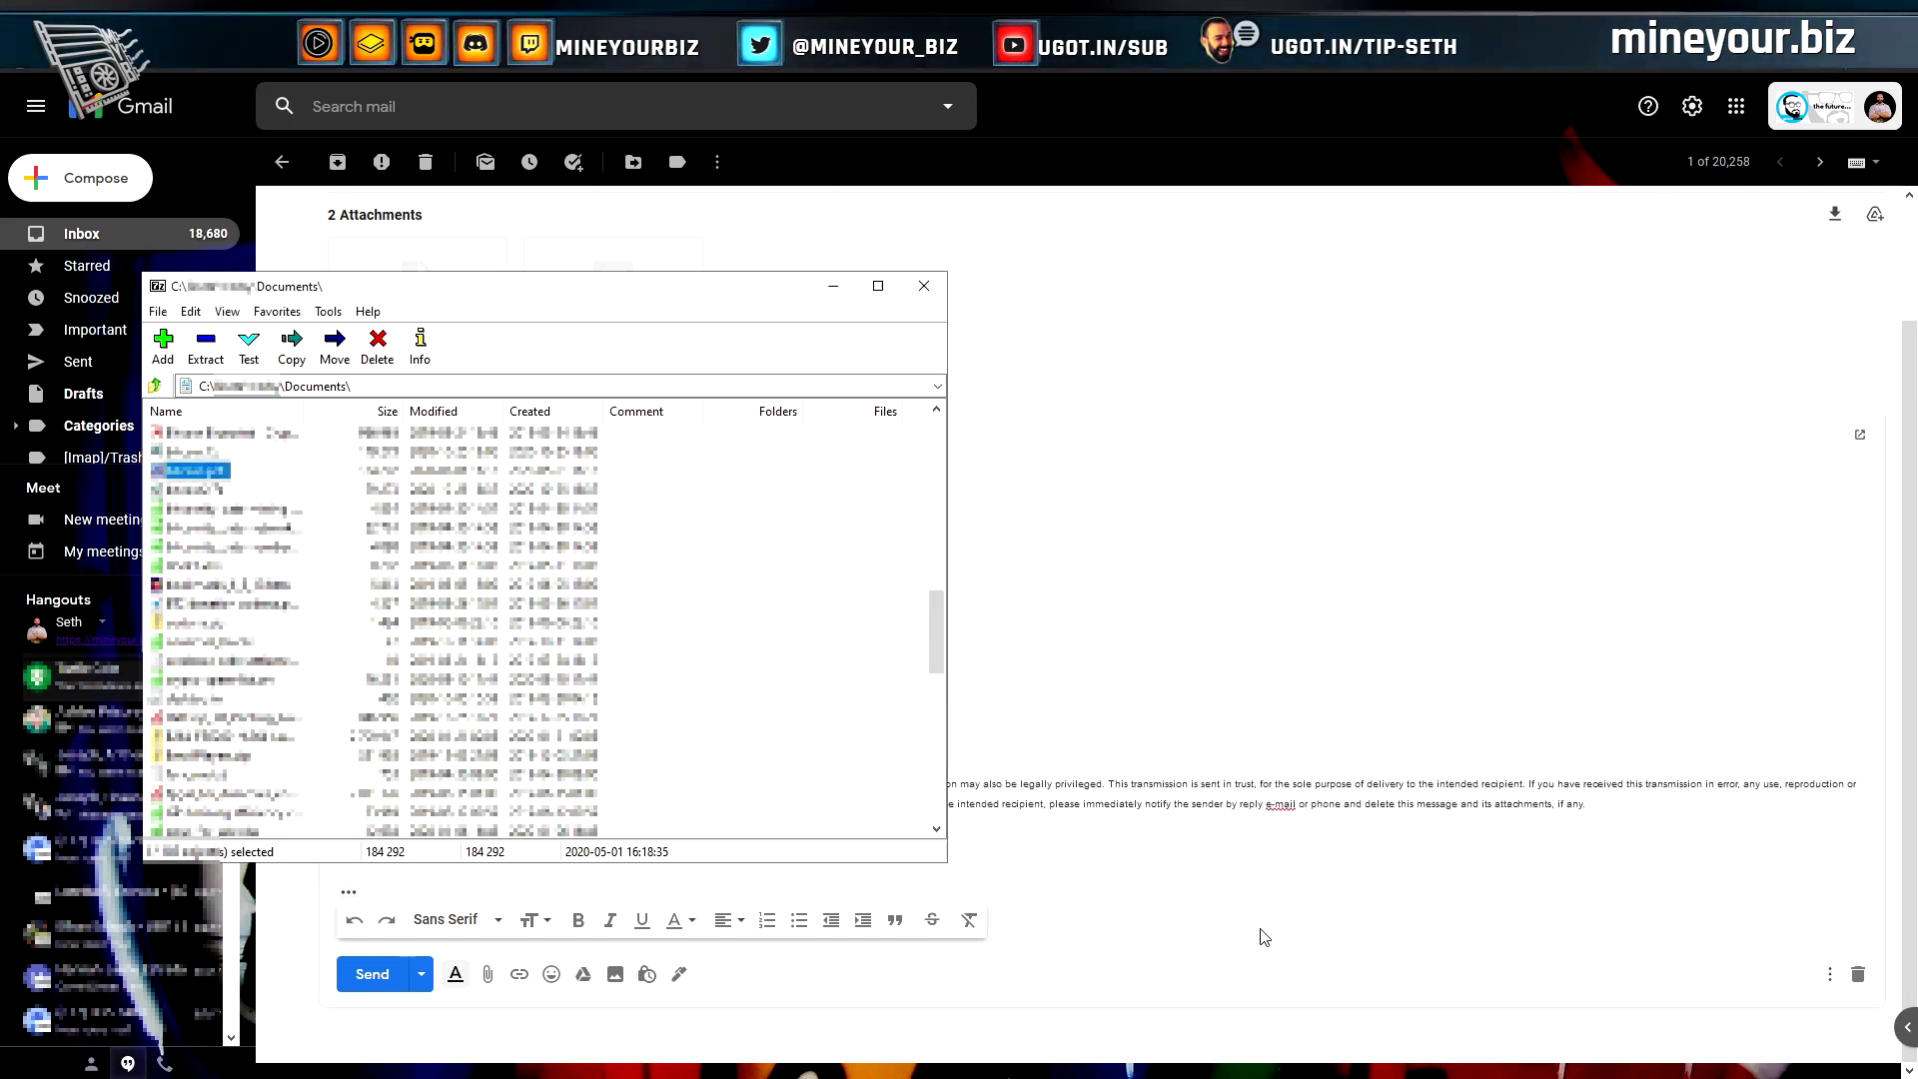
left_click_drag(1263, 936, 1261, 934)
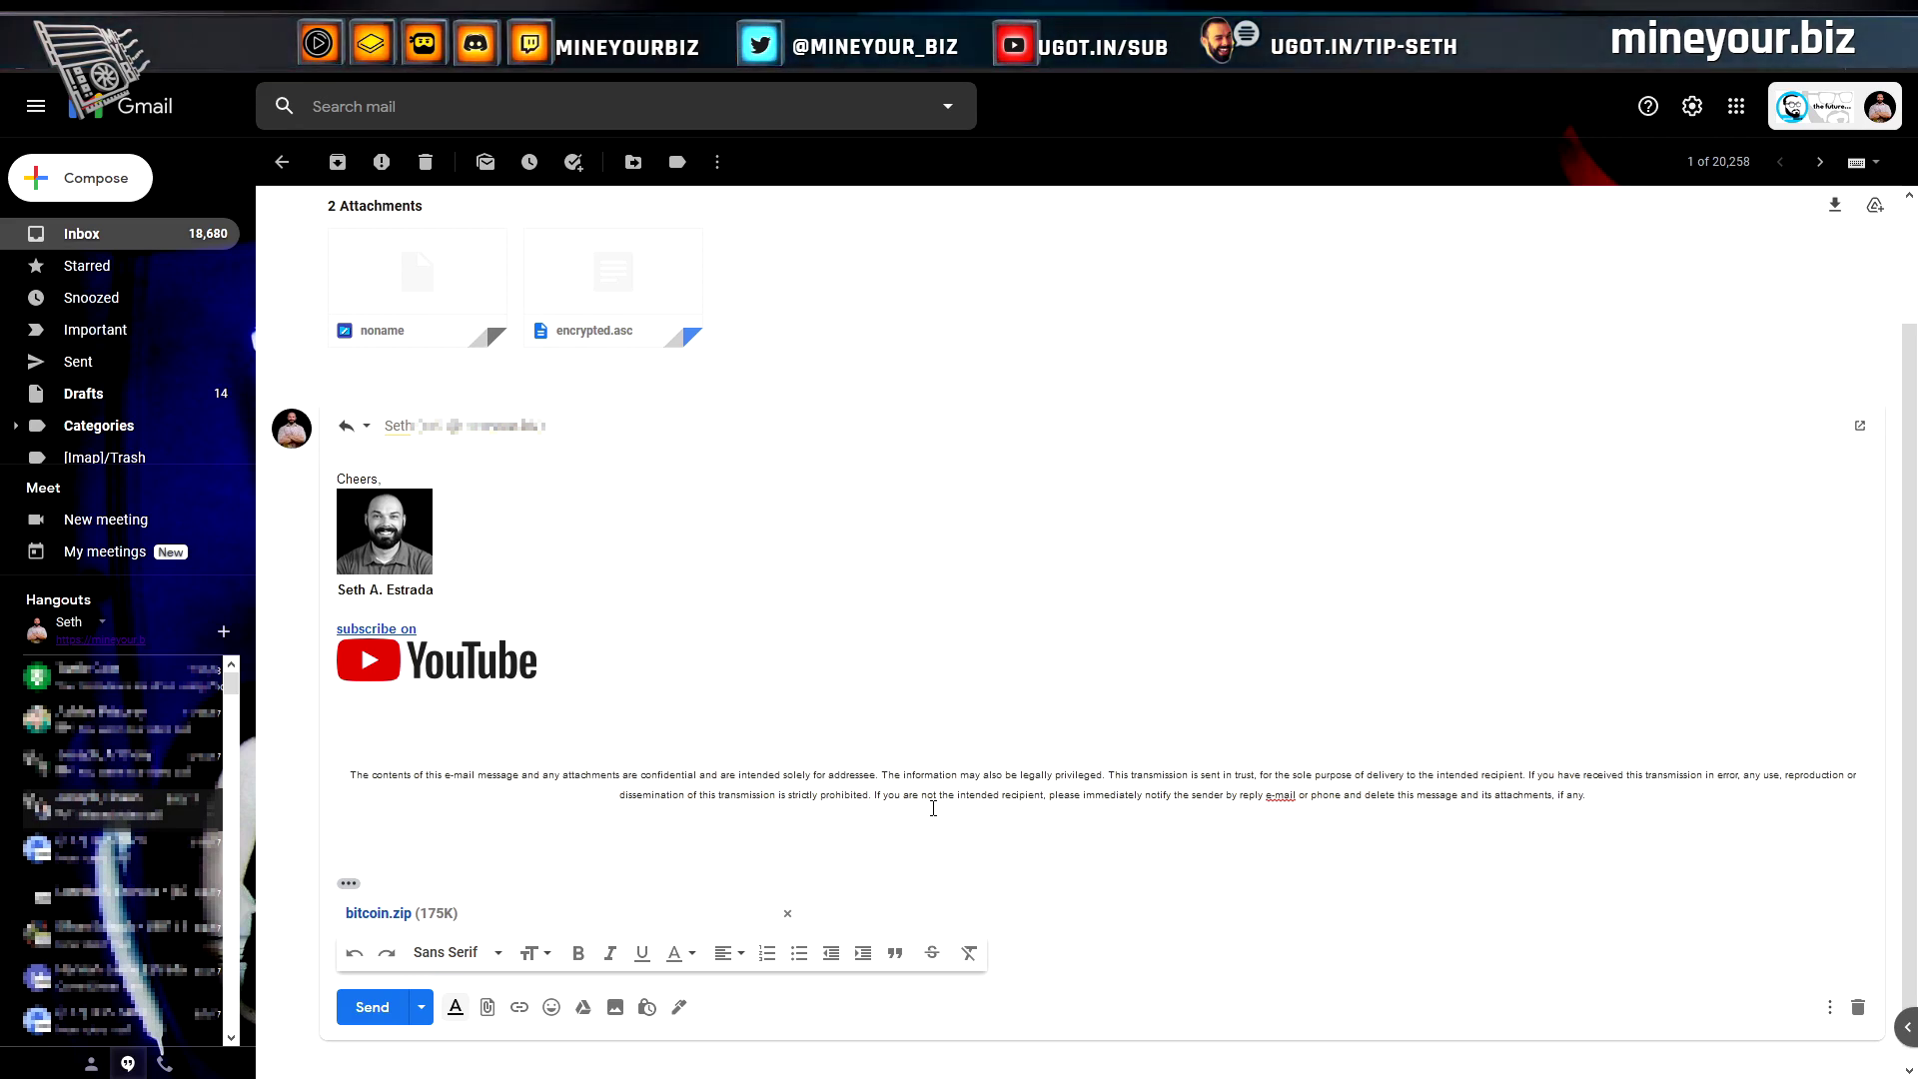
left_click(922, 780)
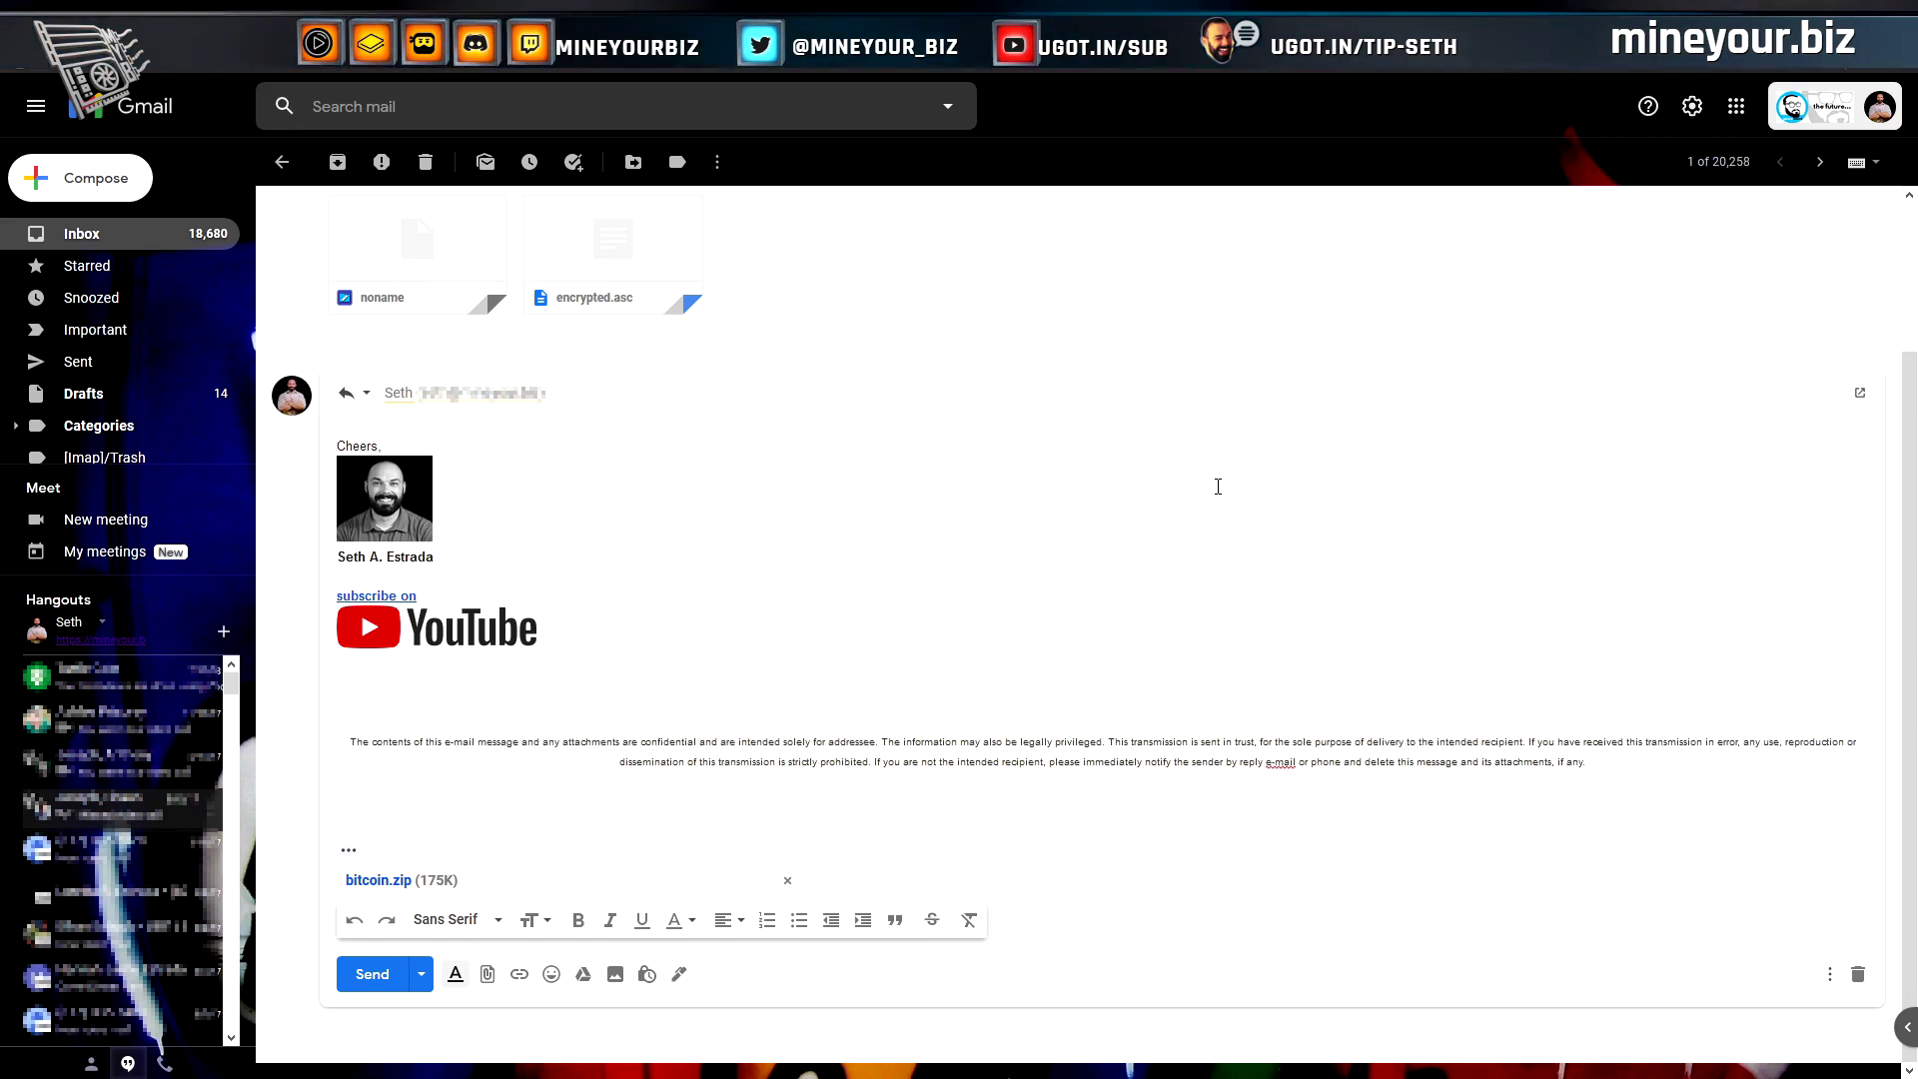
left_click(1388, 394)
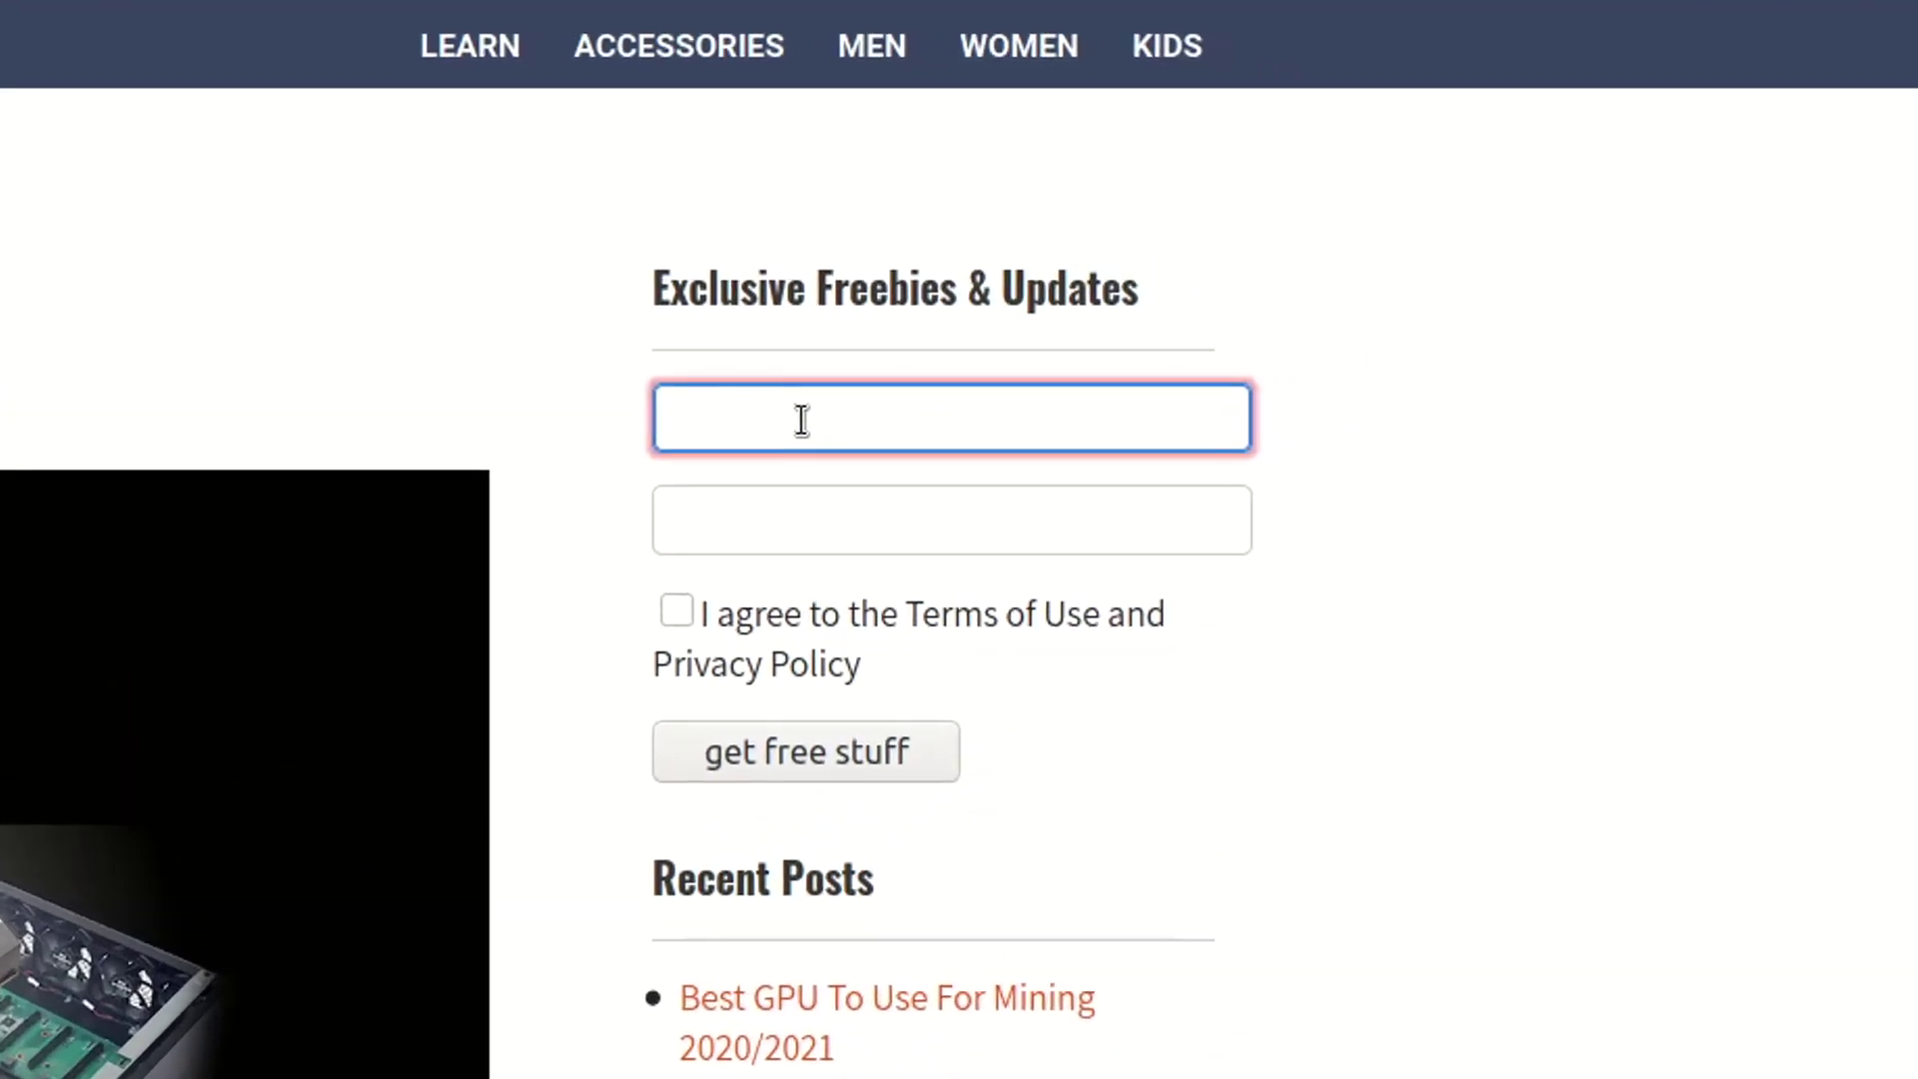
Submit the mineyour.biz signup with an e-mail and name, terms accepted, then open the confirmation email
left_click(832, 531)
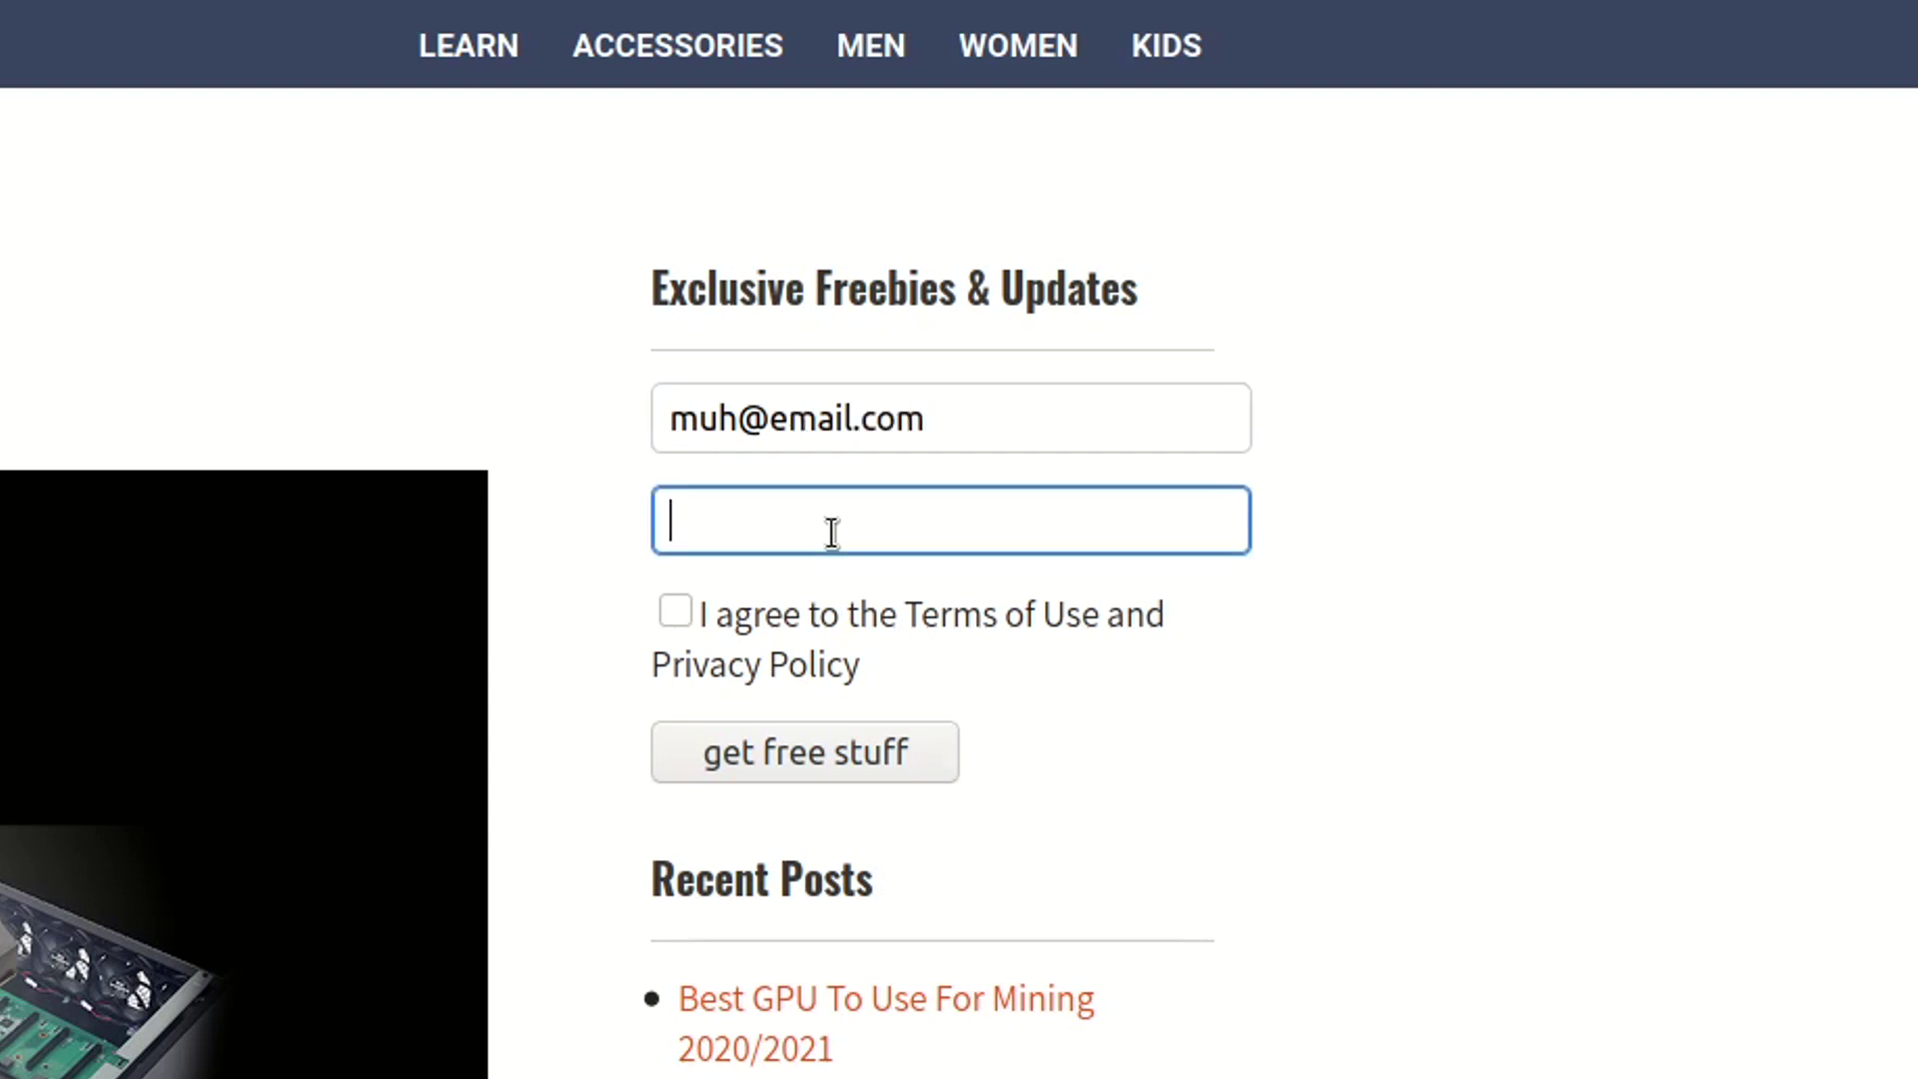
type("Smiley Face")
left_click(675, 610)
left_click(795, 750)
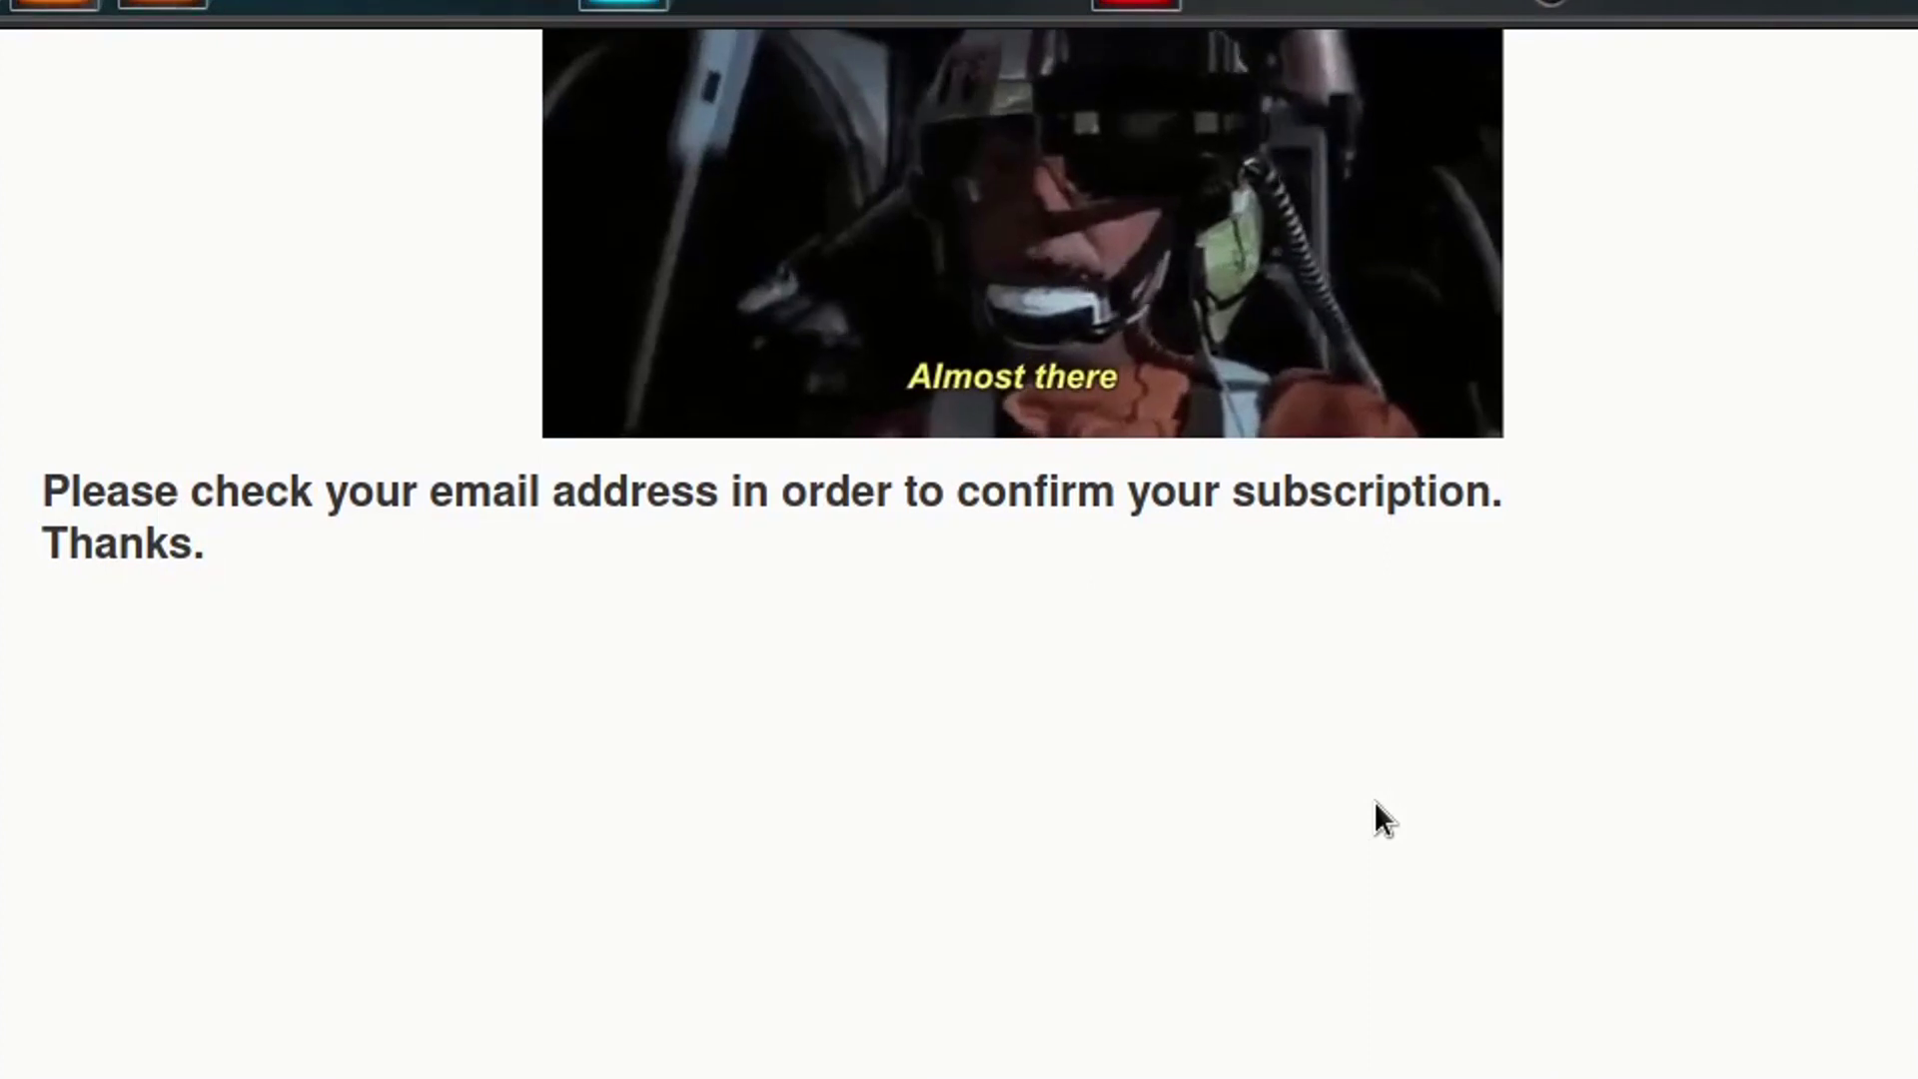
triple_click(1109, 493)
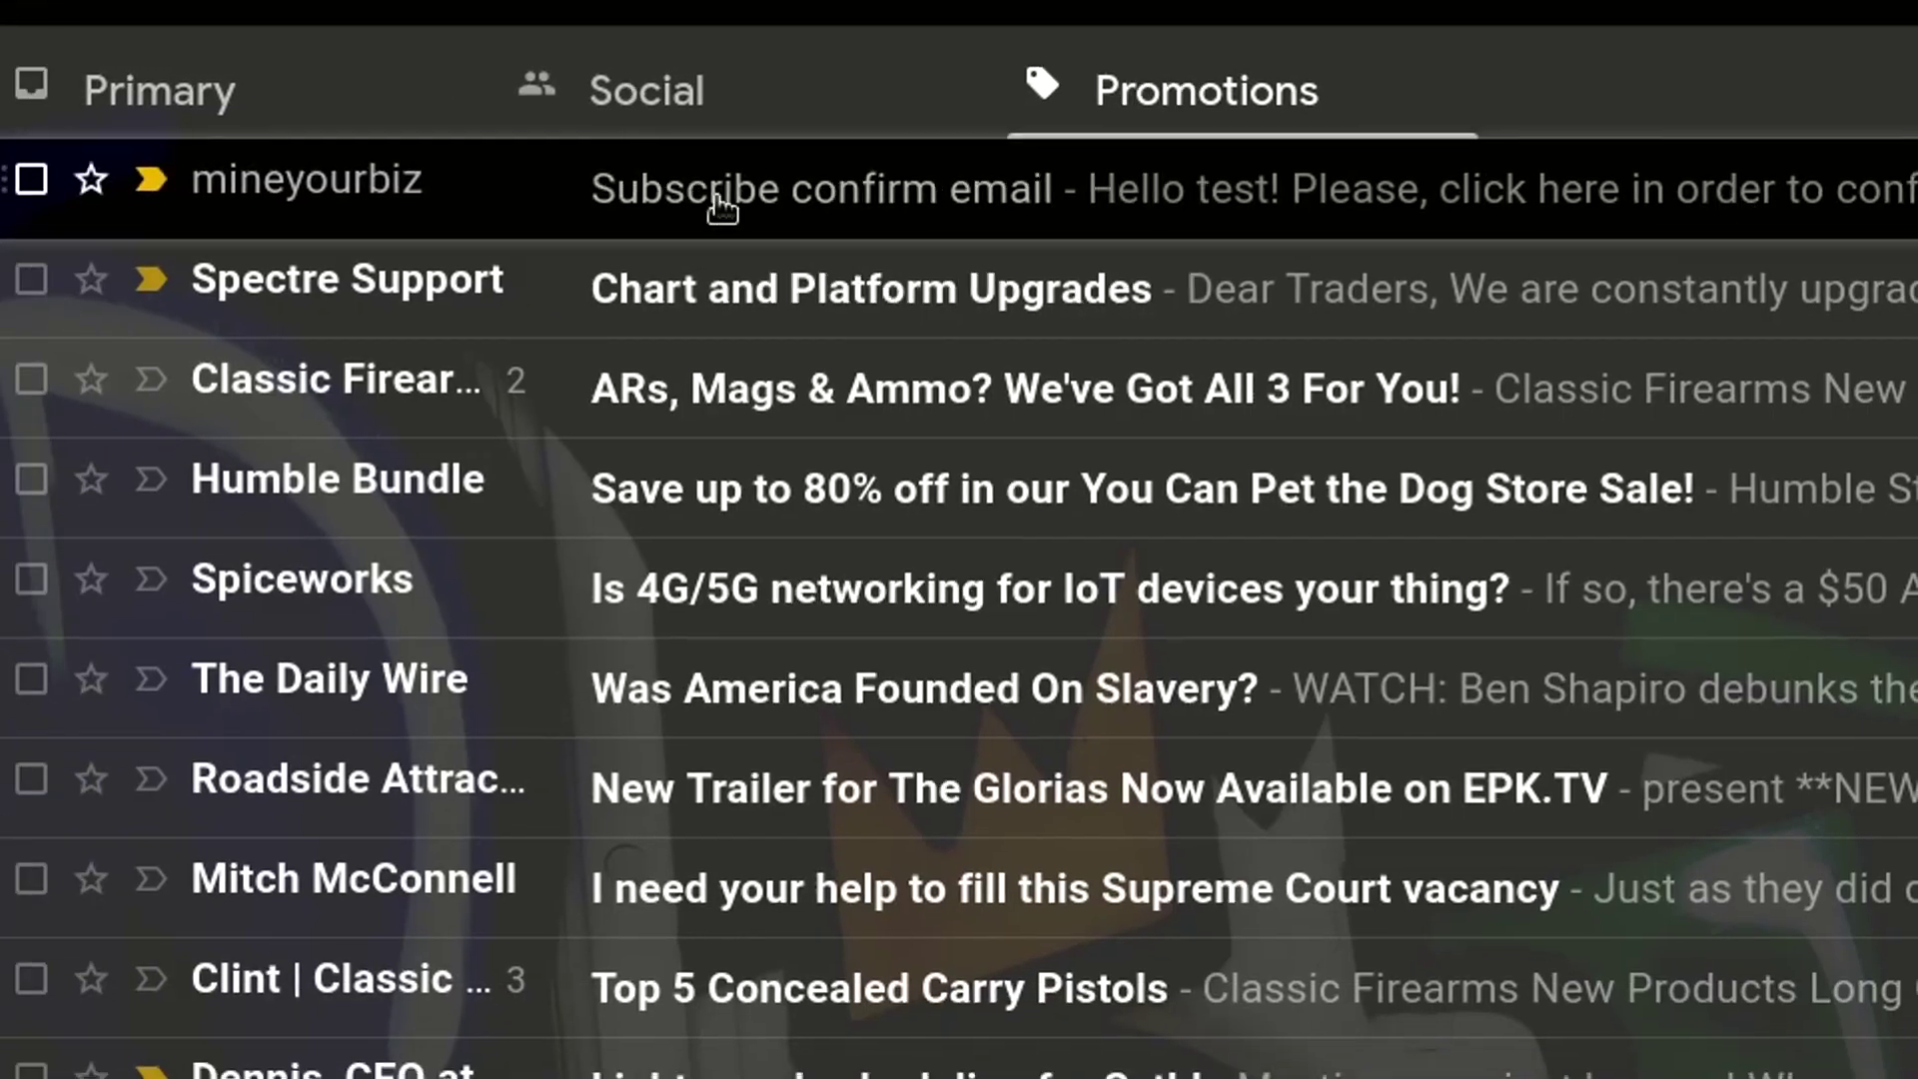
left_click(715, 196)
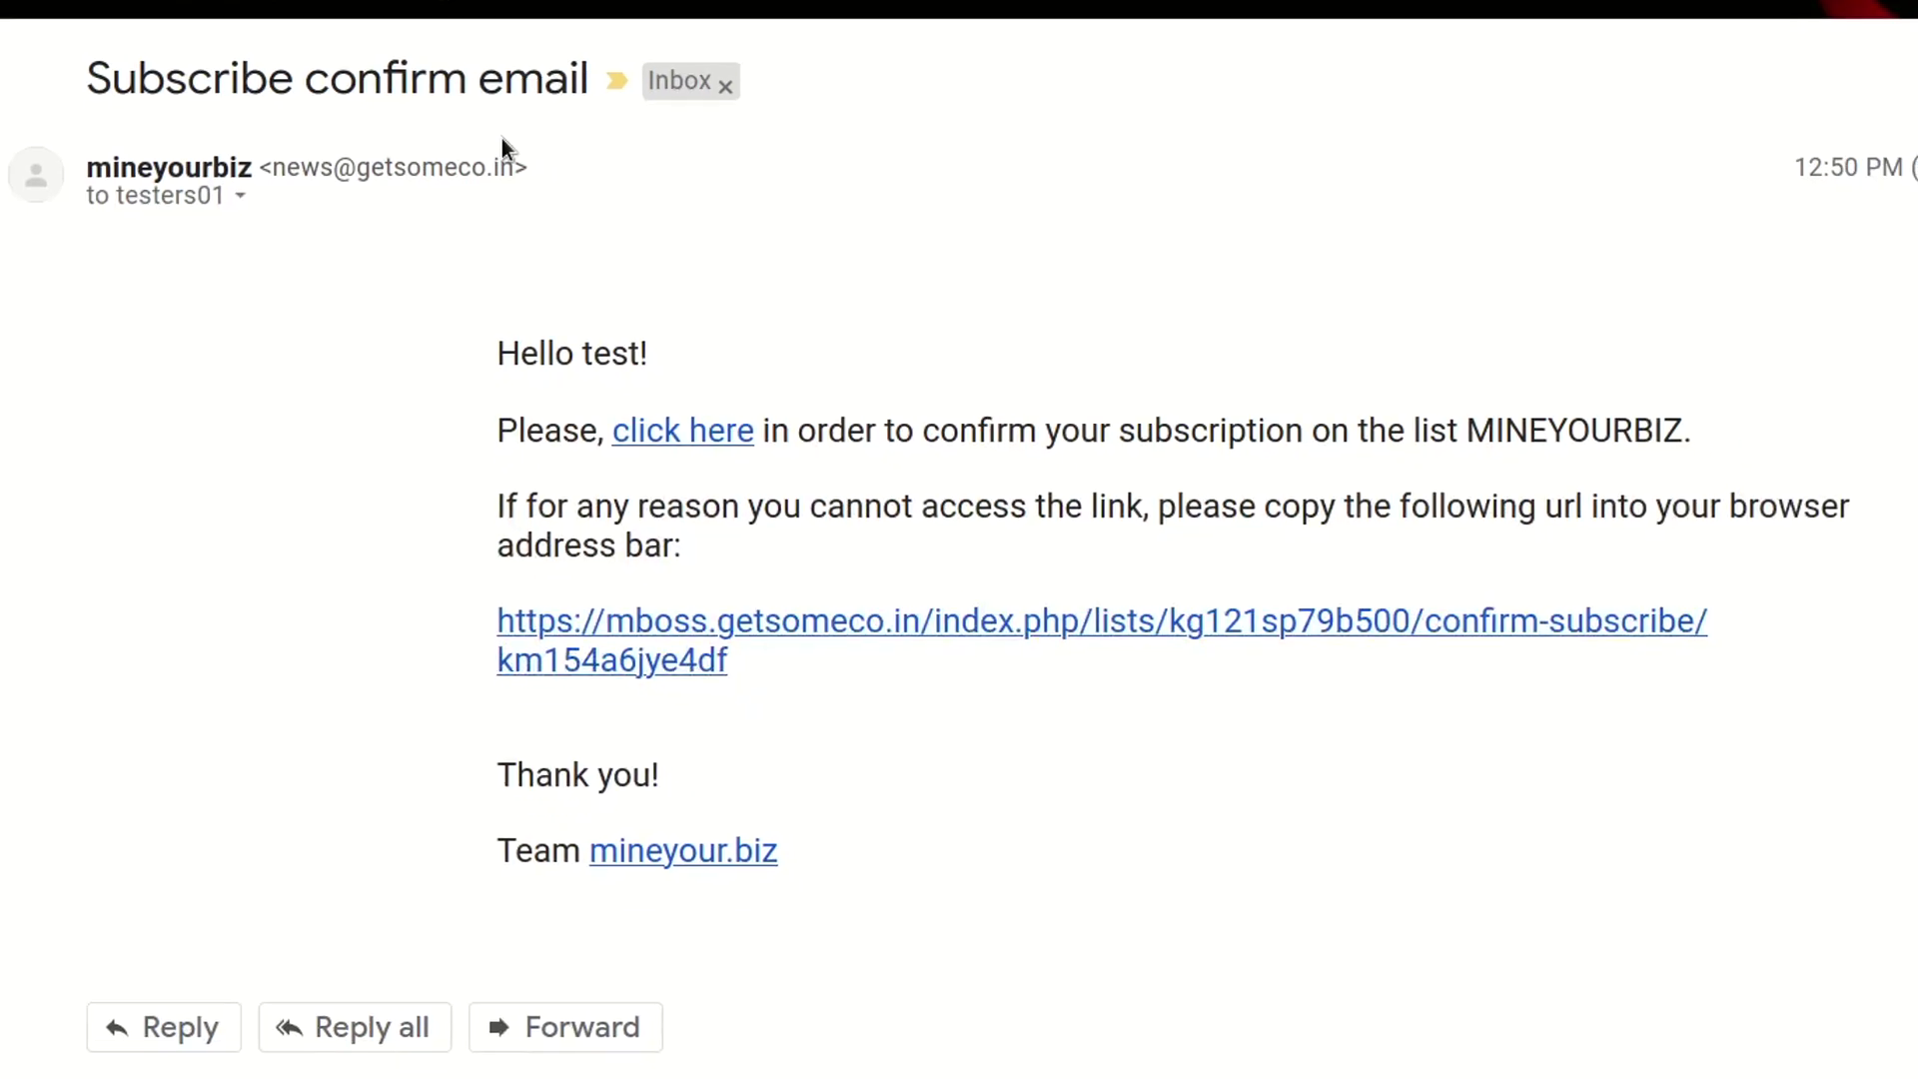